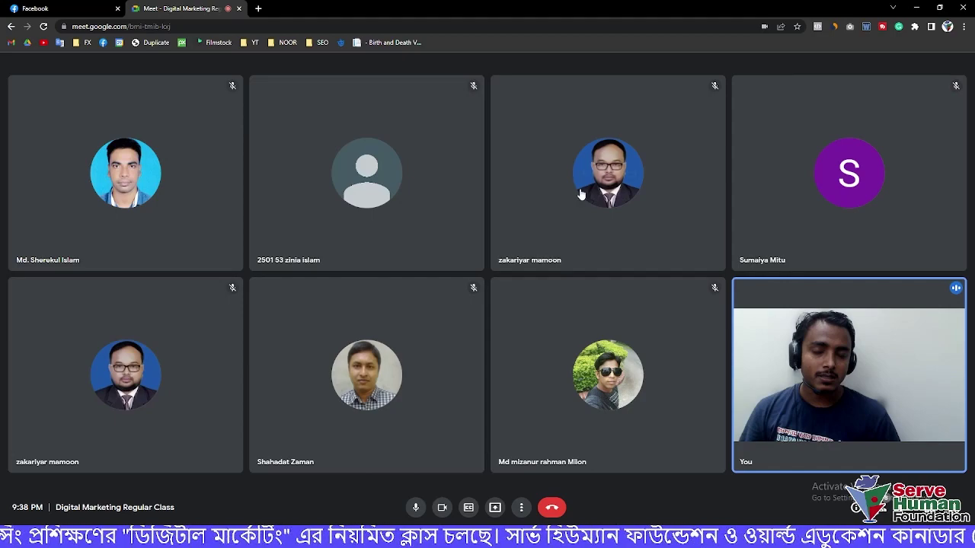
Present the entire screen to everyone in the meeting and turn off the camera
left_click(443, 507)
left_click(442, 508)
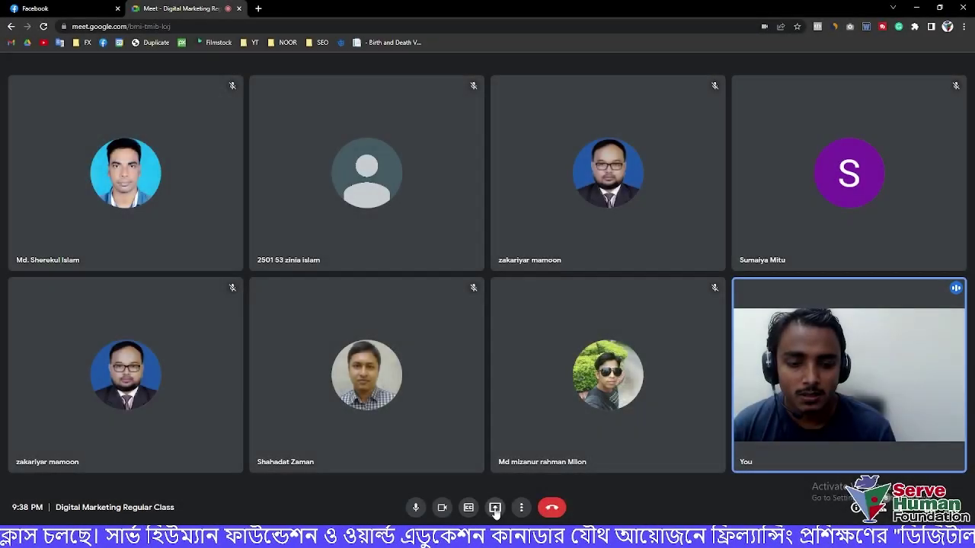
left_click(495, 507)
left_click(517, 432)
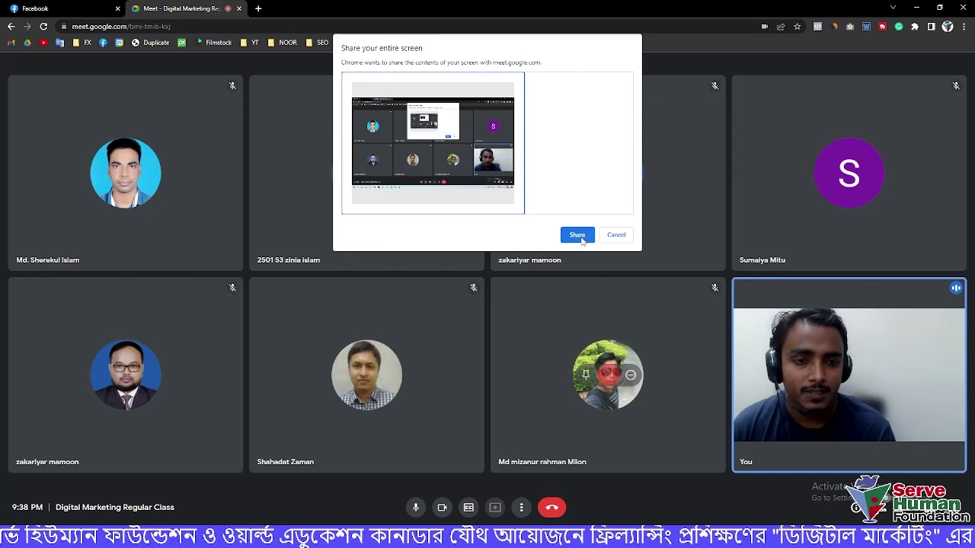
left_click(577, 234)
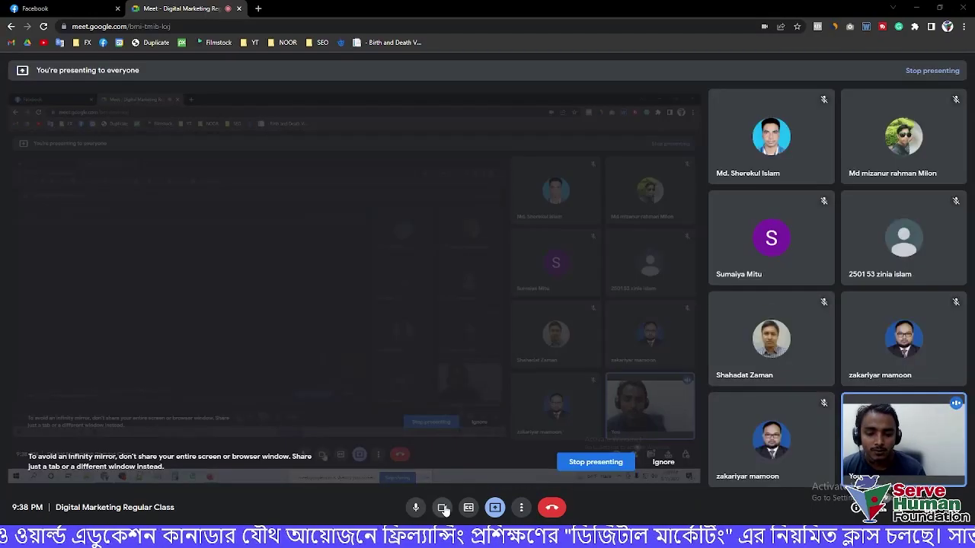
left_click(442, 507)
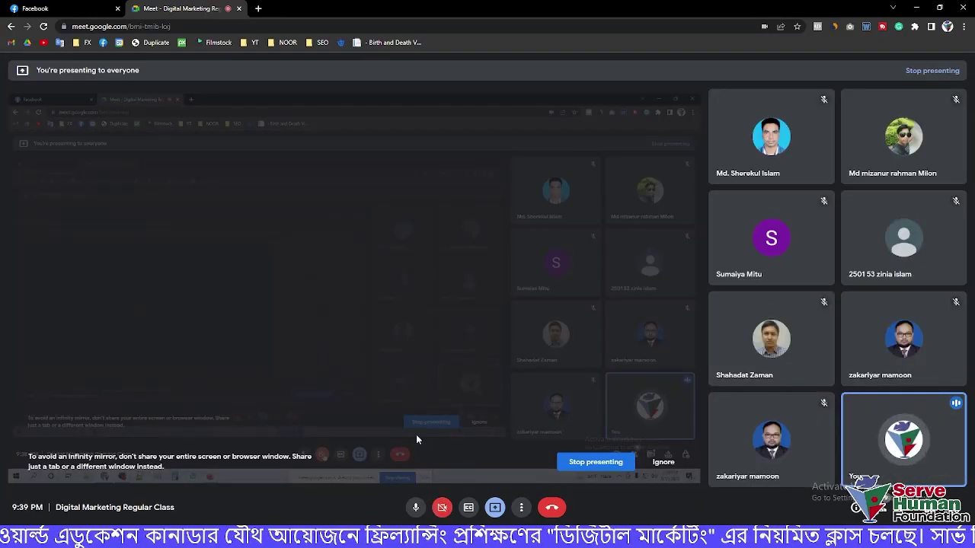
Switch to Firefox, open business.facebook.com in a new tab and dismiss the Instagram connection prompt
left_click(918, 9)
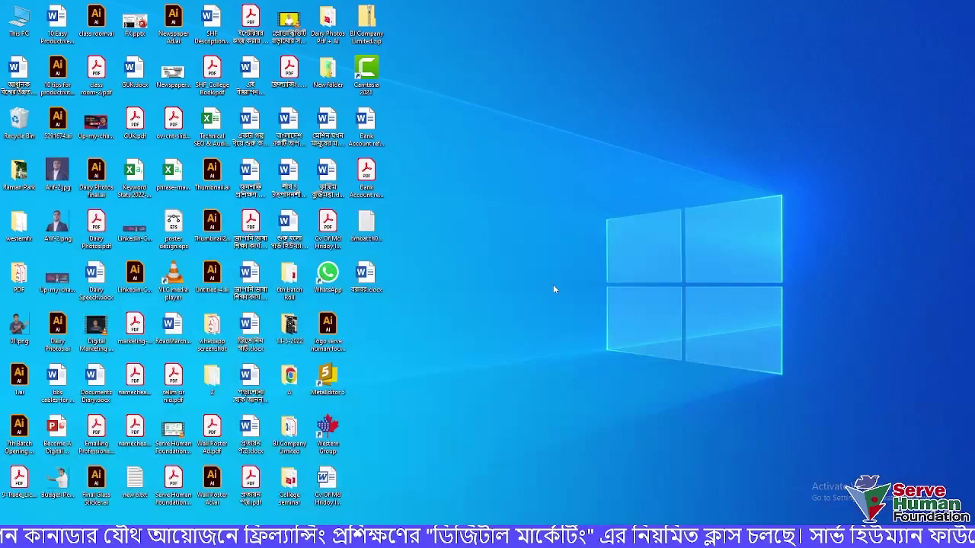
key("alt+Tab")
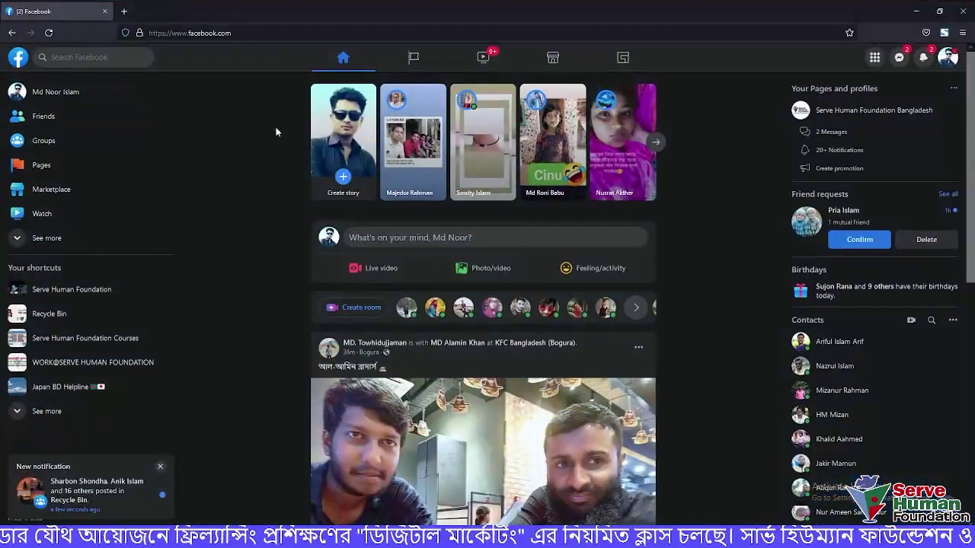
left_click(123, 11)
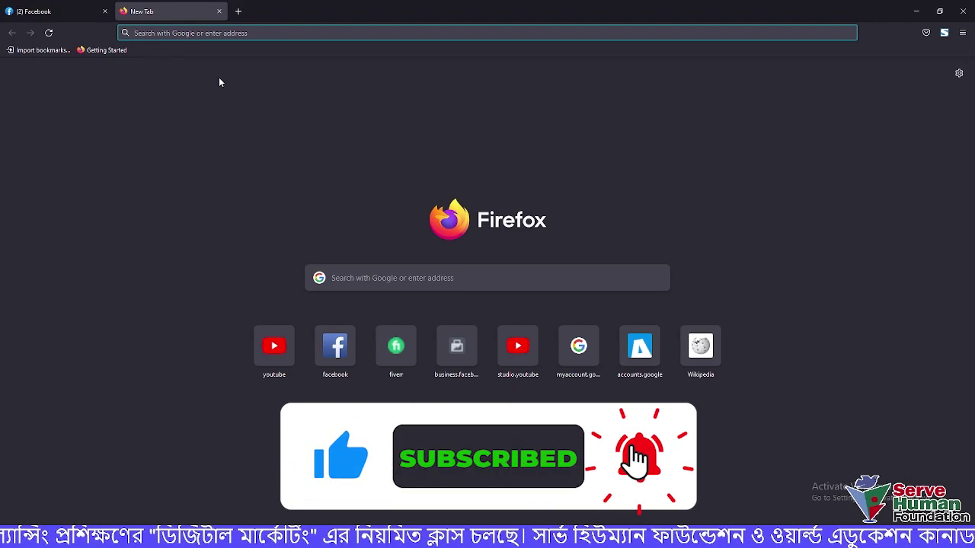
type("business.facebook.com/")
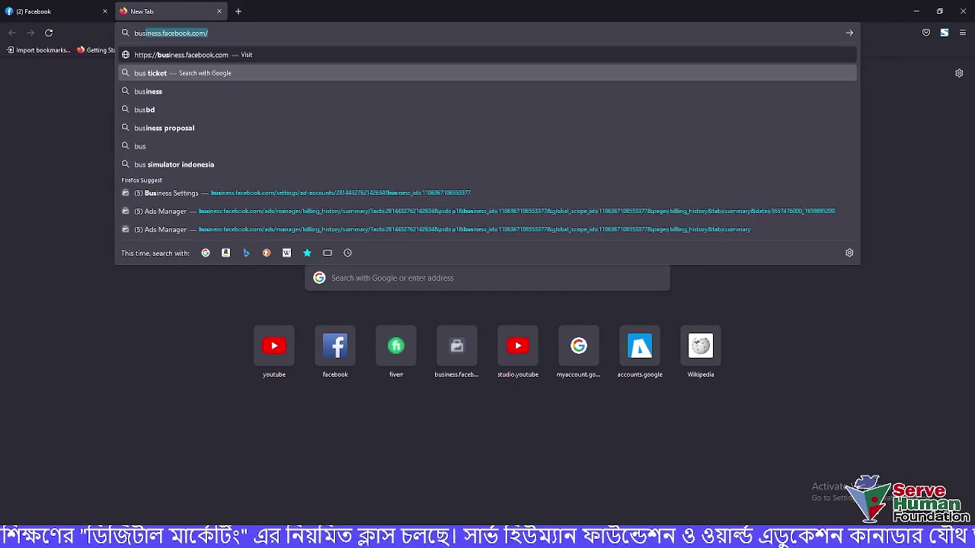
key("Return")
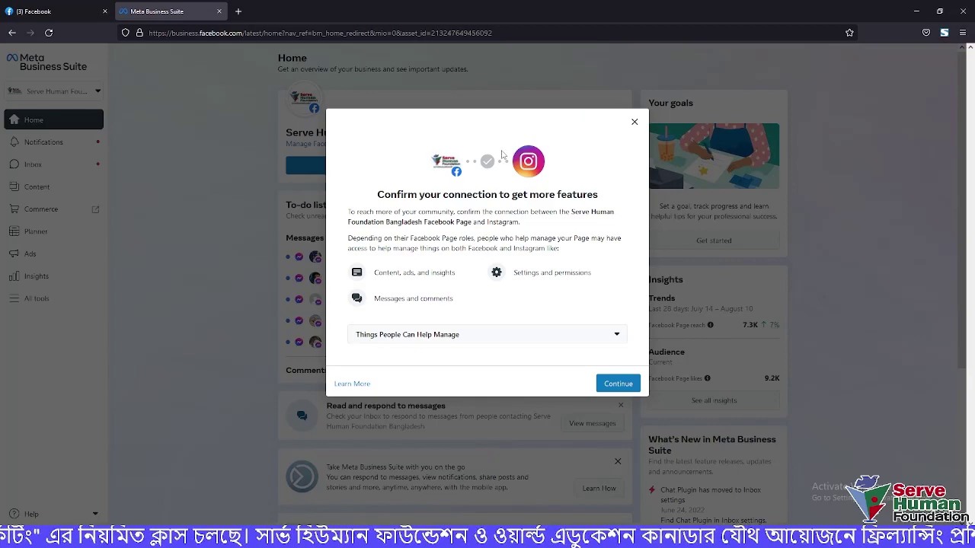
left_click(635, 124)
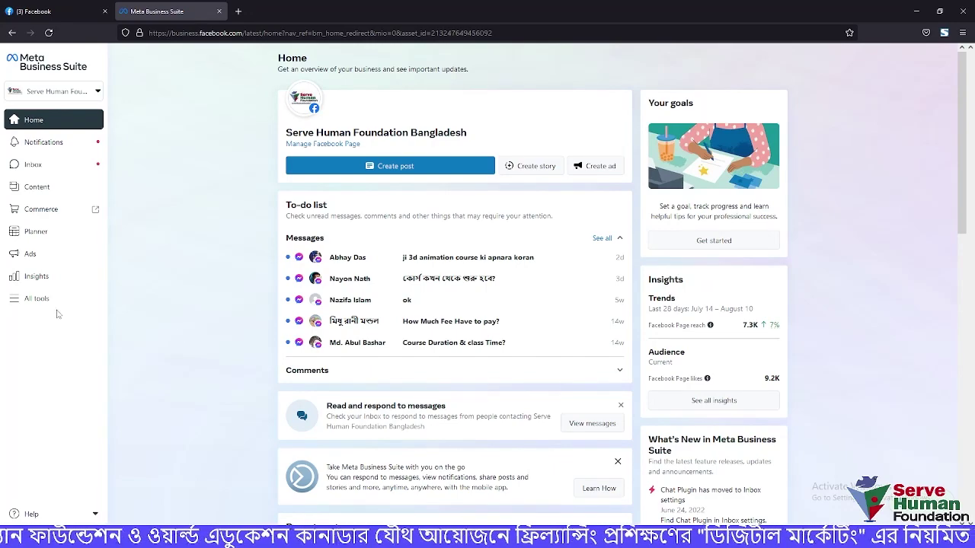
Open Ads Manager and switch to the ad account under Serve Human Foundation, dismissing the detailed targeting notice
left_click(32, 303)
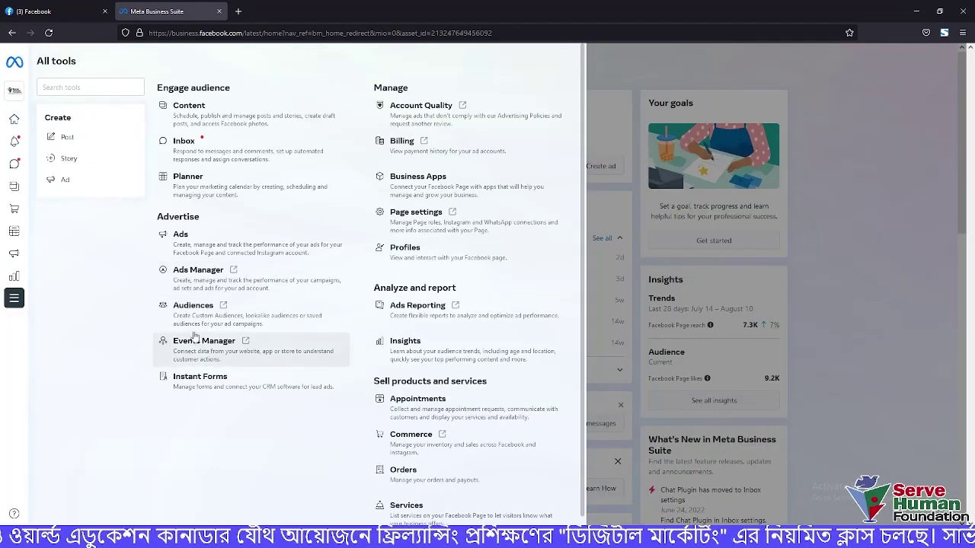
left_click(190, 272)
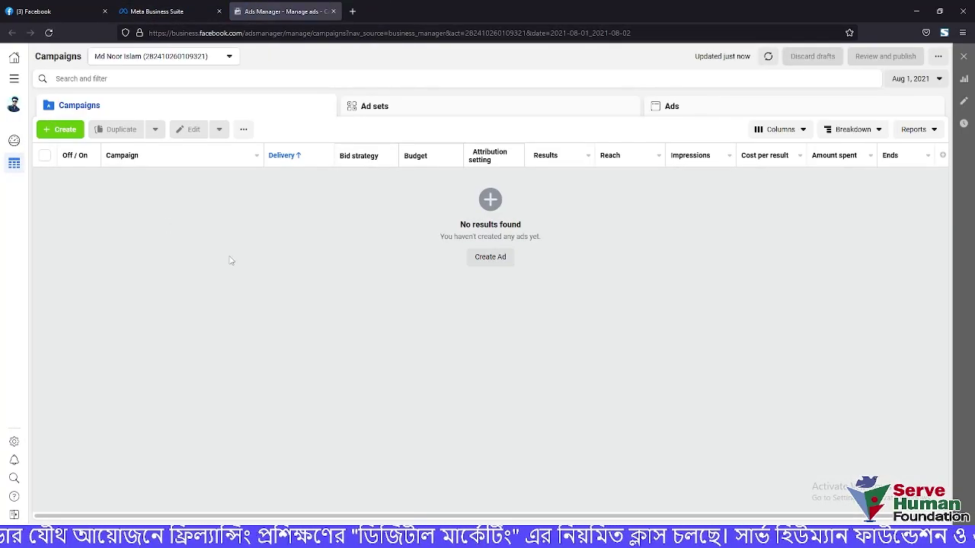
left_click(177, 58)
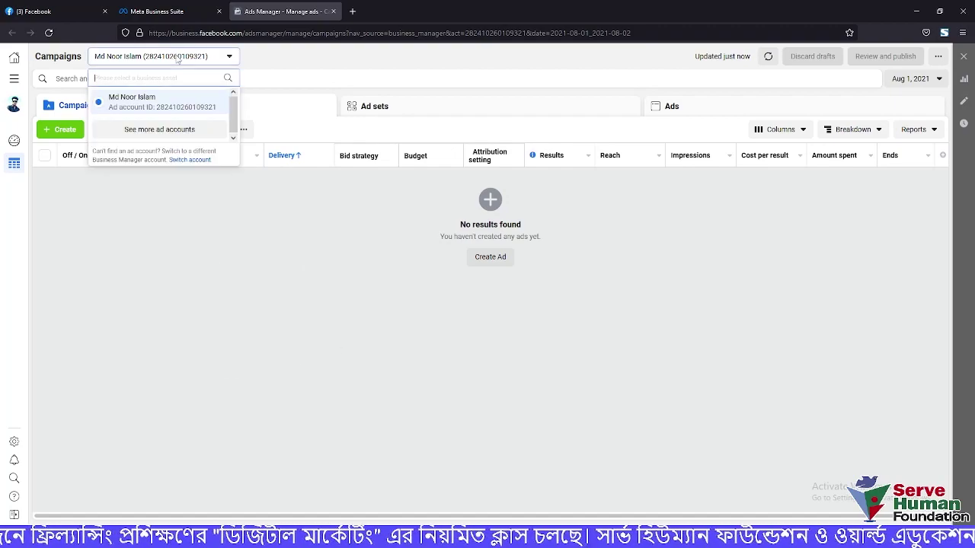
left_click(154, 136)
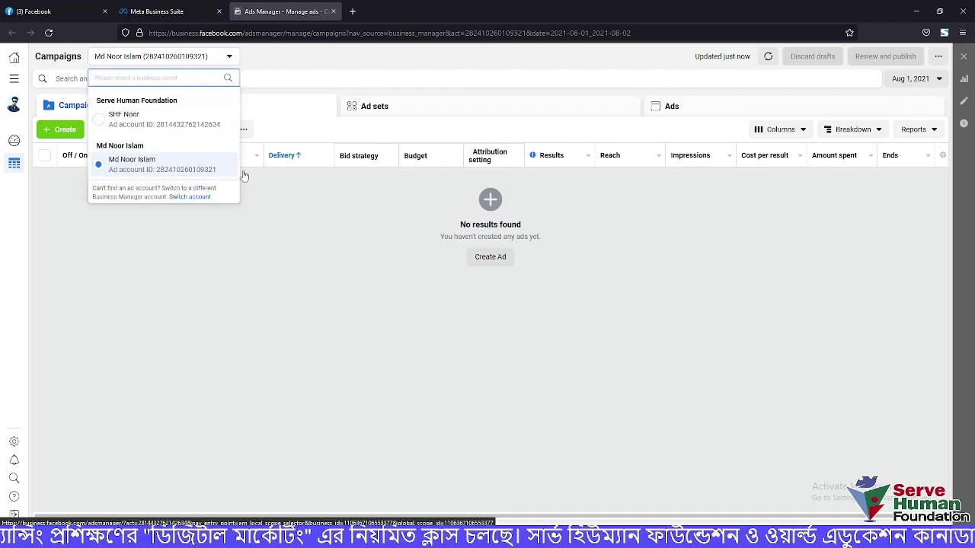
left_click(144, 116)
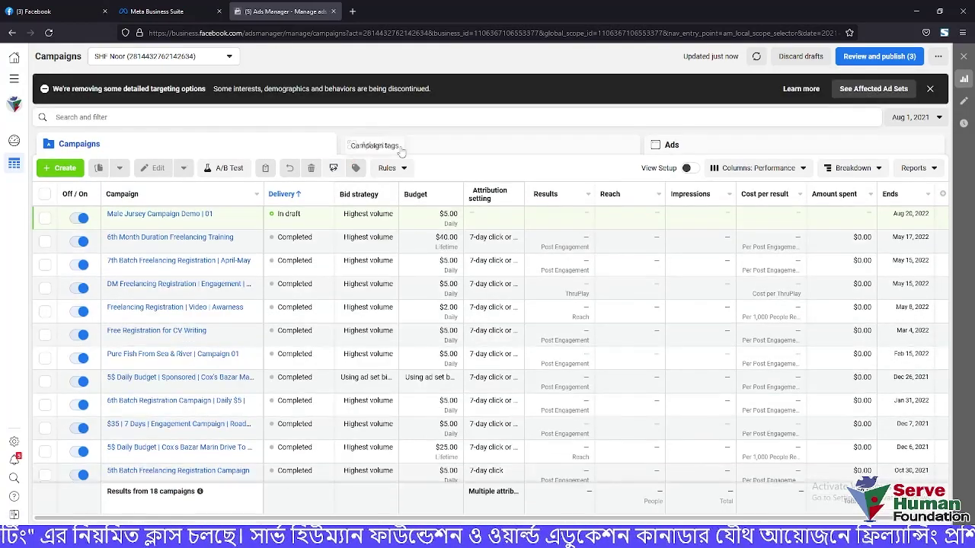
left_click(930, 89)
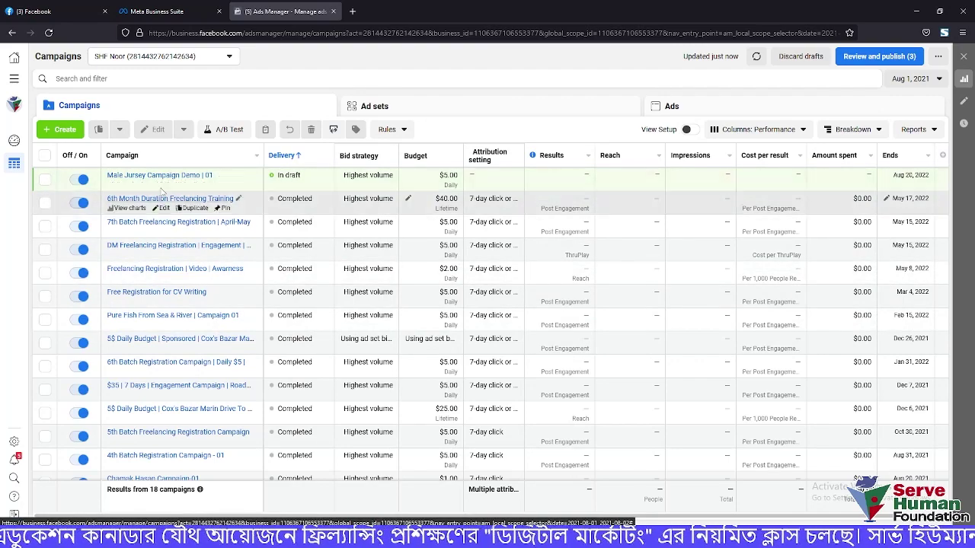
Open the draft campaign "Male Jursey Campaign Demo | 01" and examine its name, objective, A/B test and budget settings
left_click(164, 186)
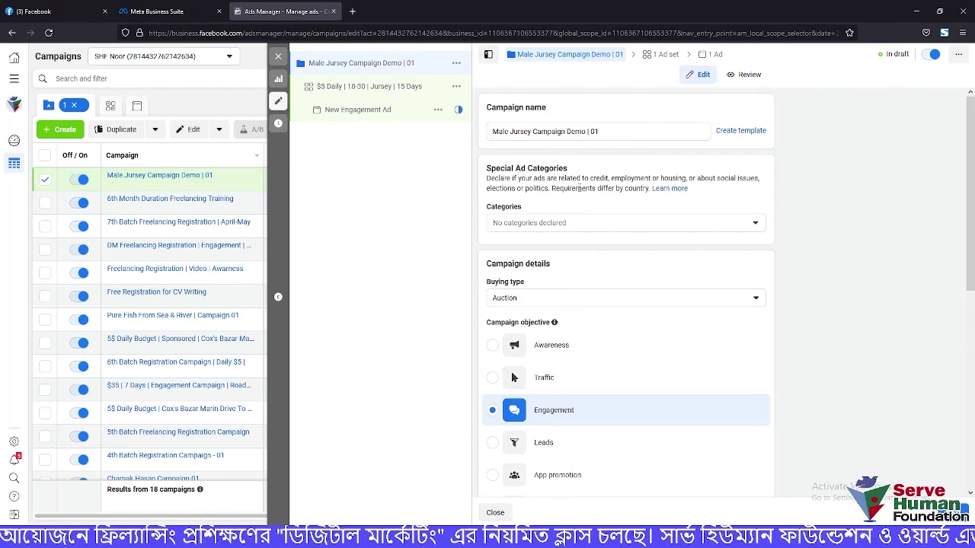
scroll(580, 147, "down", 1)
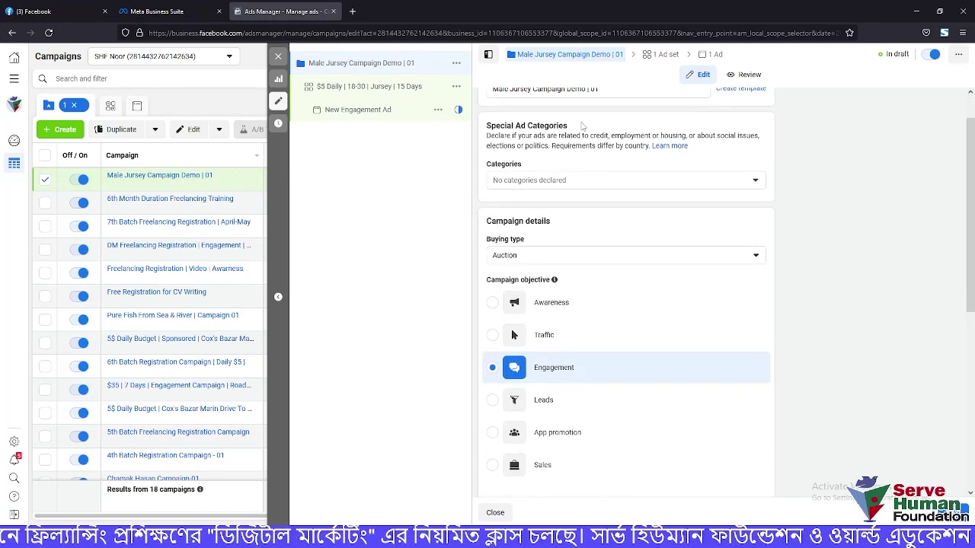
scroll(575, 137, "up", 1)
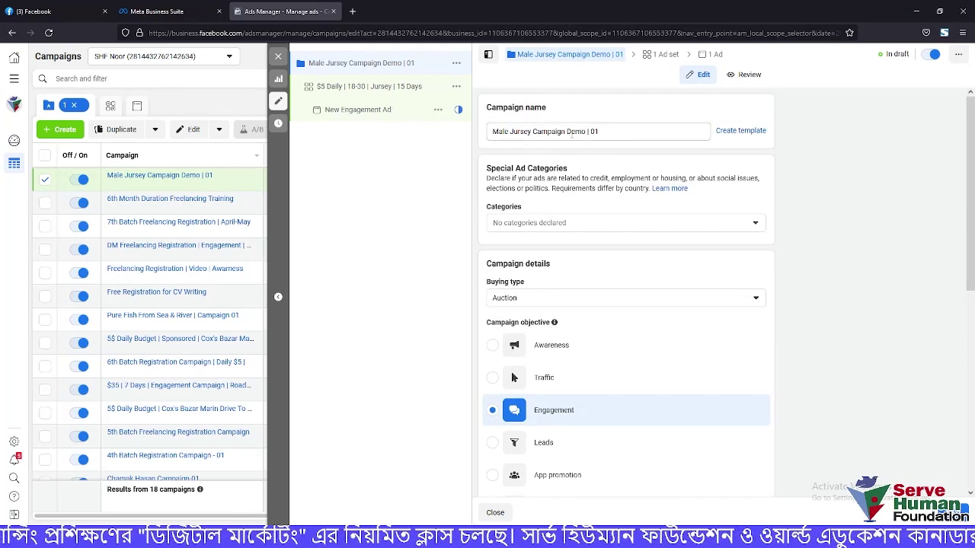
left_click(514, 133)
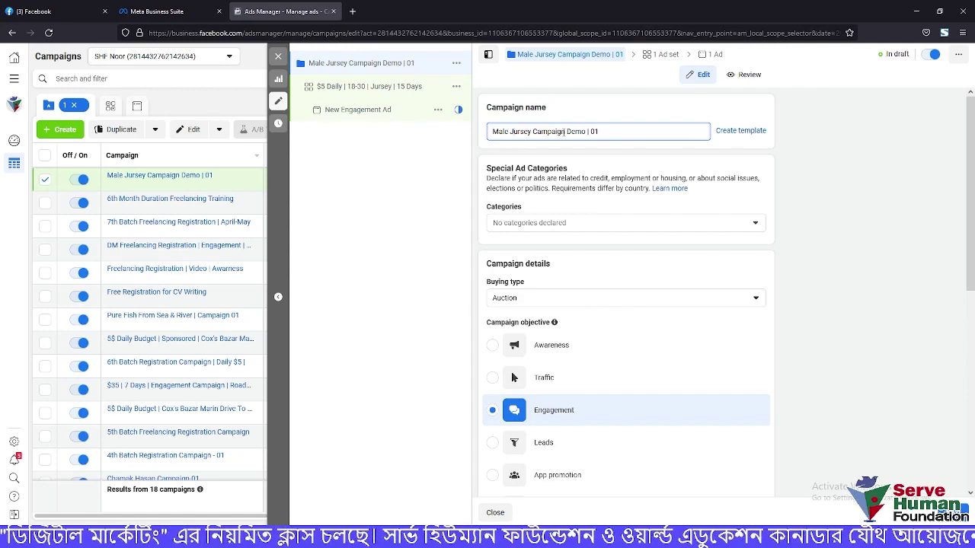
scroll(567, 254, "down", 3)
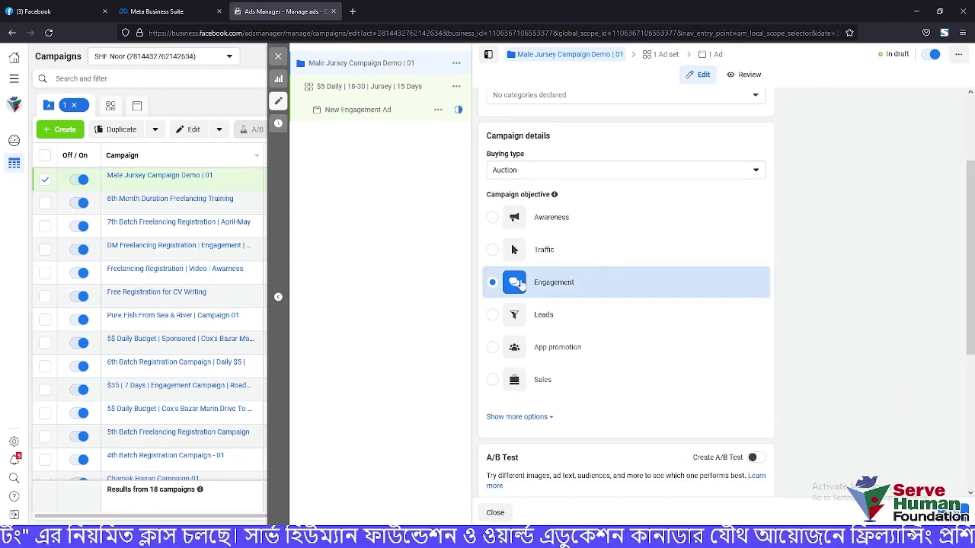
mouse_move(518, 284)
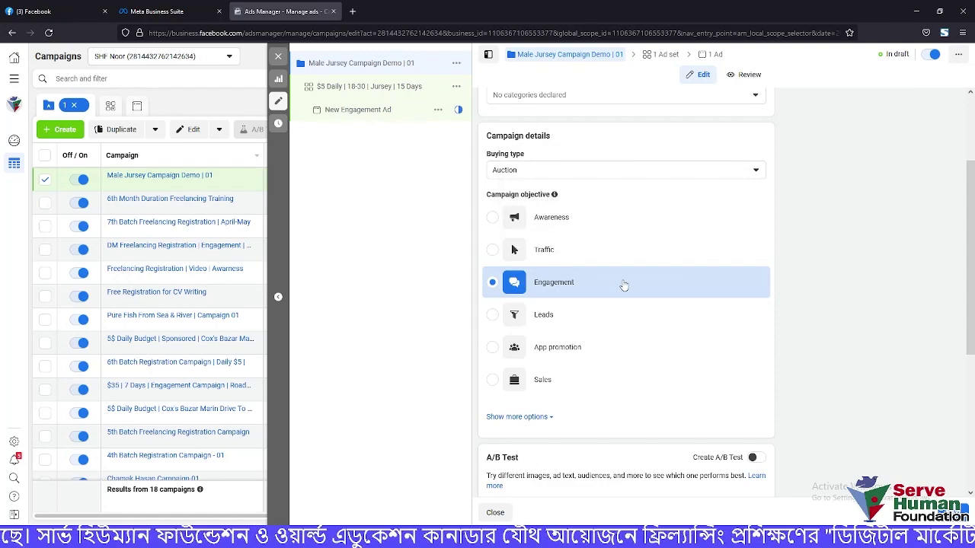
scroll(623, 285, "down", 5)
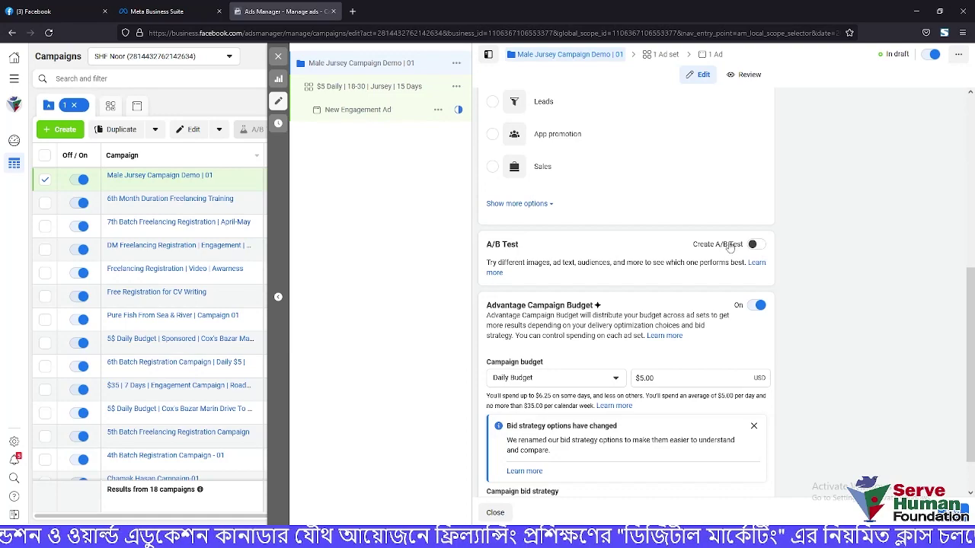
scroll(874, 264, "down", 2)
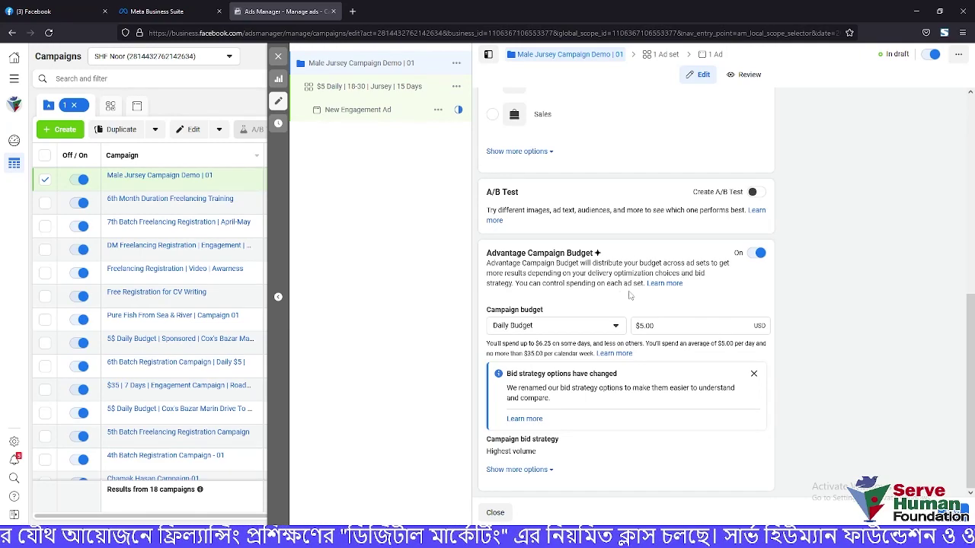
Review the campaign's budget types and additional bid options, dismissing the bid strategy notice, and continue to the ad set
left_click(597, 328)
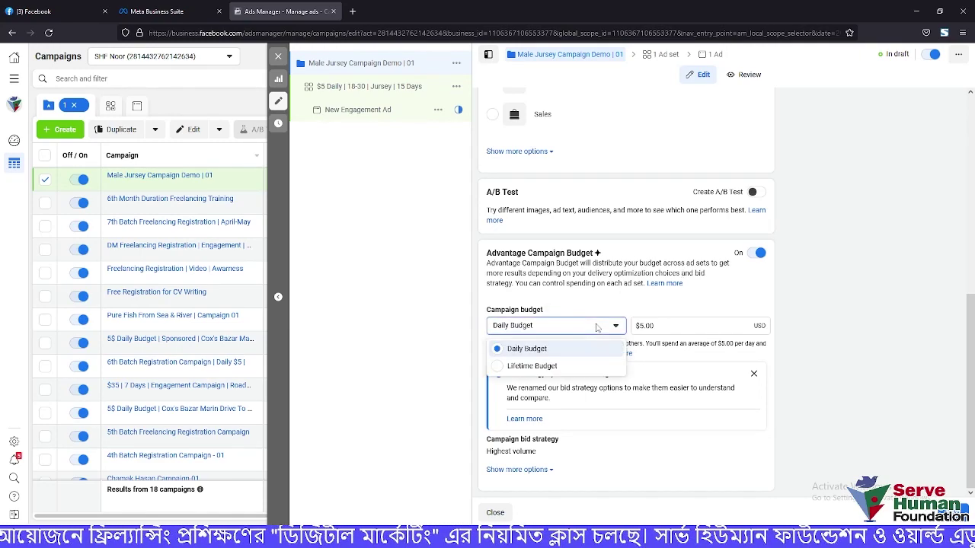
left_click(597, 328)
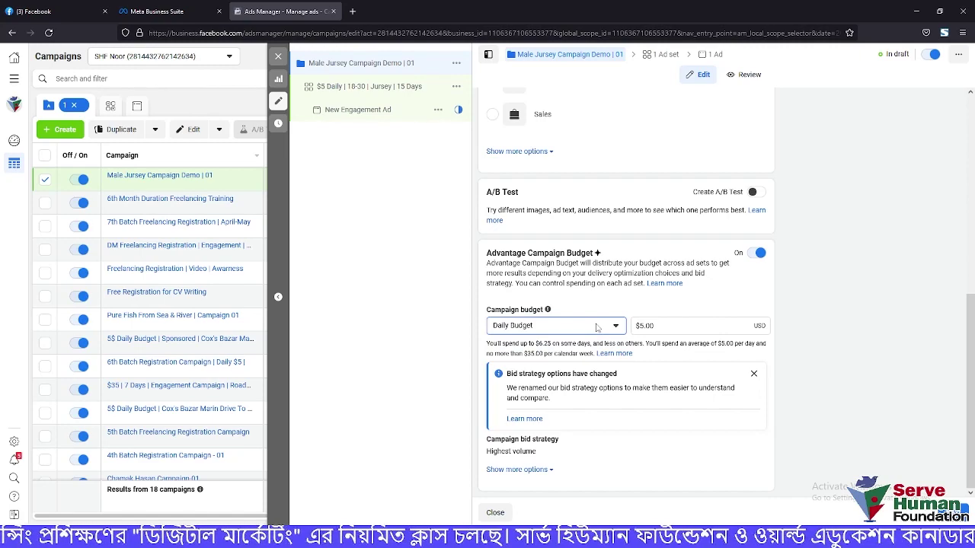
left_click(753, 374)
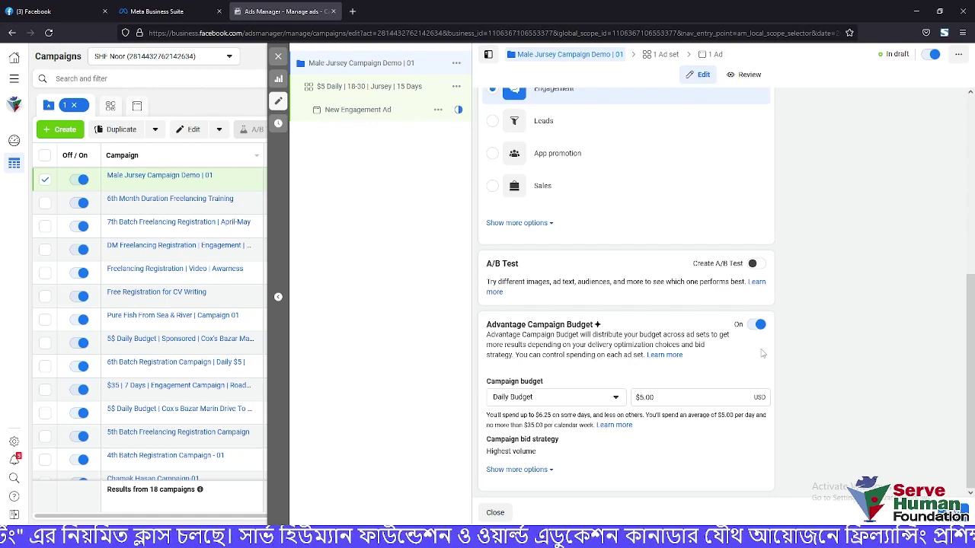
left_click(522, 470)
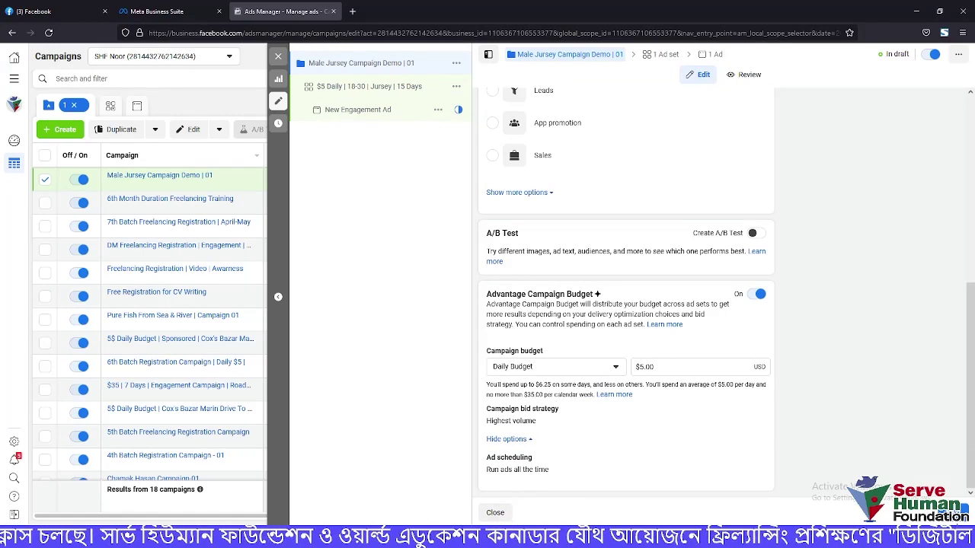
left_click(952, 513)
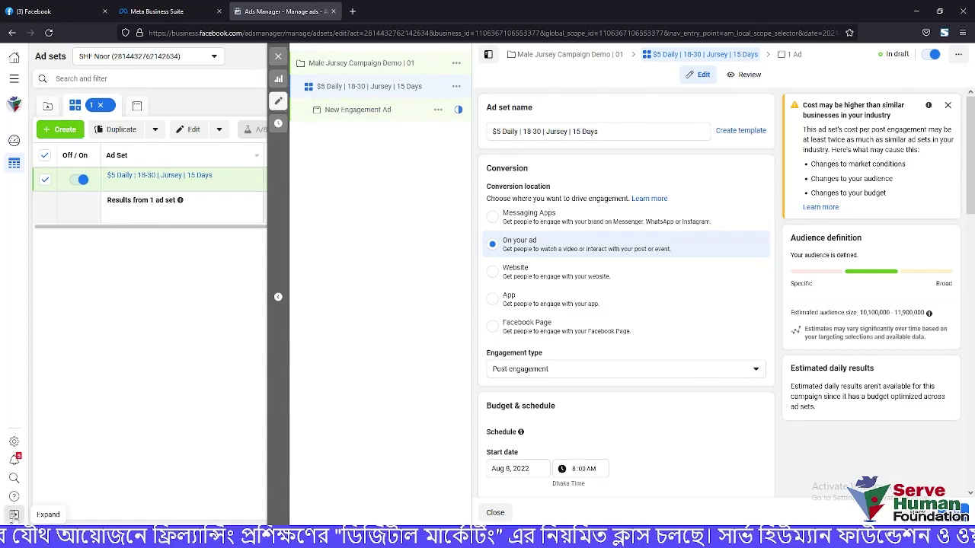
left_click(14, 515)
left_click(14, 515)
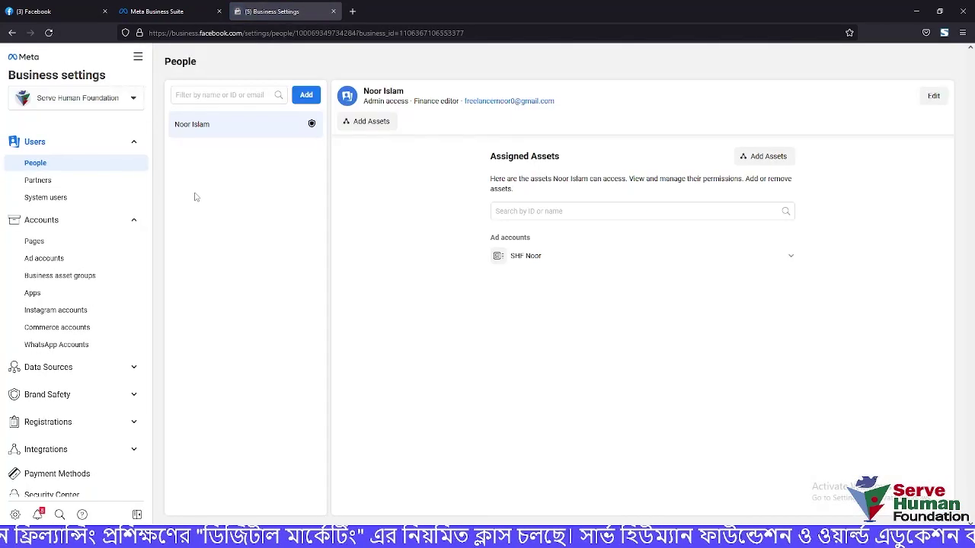
left_click(11, 34)
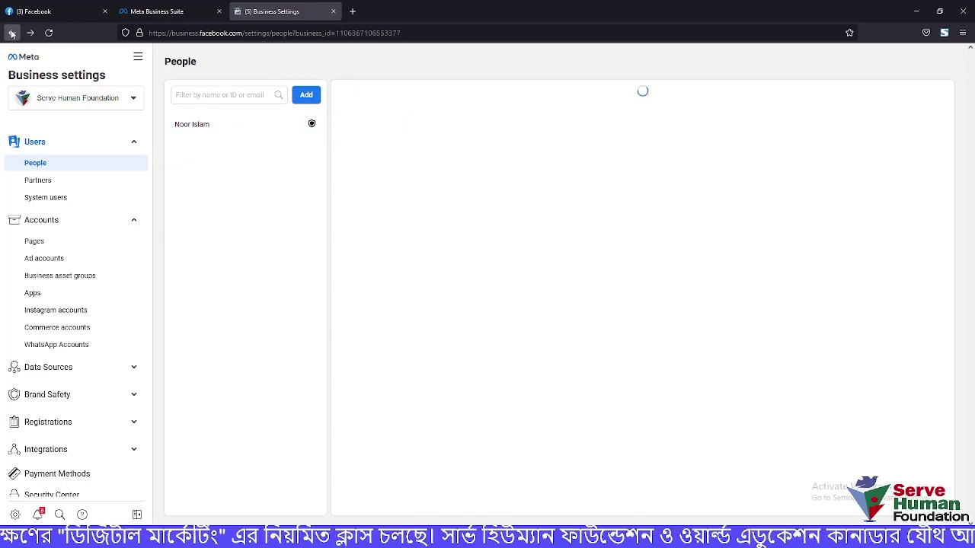
left_click(12, 33)
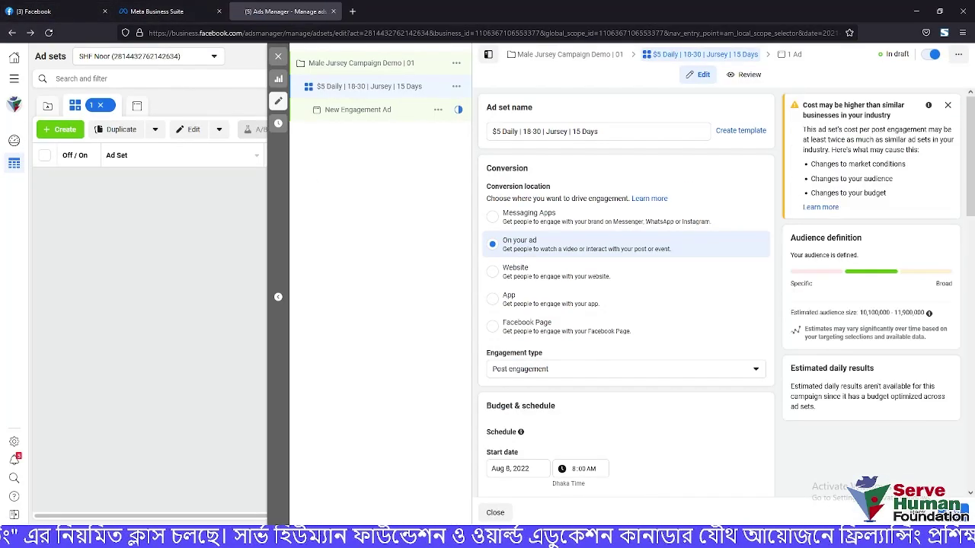
Switch to the Google Meet call, admit the waiting participant and return to the ad set in Ads Manager
mouse_move(137, 536)
left_click(89, 496)
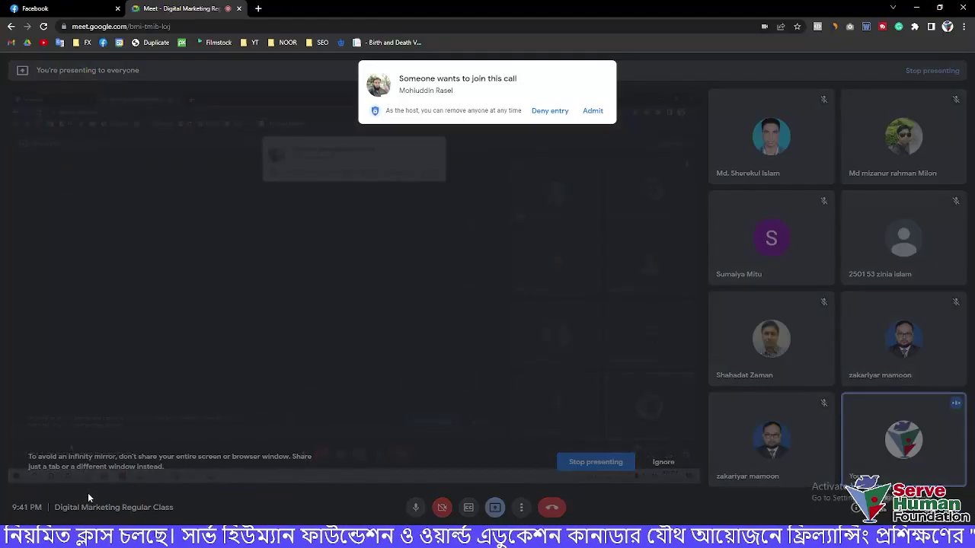
left_click(590, 109)
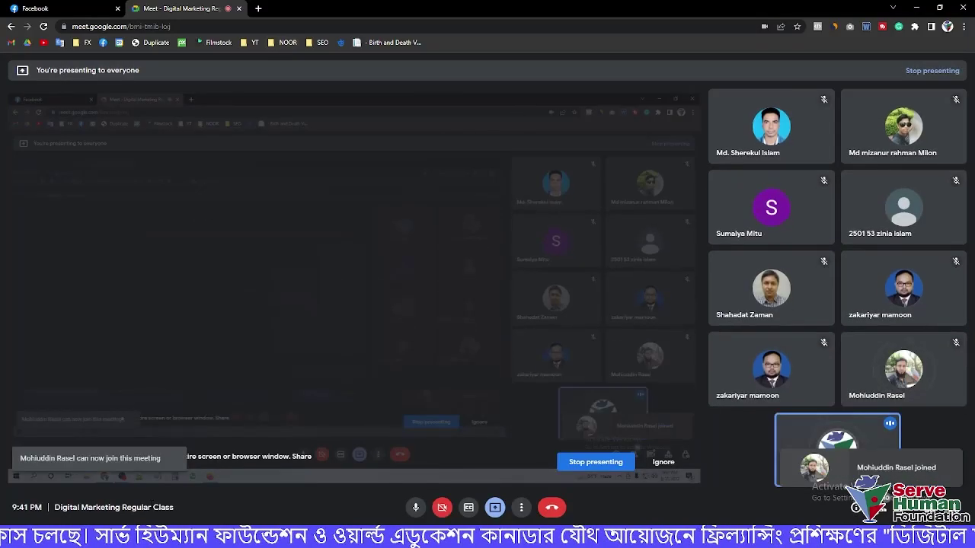
left_click(916, 7)
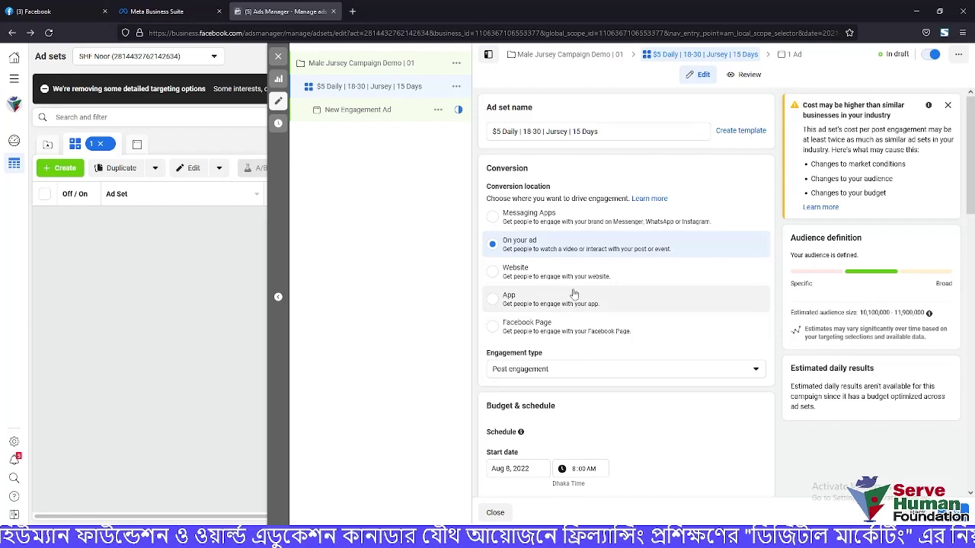
Dismiss the cost notice and highlight the budget, age range, product and duration parts of the ad set name
left_click(947, 105)
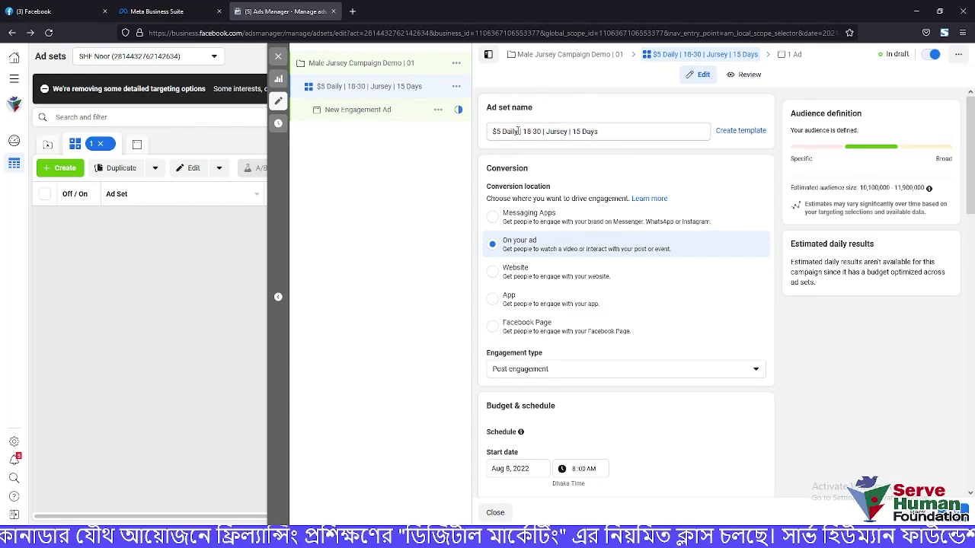
left_click(518, 131)
key("shift+Home")
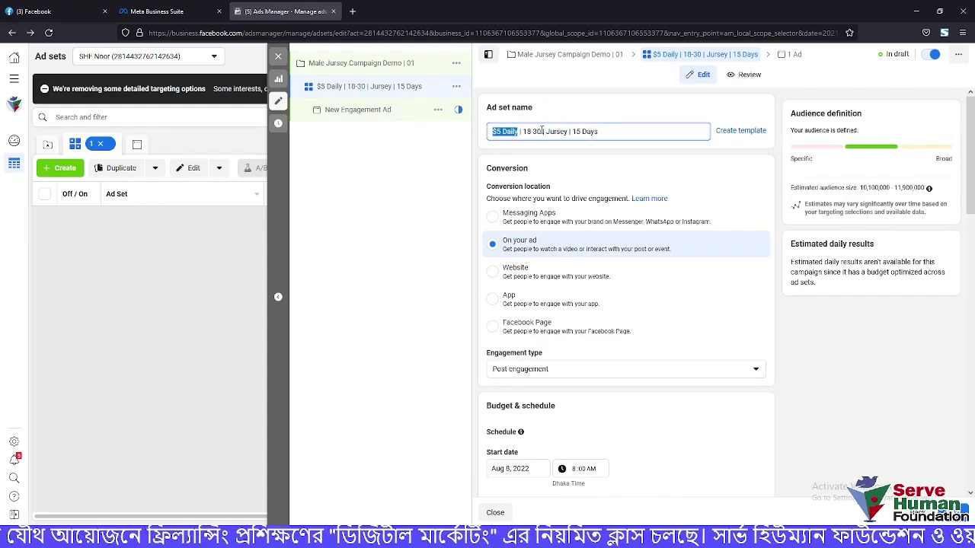
mouse_move(542, 131)
left_mouse_down()
mouse_move(515, 131)
mouse_move(535, 131)
left_mouse_up()
left_click(542, 131)
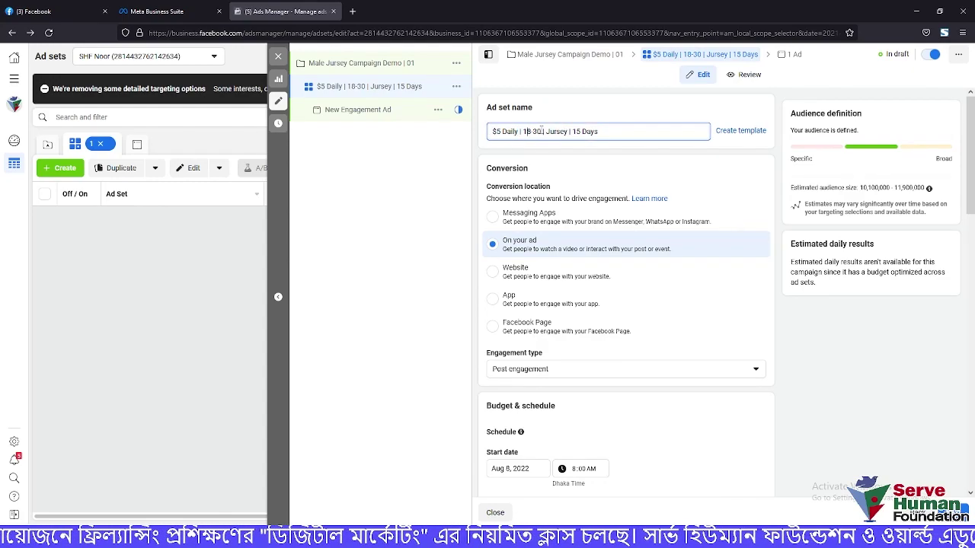
double_click(557, 131)
left_click(558, 131)
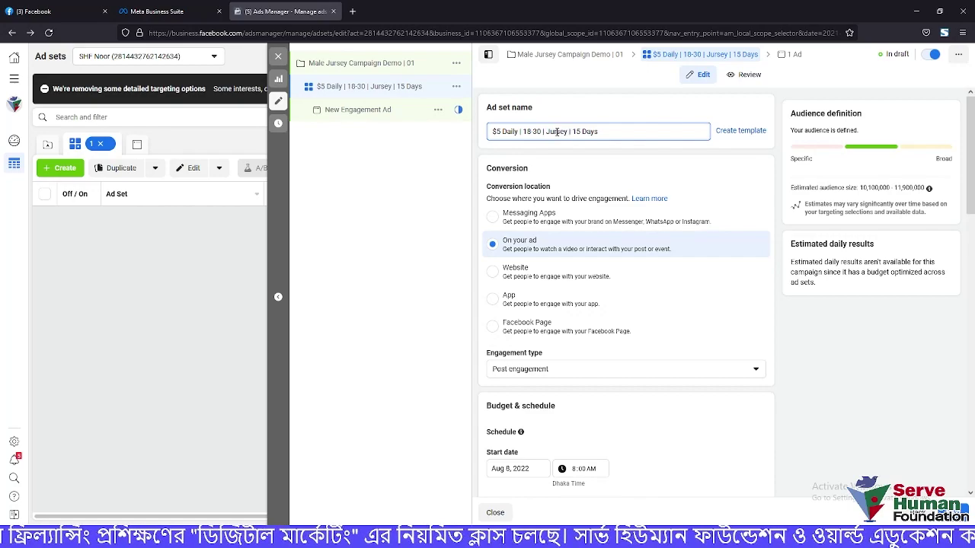
left_click_drag(600, 131, 568, 133)
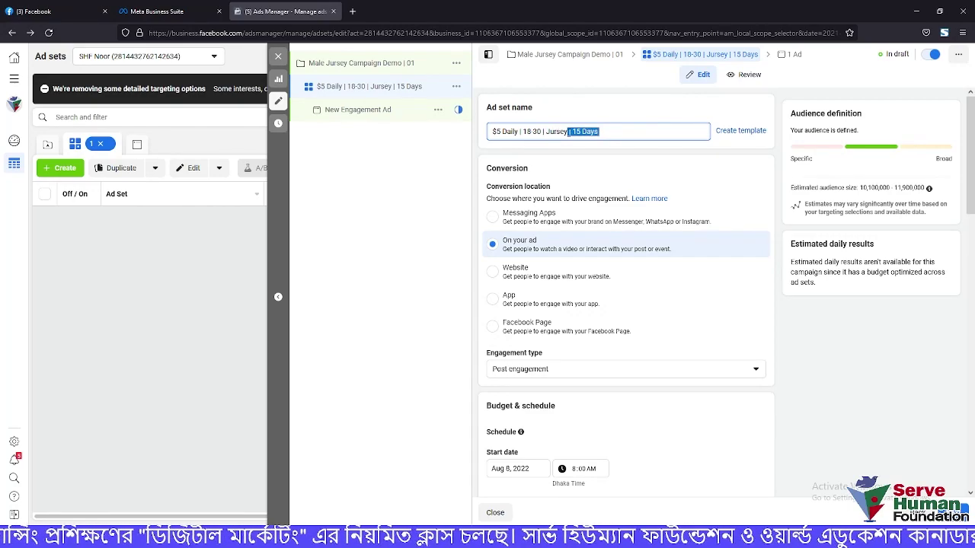
left_click(573, 132)
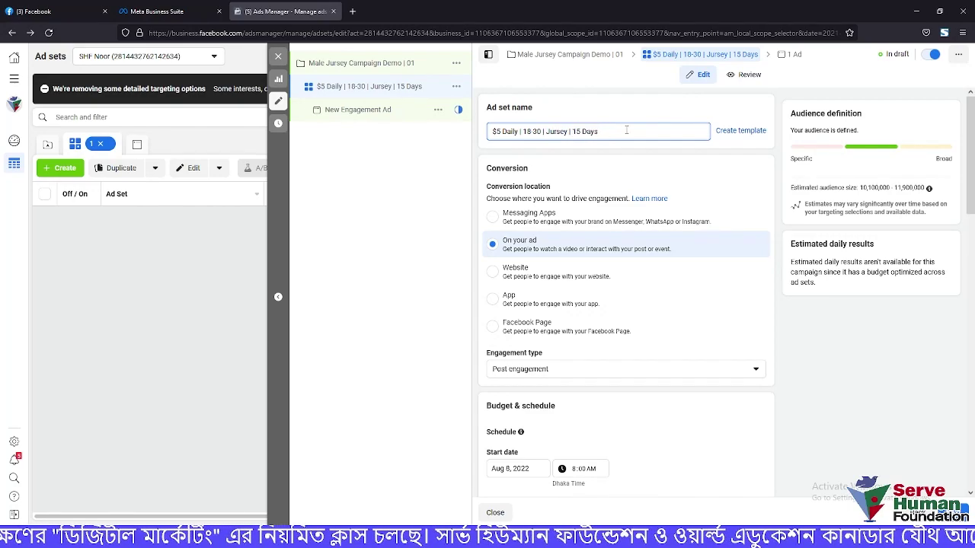
left_click_drag(627, 130, 490, 131)
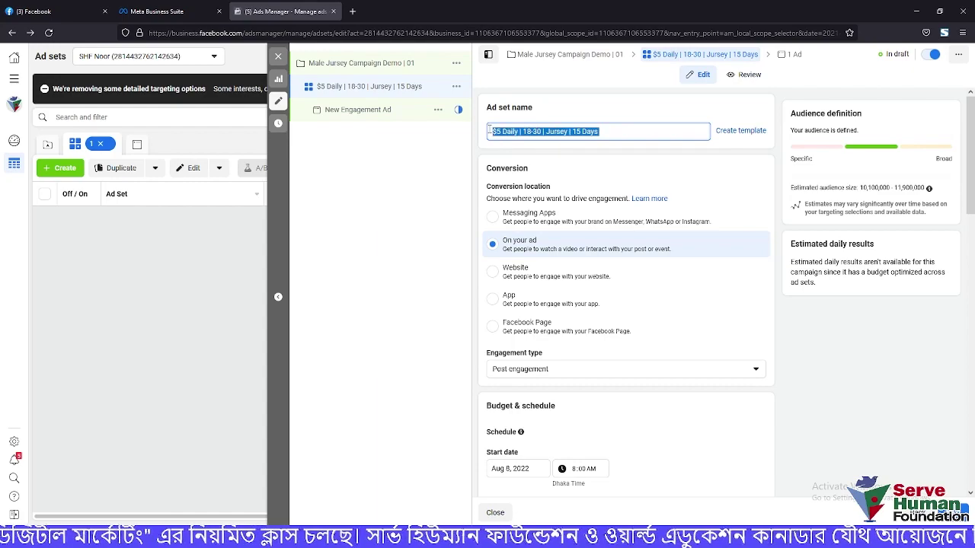
left_click(525, 131)
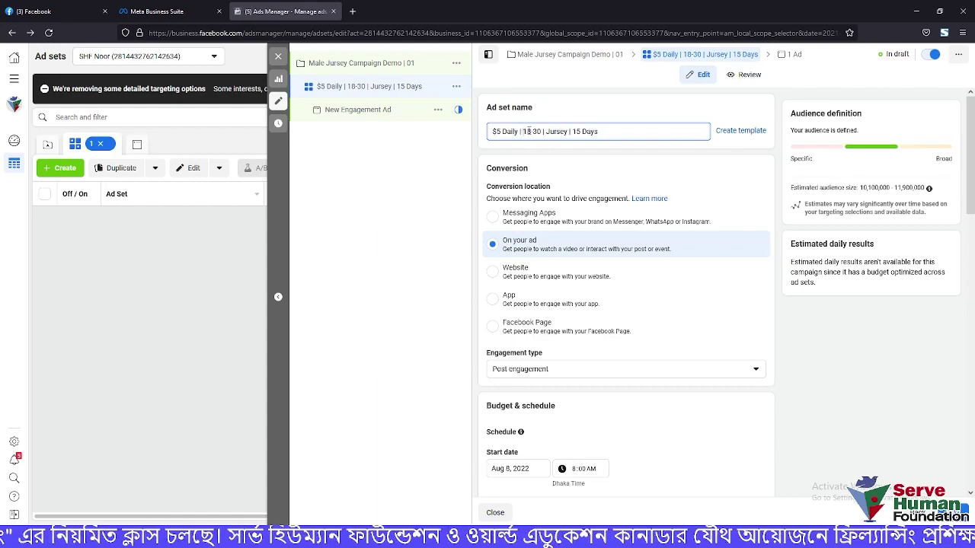
scroll(564, 243, "down", 1)
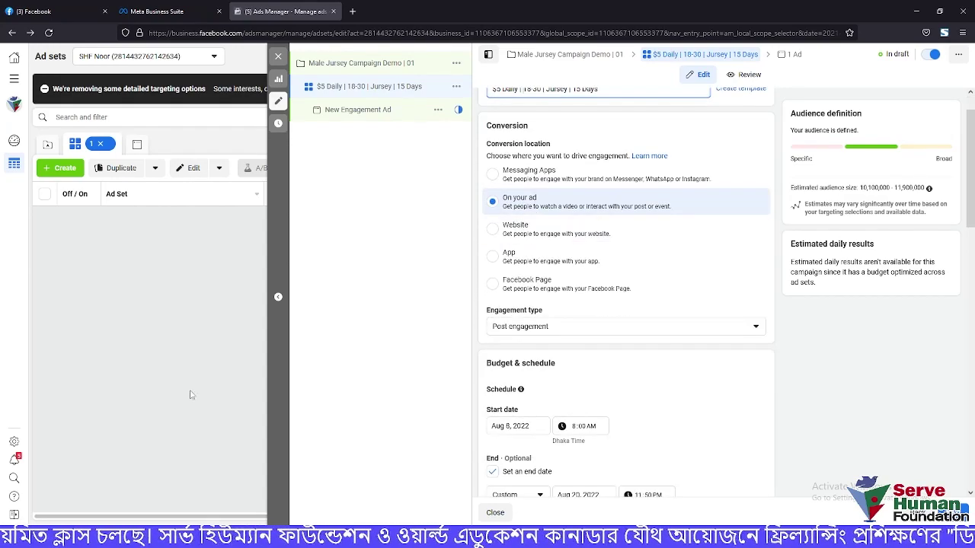
Switch to the Google Meet call, admit the participant asking to join and return to Ads Manager
left_click(76, 476)
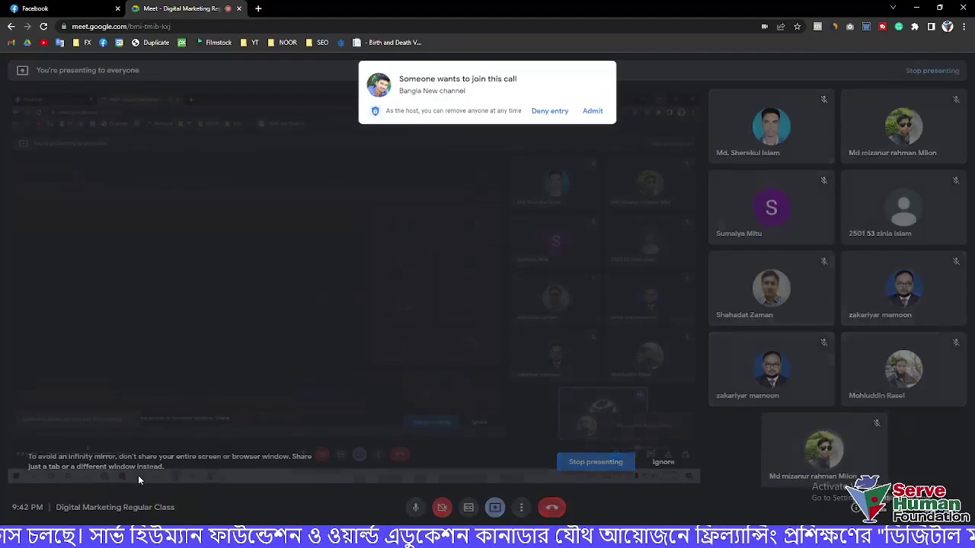
left_click(593, 111)
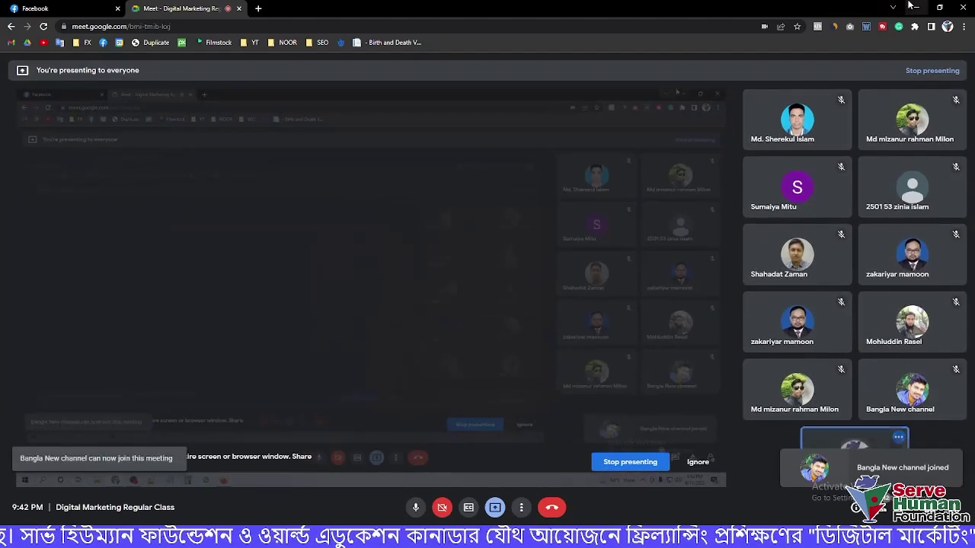
left_click(916, 7)
Review the conversion location options and set the ad set's start date to August 12, 2022
scroll(575, 288, "down", 1)
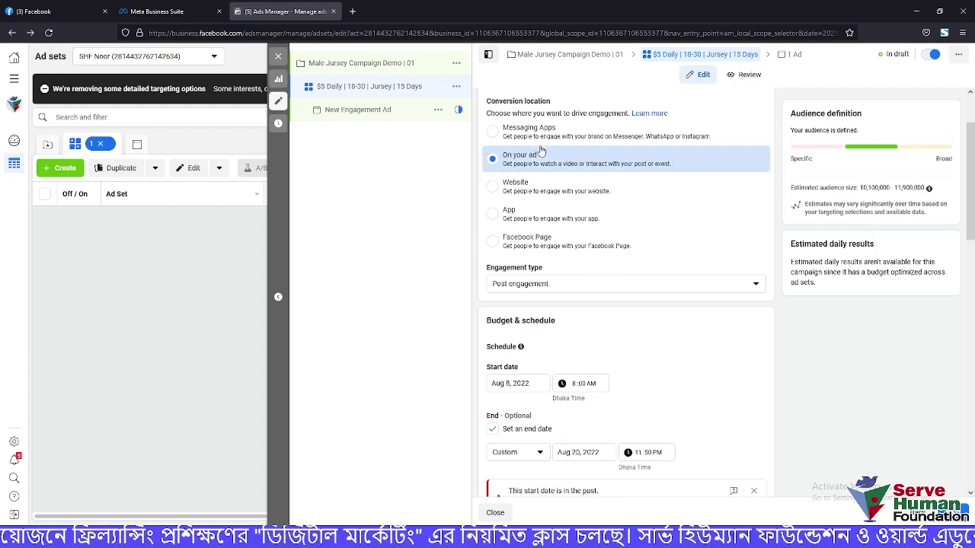
scroll(551, 200, "down", 1)
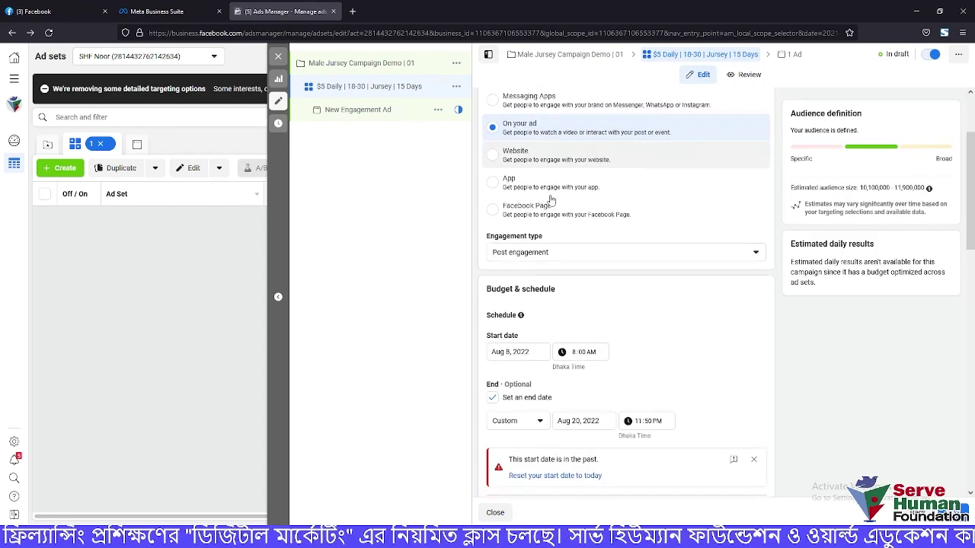
scroll(551, 200, "down", 2)
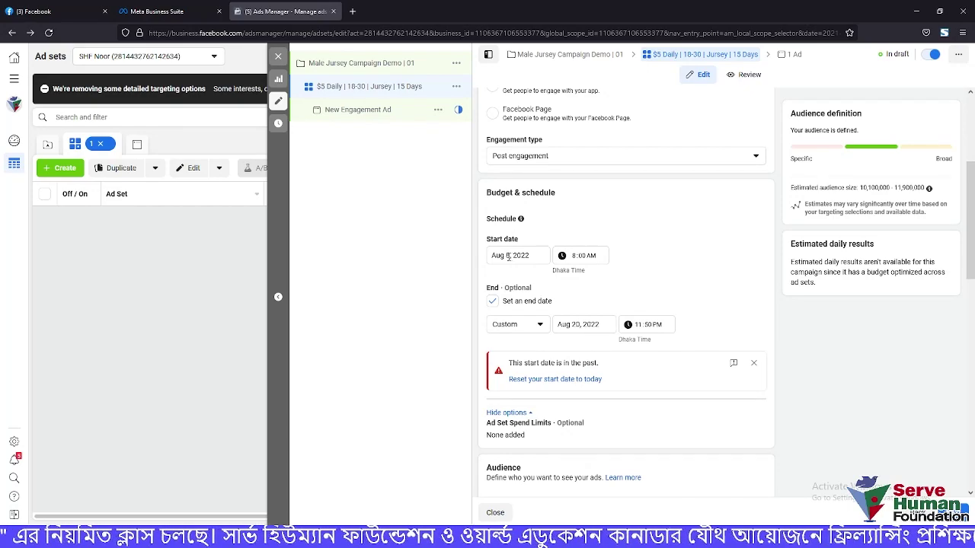
left_click(509, 256)
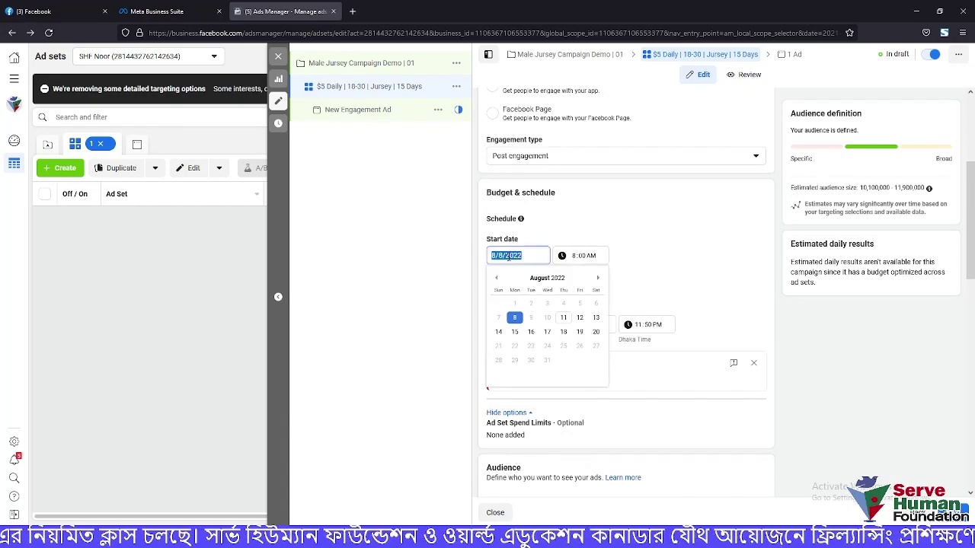
left_click(564, 319)
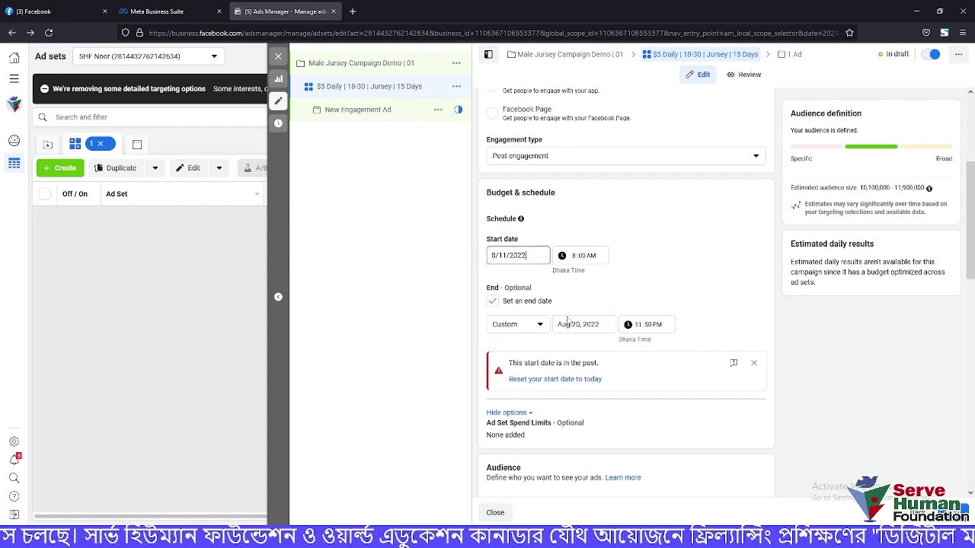
left_click(520, 257)
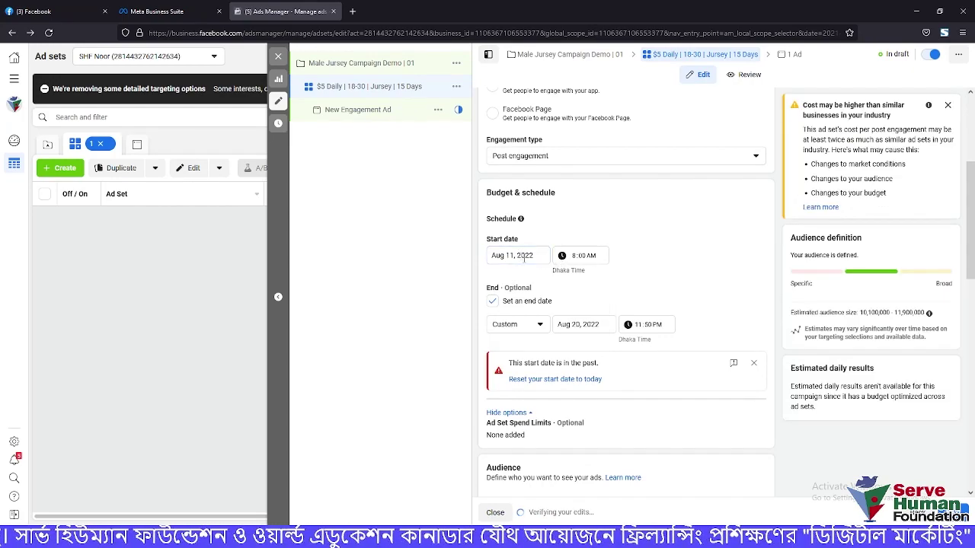
left_click(524, 259)
left_click(581, 322)
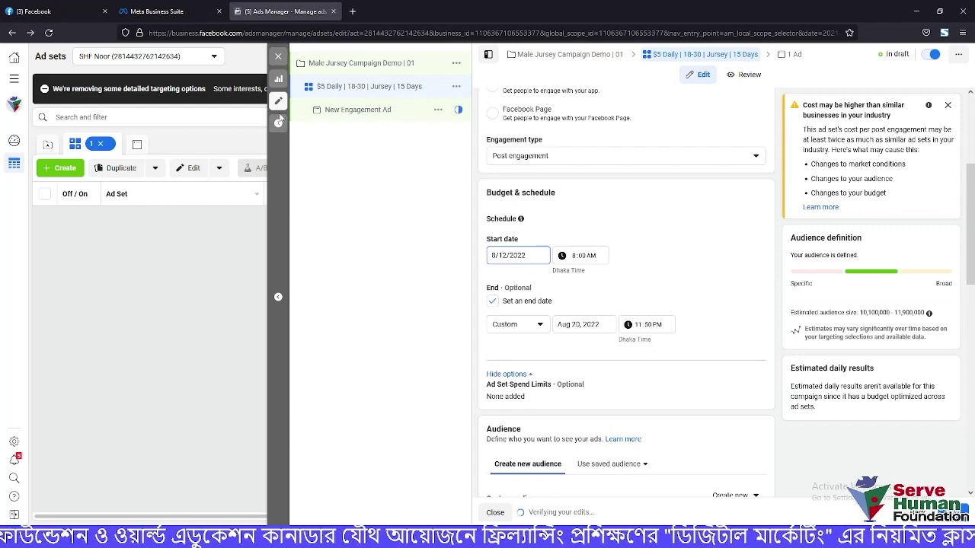
Switch to the Google Meet call, admit the waiting participant, then return to Ads Manager and close the start date calendar
mouse_move(114, 539)
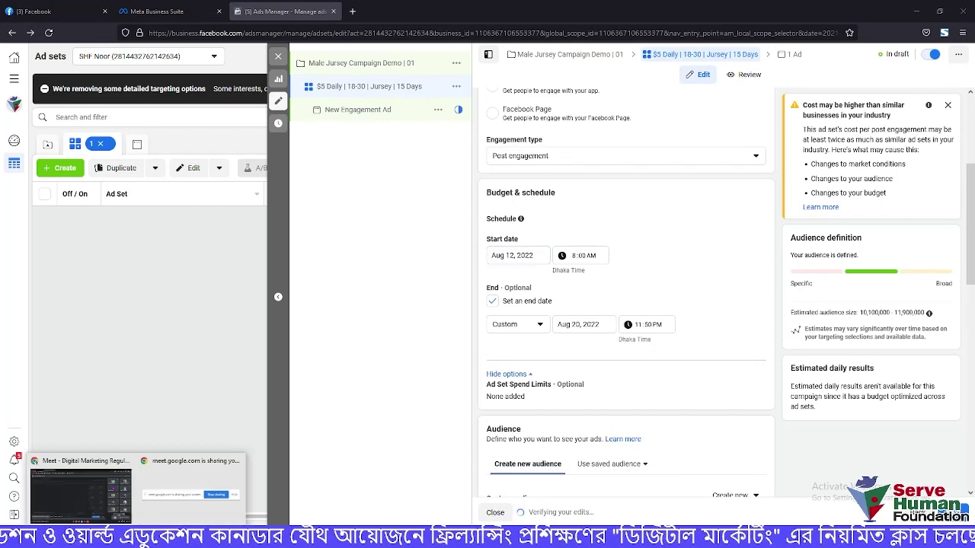
left_click(115, 496)
left_click(590, 109)
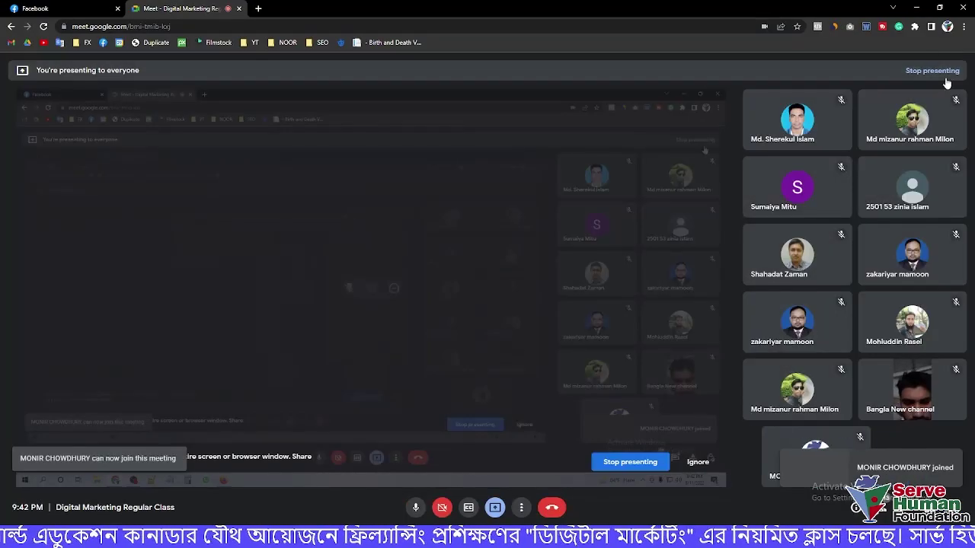
left_click(918, 9)
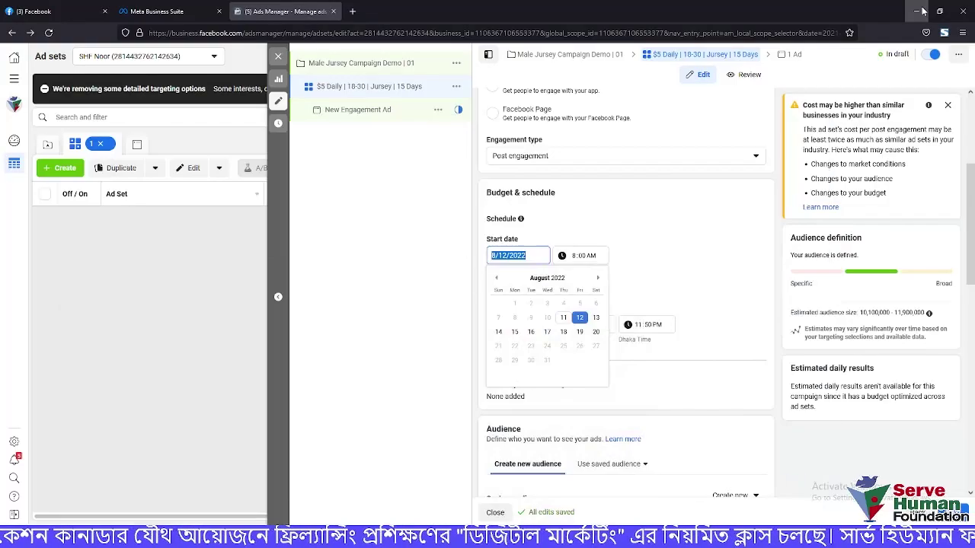
left_click(708, 267)
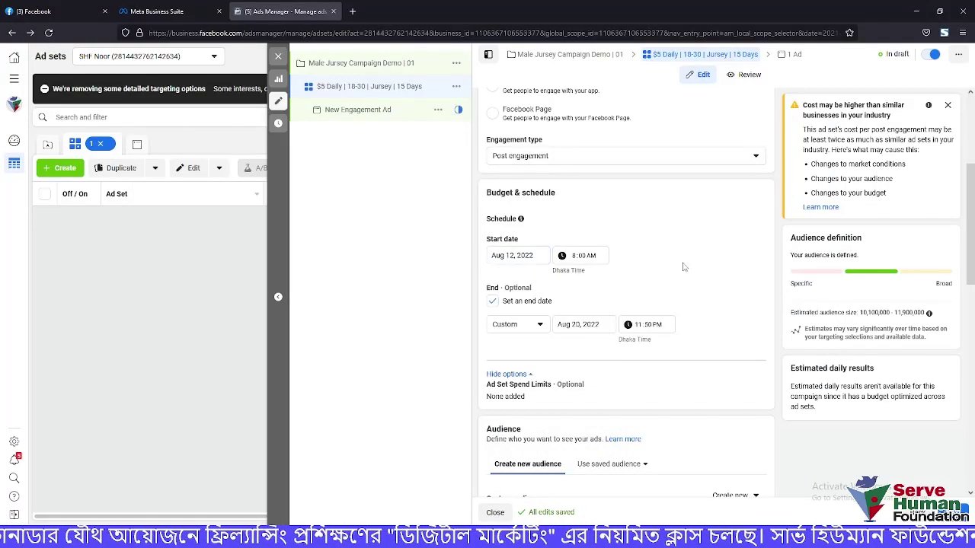
Examine the end date, the Custom and Lookalike audience creation options and the list of saved audiences
scroll(683, 268, "down", 1)
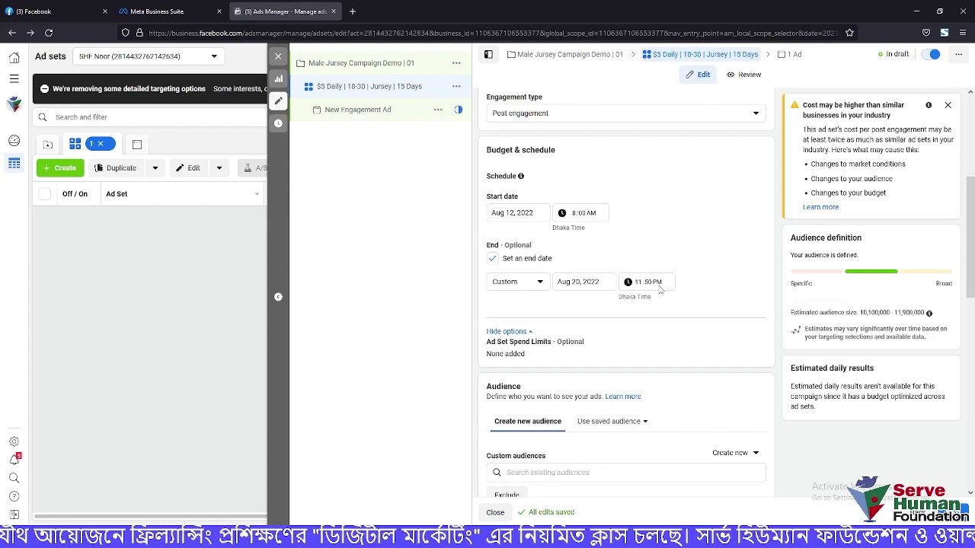
scroll(659, 281, "down", 3)
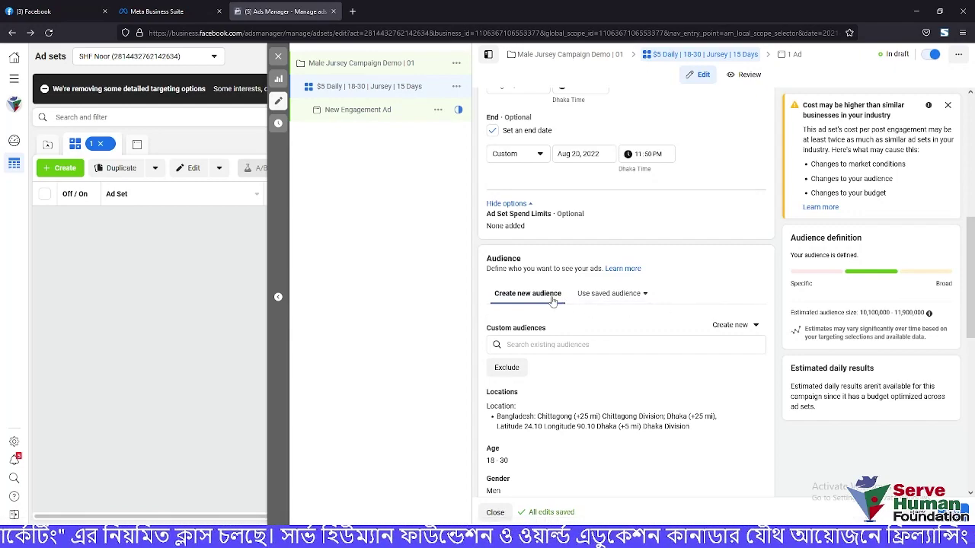
left_click(748, 325)
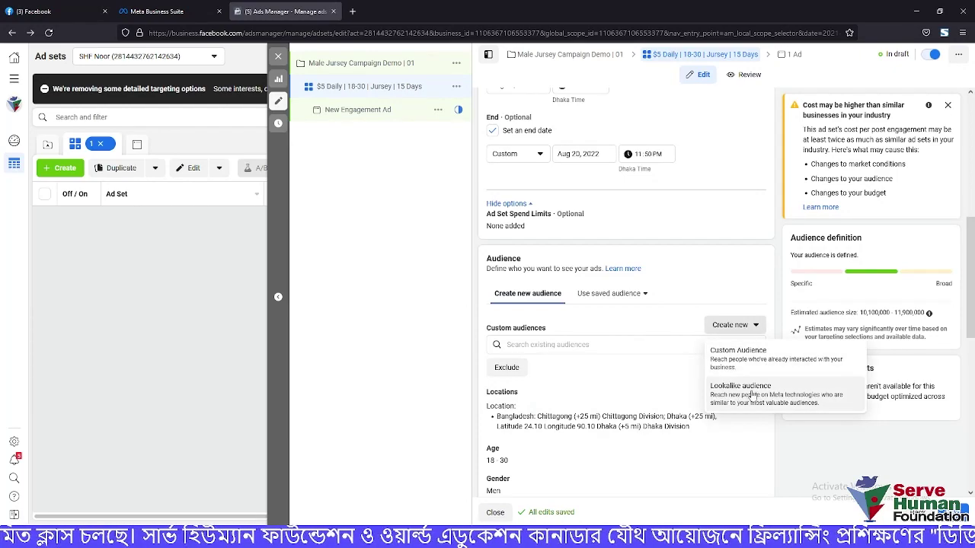
left_click(636, 293)
scroll(646, 377, "down", 1)
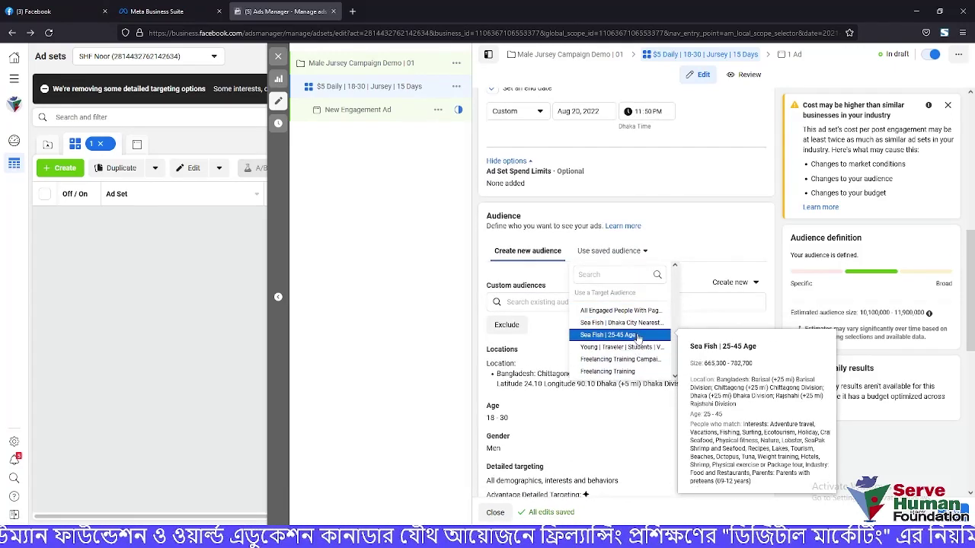
left_click(733, 222)
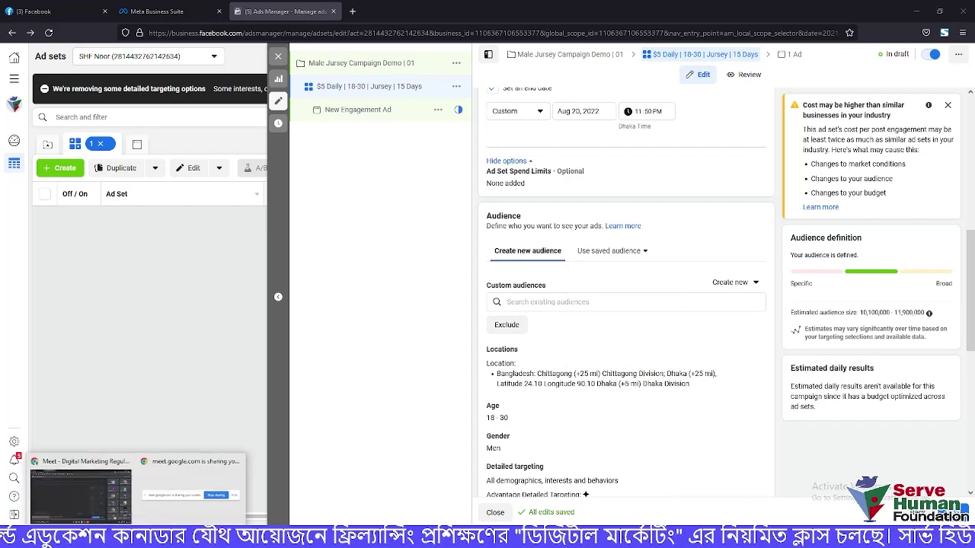
Switch to the Google Meet call, let the new participant join and return to the ad set's audience settings
left_click(96, 499)
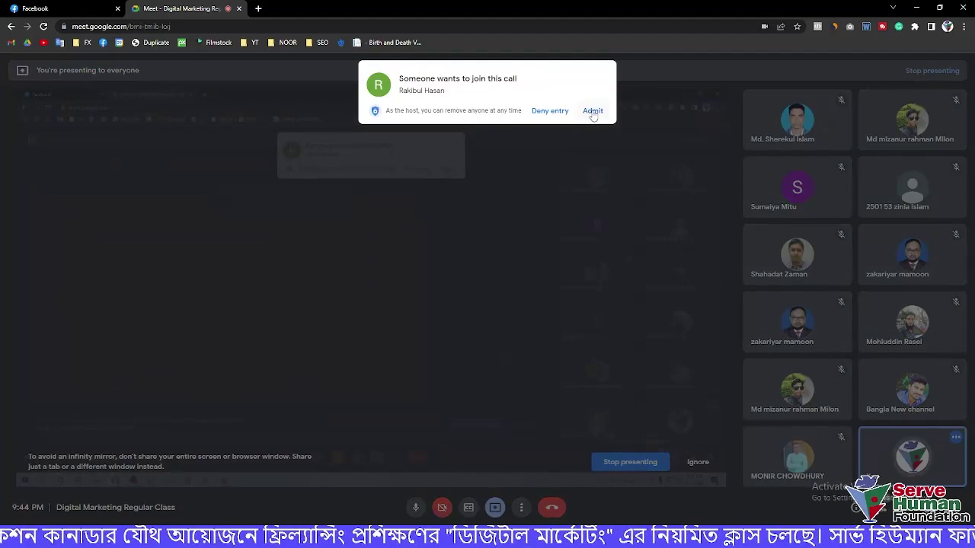
left_click(592, 111)
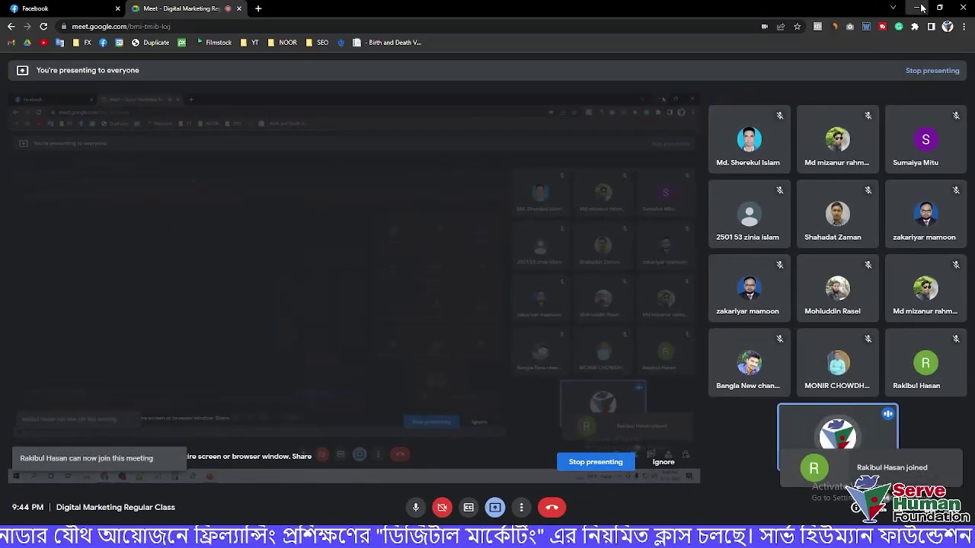
left_click(919, 7)
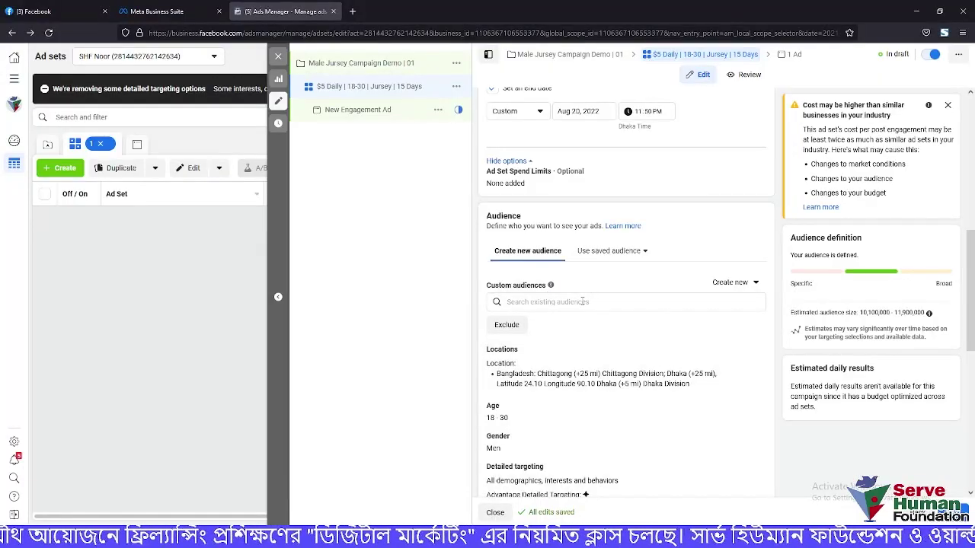
Open the audience's locations for editing and include the city Mirpur, Dhaka, Dhaka Division, Bangladesh
scroll(568, 287, "down", 1)
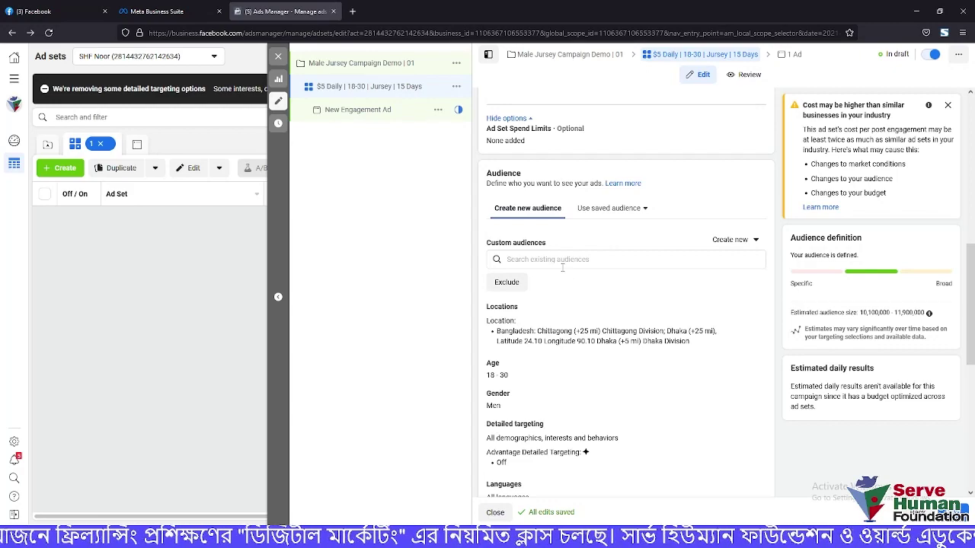
scroll(567, 281, "down", 1)
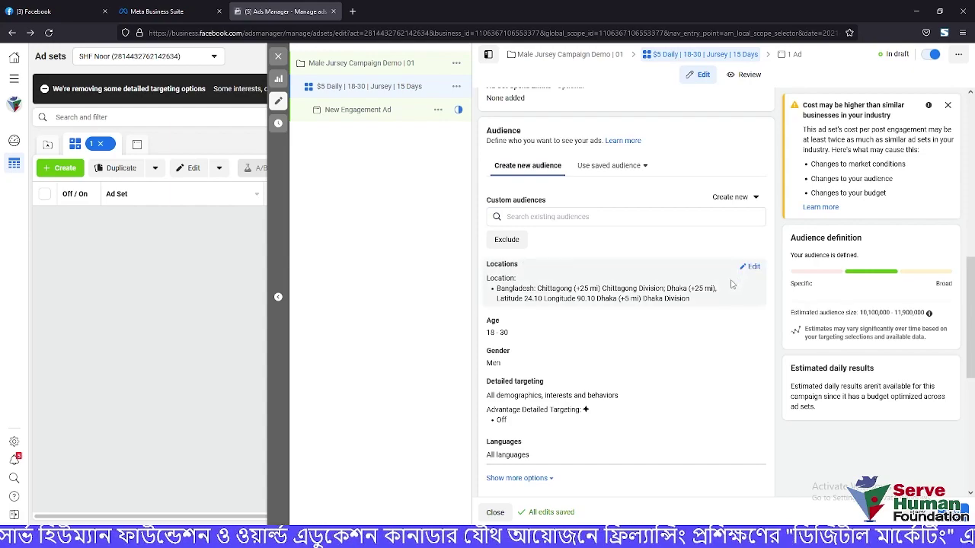
left_click(751, 267)
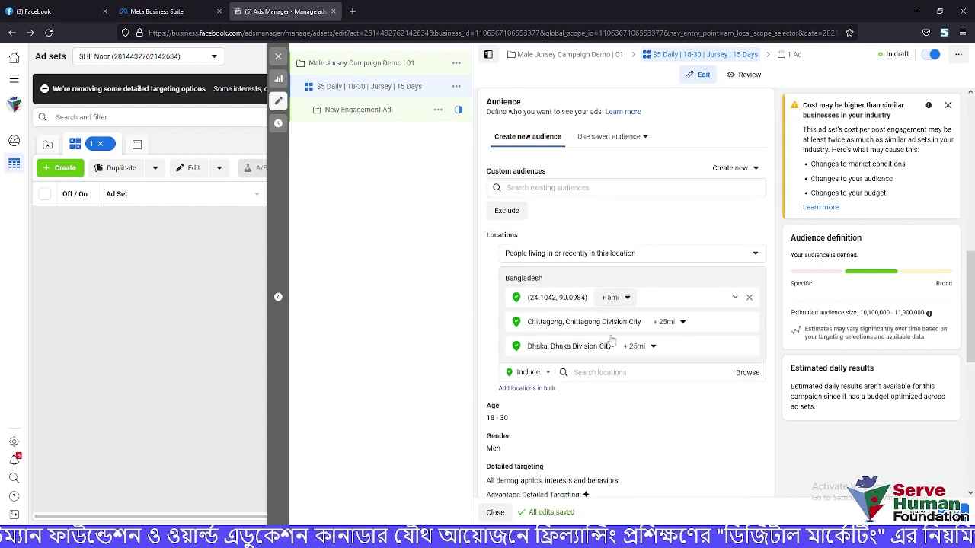
scroll(611, 340, "down", 1)
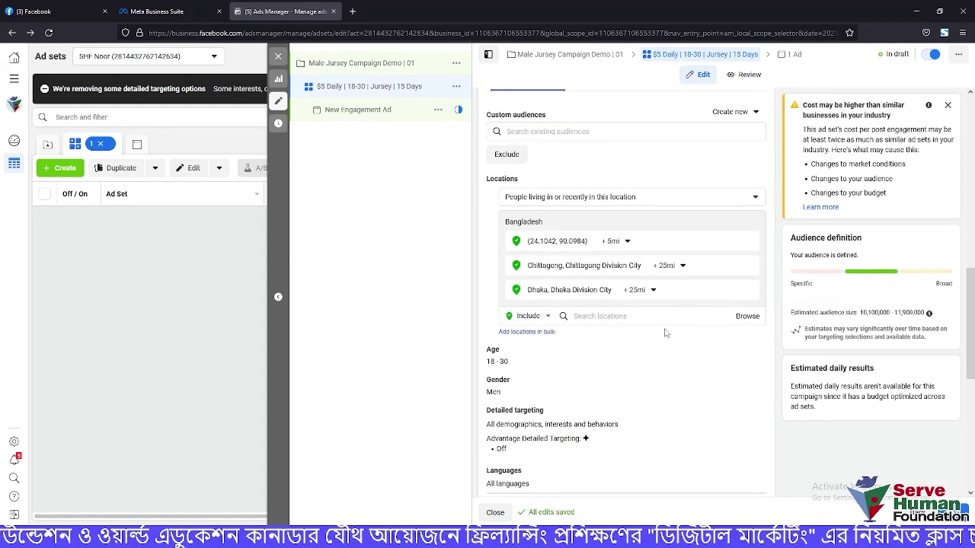
left_click(598, 318)
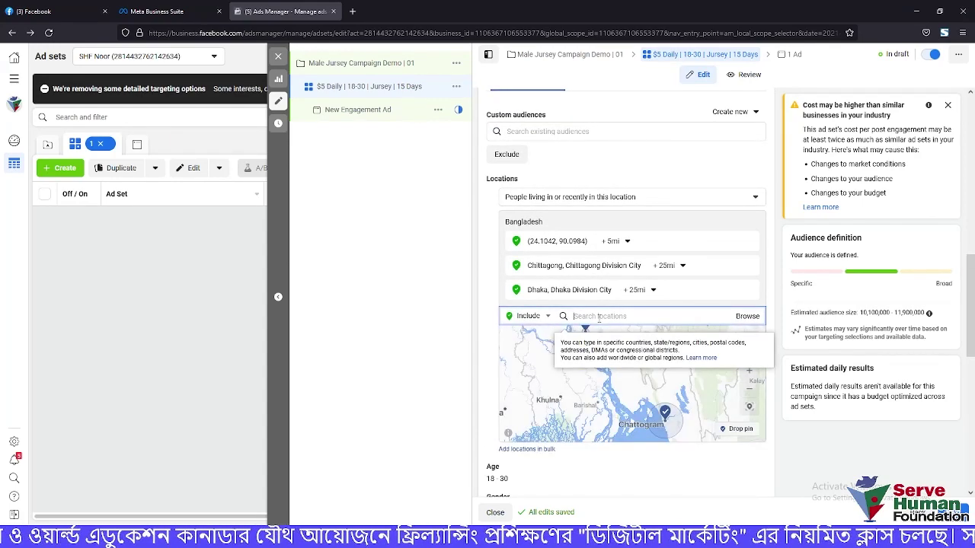
type("mirpur dhaka")
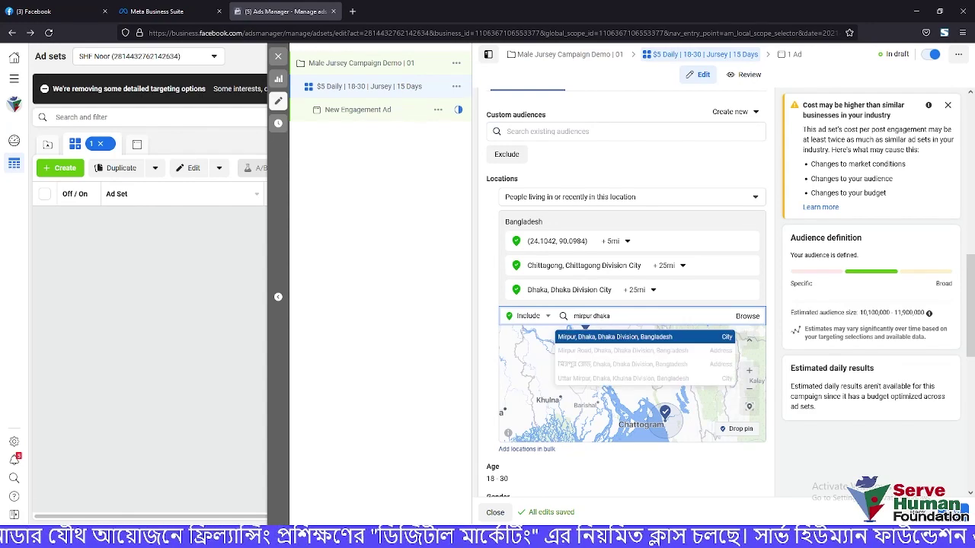
left_click(623, 336)
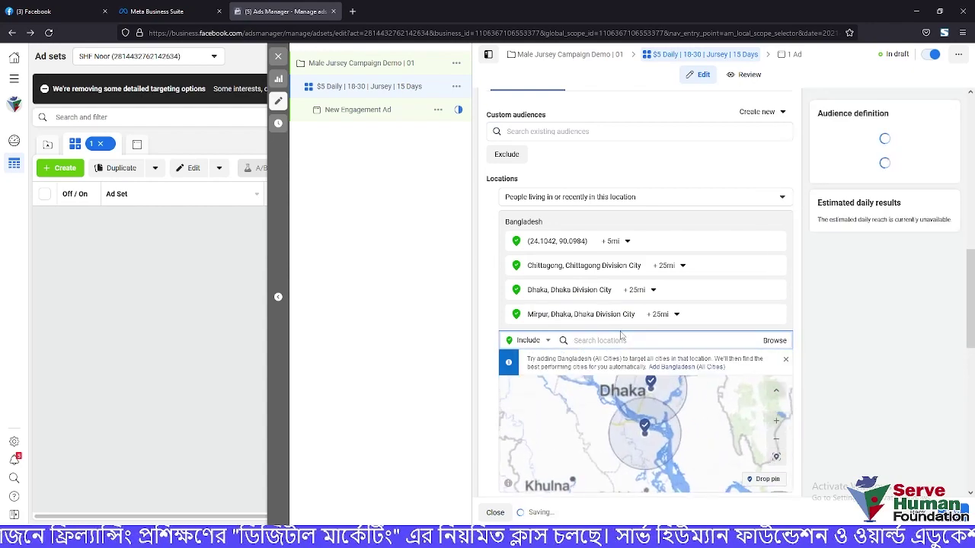
Set the Mirpur location's radius to 10 miles and remove Mirpur from the targeted locations
left_click(667, 315)
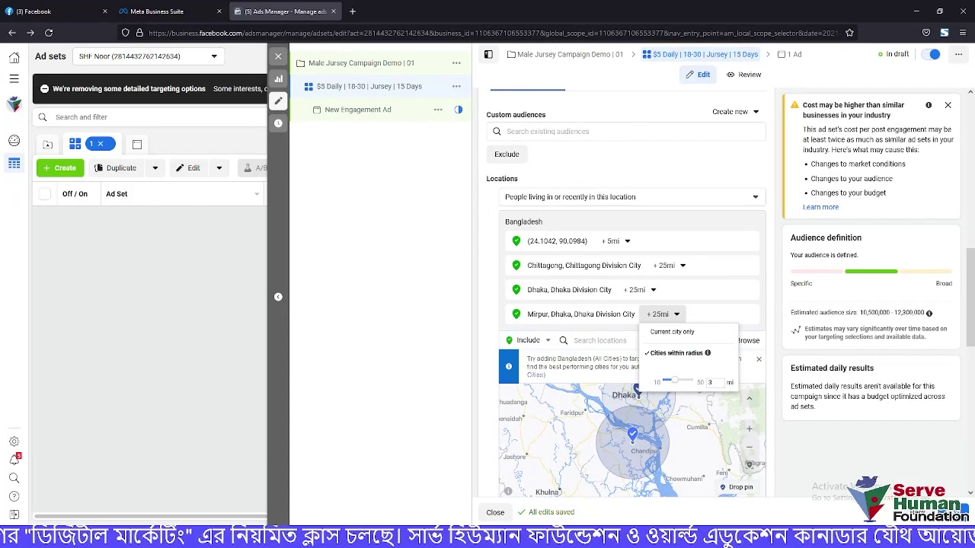
key("Return")
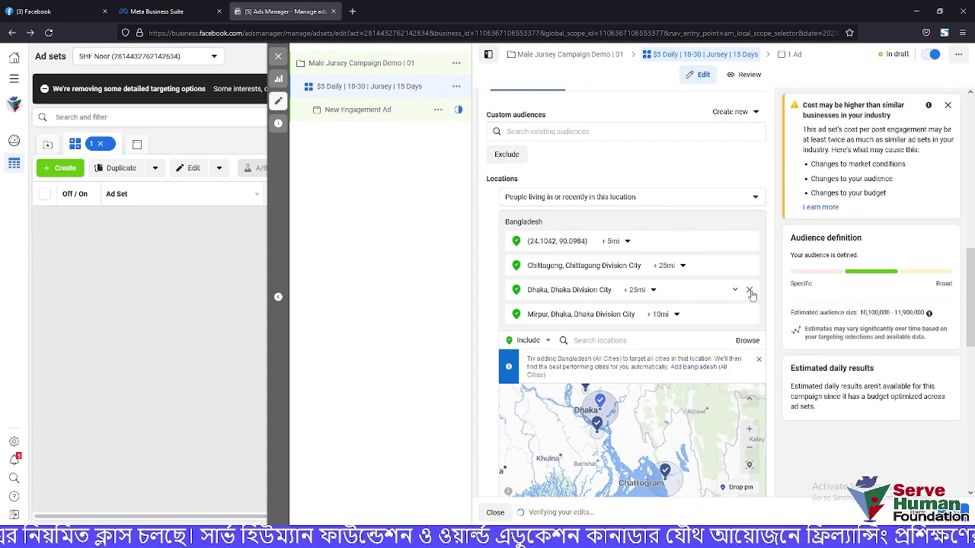
left_click(750, 315)
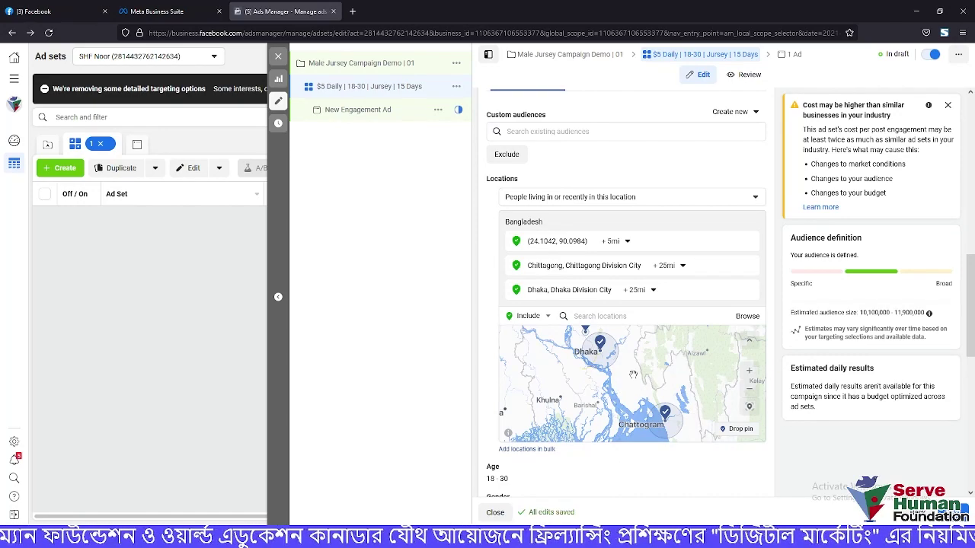
Find the town of Kalai near Joypurhat on the locations map
left_click(749, 388)
left_click(748, 388)
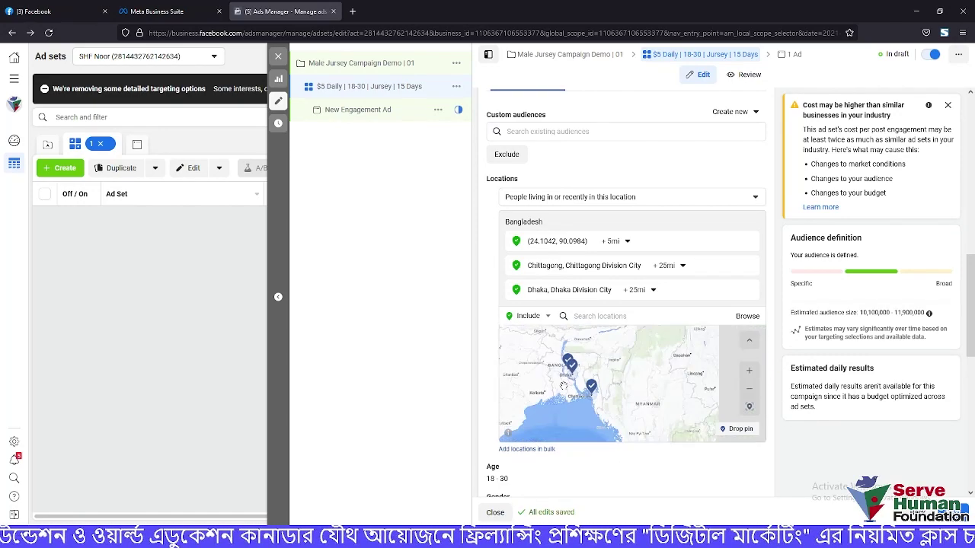
left_click(750, 430)
scroll(547, 381, "up", 3)
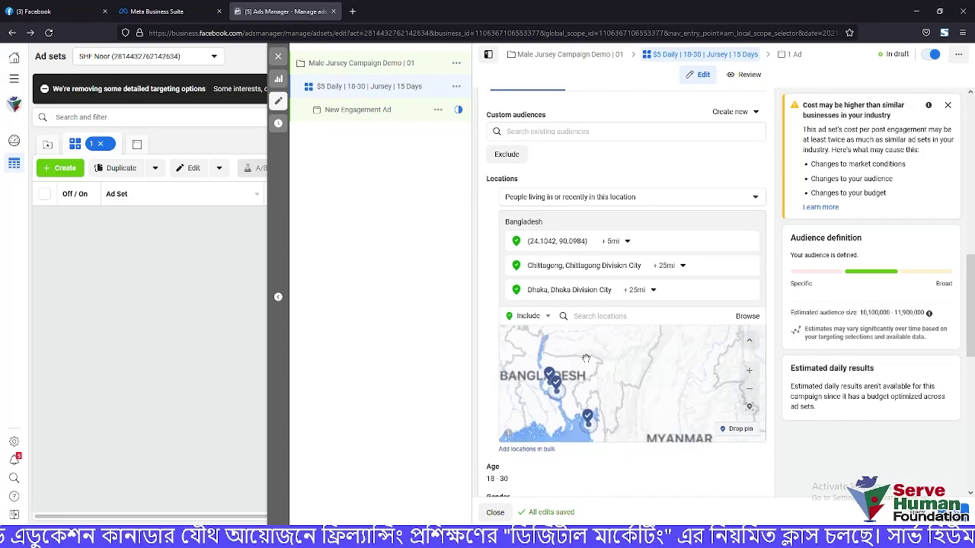
scroll(574, 381, "up", 1)
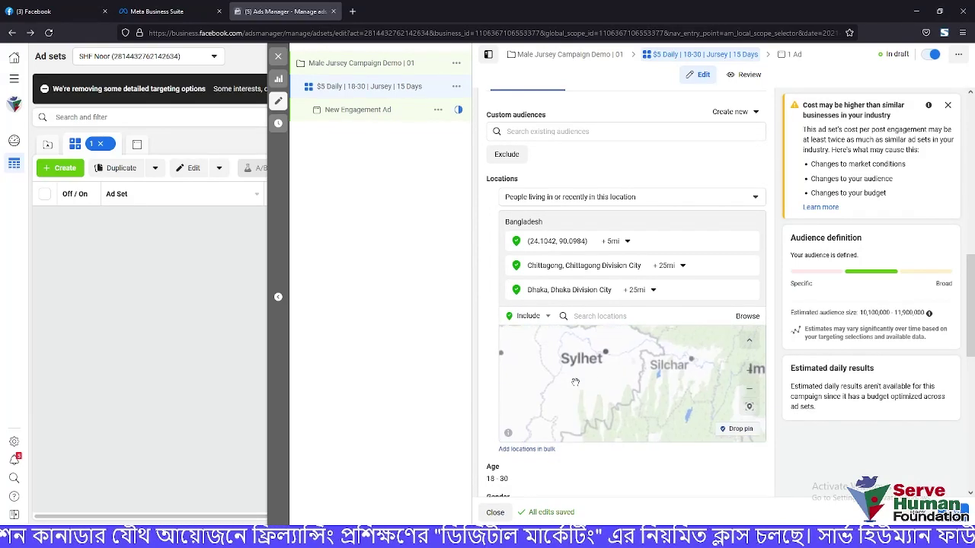
left_click_drag(573, 382, 655, 363)
left_click_drag(591, 380, 711, 412)
scroll(587, 366, "up", 1)
left_click_drag(587, 365, 621, 412)
scroll(626, 375, "up", 1)
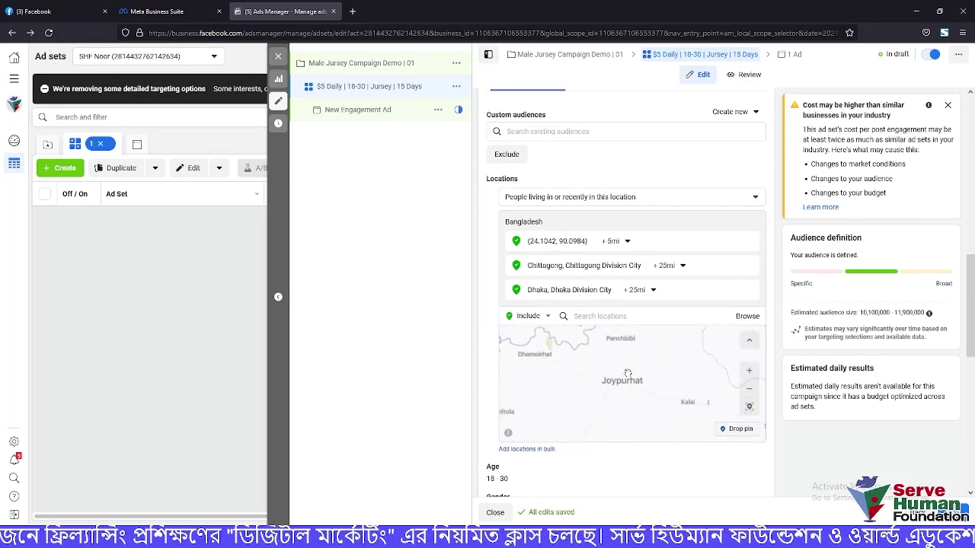
scroll(627, 374, "up", 1)
left_click_drag(642, 387, 560, 351)
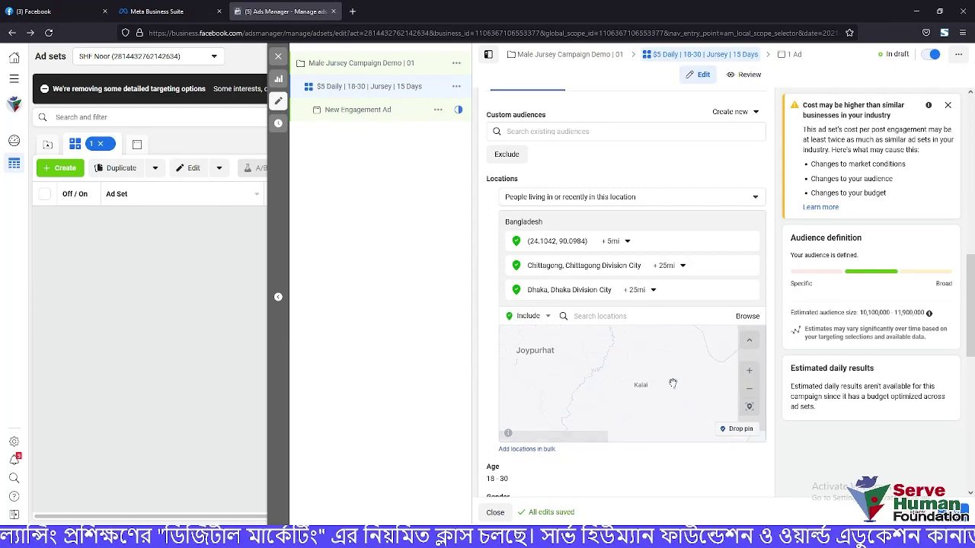
scroll(650, 390, "up", 1)
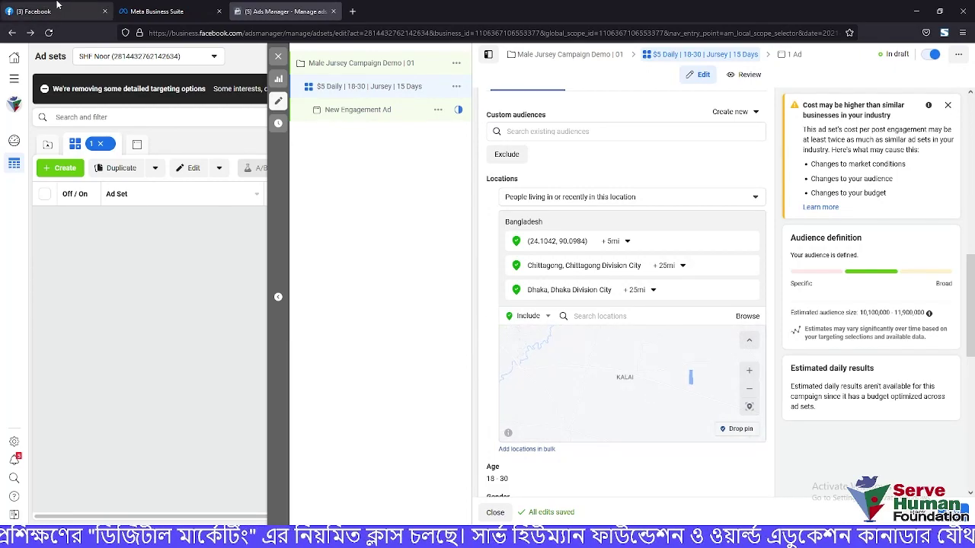
Switch to the Google Meet call, admit the waiting participant and return to Ads Manager
left_click(112, 520)
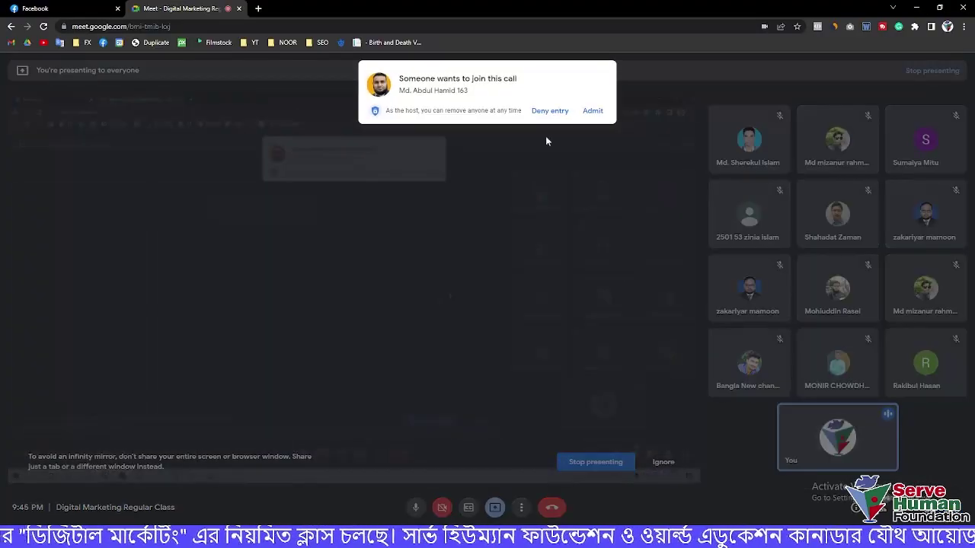
left_click(592, 111)
left_click(917, 10)
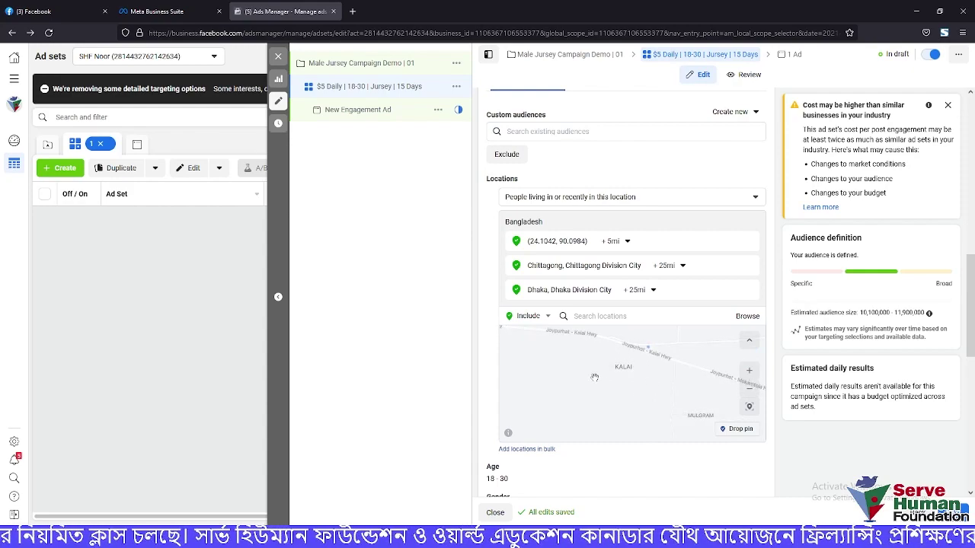
Drop a location pin on Kalai in the map and set its targeting radius to 5 miles
left_click(735, 429)
left_click(628, 373)
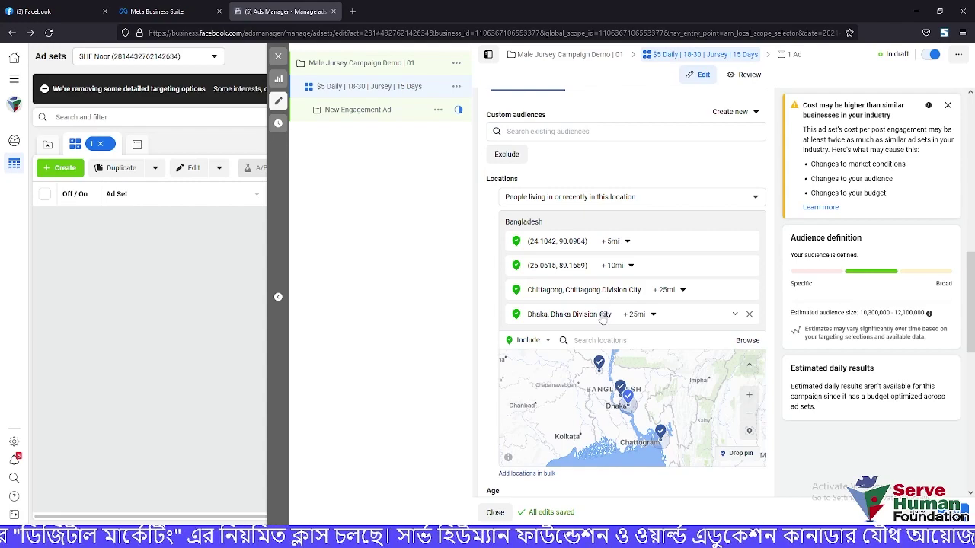
left_click(618, 266)
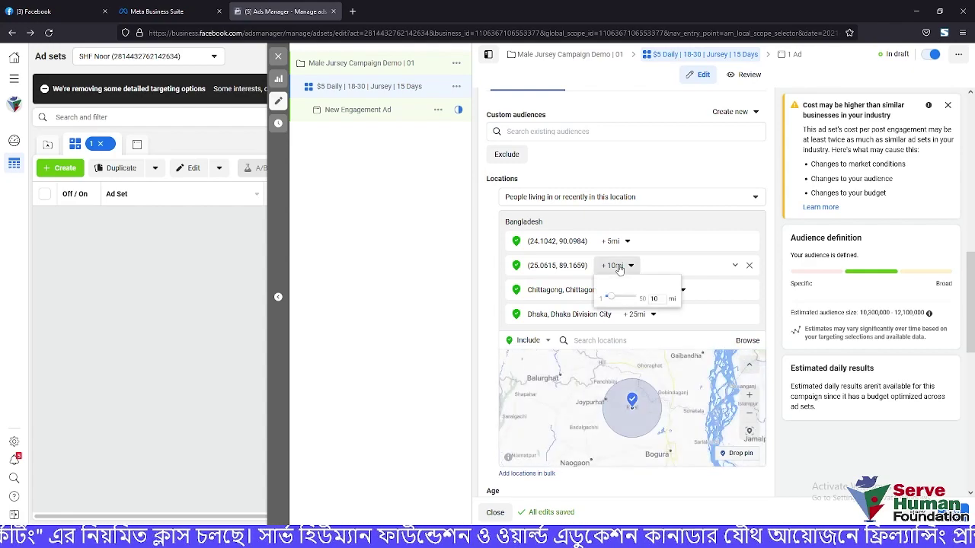
left_click_drag(659, 298, 645, 299)
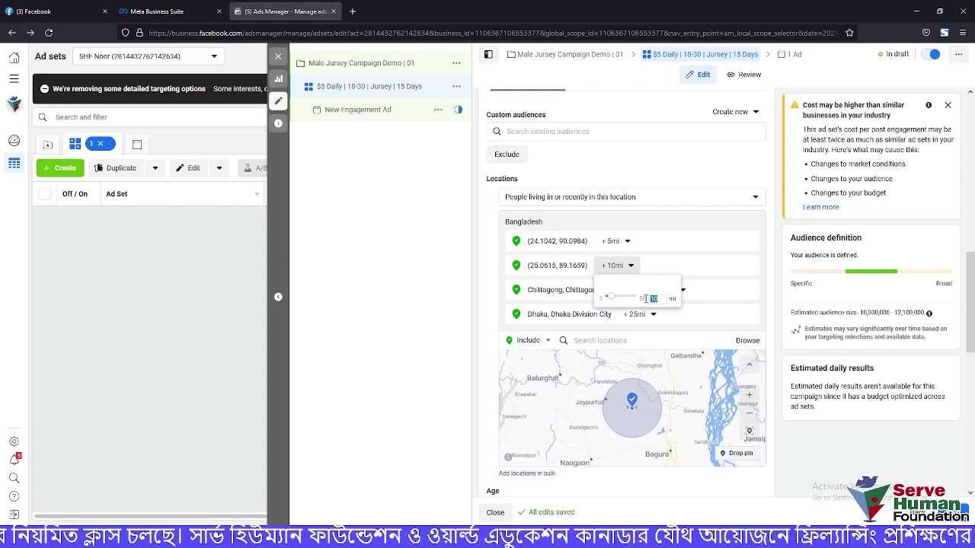
type("5")
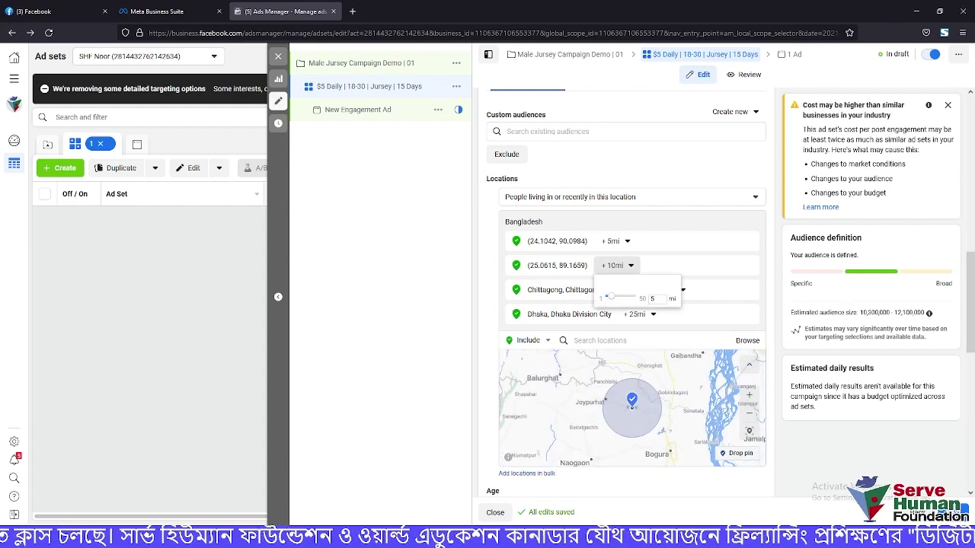
key("Return")
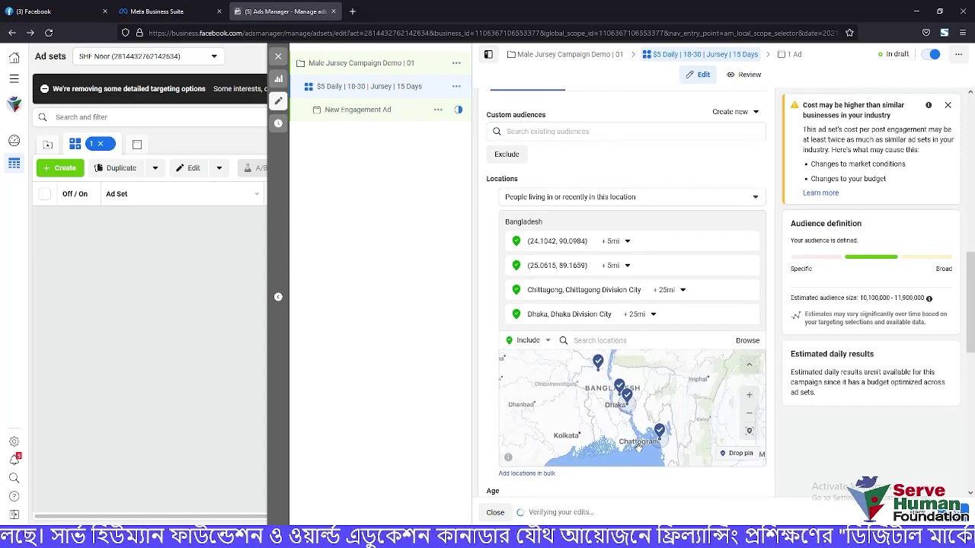
Inspect the Kalai pin's coverage on the map and remove that pin from the targeted locations
scroll(603, 367, "up", 4)
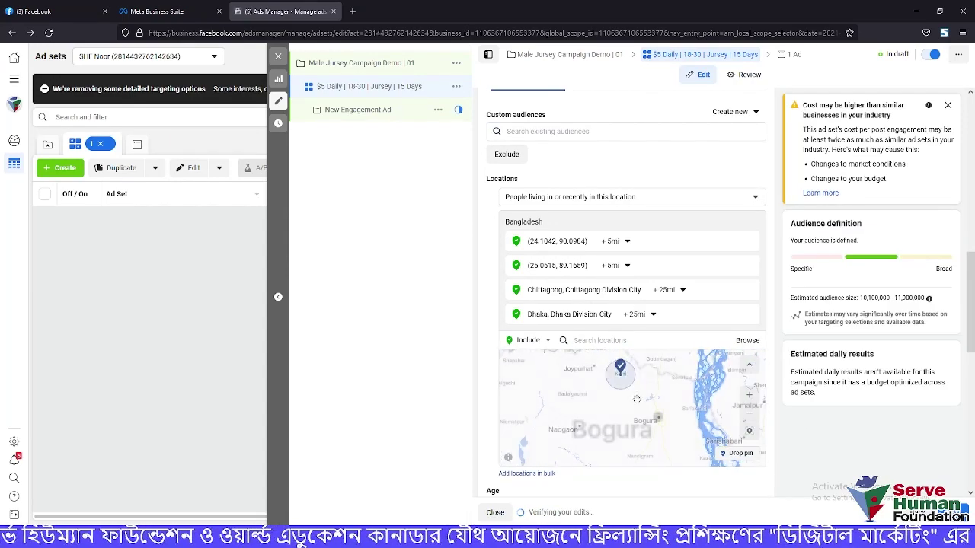
scroll(637, 399, "down", 3)
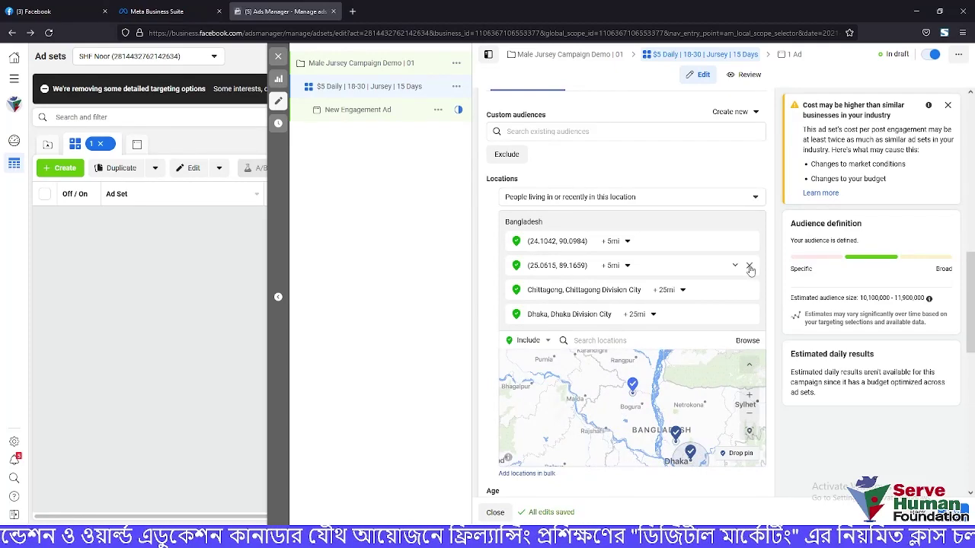
left_click(749, 267)
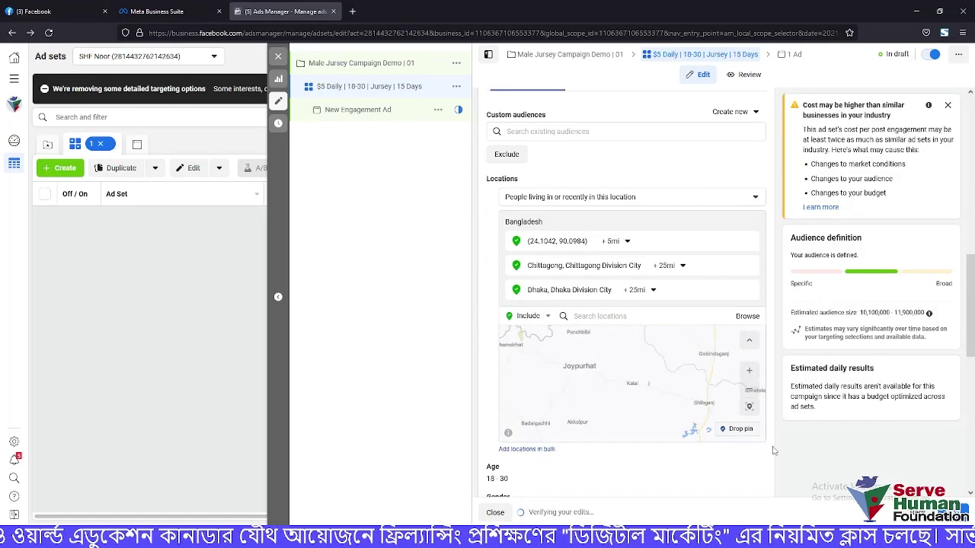
Open the audience's detailed targeting for editing, ready to add interests, and dismiss the cost warning
scroll(775, 411, "down", 3)
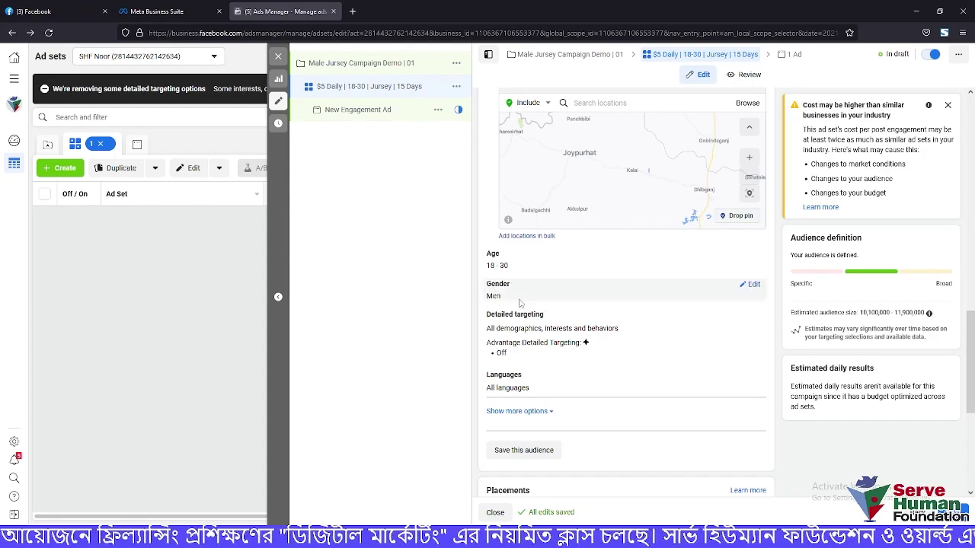
scroll(519, 303, "down", 1)
mouse_move(525, 290)
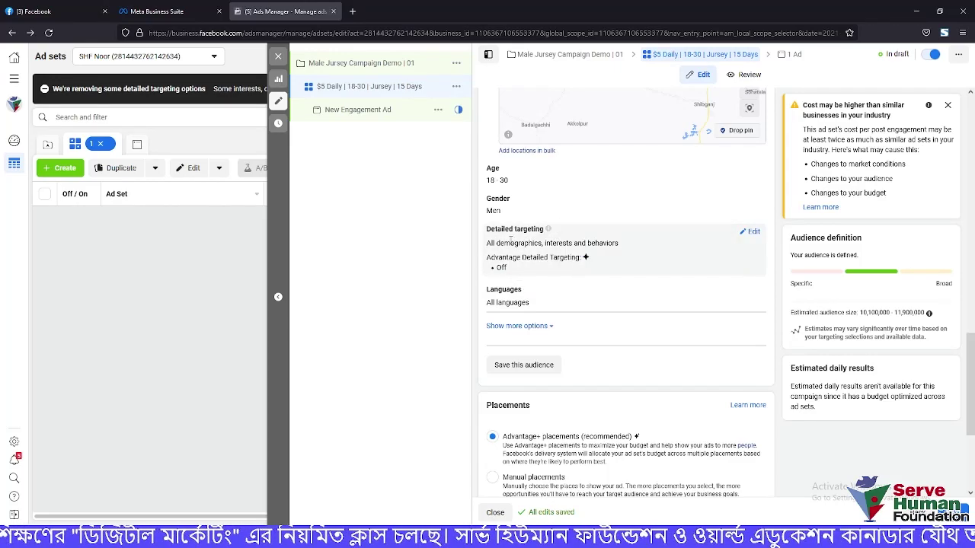
left_click(752, 231)
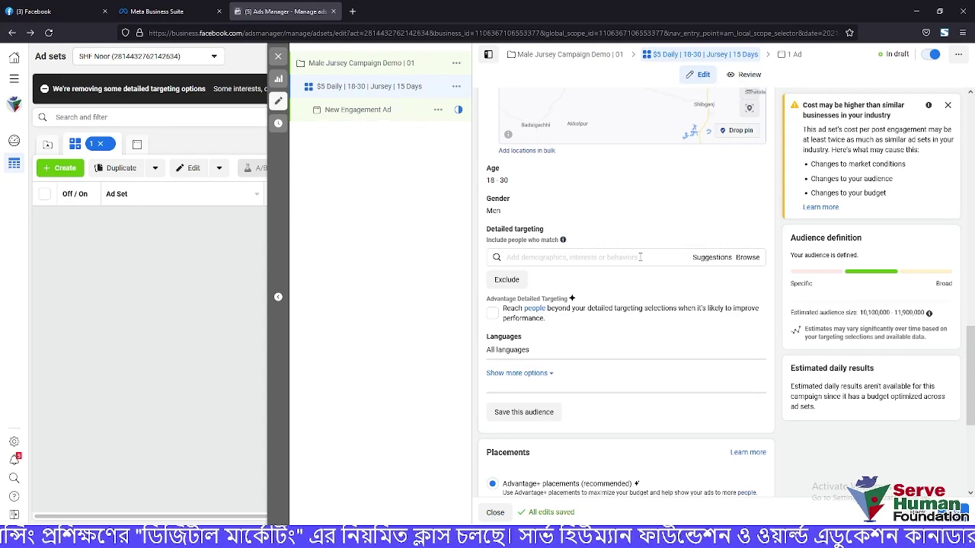
left_click(948, 105)
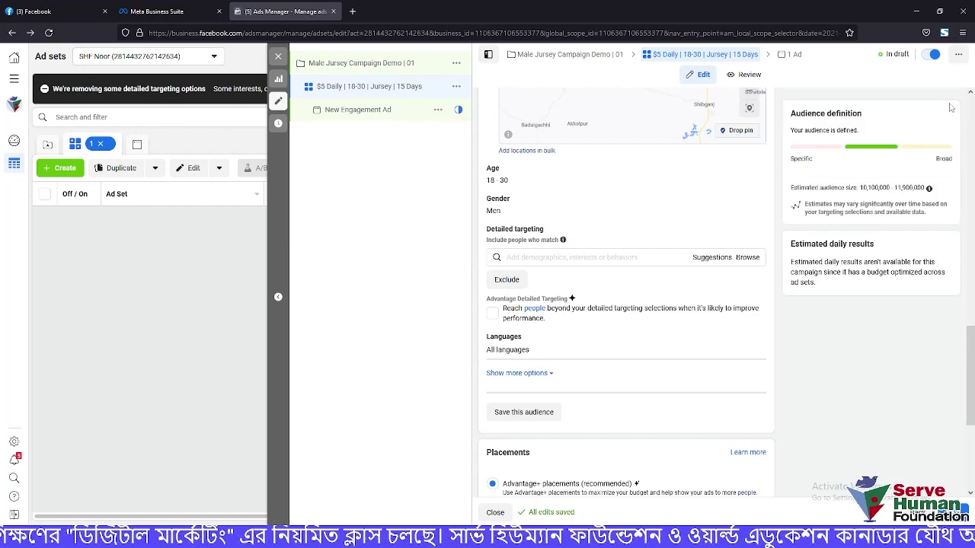
left_click(564, 258)
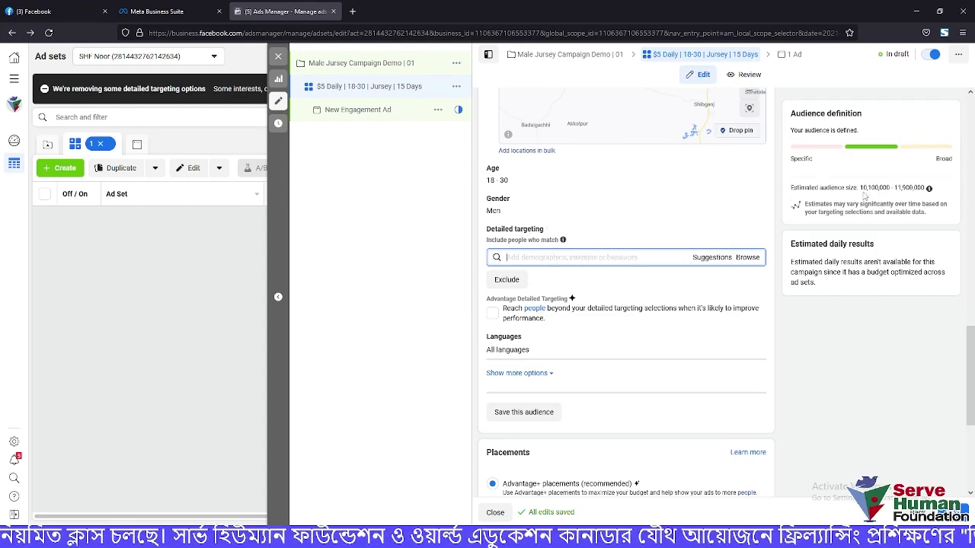
Examine the estimated audience size range in the audience definition
key("ctrl+plus")
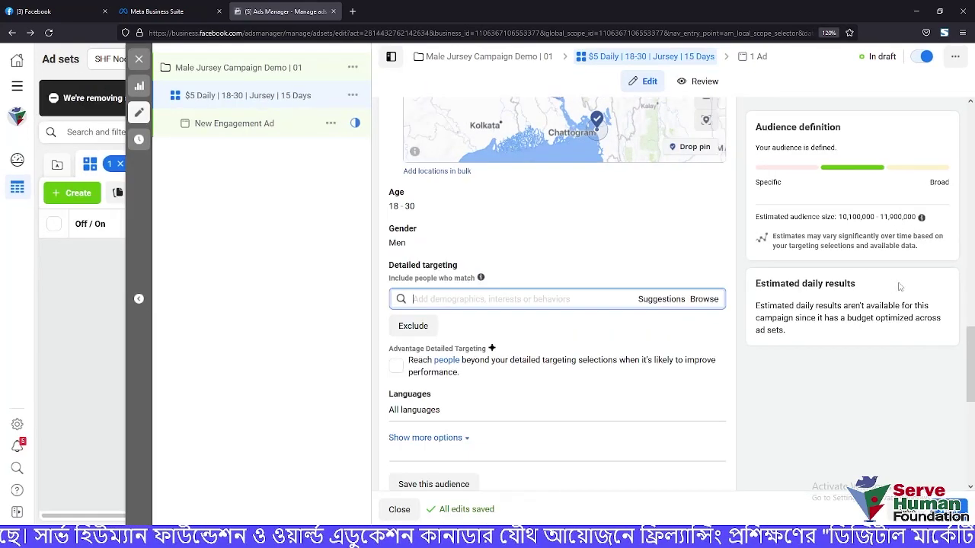
left_click_drag(840, 218, 877, 218)
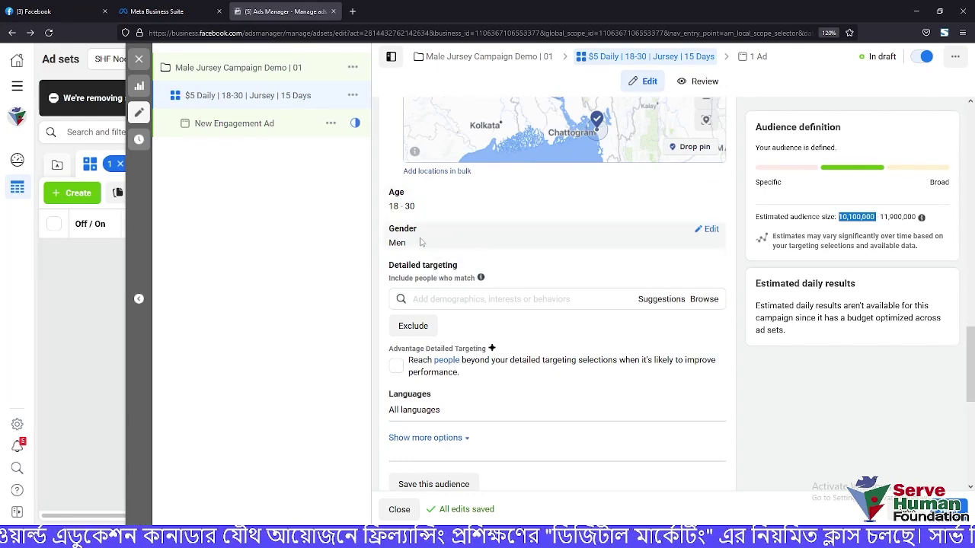
left_click(843, 217)
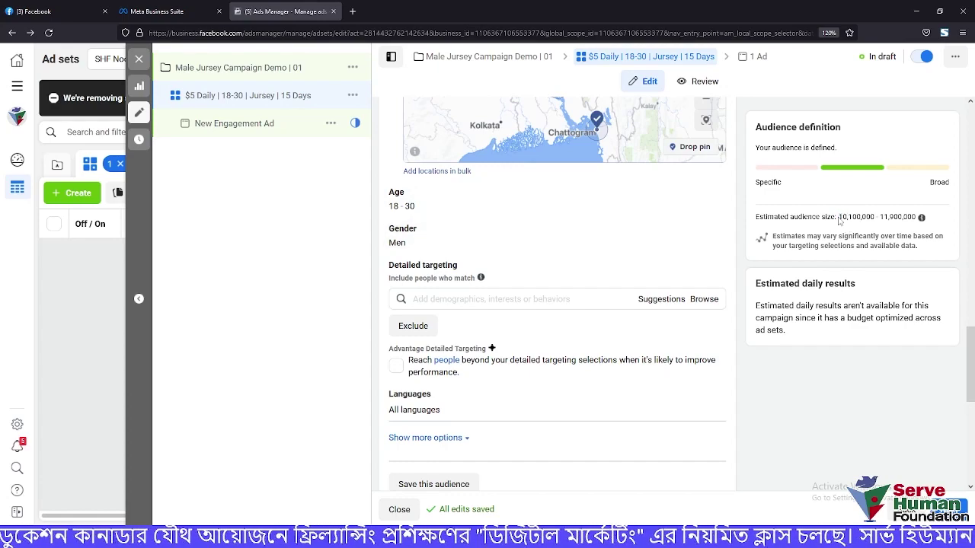
left_click_drag(842, 217, 858, 217)
left_click(890, 217)
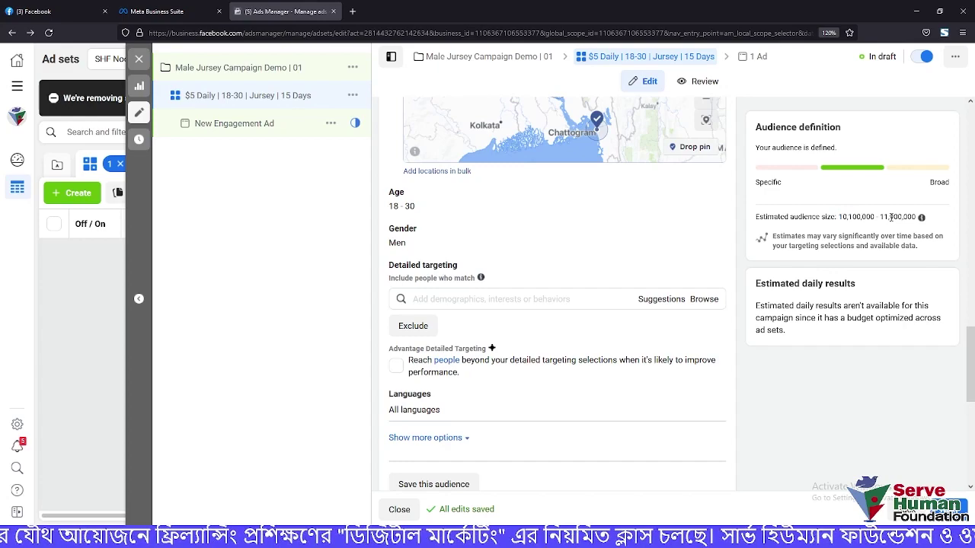
Highlight the upper and lower figures of the estimated audience size in the audience definition
left_click_drag(881, 217, 914, 217)
left_click(910, 217)
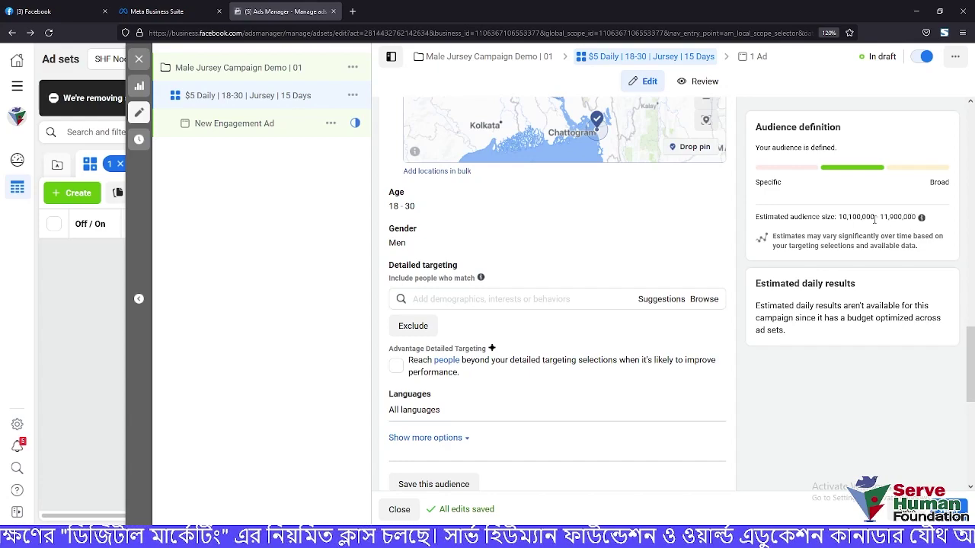
left_click_drag(874, 217, 838, 221)
left_click(838, 223)
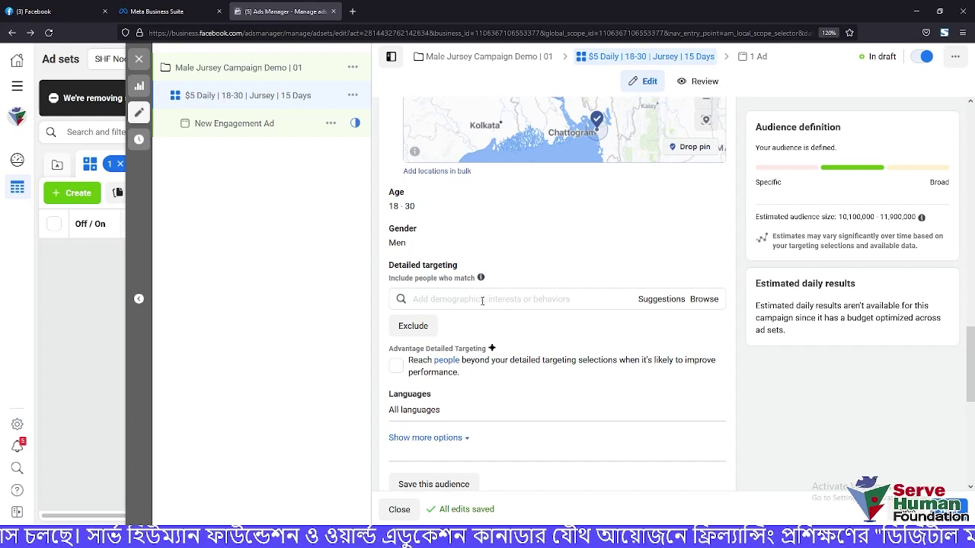
left_click(431, 301)
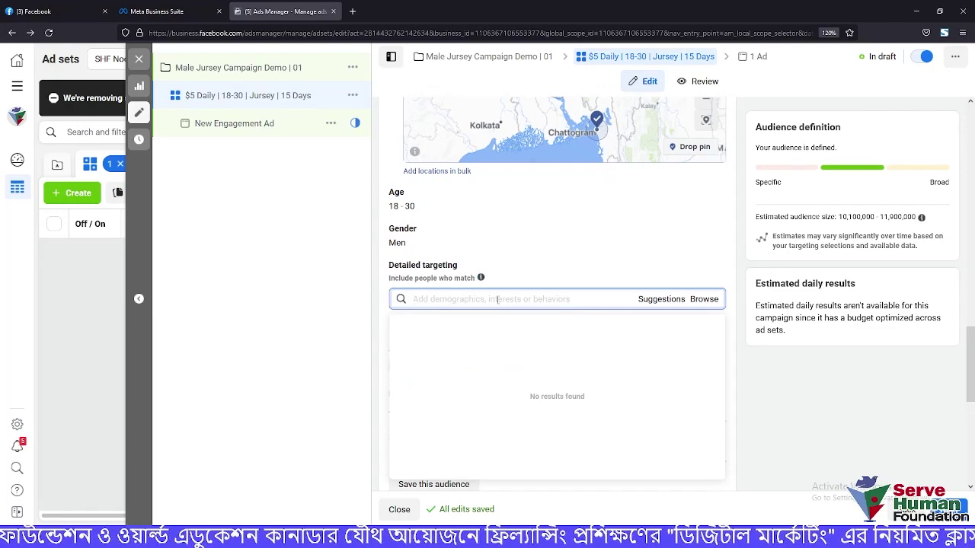
left_click(785, 379)
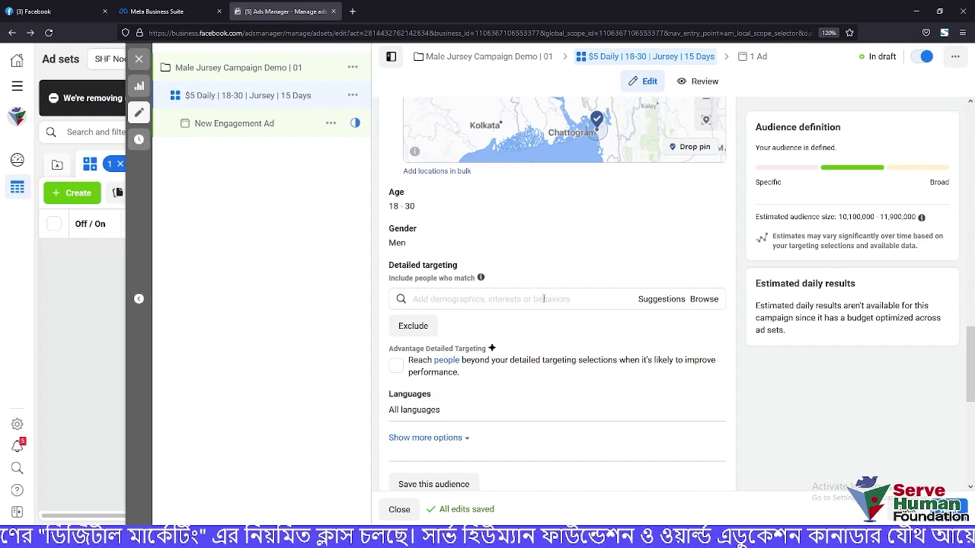
left_click(542, 299)
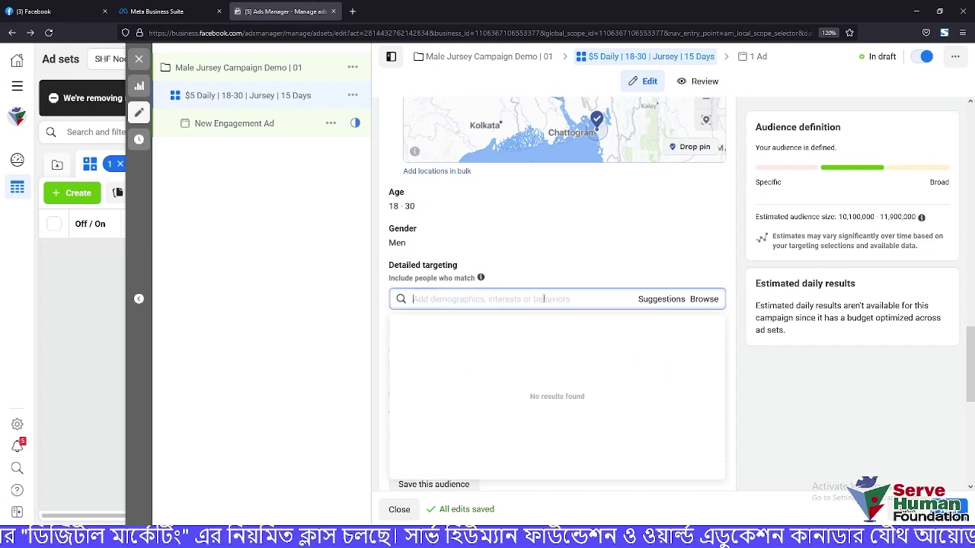
left_click(773, 391)
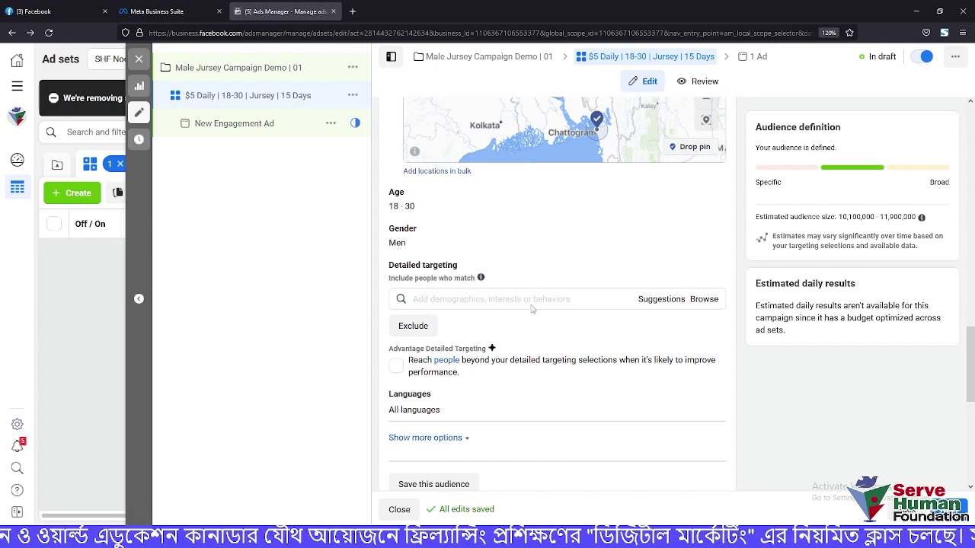
Browse the detailed targeting categories, expanding Demographics and its Education group
left_click(694, 303)
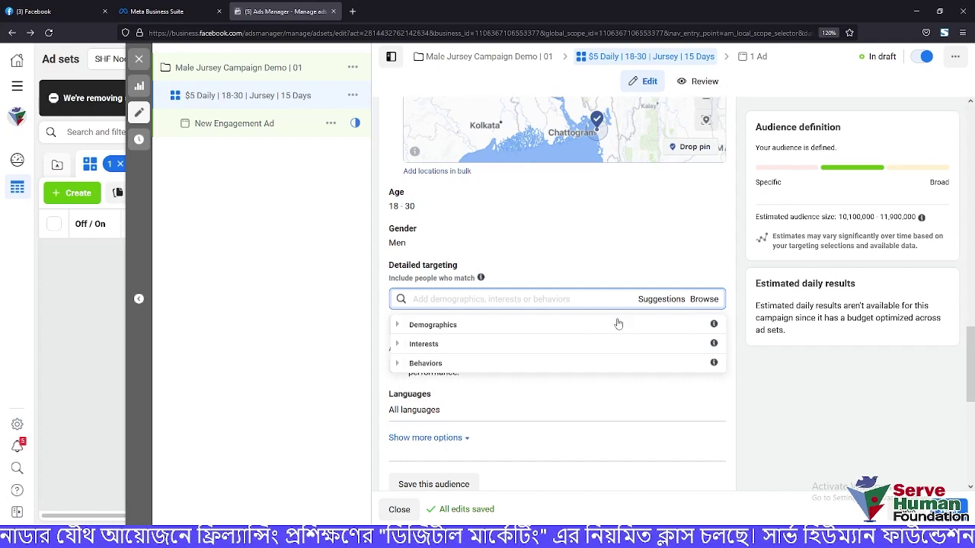
left_click(397, 325)
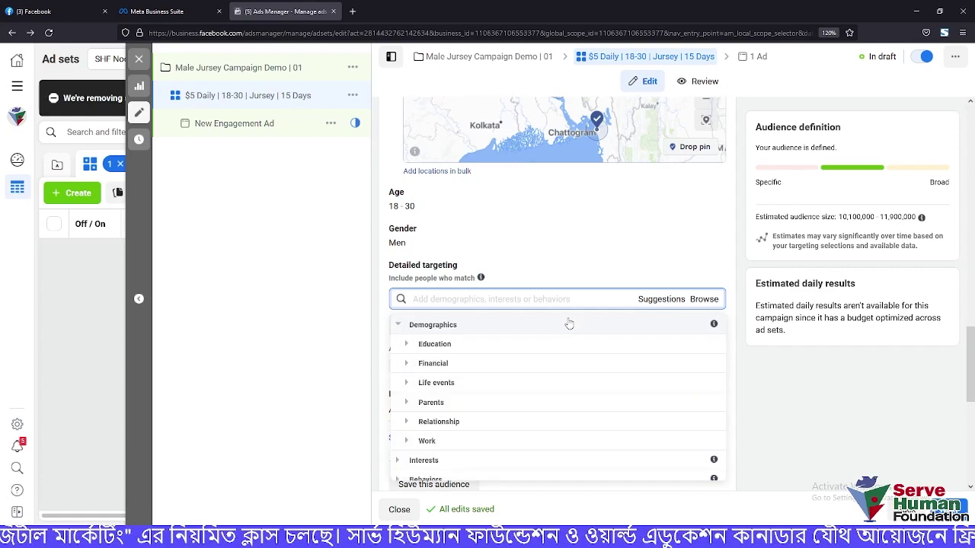
scroll(517, 372, "down", 3)
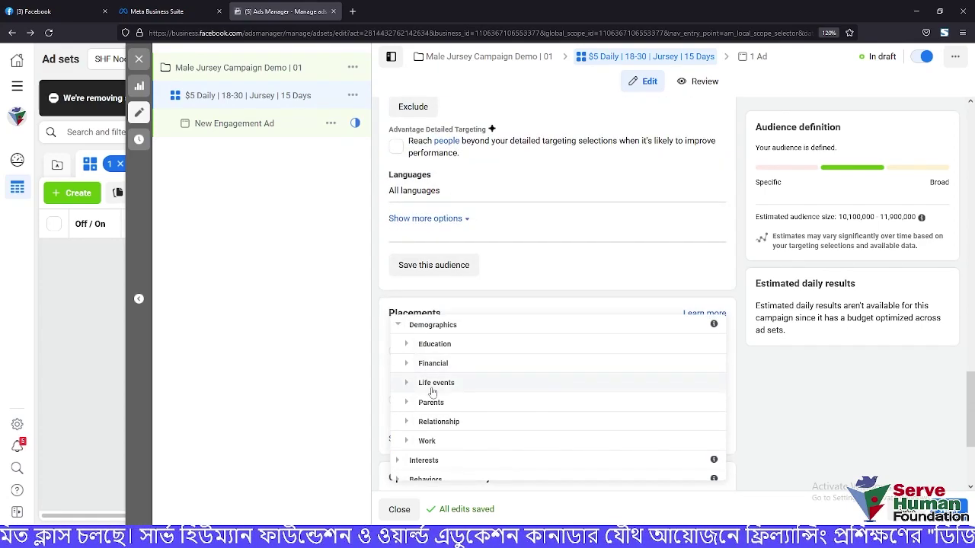
left_click(407, 348)
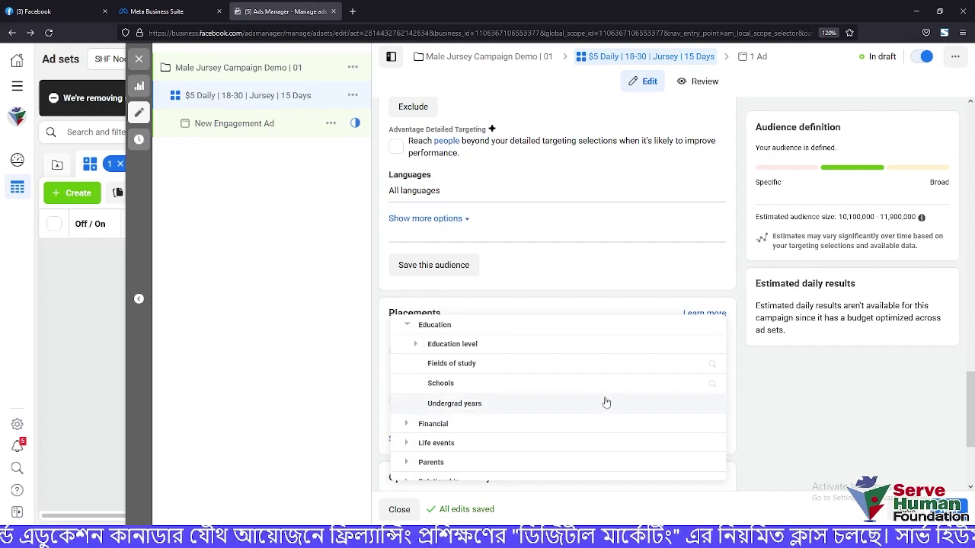
Examine the household income options under Financial demographics and collapse the Income group
left_click(406, 425)
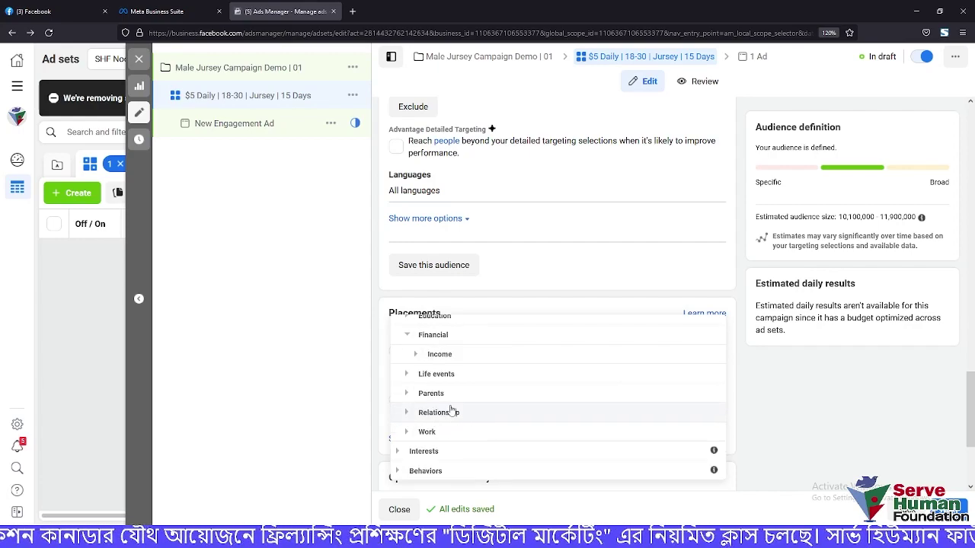
left_click(415, 354)
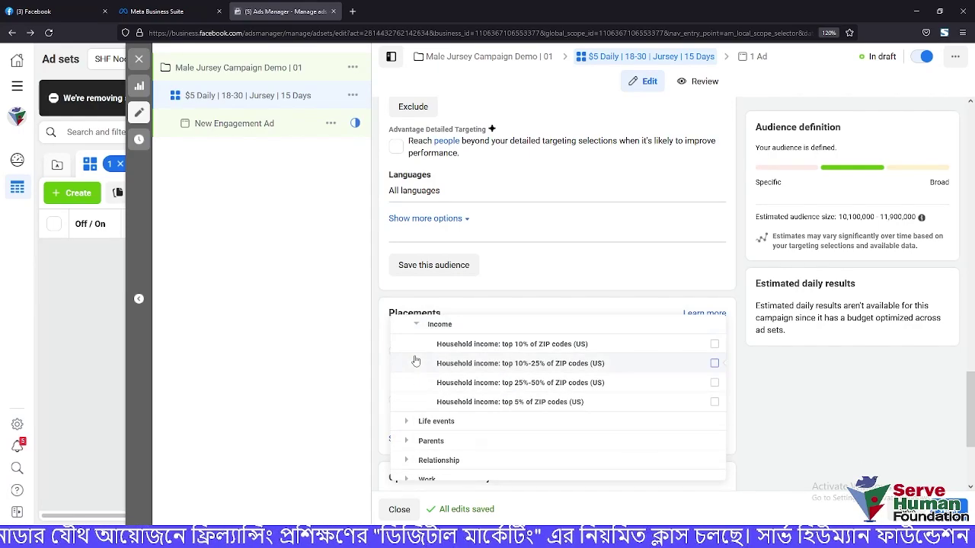
mouse_move(463, 346)
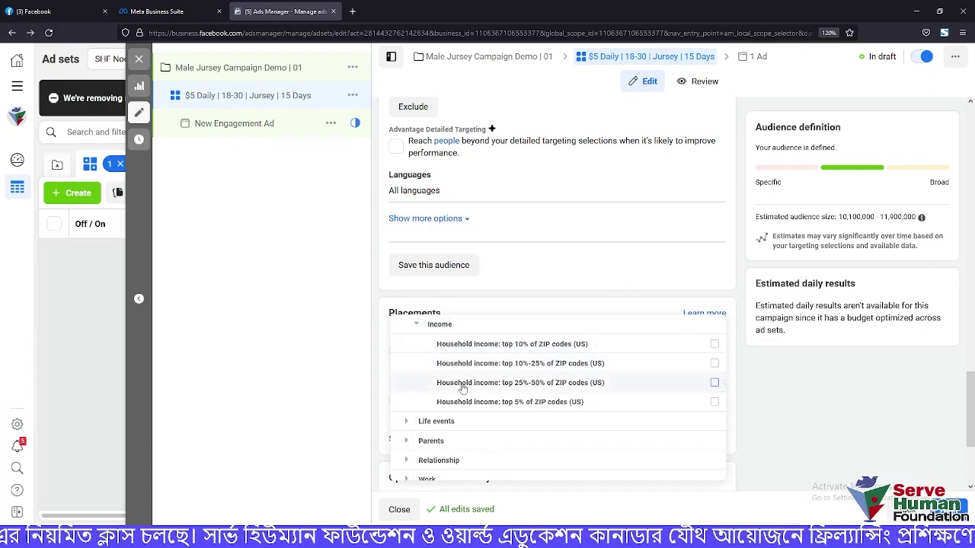
mouse_move(494, 343)
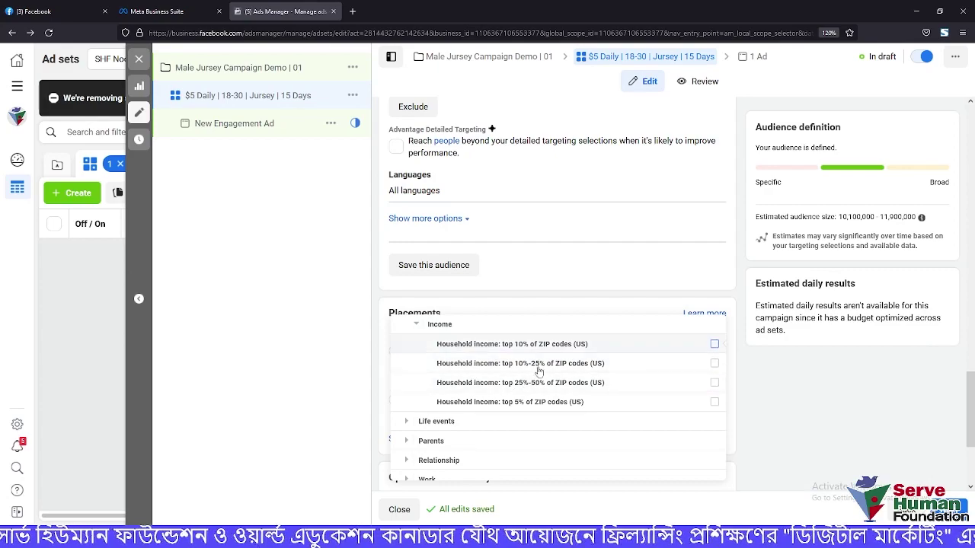
left_click(418, 325)
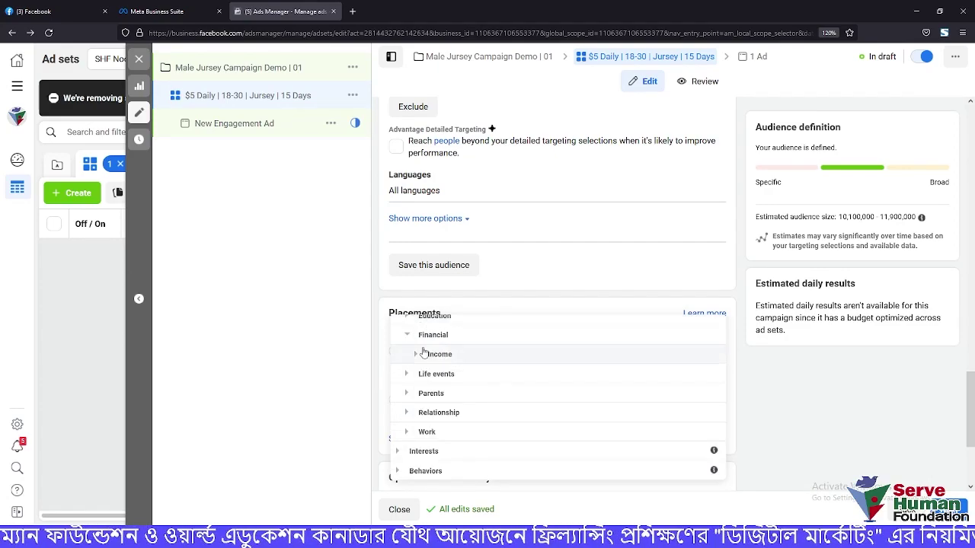
Expand Life events, review the Anniversary and away-from-home options, and collapse the Anniversary group
left_click(407, 374)
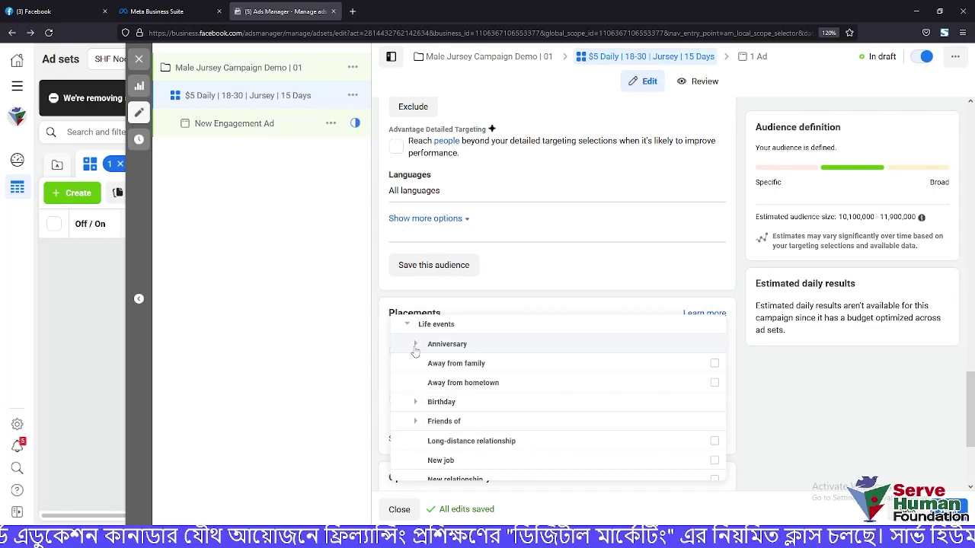
left_click(414, 346)
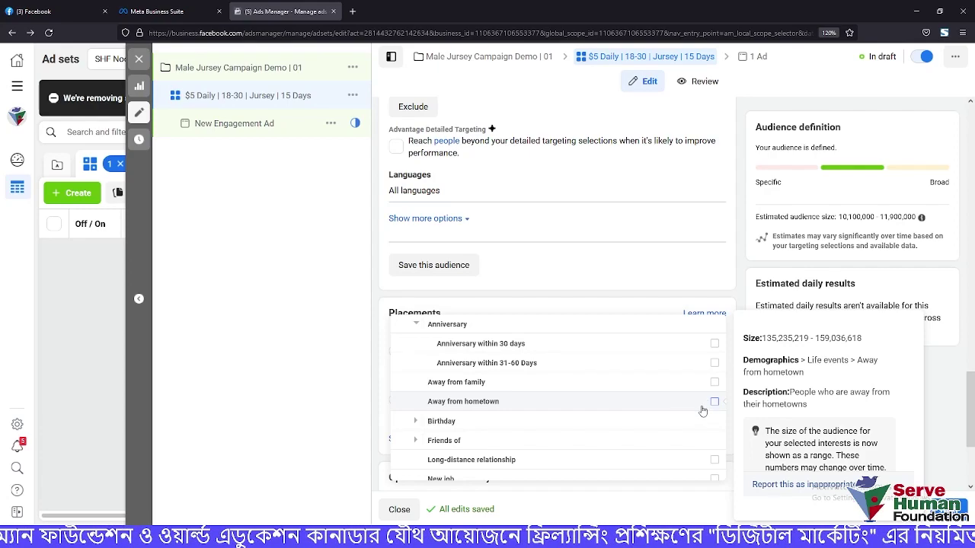
left_click(414, 325)
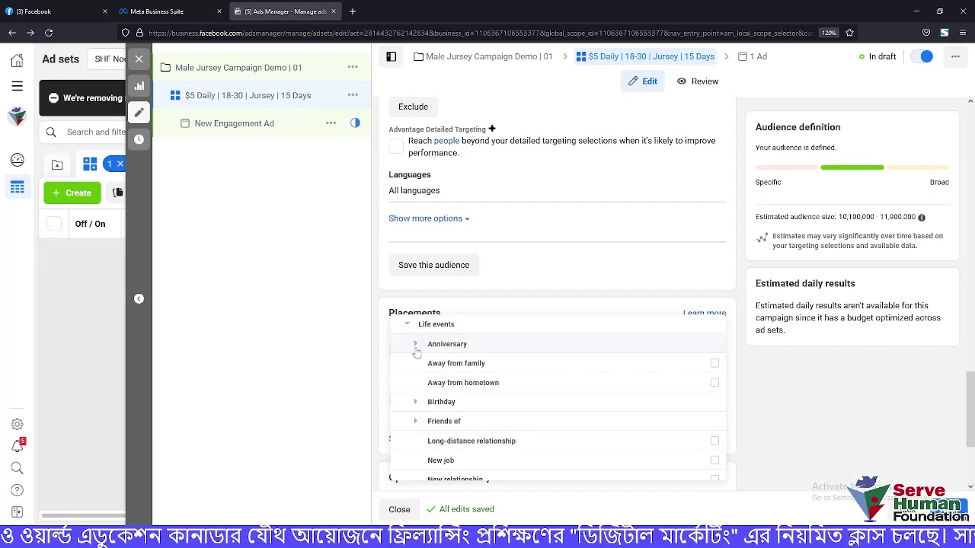
Review the Birthday options under Life events, including every month in Birthday Month
left_click(414, 402)
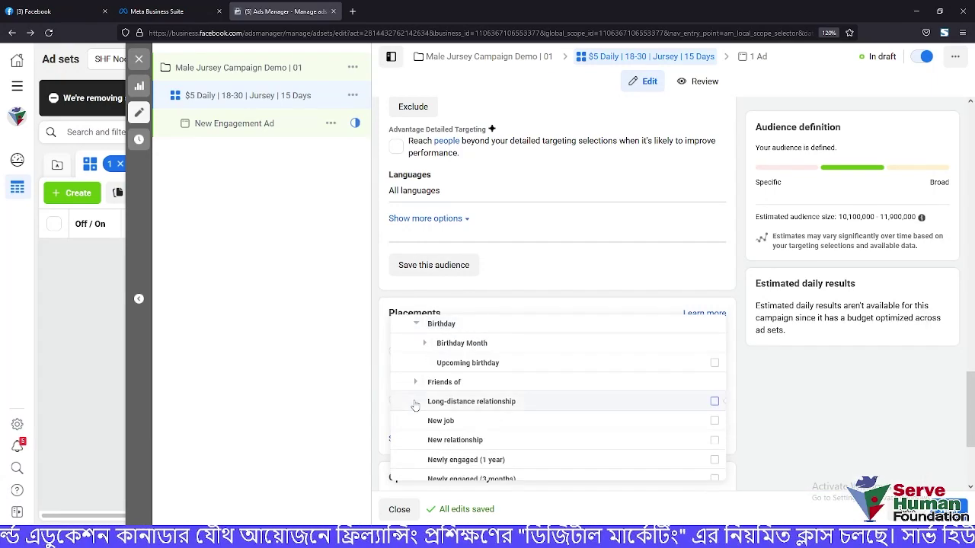
left_click(424, 343)
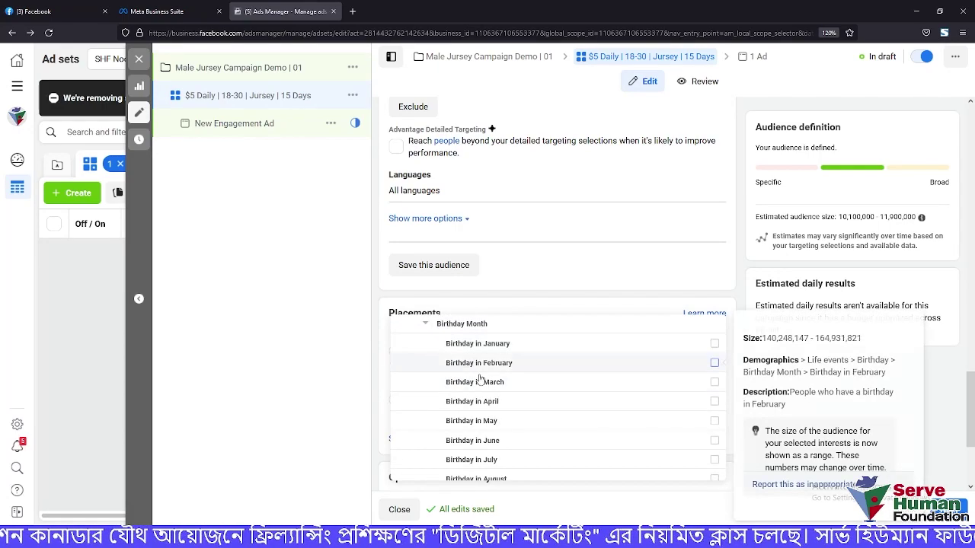
scroll(499, 418, "down", 3)
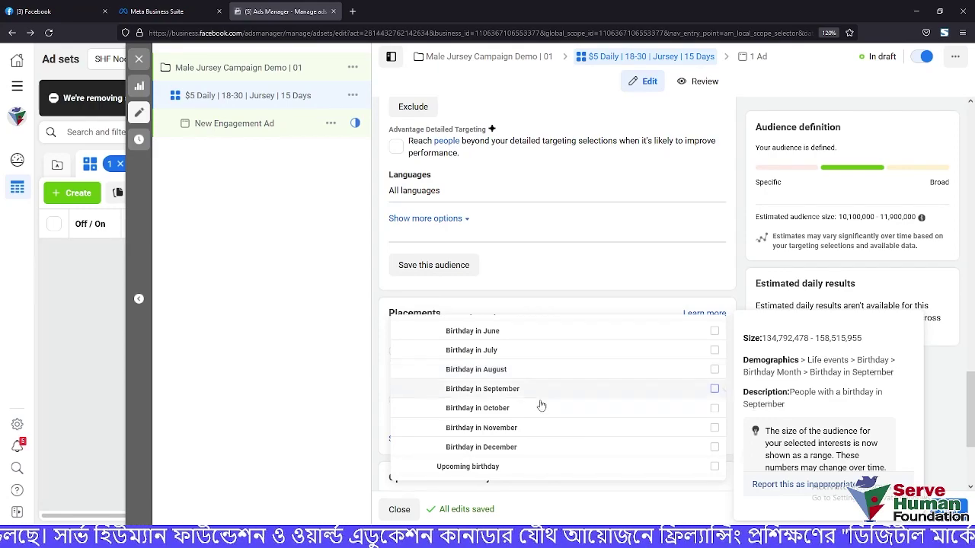
scroll(530, 423, "down", 1)
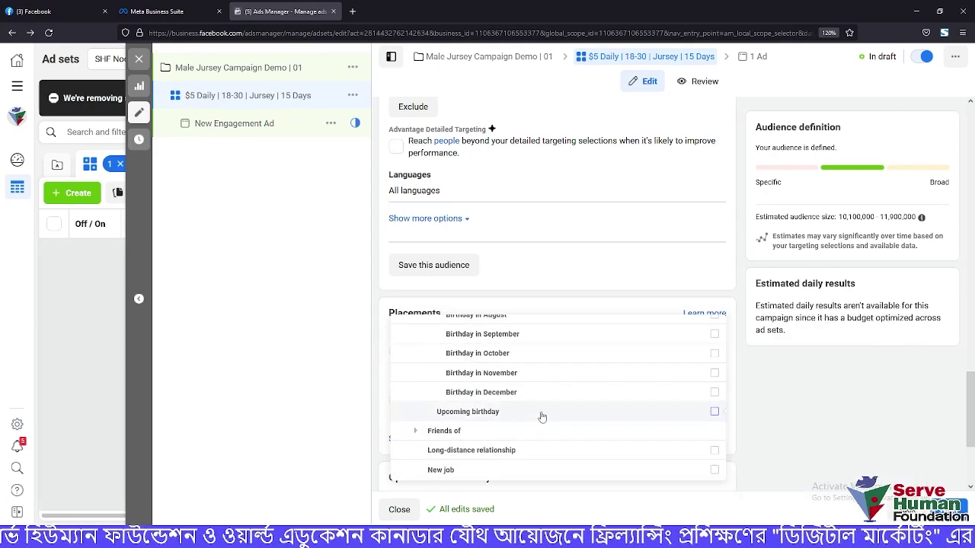
Examine the Friends of options and the remaining job, relationship, engagement, newlywed and moving entries under Life events
left_click(412, 431)
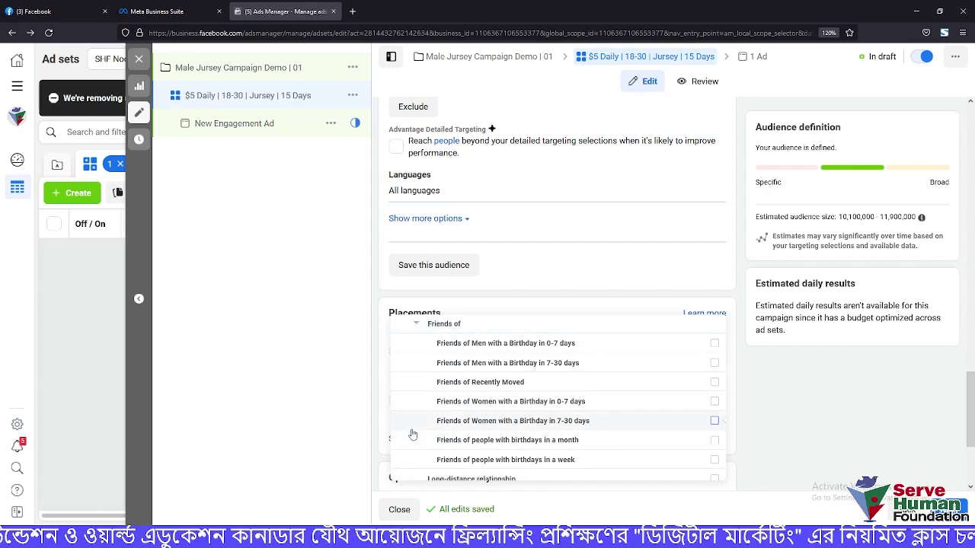
mouse_move(489, 351)
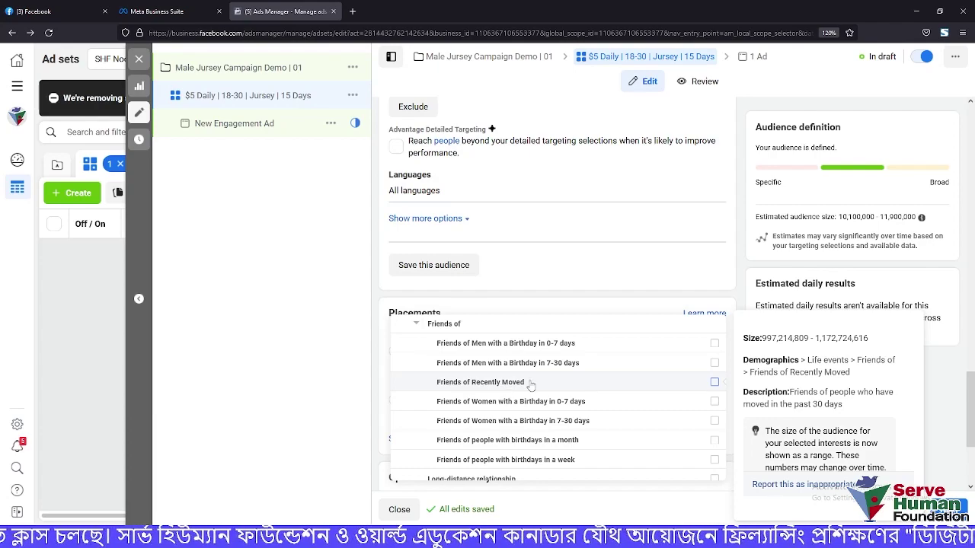
scroll(531, 386, "down", 1)
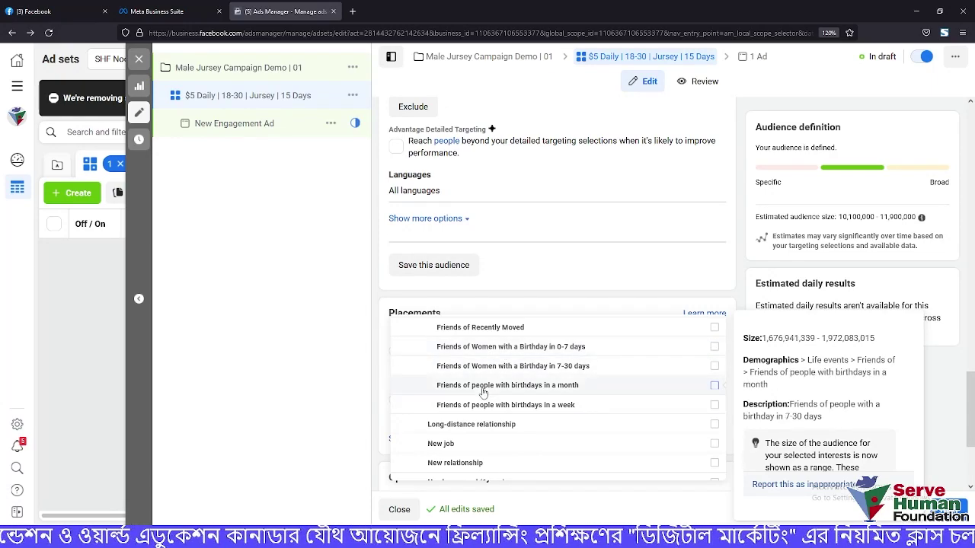
scroll(482, 392, "down", 1)
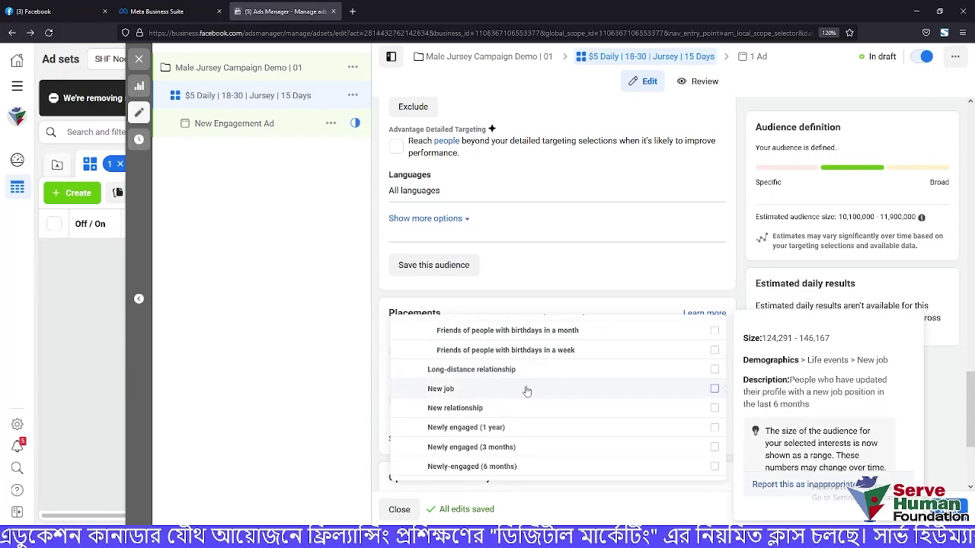
scroll(461, 396, "down", 1)
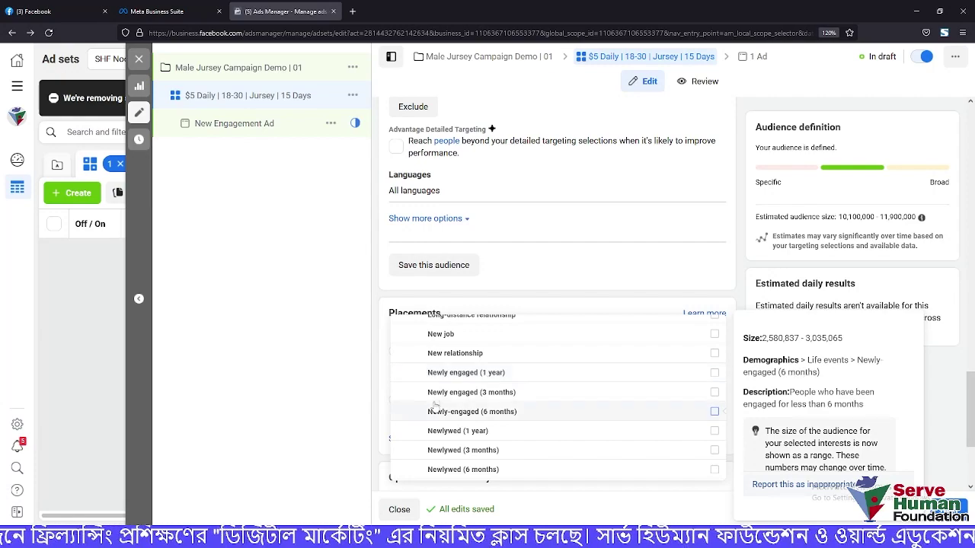
scroll(555, 407, "down", 2)
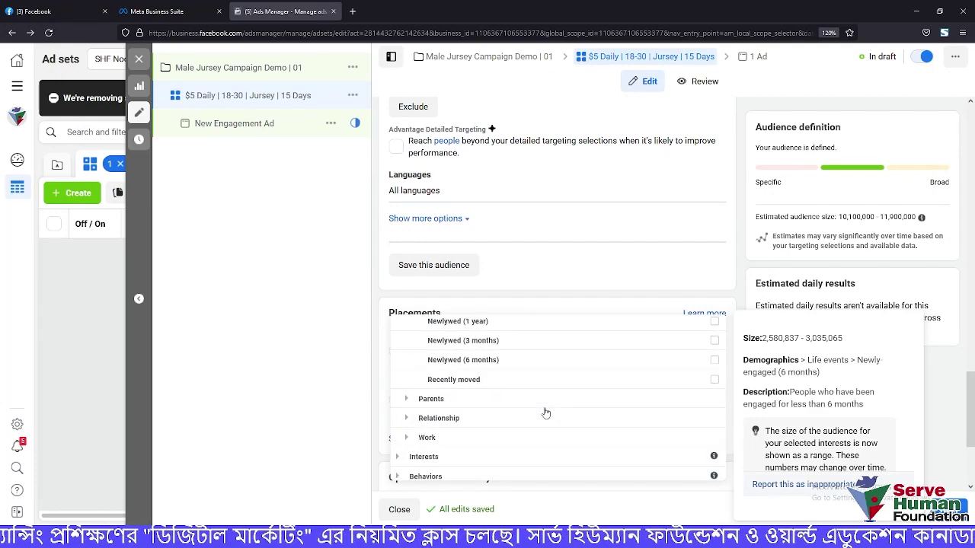
Expand the Parents demographics and list the All parents options
left_click(406, 398)
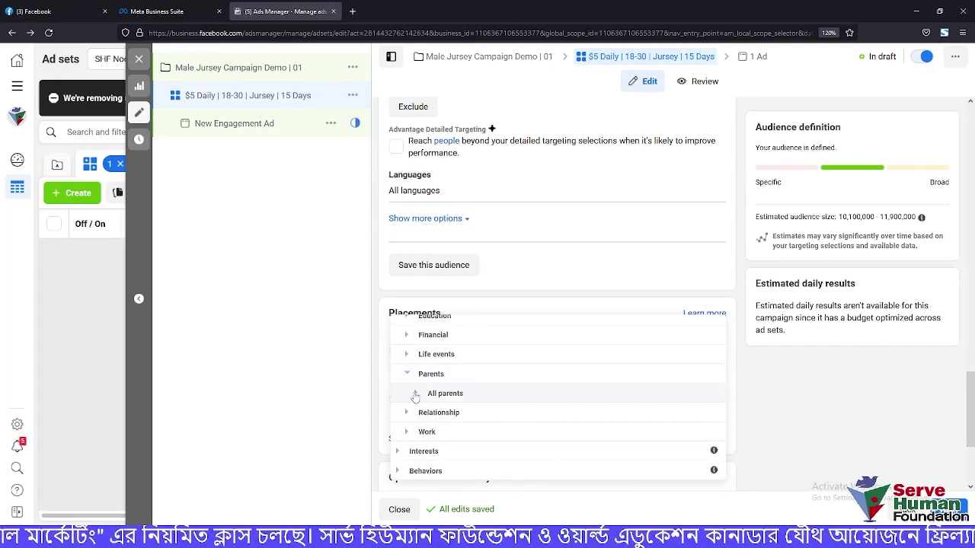
left_click(416, 394)
scroll(415, 398, "down", 1)
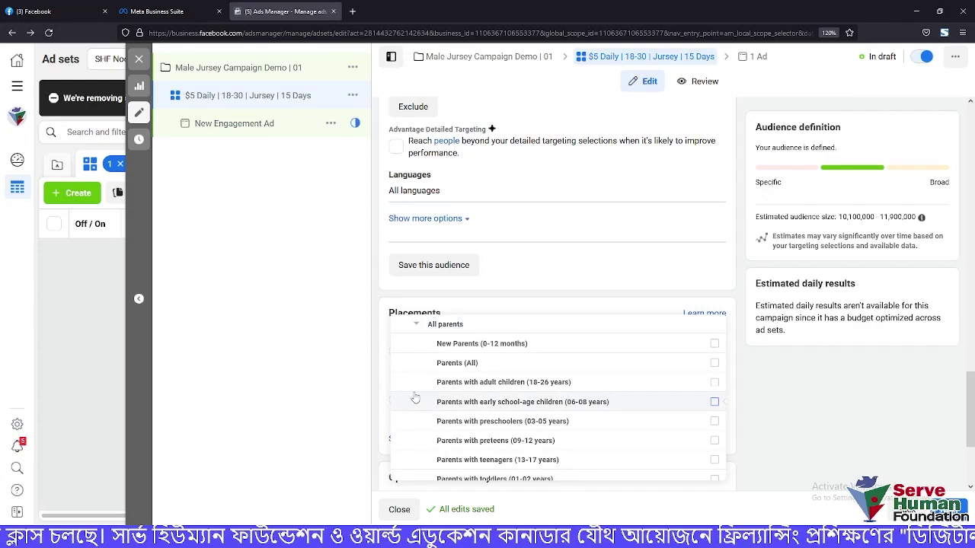
Switch to the Google Meet class window to check on the meeting, and return to Ads Manager
mouse_move(114, 537)
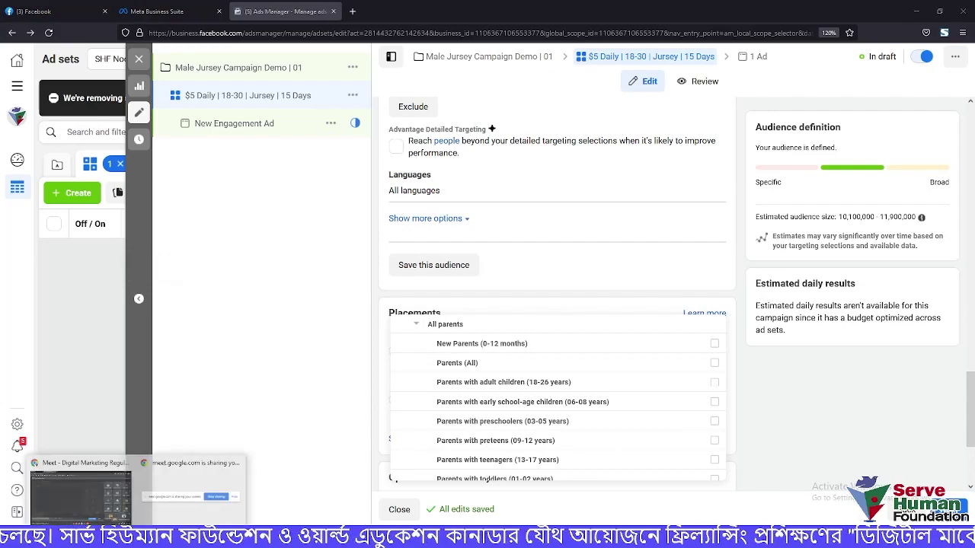
left_click(107, 512)
left_click(593, 111)
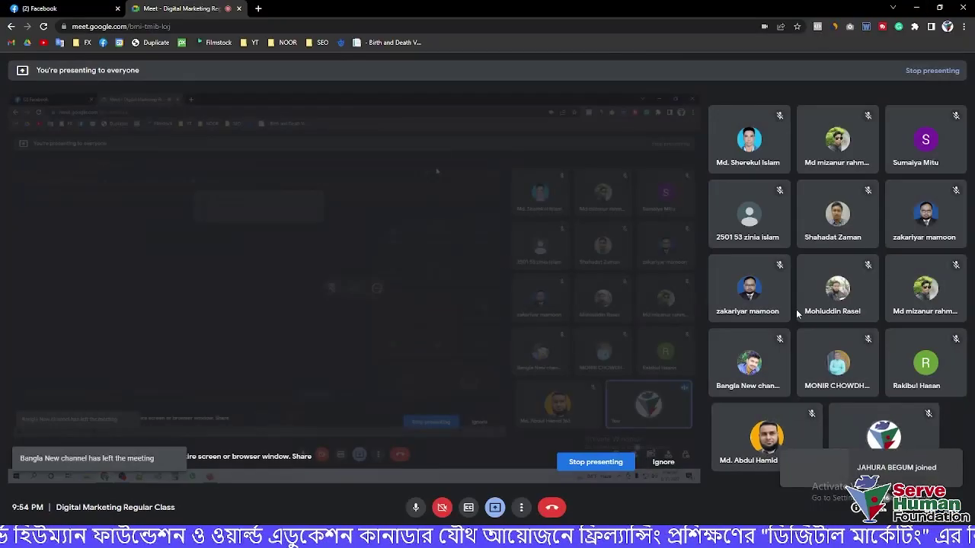
key("alt+Tab")
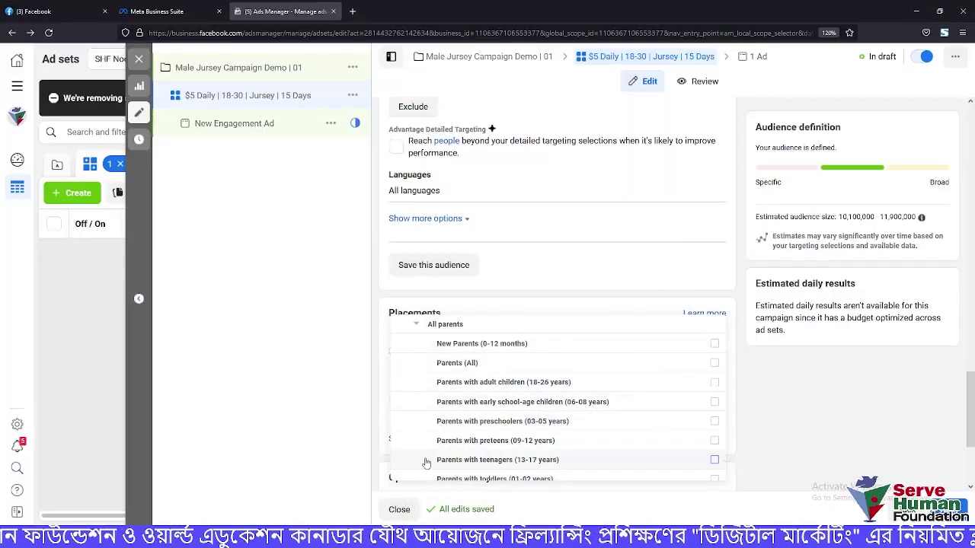
Review the parent age-group options under All parents and show the details of Parents with toddlers (01-02 years)
mouse_move(426, 463)
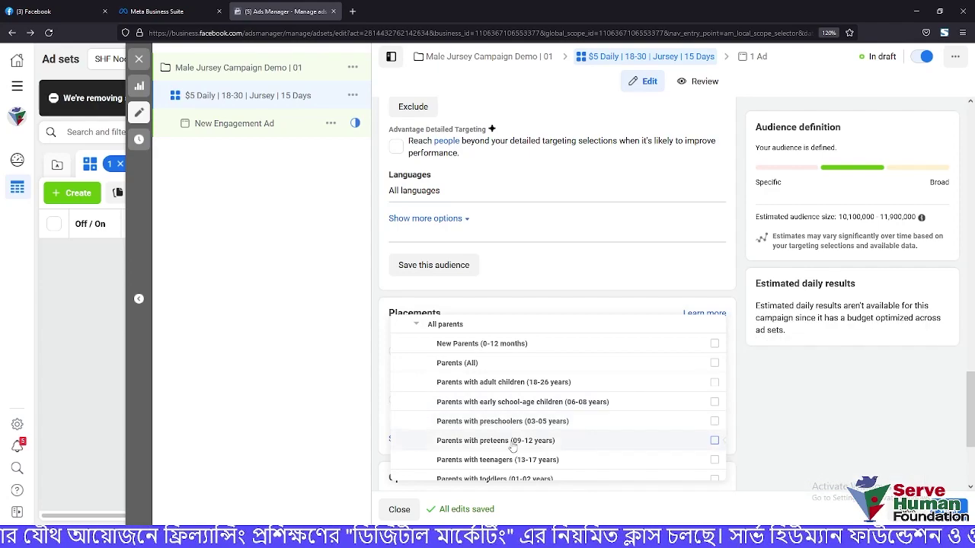
scroll(512, 445, "down", 2)
mouse_move(542, 395)
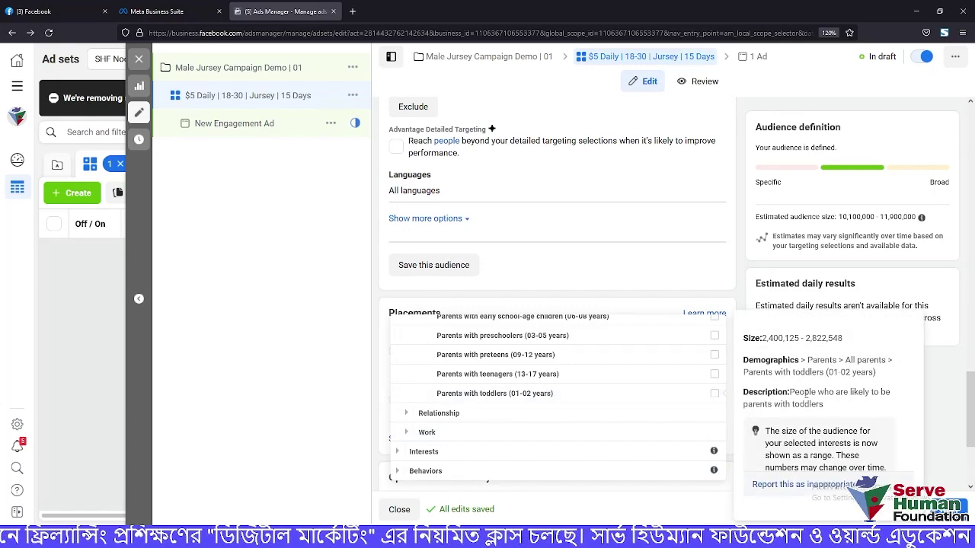
Collapse the All parents and Parents lists, and briefly reopen and close Life events under Demographics
scroll(497, 396, "up", 1)
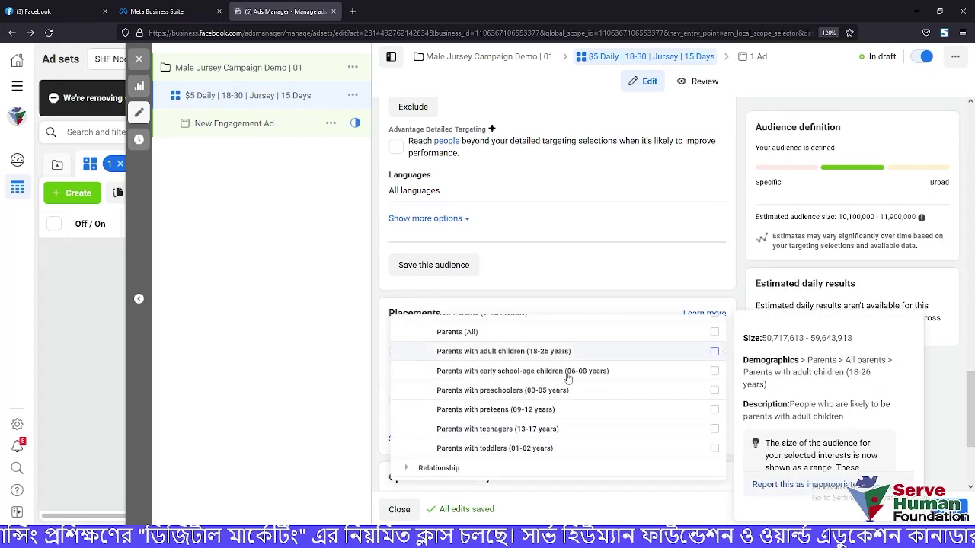
scroll(487, 380, "up", 1)
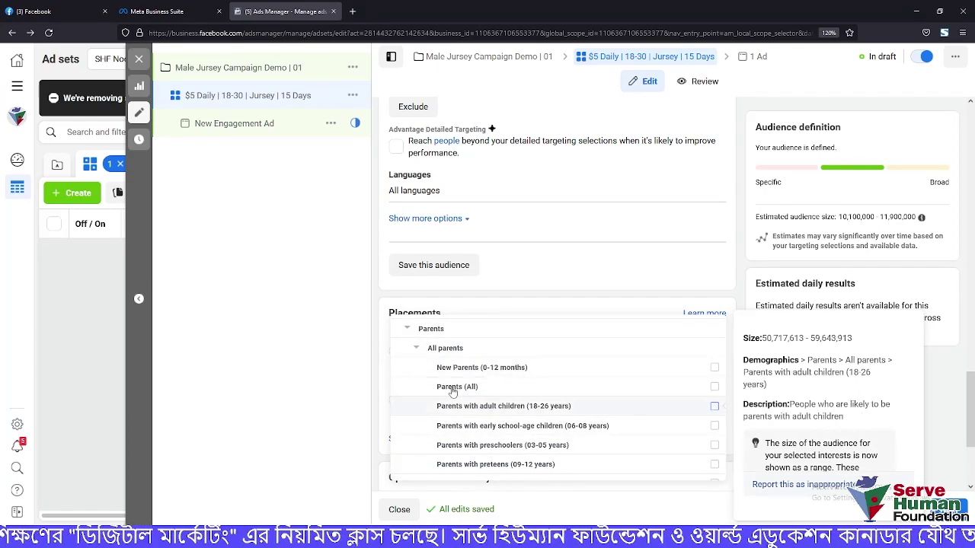
left_click(417, 348)
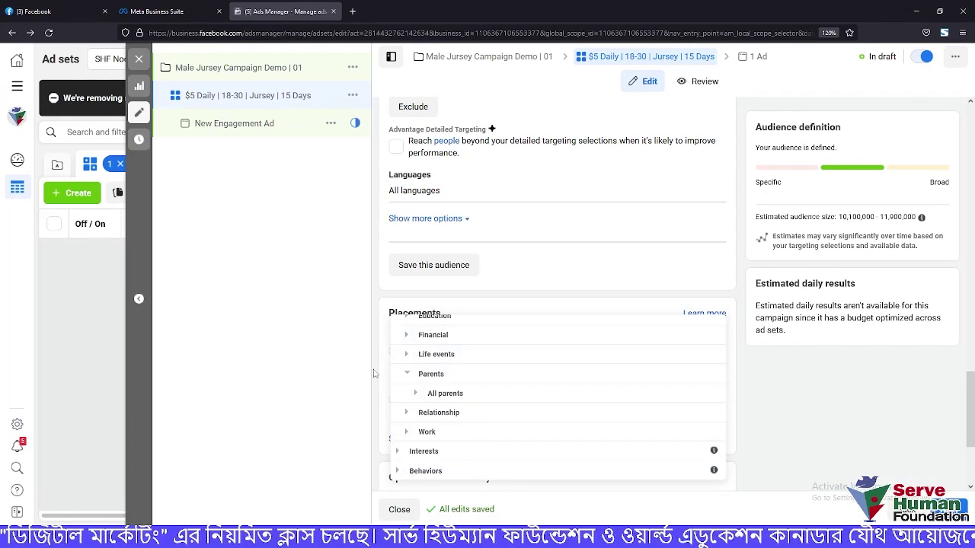
left_click(408, 375)
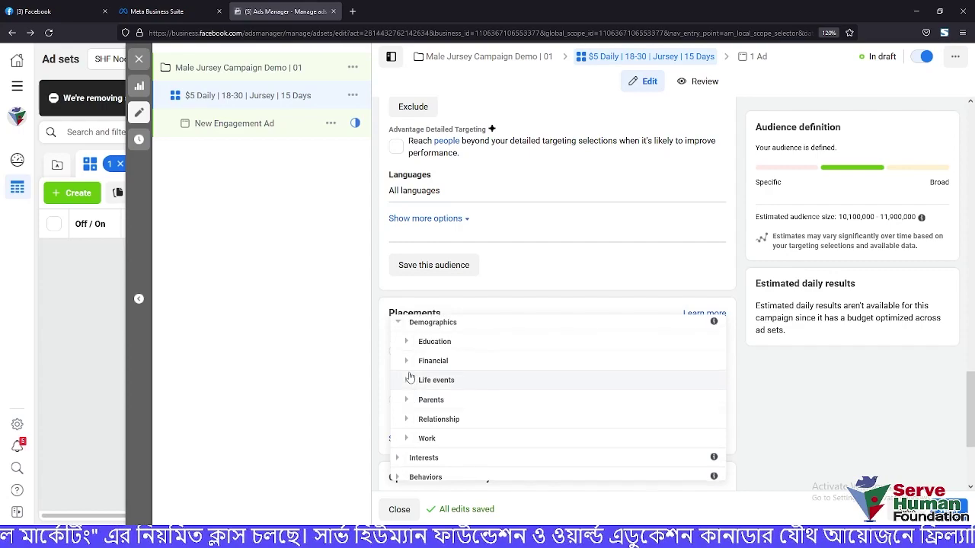
left_click(407, 385)
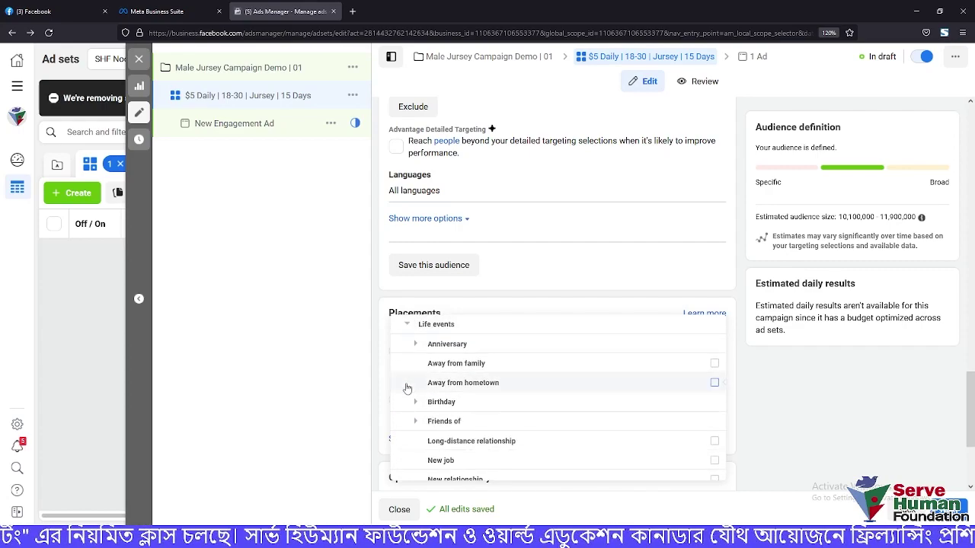
left_click(409, 327)
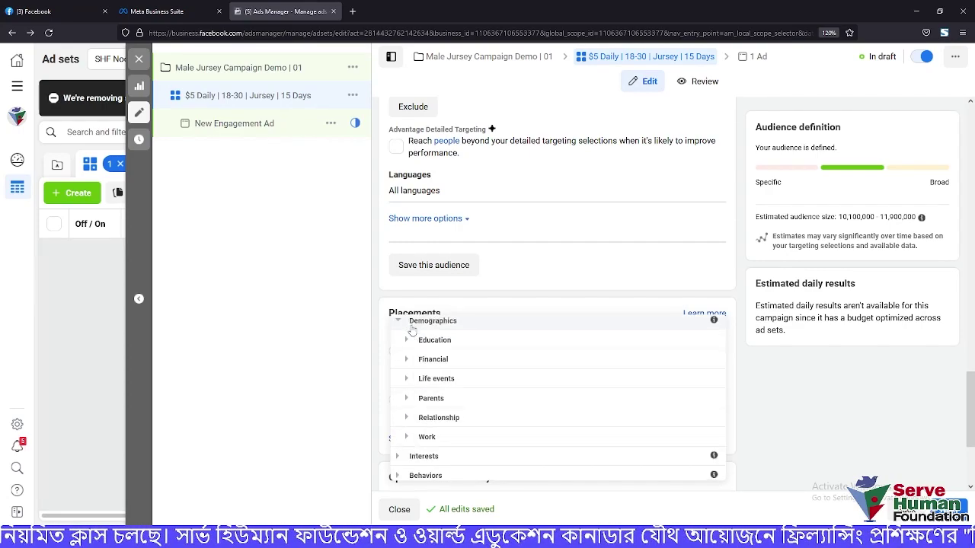
Expand Relationship status under the Relationship demographics and review its options from Civil Union to Widowed
left_click(407, 424)
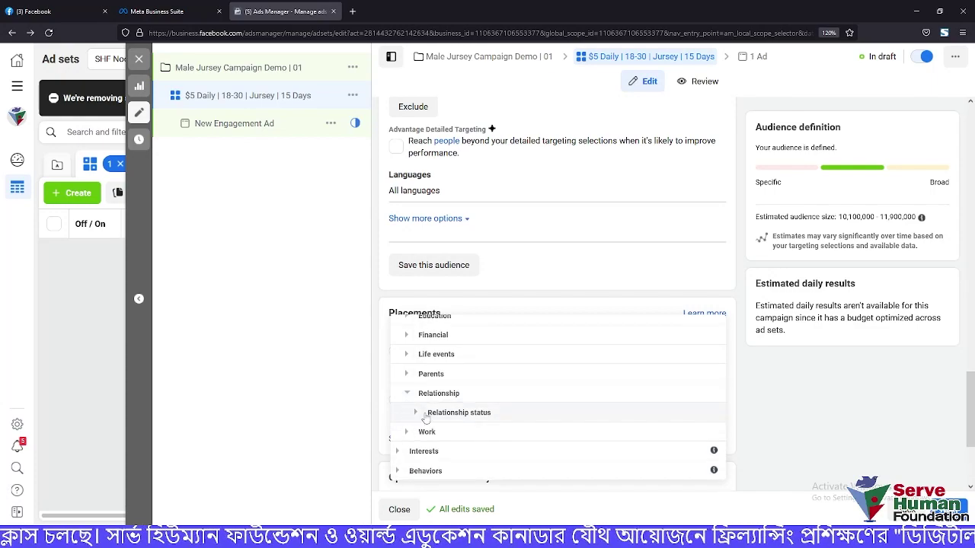
left_click(412, 414)
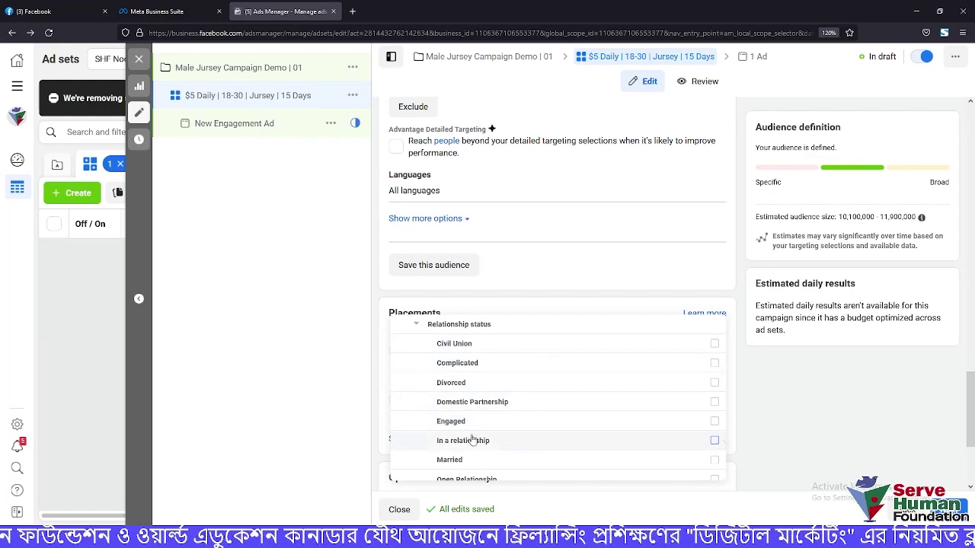
scroll(478, 441, "down", 2)
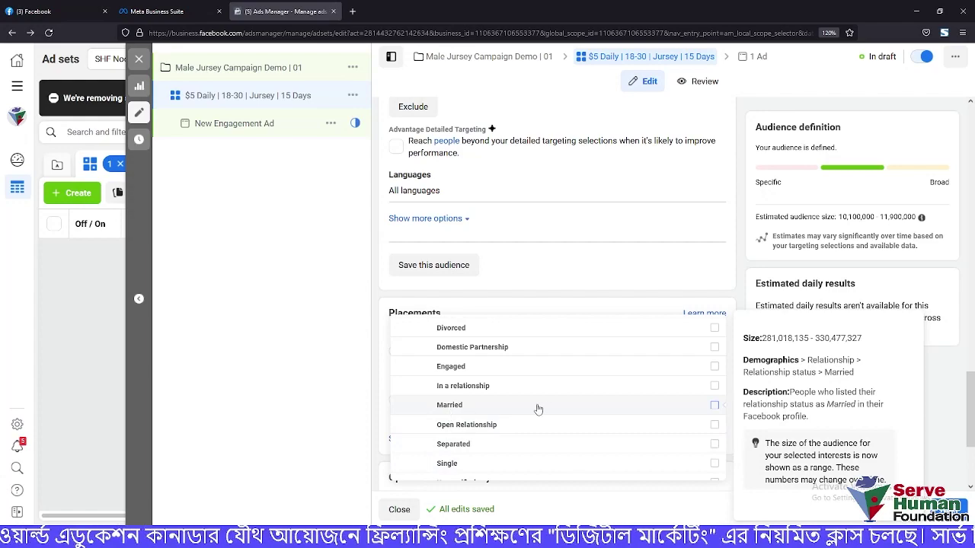
scroll(474, 402, "down", 3)
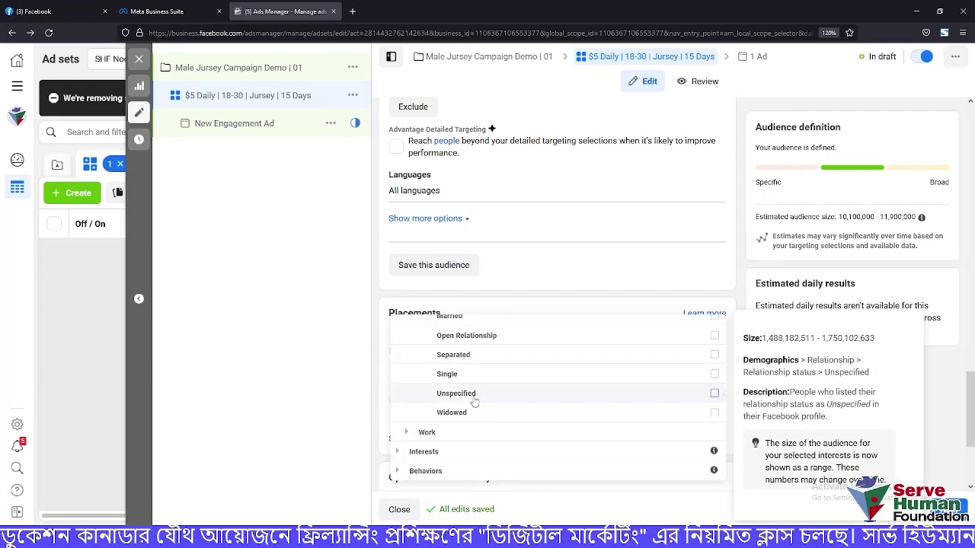
Expand Industries under the Work demographics and examine the first entries, including details of Arts, Entertainment, Sports and Media and Cleaning and Maintenance Services
left_click(407, 433)
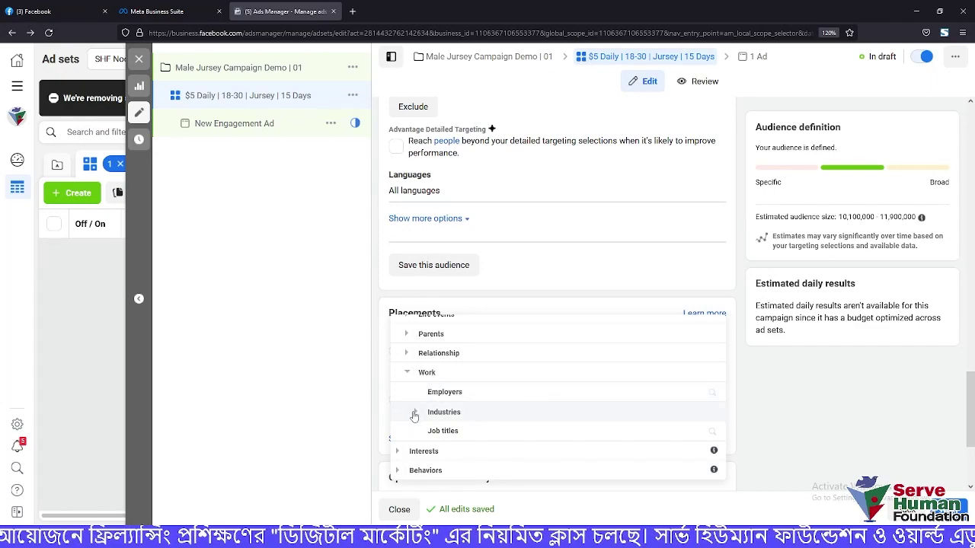
left_click(414, 415)
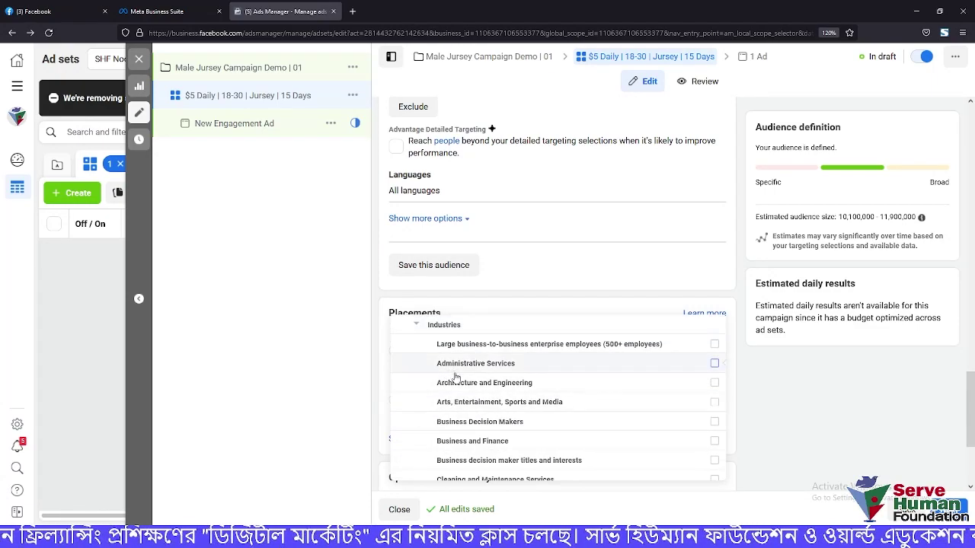
mouse_move(464, 409)
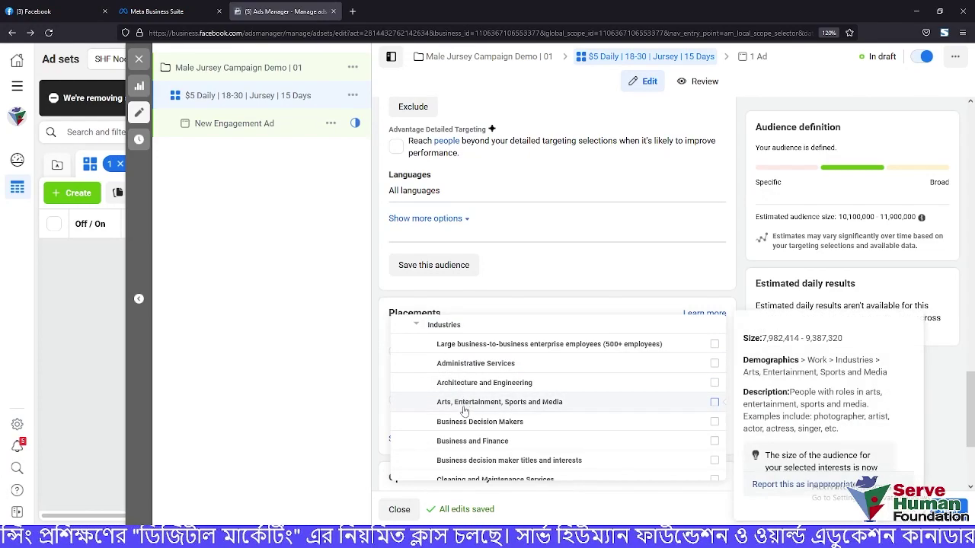
mouse_move(447, 391)
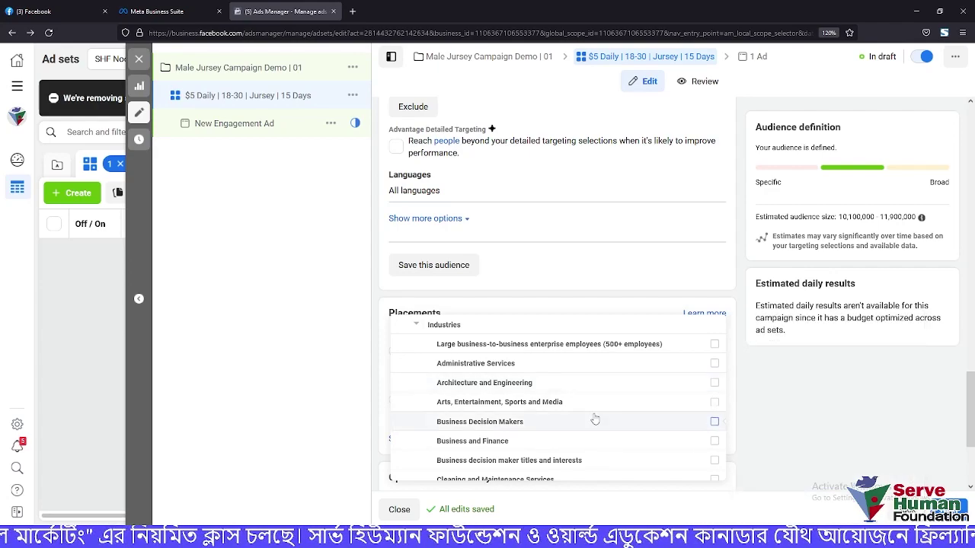
scroll(593, 419, "down", 1)
mouse_move(446, 429)
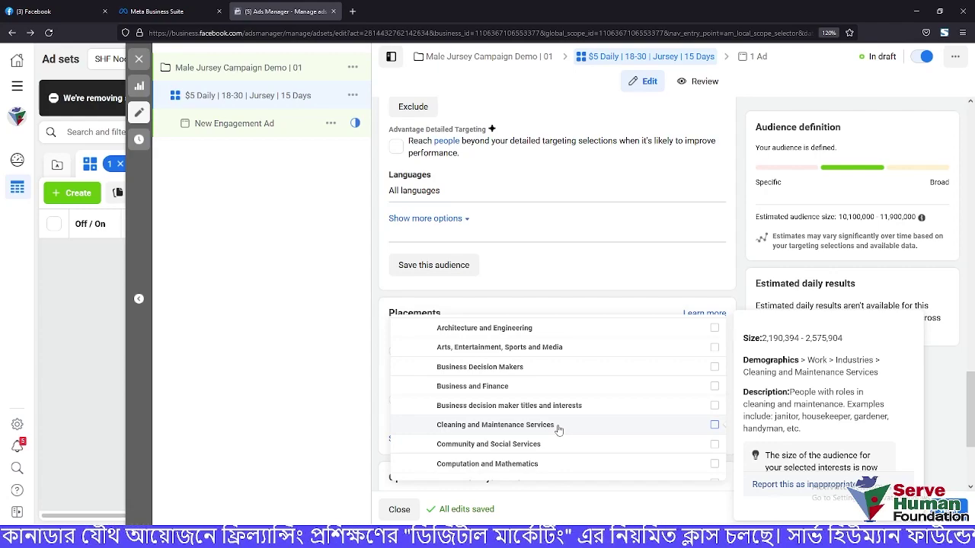
Review the remaining Industries entries, from Construction and Extraction through Veterans (US)
scroll(562, 441, "down", 4)
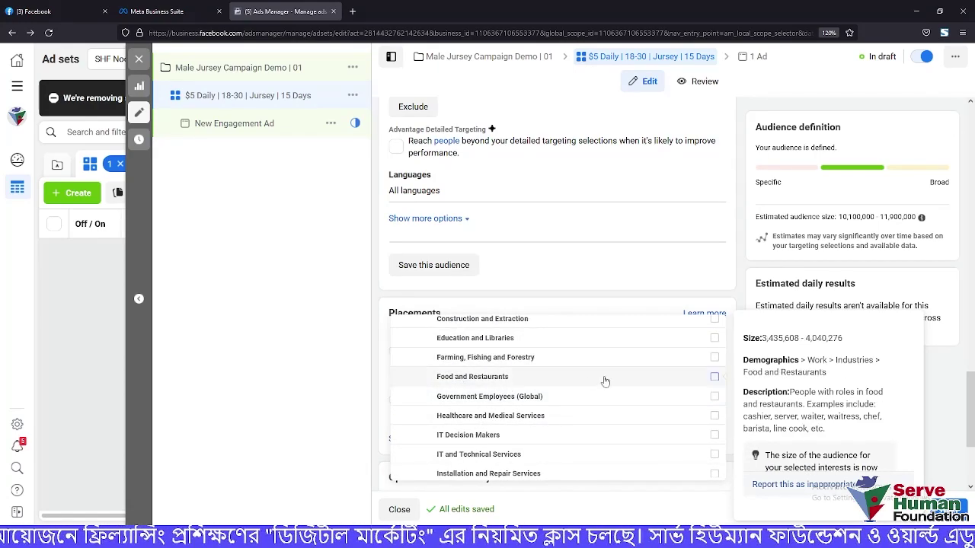
scroll(605, 381, "down", 2)
scroll(579, 381, "down", 2)
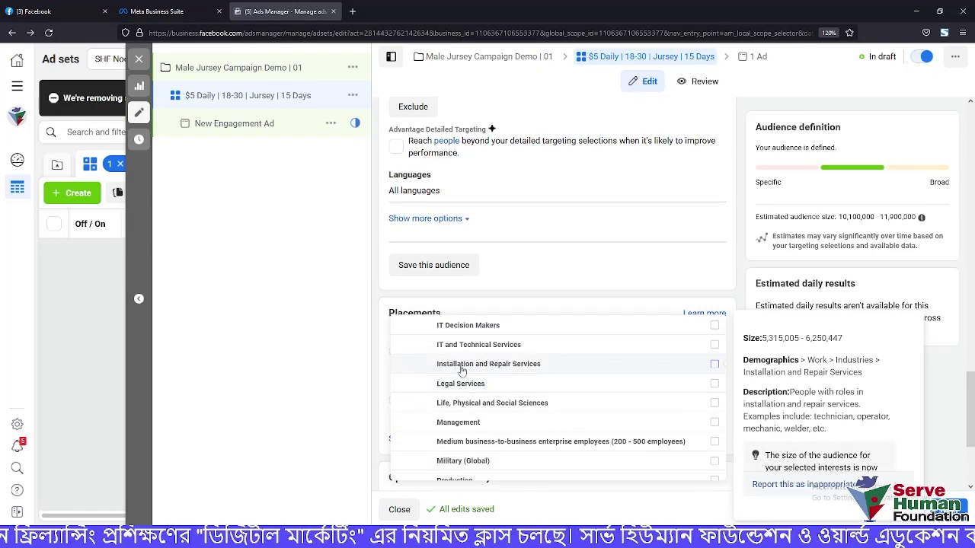
scroll(550, 355, "down", 4)
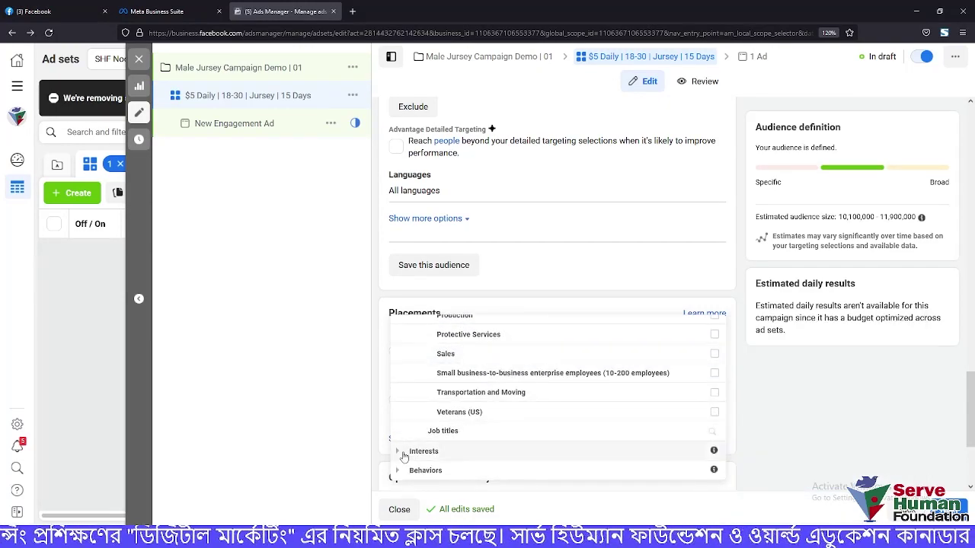
Collapse the Work list and the whole Demographics category so only the main targeting categories are listed
scroll(410, 437, "up", 10)
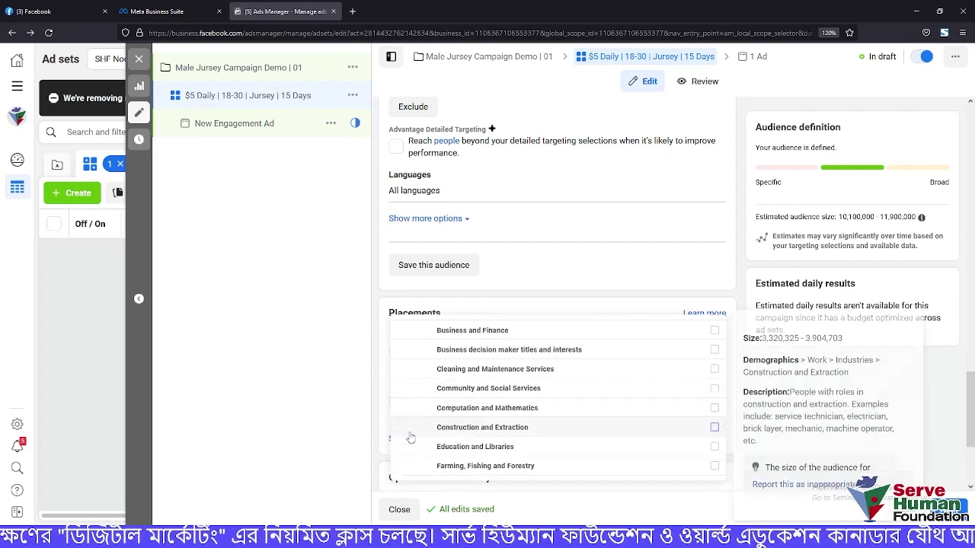
left_click(406, 338)
scroll(405, 335, "up", 1)
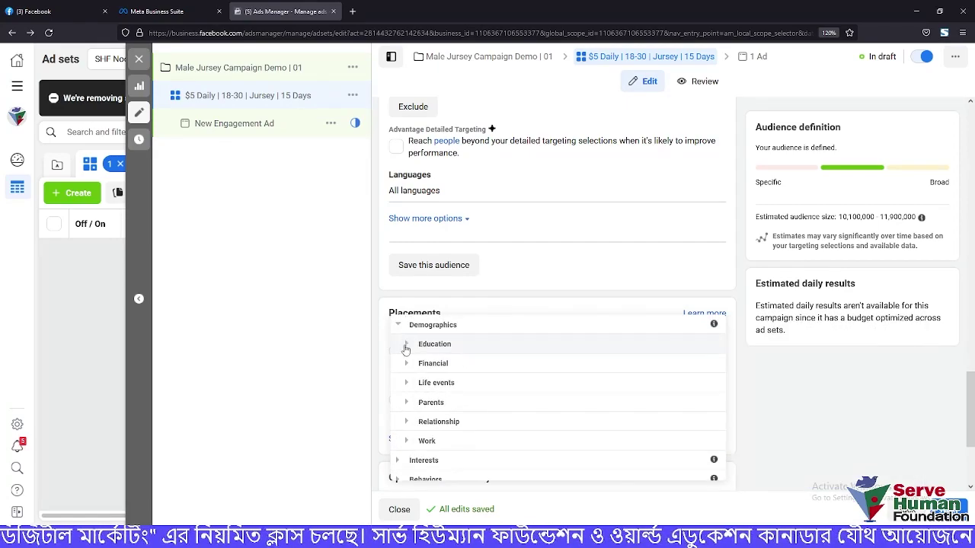
left_click(402, 327)
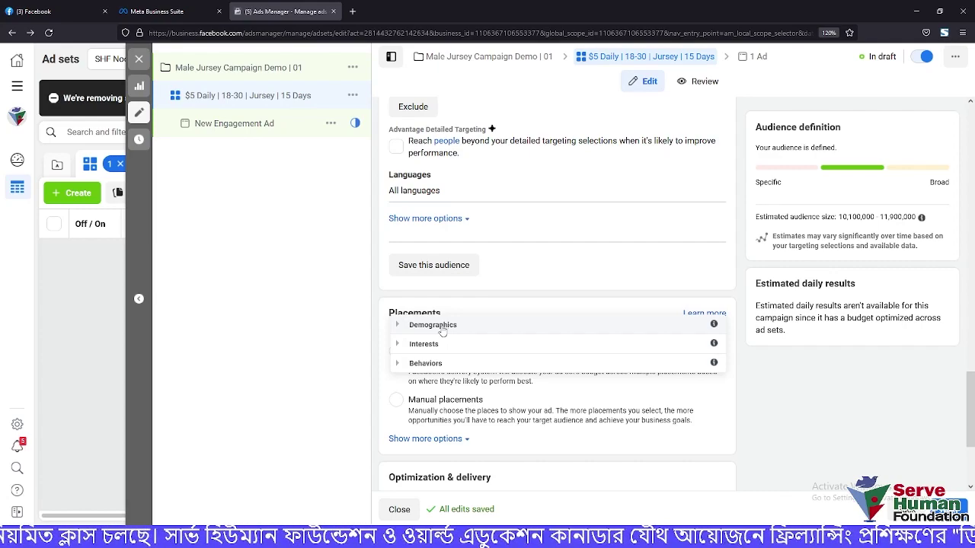
Expand the Interests category and review the first options under Business and industry
left_click(397, 345)
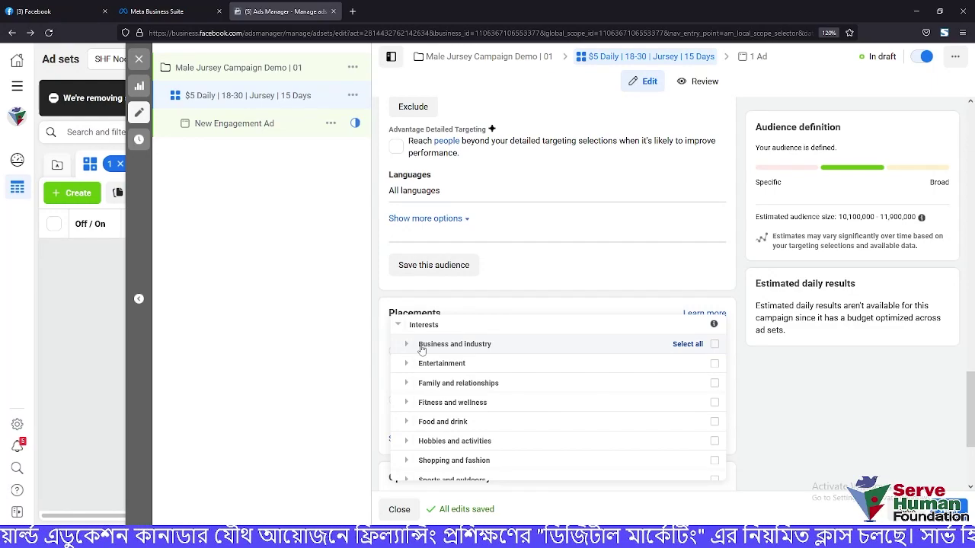
left_click(407, 345)
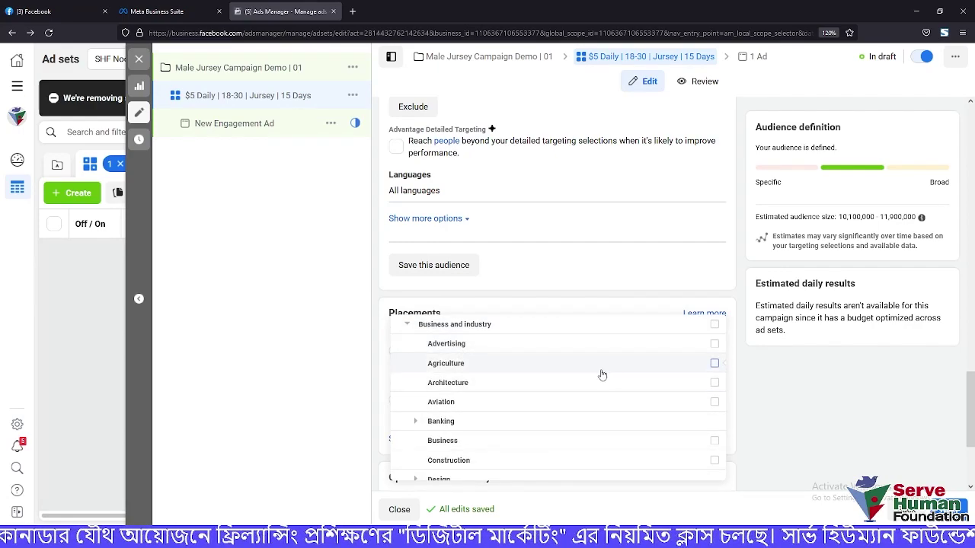
scroll(487, 411, "down", 1)
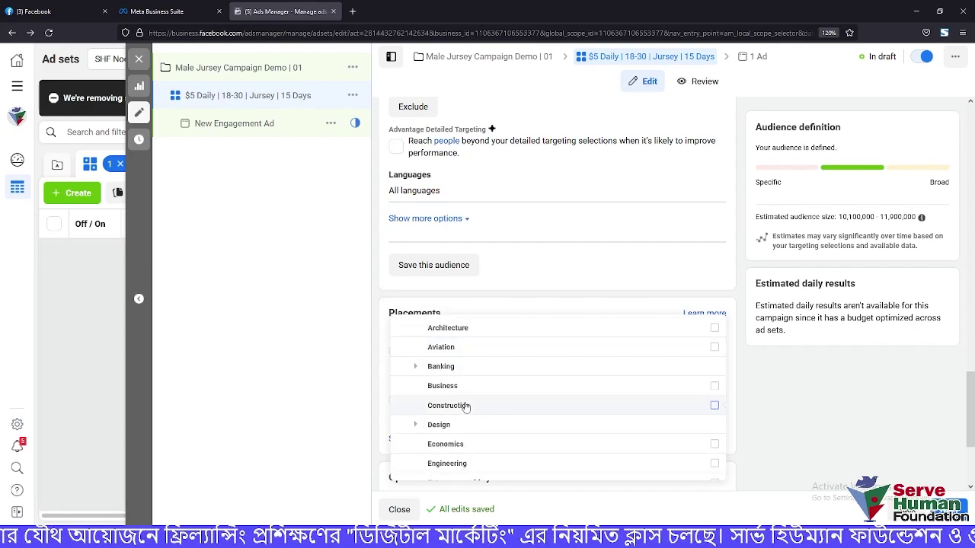
List the Banking and Design interests under Business and industry, and show the details of Interior design
left_click(415, 366)
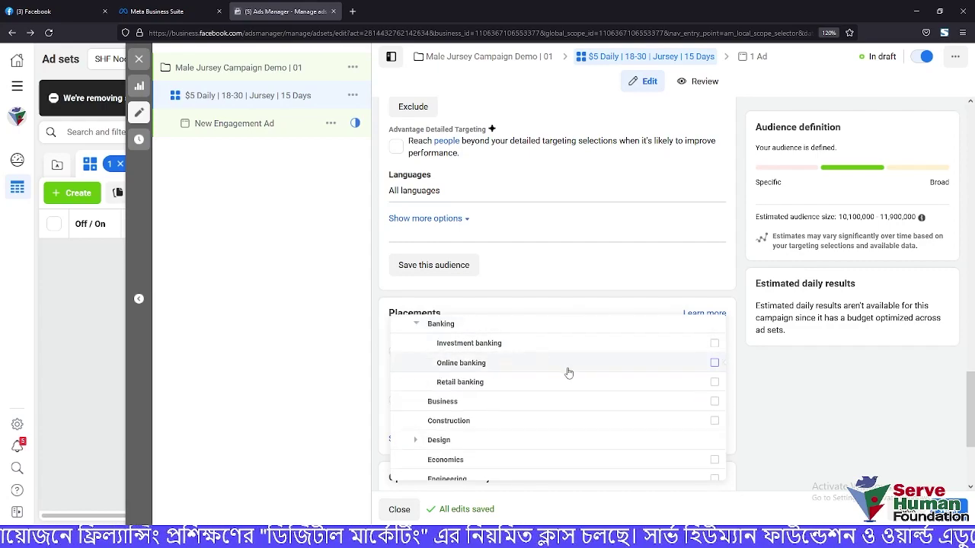
left_click(415, 441)
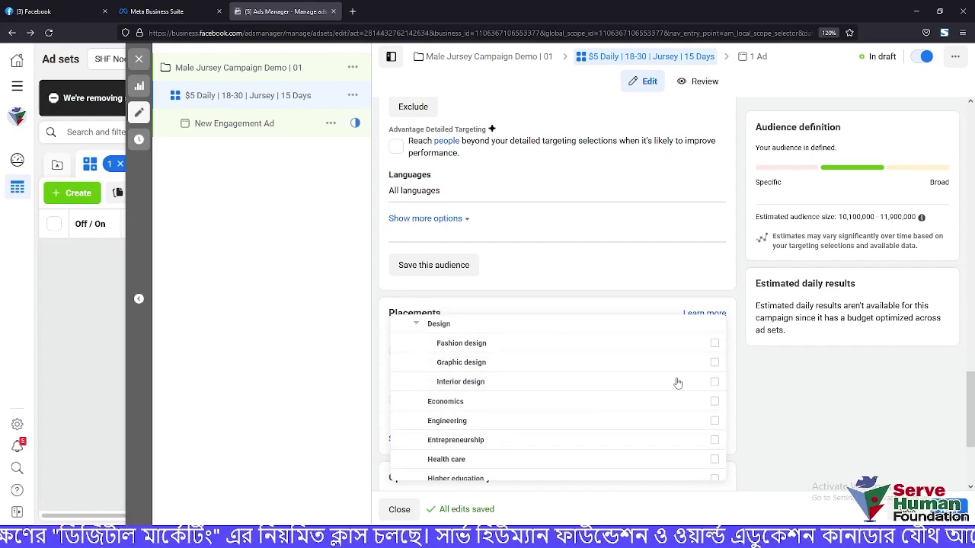
mouse_move(556, 387)
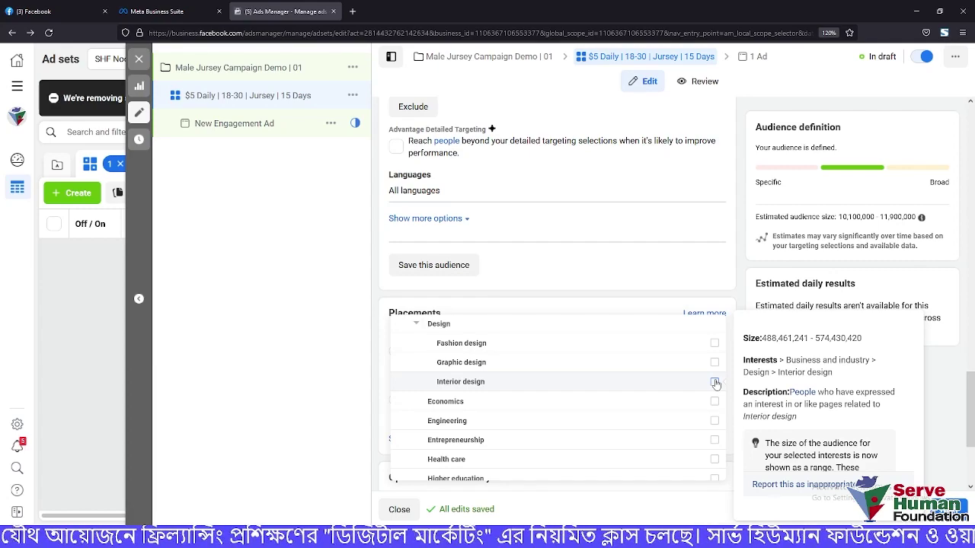
Review the further Business and industry interests, expand Online, and show the details of Online advertising
scroll(509, 411, "down", 2)
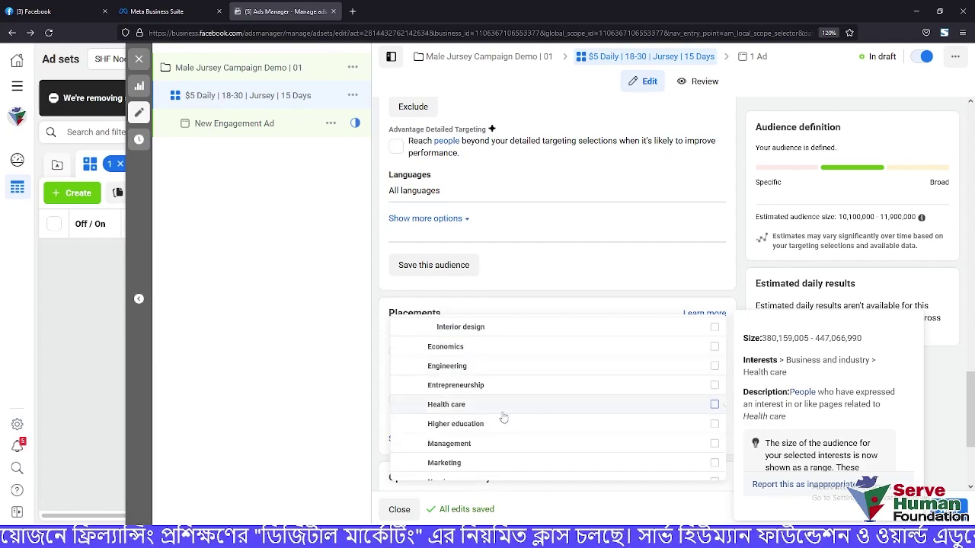
scroll(500, 416, "down", 2)
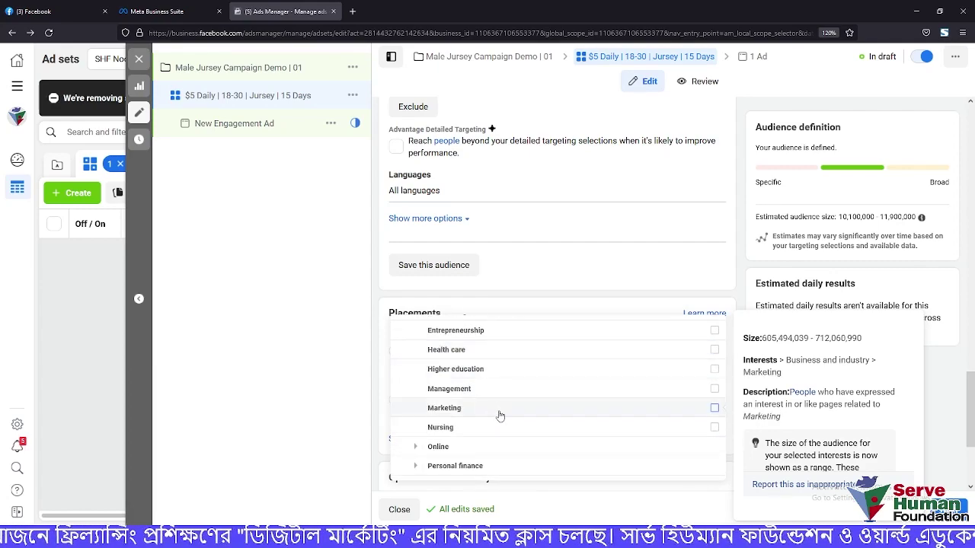
left_click(415, 447)
scroll(415, 450, "down", 2)
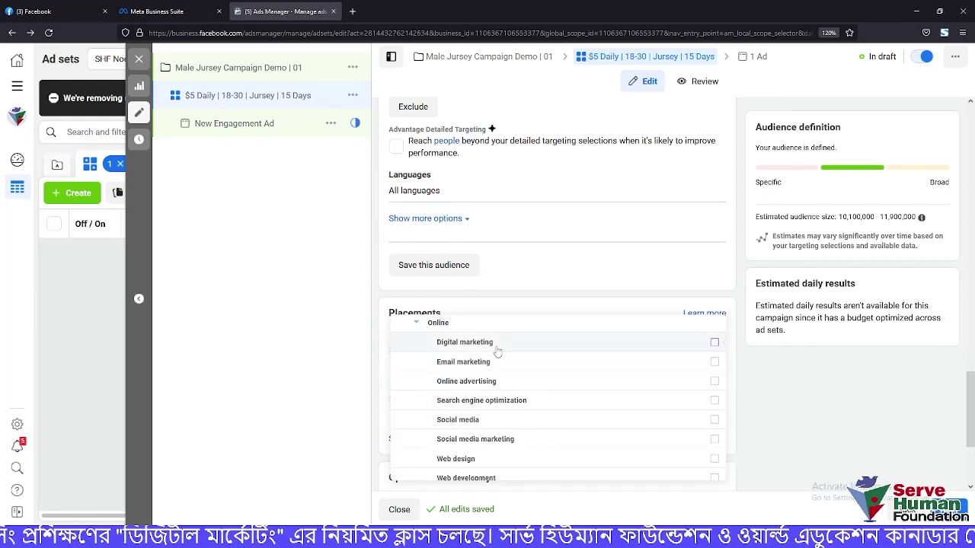
mouse_move(677, 383)
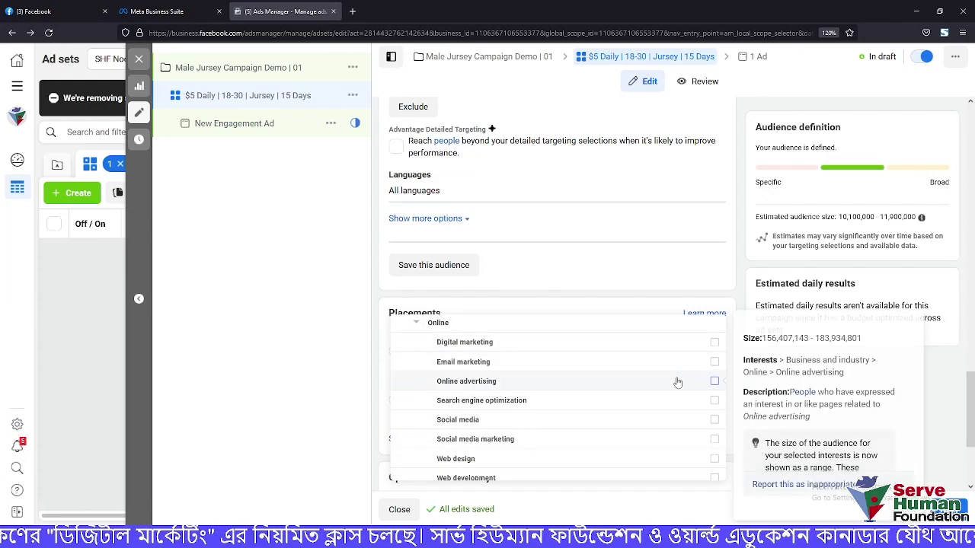
mouse_move(472, 346)
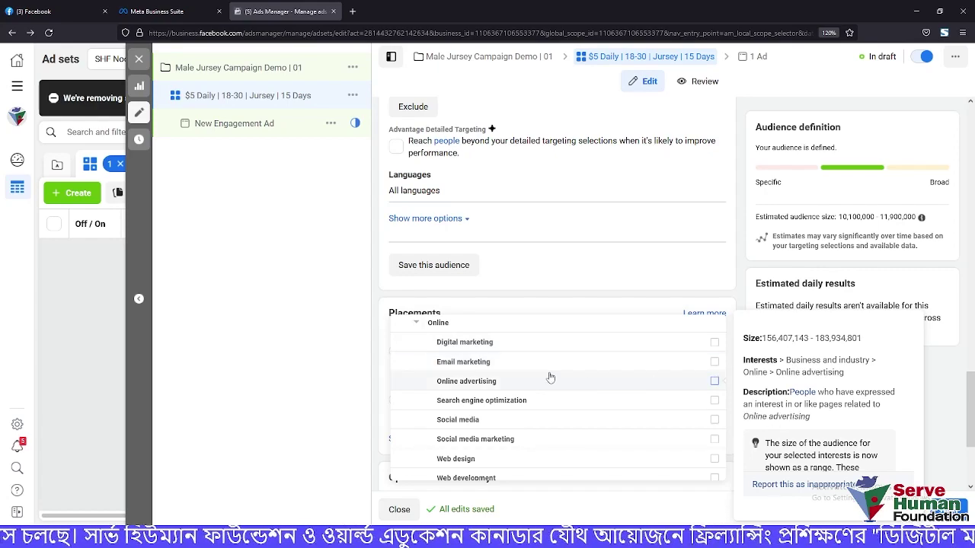
Review the rest of the Online interests through Web hosting, and show the details of Digital marketing
scroll(522, 377, "down", 3)
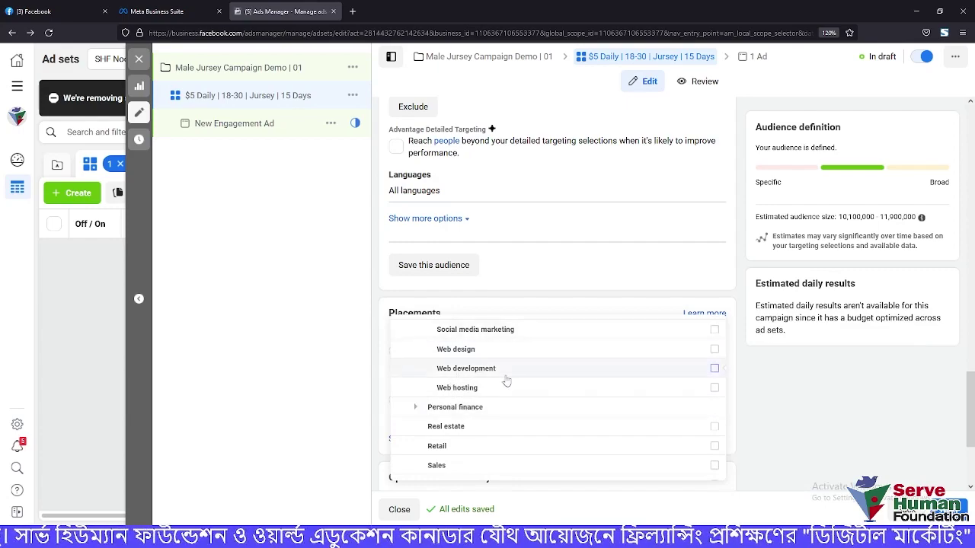
scroll(510, 380, "up", 3)
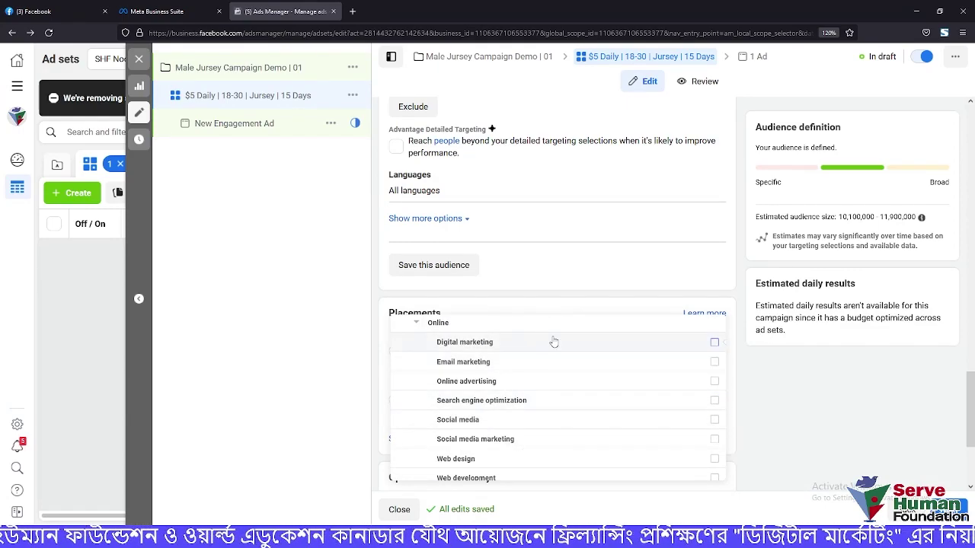
mouse_move(554, 343)
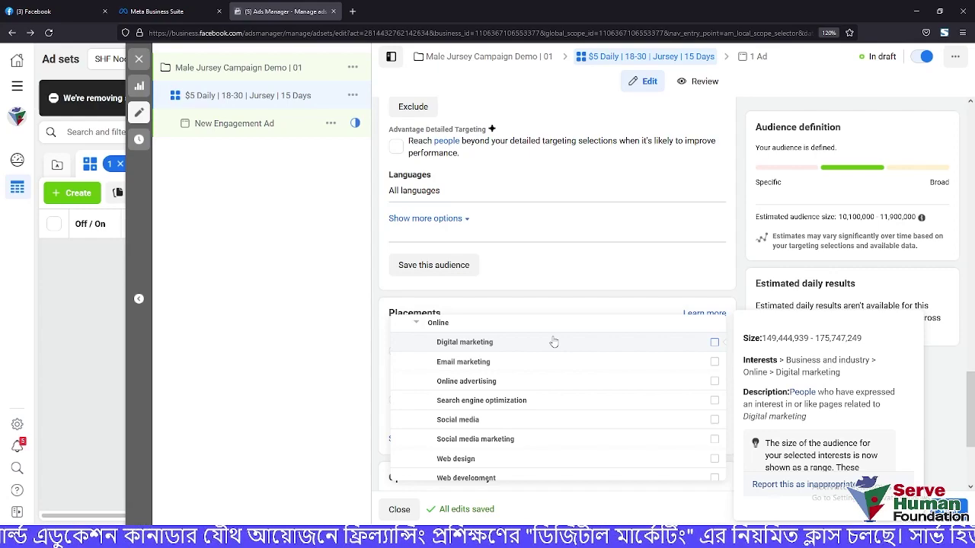
Expand Personal finance under Business and industry, and review its options and the remaining interests through Small business
mouse_move(510, 426)
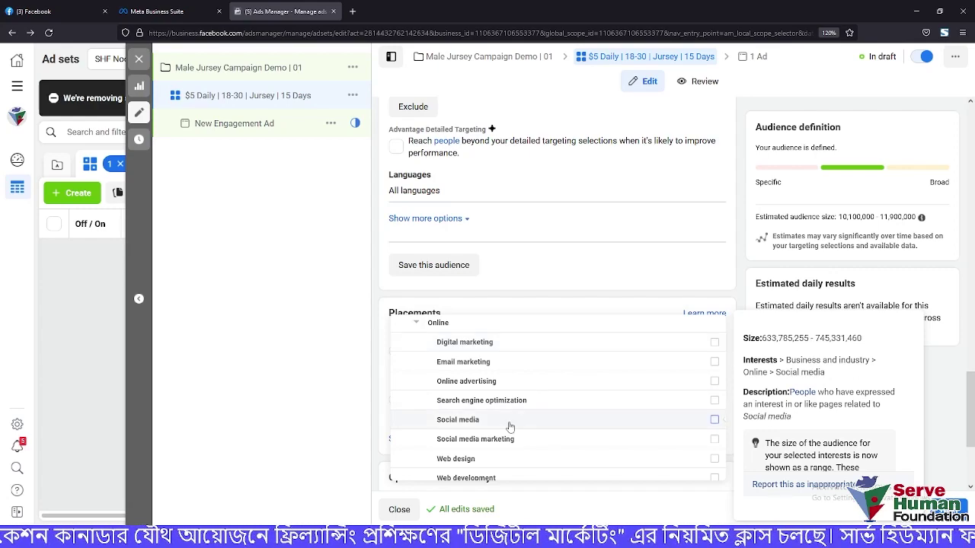
scroll(510, 425, "down", 2)
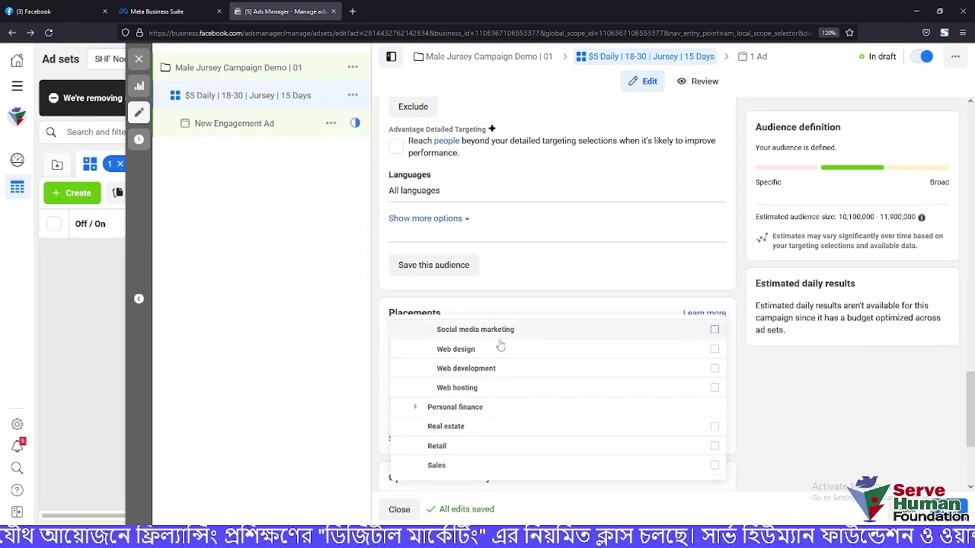
left_click(415, 407)
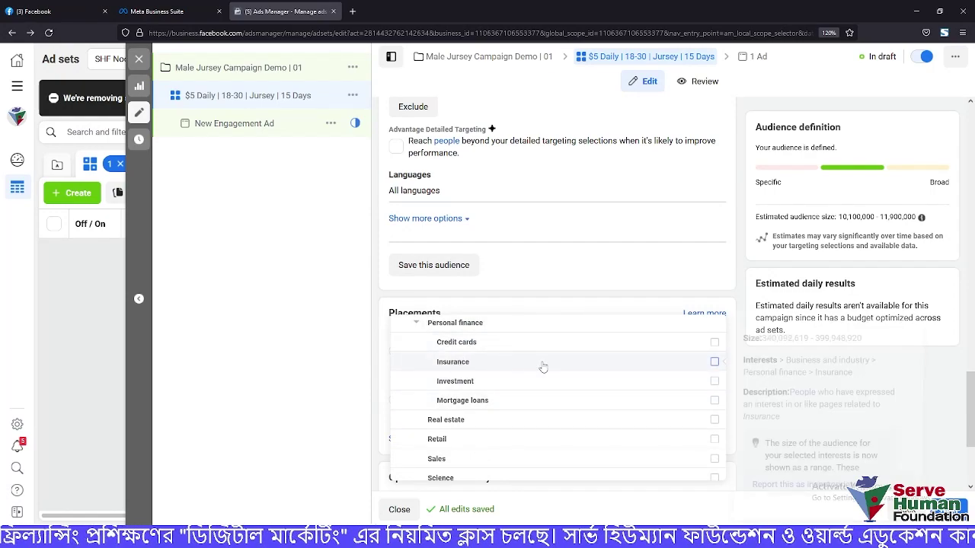
mouse_move(543, 367)
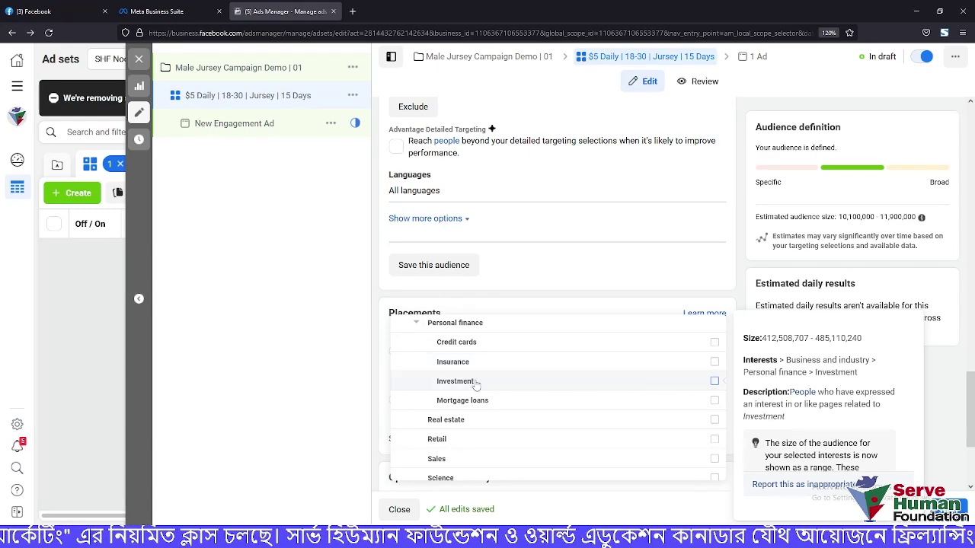
scroll(476, 384, "down", 3)
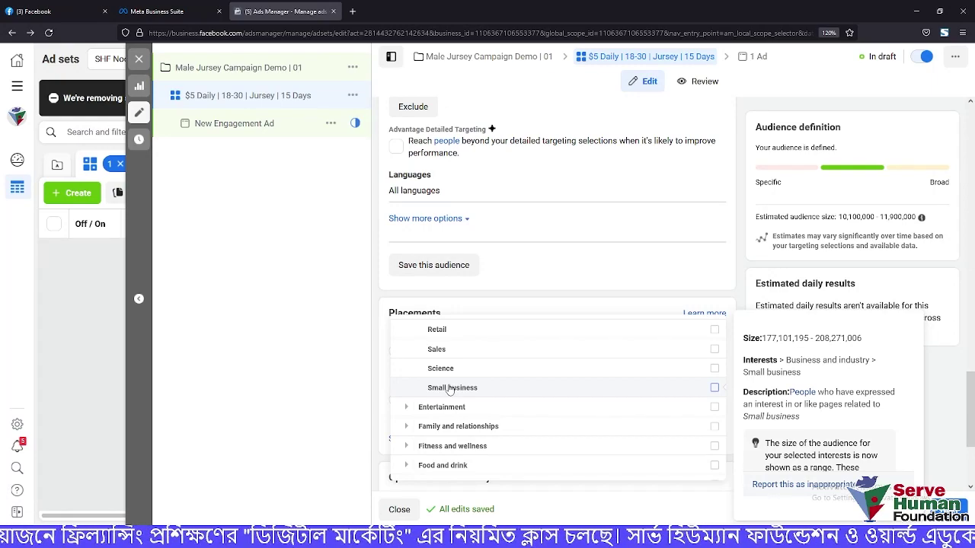
Expand the Entertainment, Family and relationships, and Fitness and wellness interests and review their options
left_click(407, 408)
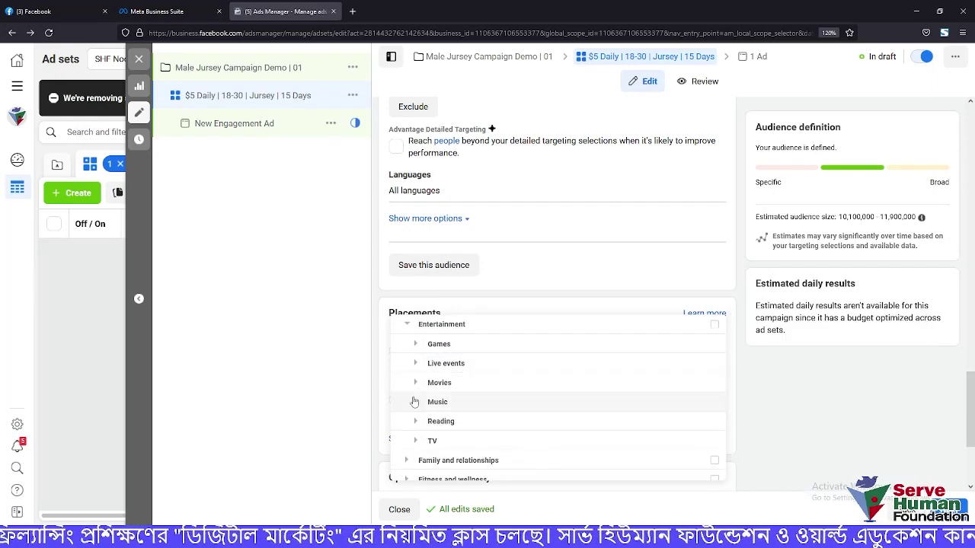
scroll(408, 430, "down", 1)
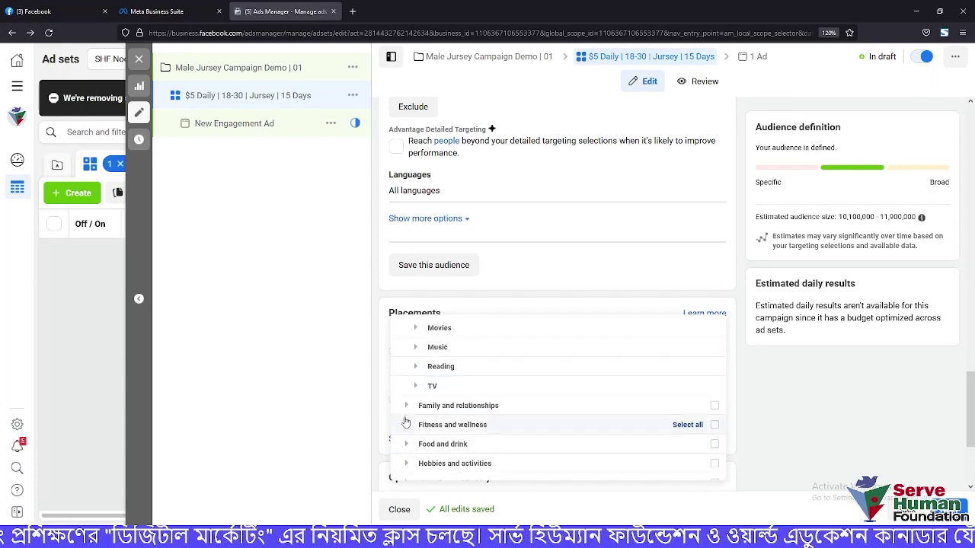
left_click(406, 405)
scroll(427, 382, "down", 1)
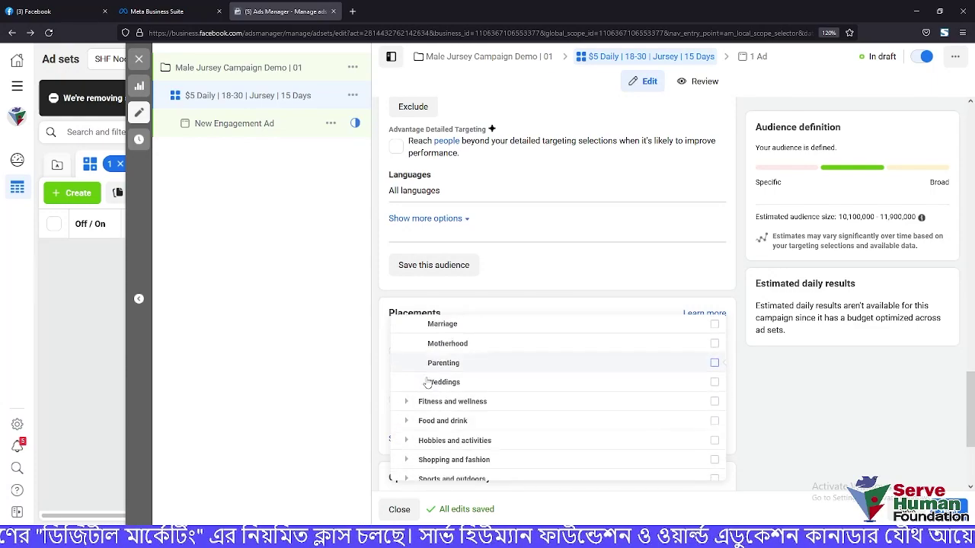
left_click(408, 371)
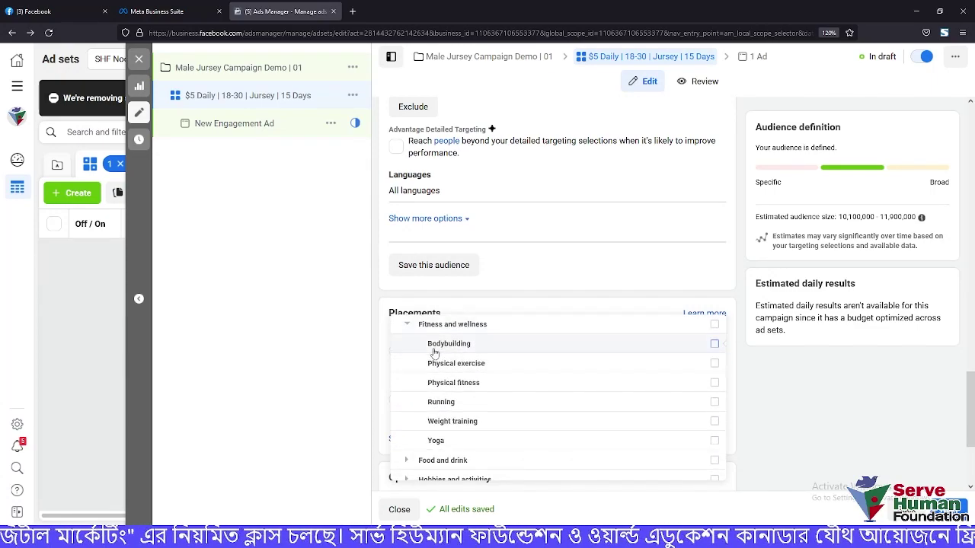
scroll(457, 404, "down", 1)
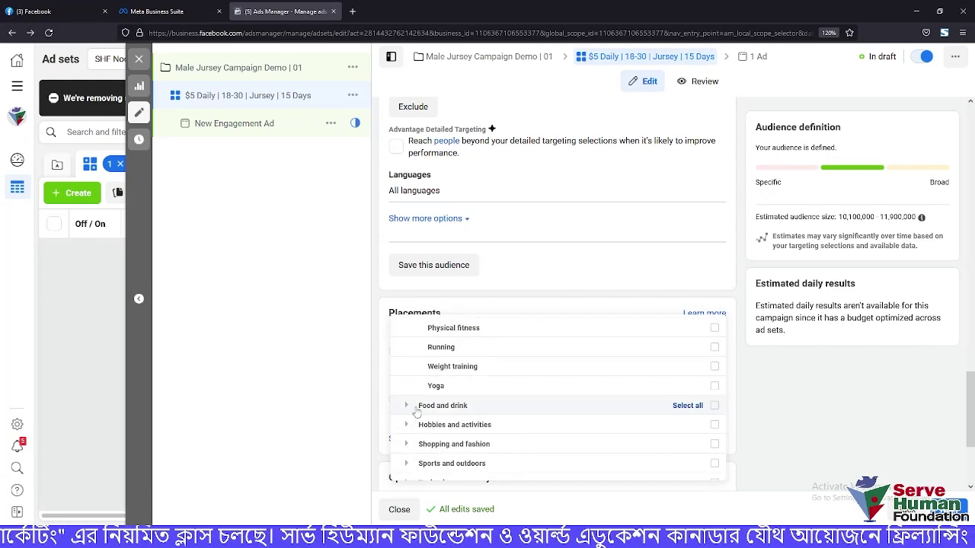
Expand the Food and drink interests and review the options listed under Food and Restaurants
left_click(415, 408)
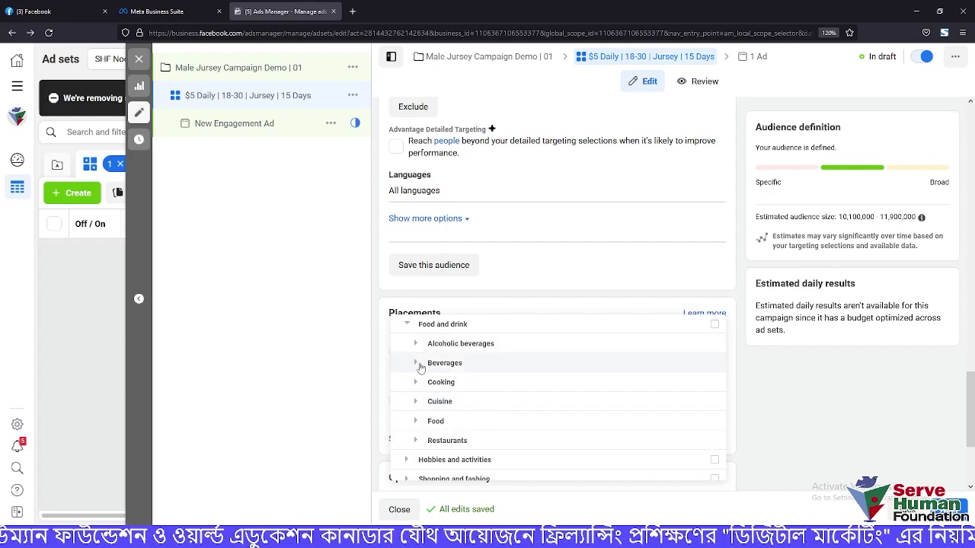
left_click(417, 423)
scroll(417, 426, "down", 5)
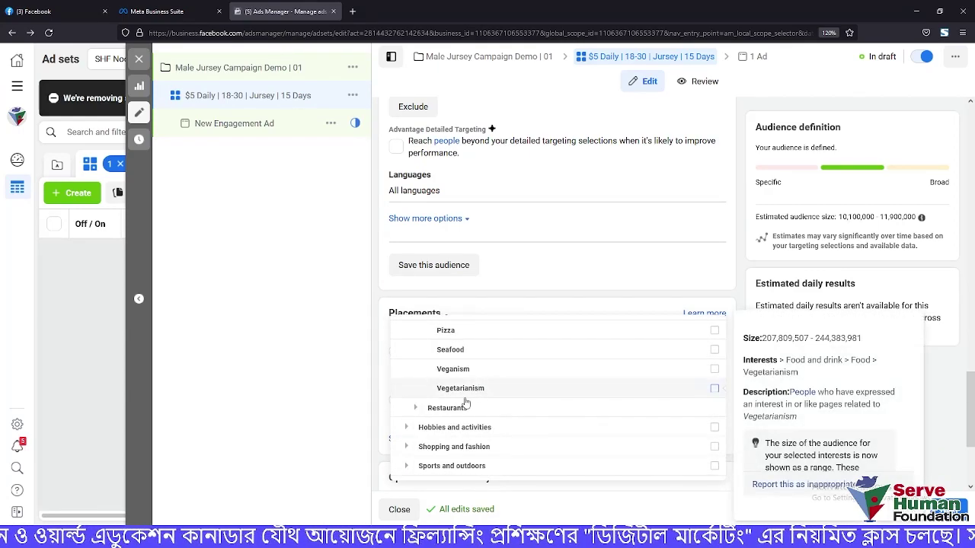
scroll(499, 344, "up", 2)
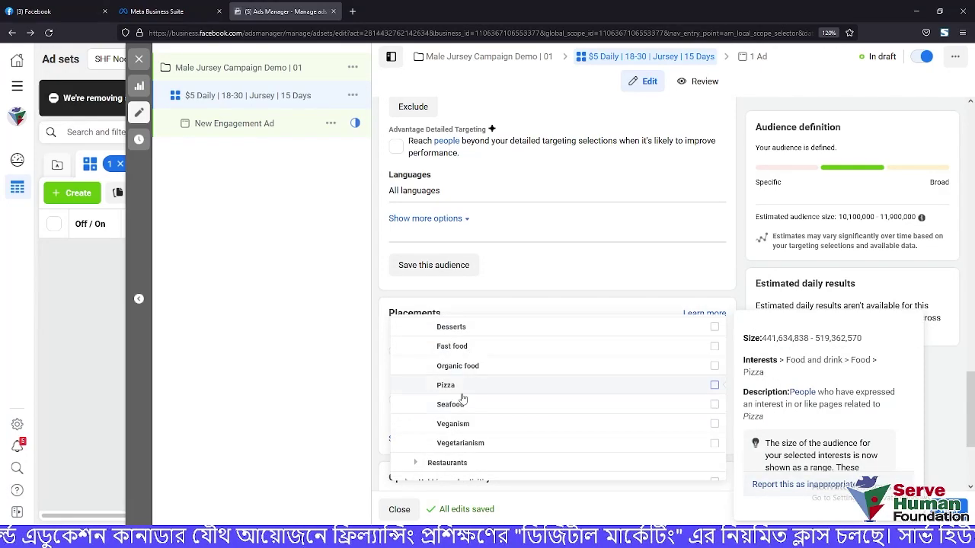
scroll(518, 387, "down", 3)
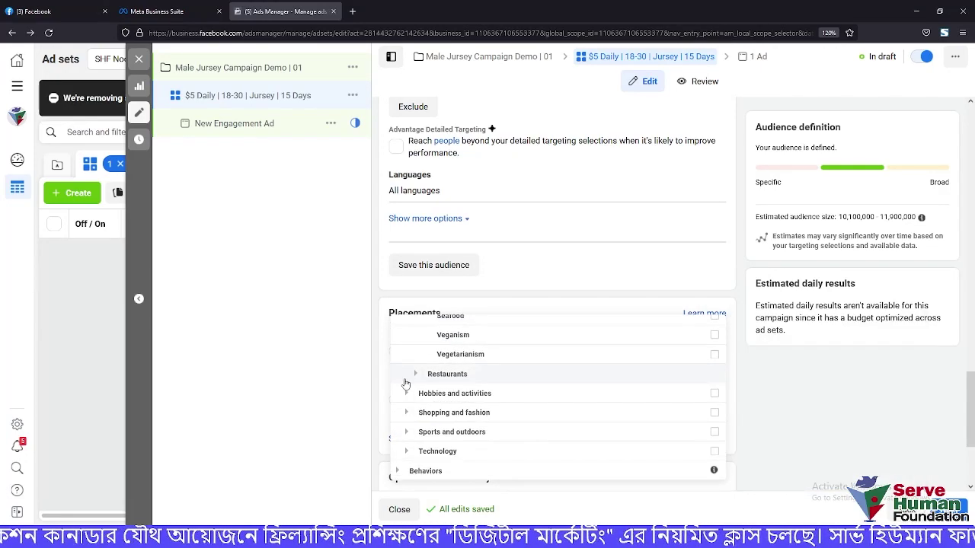
left_click(411, 374)
scroll(419, 404, "down", 2)
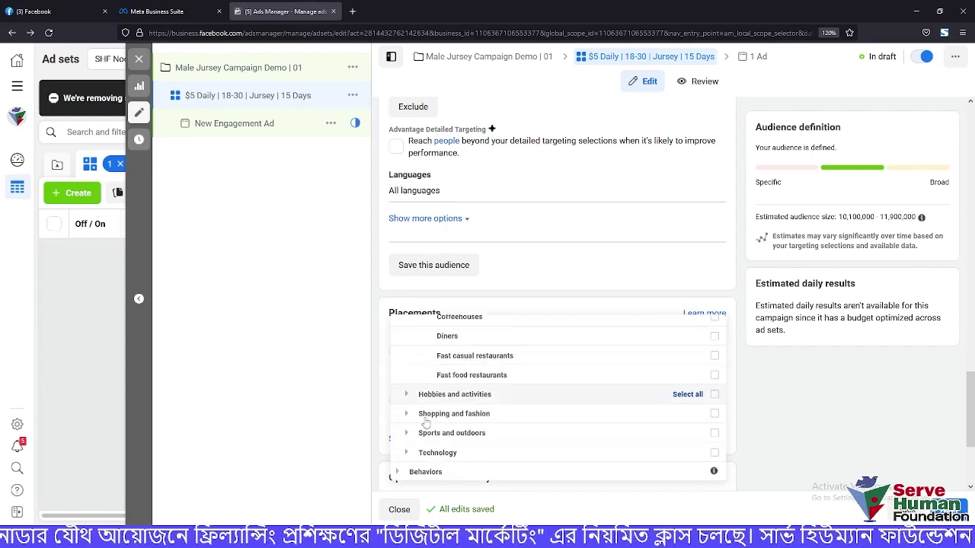
List the interest groups under Hobbies and activities, Shopping and fashion, and Sports and outdoors
left_click(406, 395)
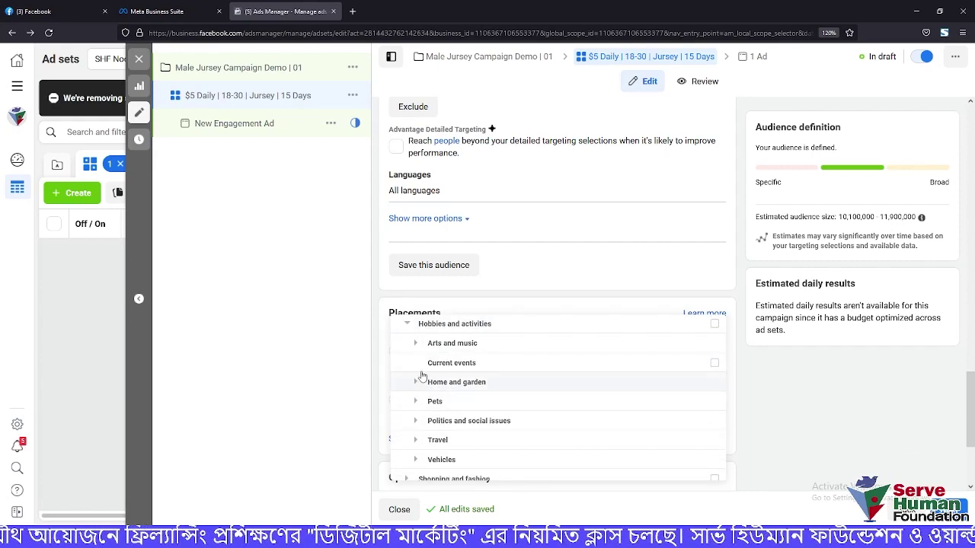
scroll(419, 403, "down", 2)
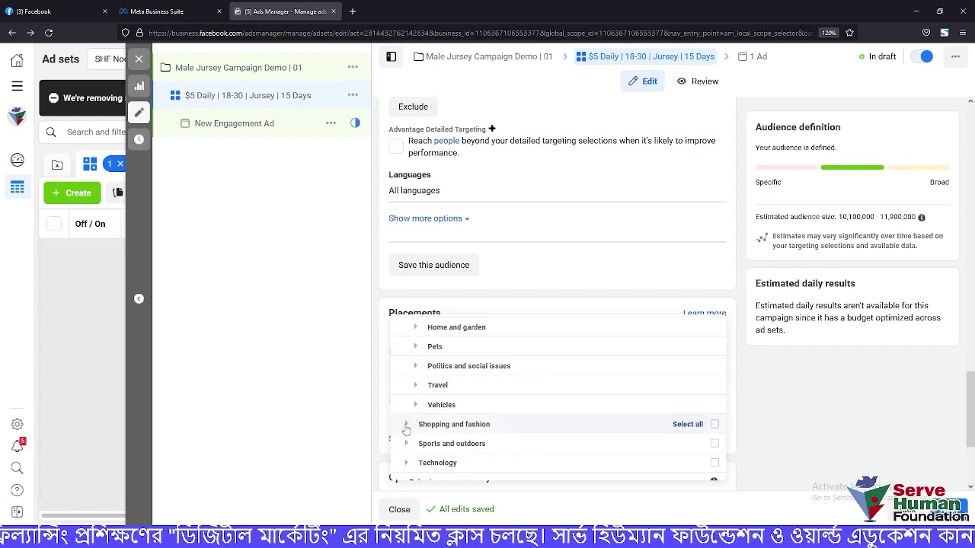
left_click(406, 424)
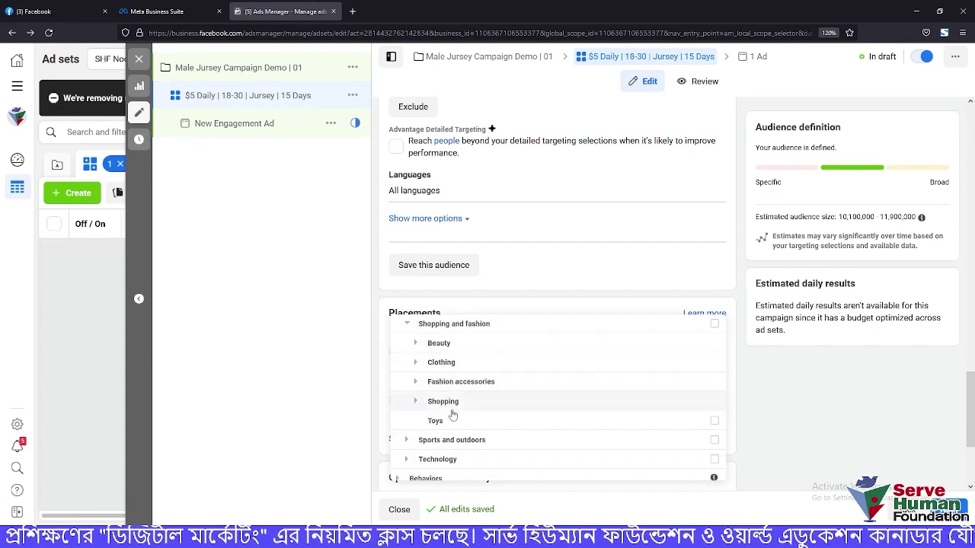
left_click(405, 440)
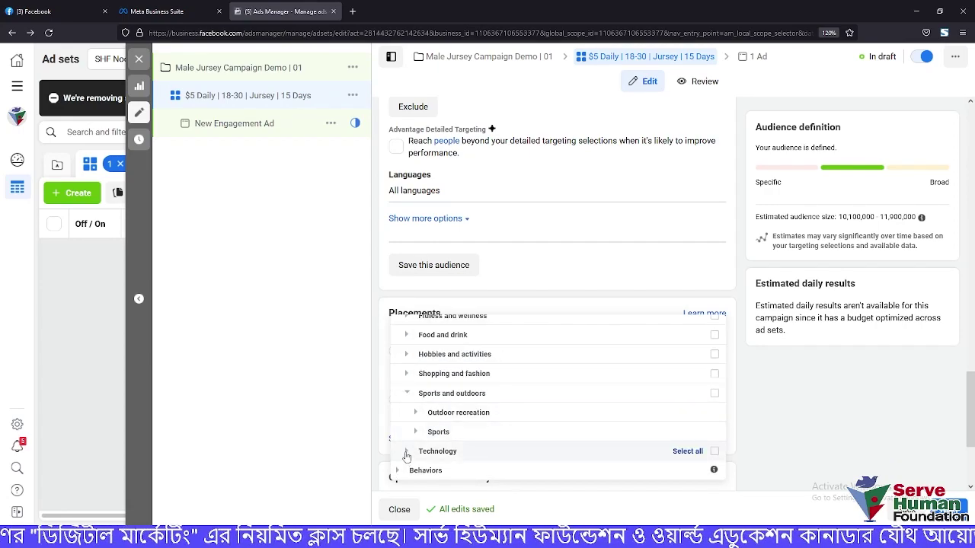
Expand the Technology interests and review the options under Computers and Consumer electronics through Televisions
left_click(406, 452)
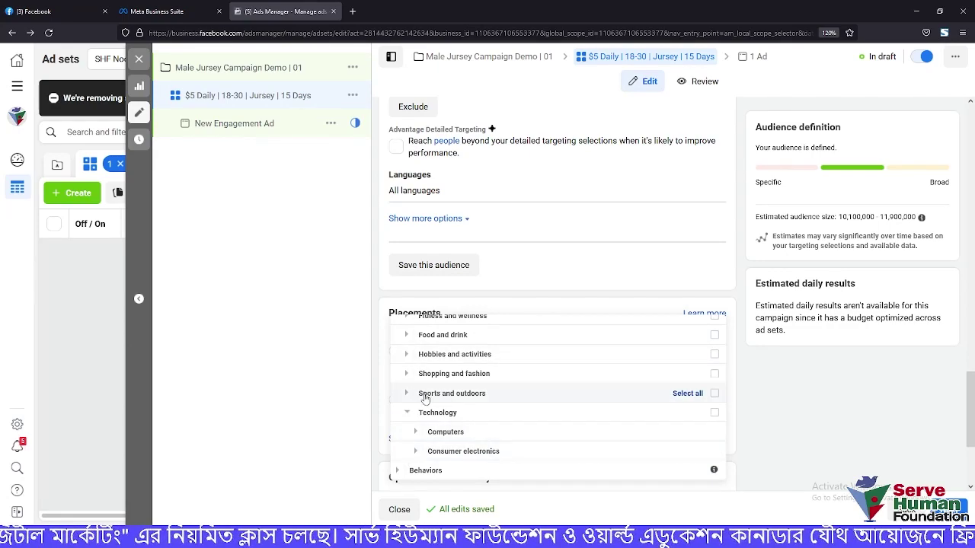
left_click(415, 432)
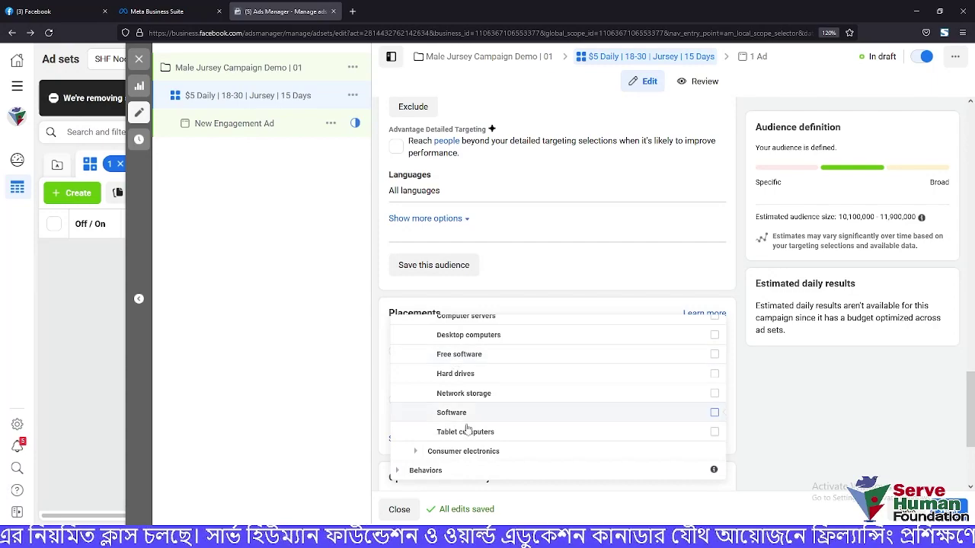
left_click(416, 453)
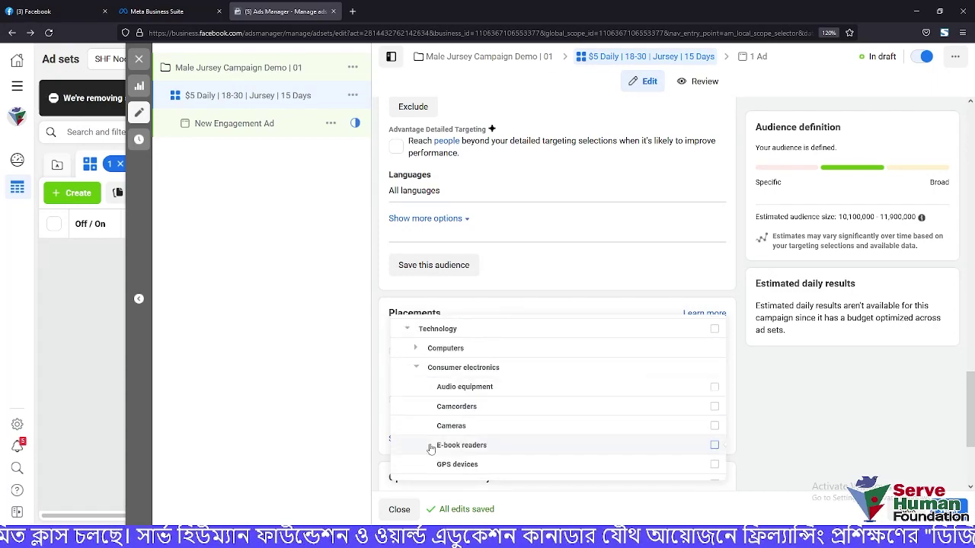
scroll(487, 396, "down", 3)
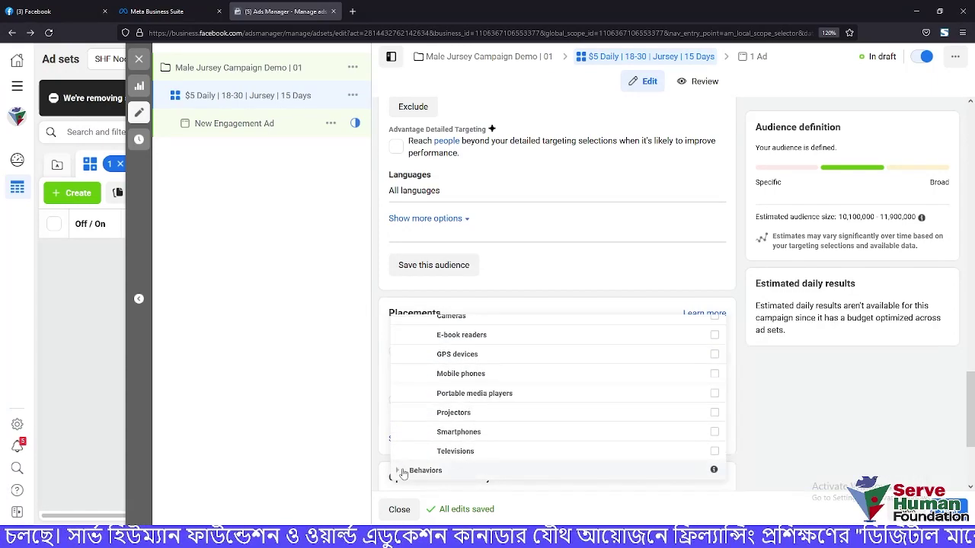
Expand the Behaviors category and review the options under Anniversary and the countries under Consumer Classification
left_click(402, 471)
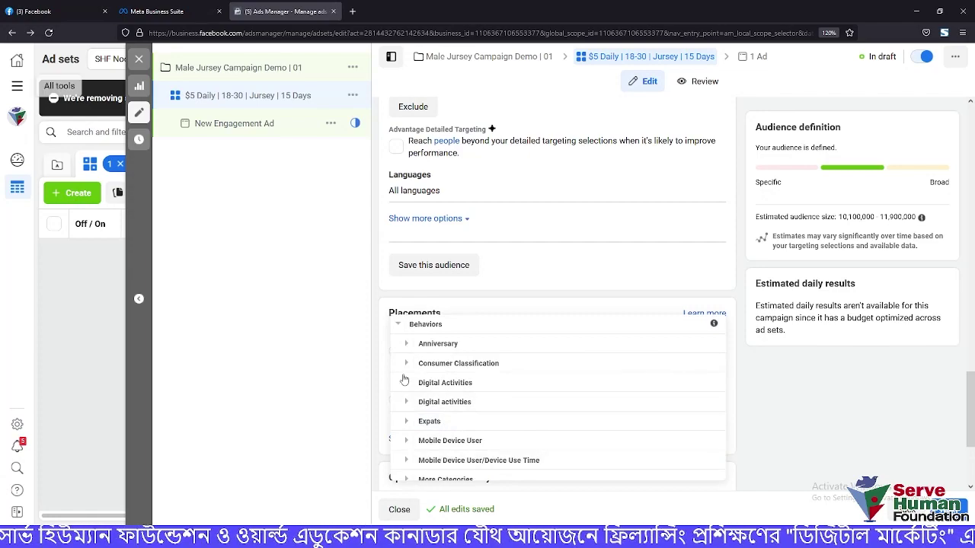
scroll(483, 389, "down", 1)
scroll(481, 389, "up", 2)
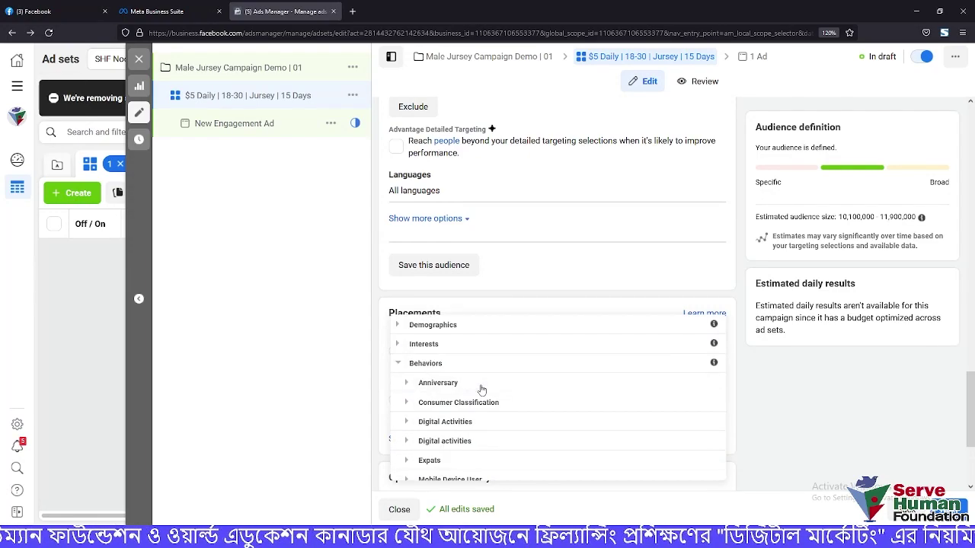
left_click(408, 383)
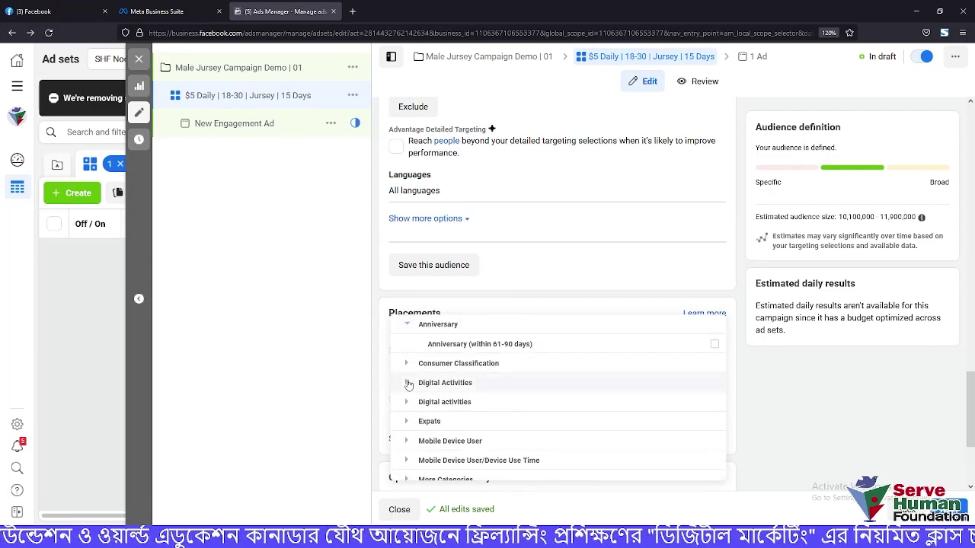
left_click(408, 365)
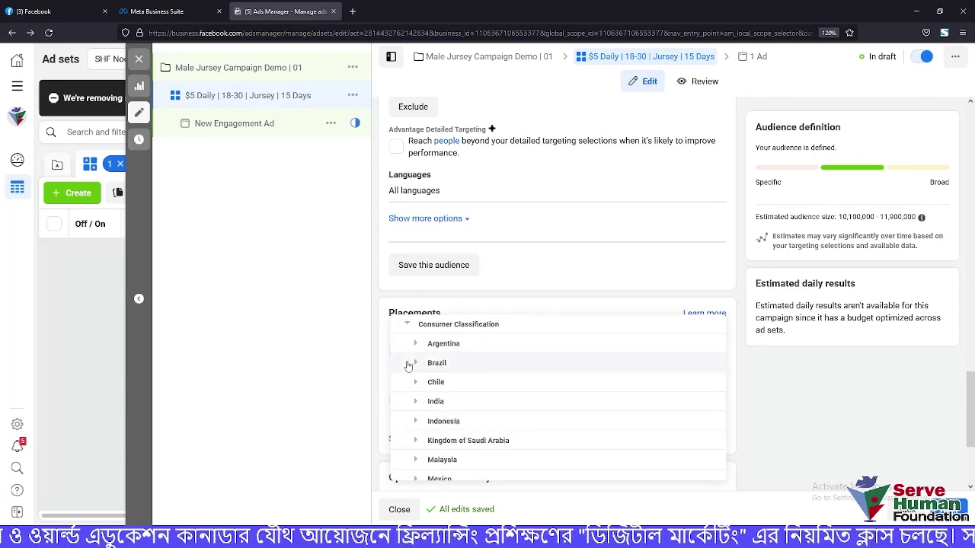
scroll(449, 369, "down", 5)
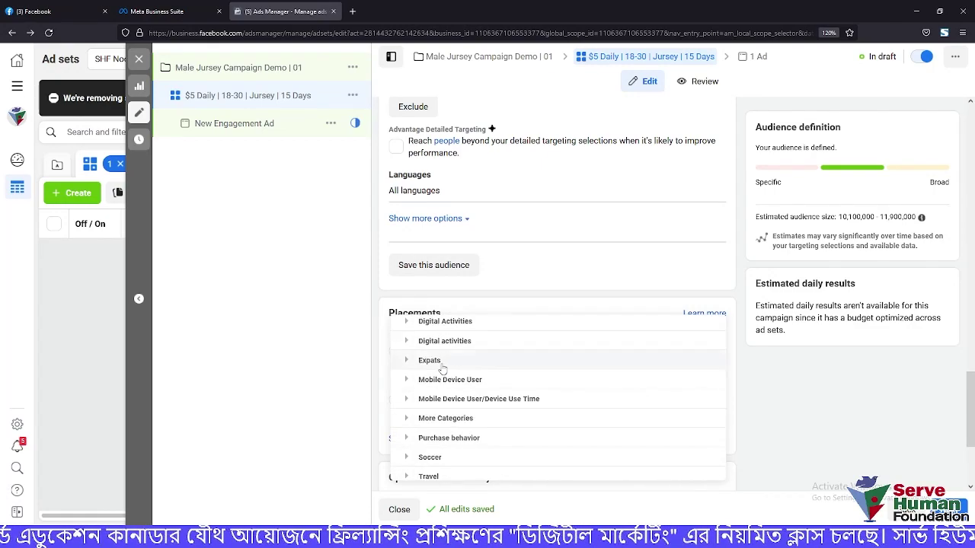
List the new active business options under Digital Activities, and the first Operating System Used group under Digital activities
scroll(419, 376, "up", 1)
left_click(408, 377)
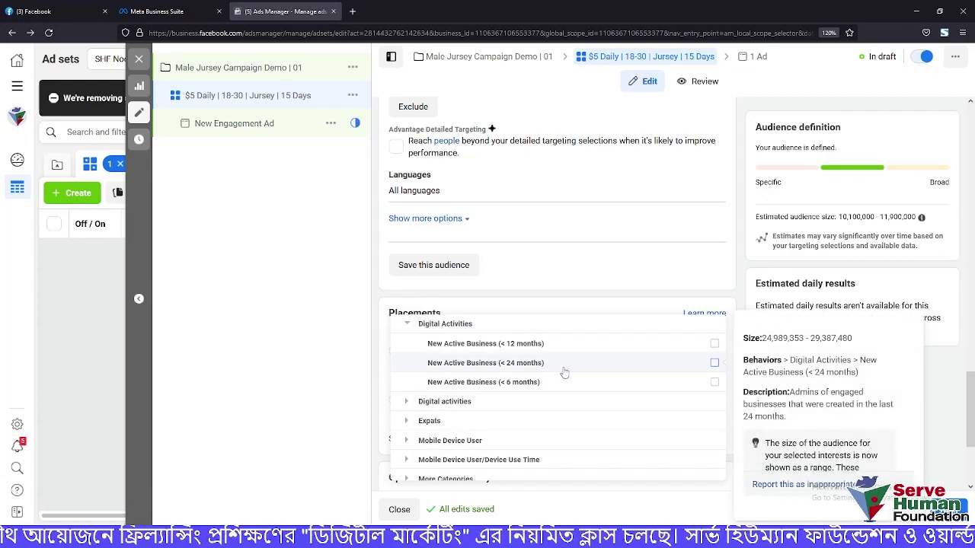
left_click(410, 403)
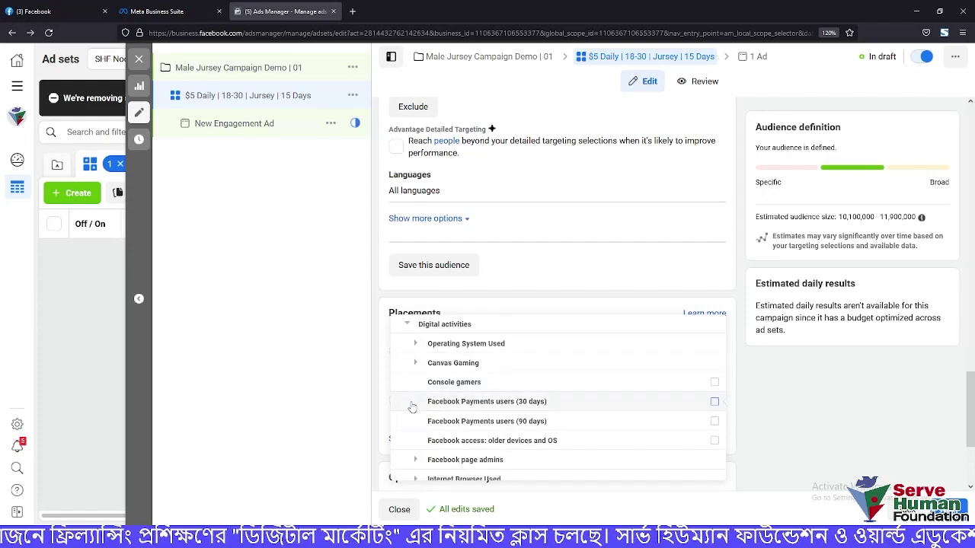
left_click(415, 343)
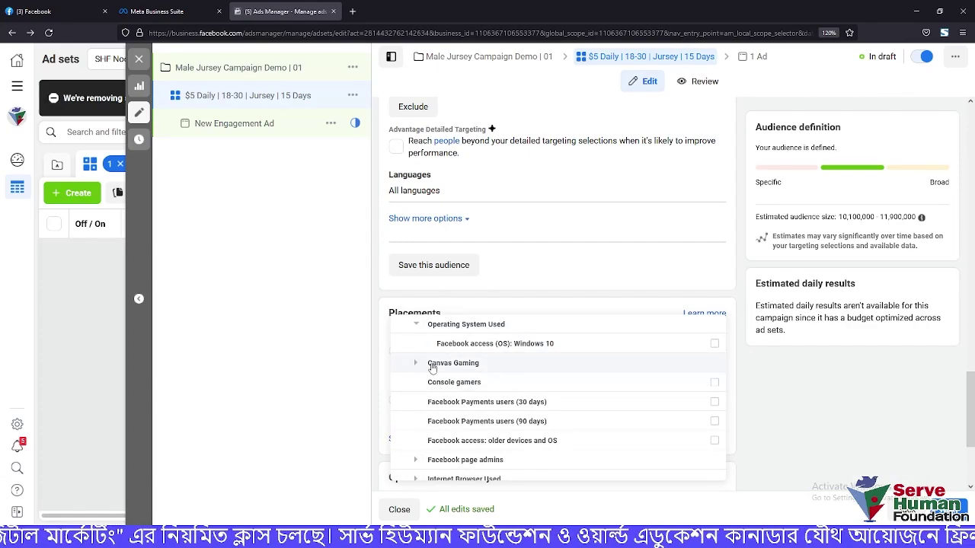
Expand Facebook page admins under Digital activities and review its options and the remaining entries through Technology early adopters
scroll(442, 407, "down", 1)
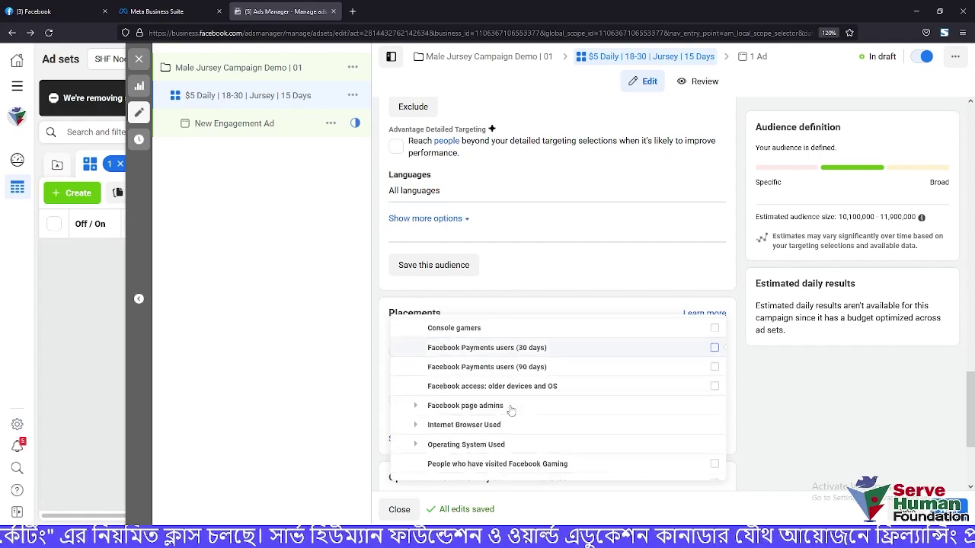
left_click(417, 407)
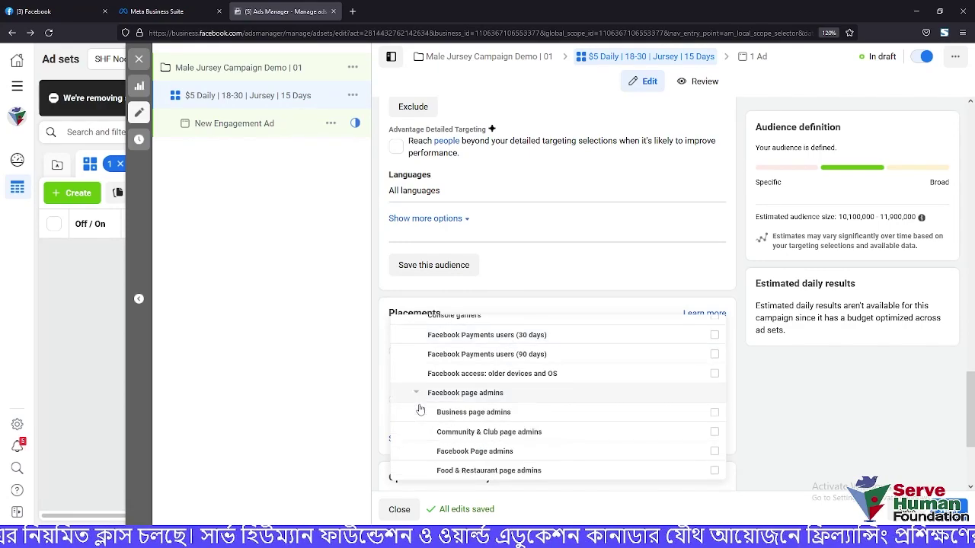
scroll(478, 402, "down", 1)
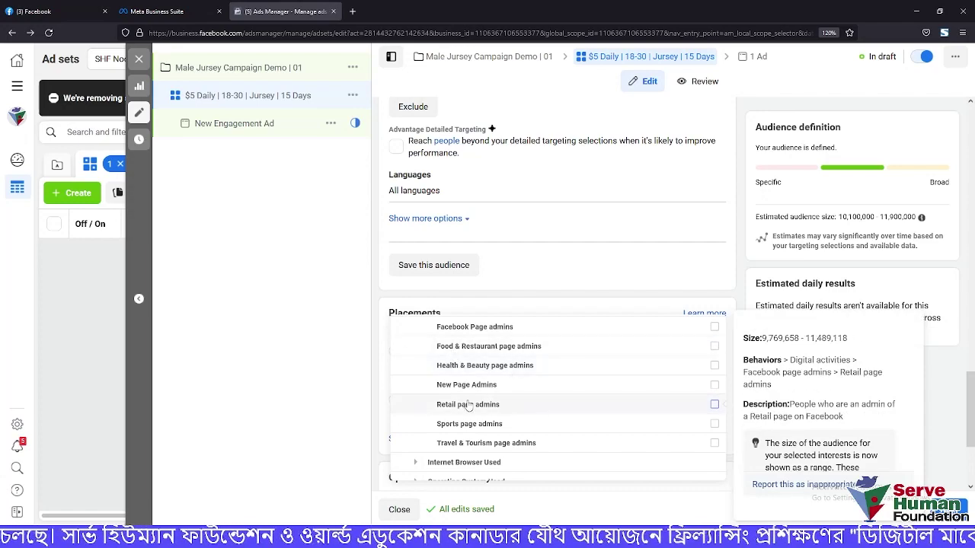
scroll(476, 397, "down", 2)
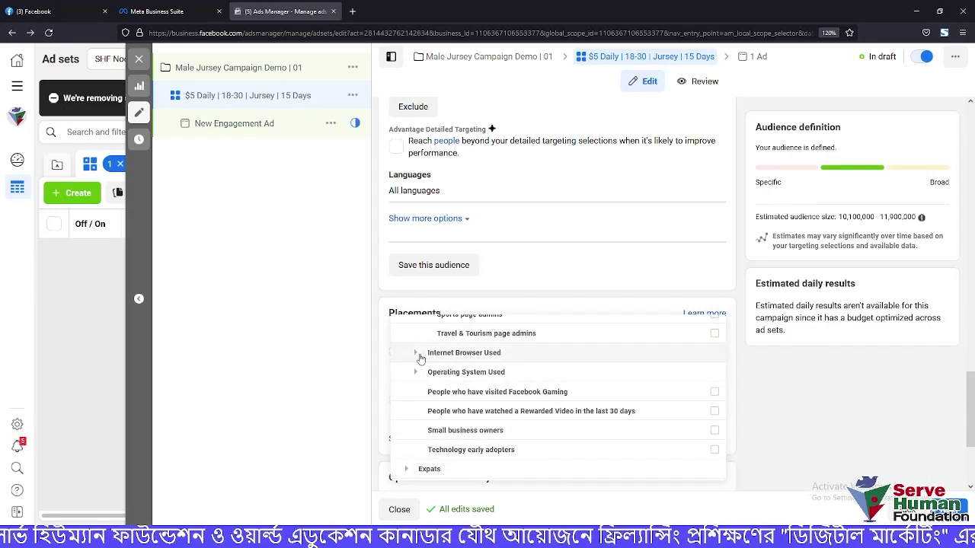
Expand Internet Browser Used and Operating System Used under Digital activities and review their options
left_click(415, 352)
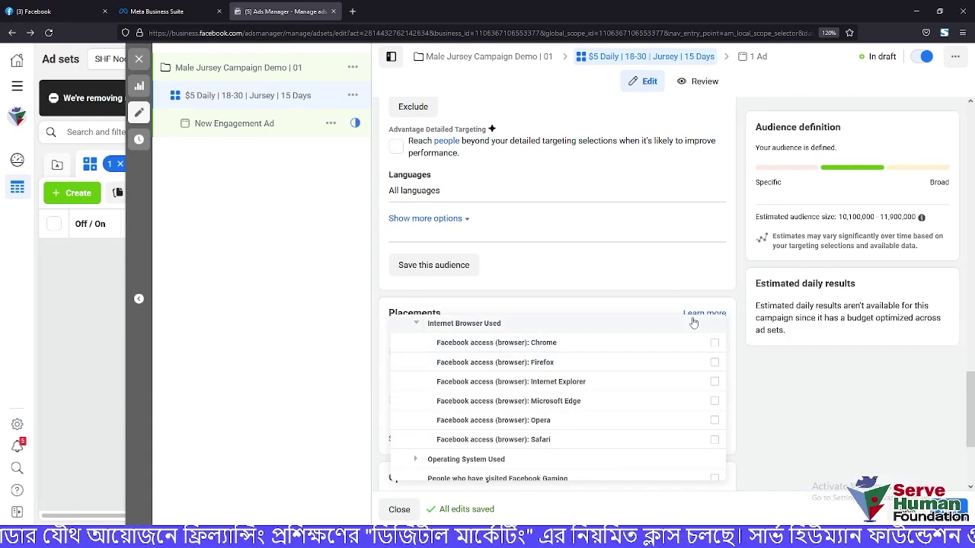
scroll(427, 403, "down", 1)
left_click(415, 406)
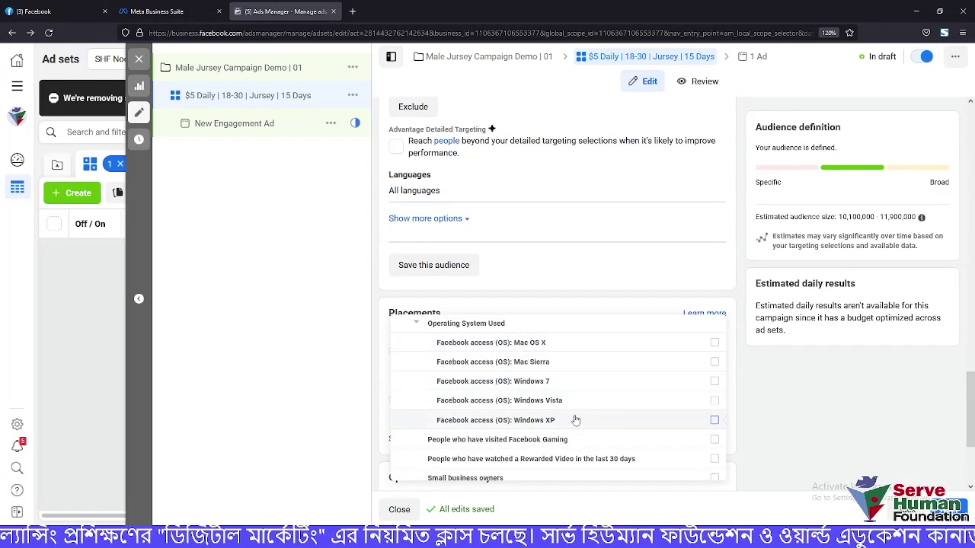
scroll(579, 419, "down", 1)
scroll(444, 415, "down", 1)
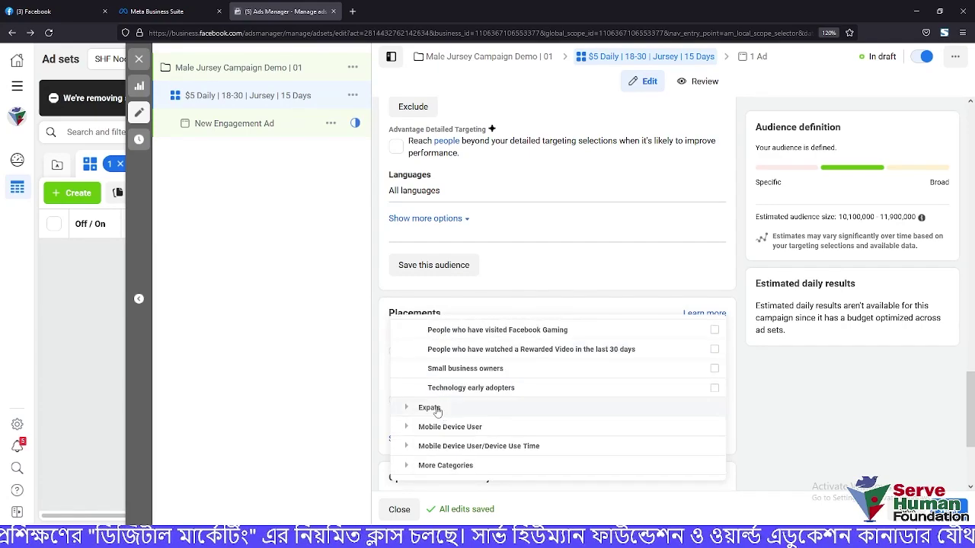
Expand the Expats behaviors and review the list of countries people formerly lived in
left_click(406, 415)
scroll(411, 407, "down", 7)
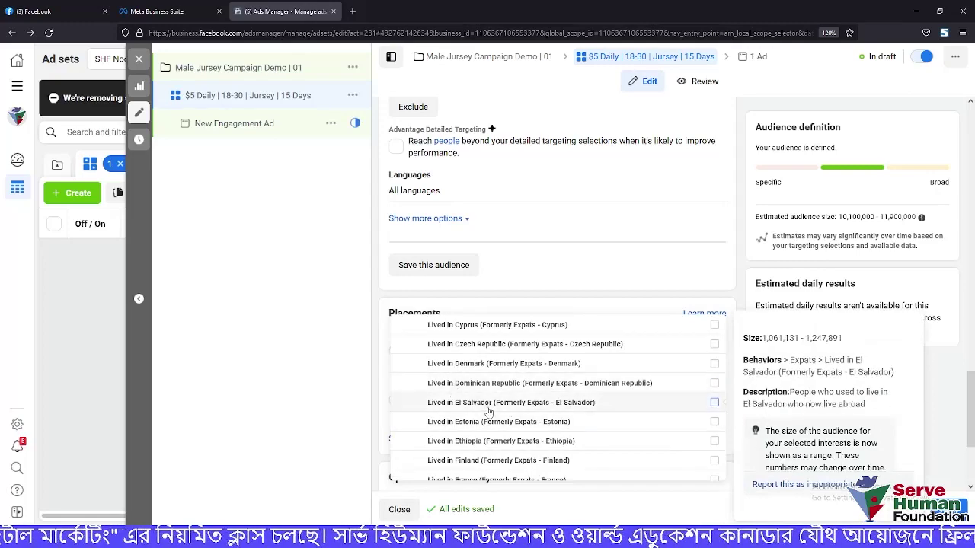
scroll(453, 399, "down", 15)
scroll(452, 411, "down", 14)
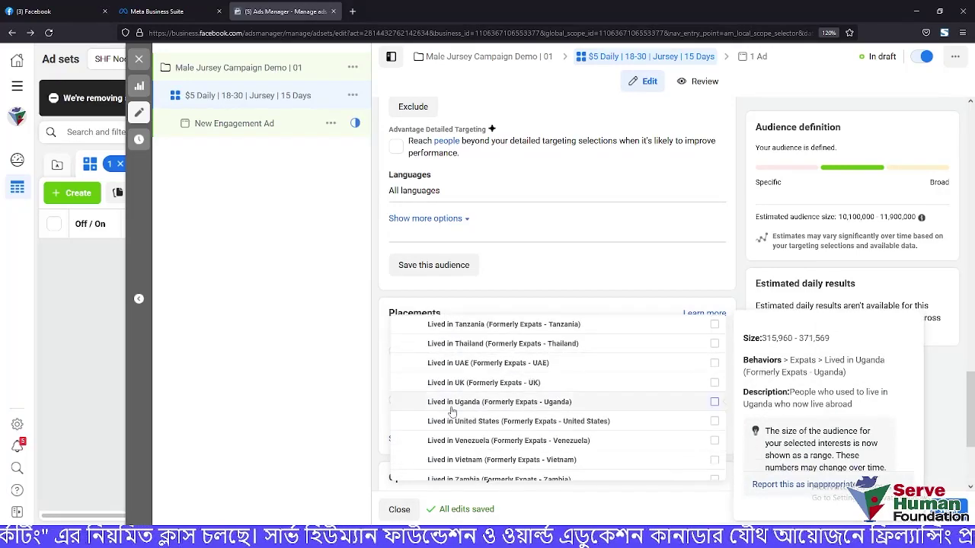
Expand Mobile Device User and its Network Connection group, and review the device access and network type options
left_click(406, 374)
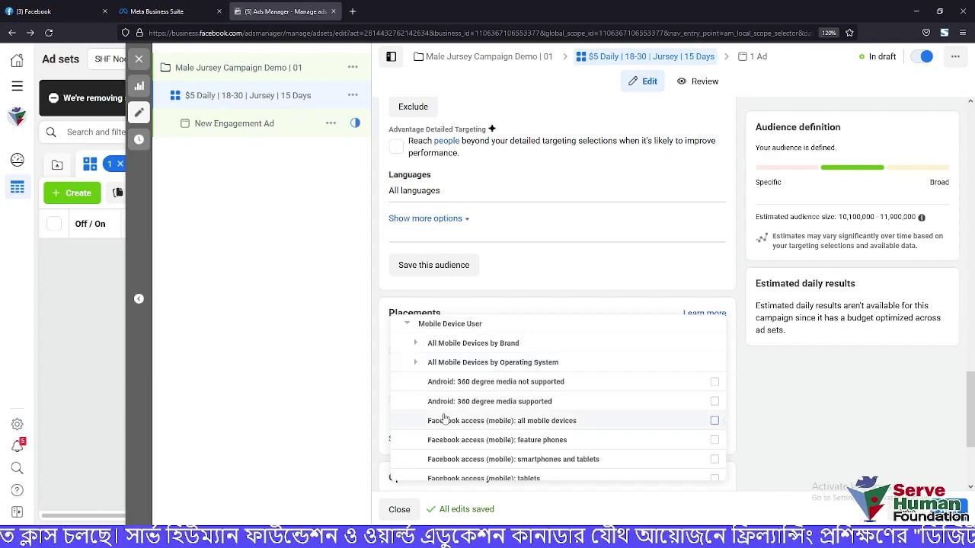
scroll(533, 419, "down", 3)
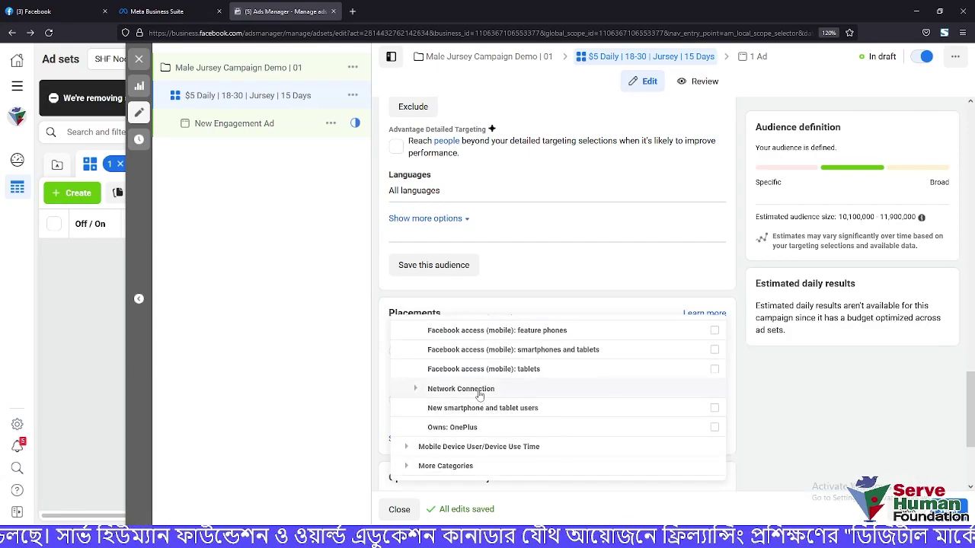
scroll(480, 392, "up", 2)
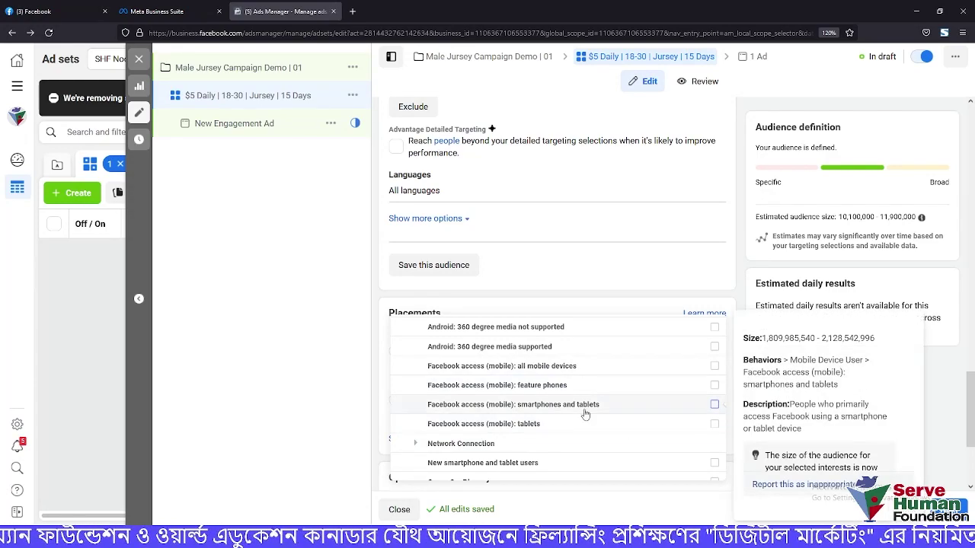
scroll(495, 411, "down", 2)
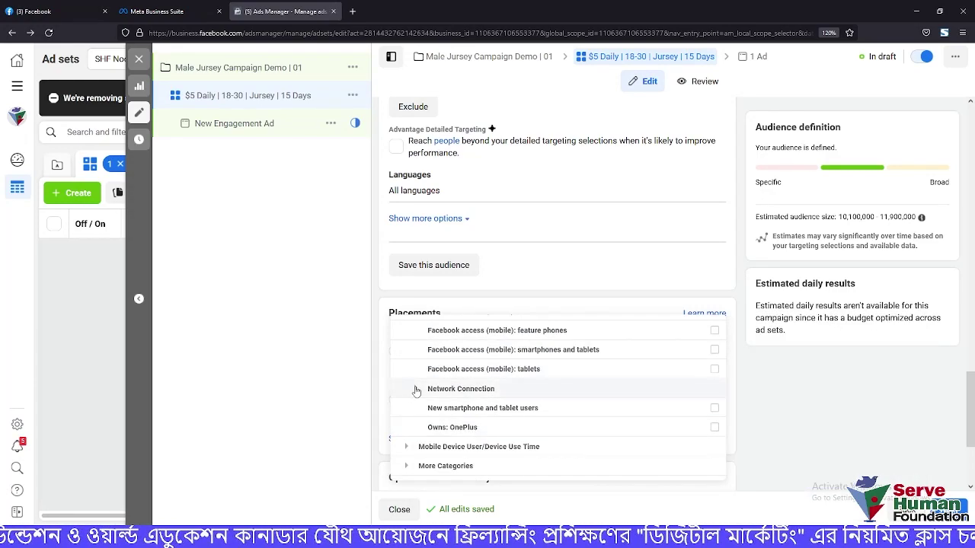
left_click(416, 390)
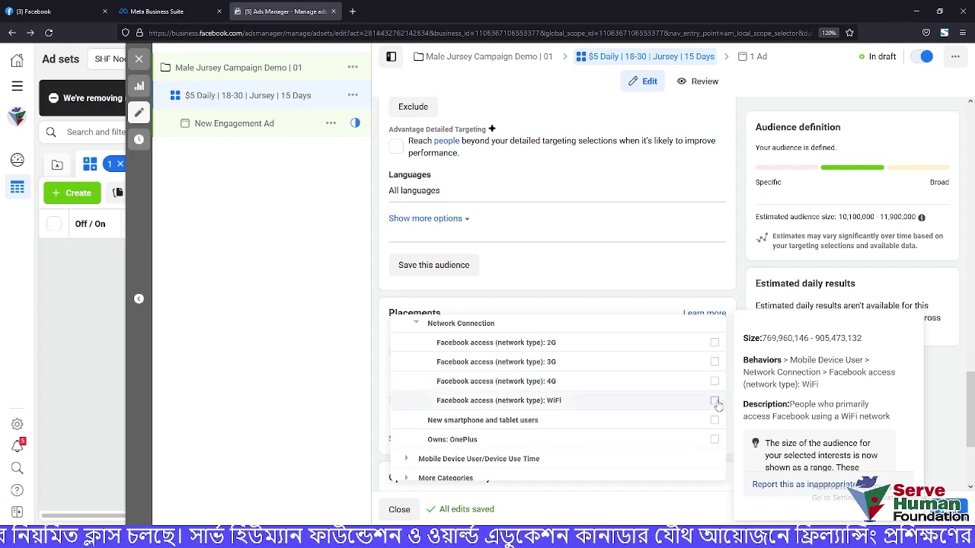
scroll(635, 411, "down", 1)
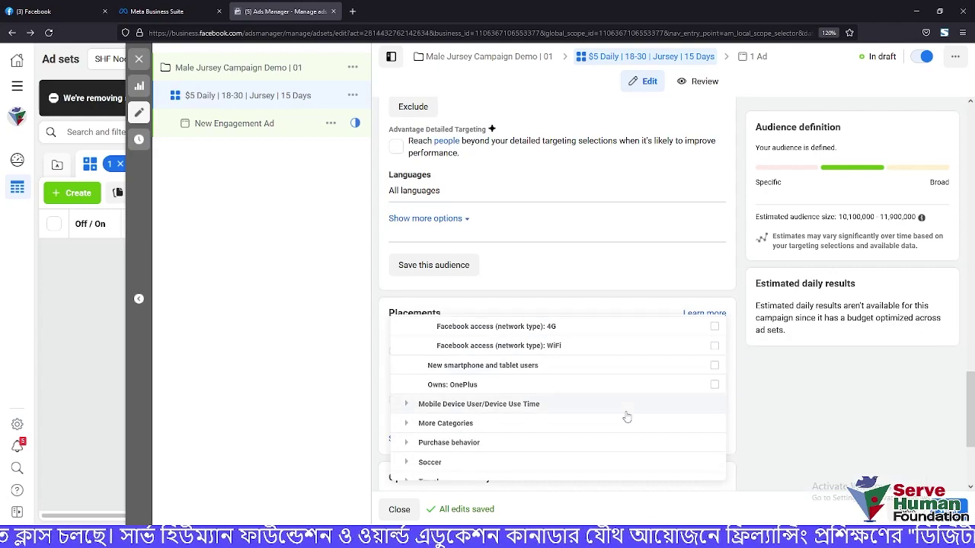
Expand Mobile Device User/Device Use Time, More Categories and Travel under Behaviors to show their options
left_click(405, 403)
scroll(413, 376, "down", 2)
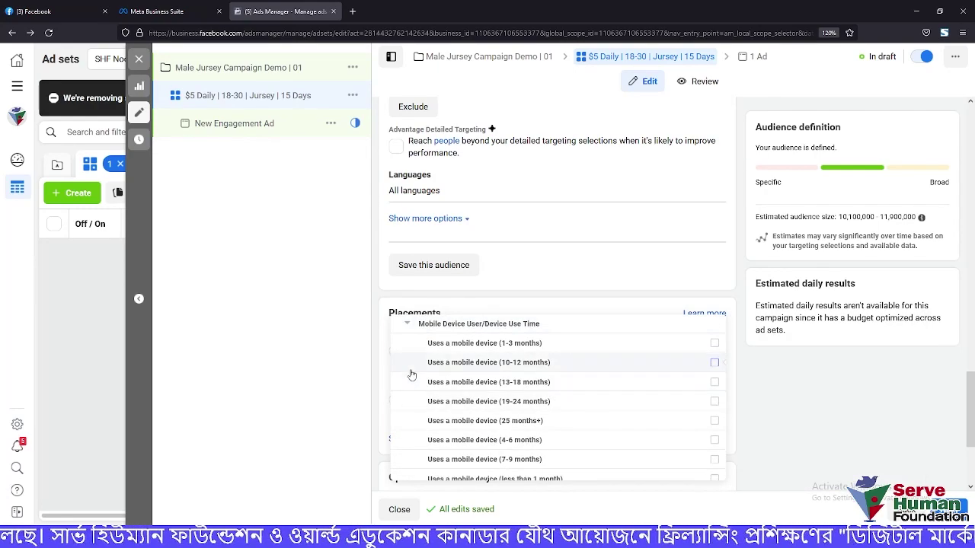
left_click(405, 412)
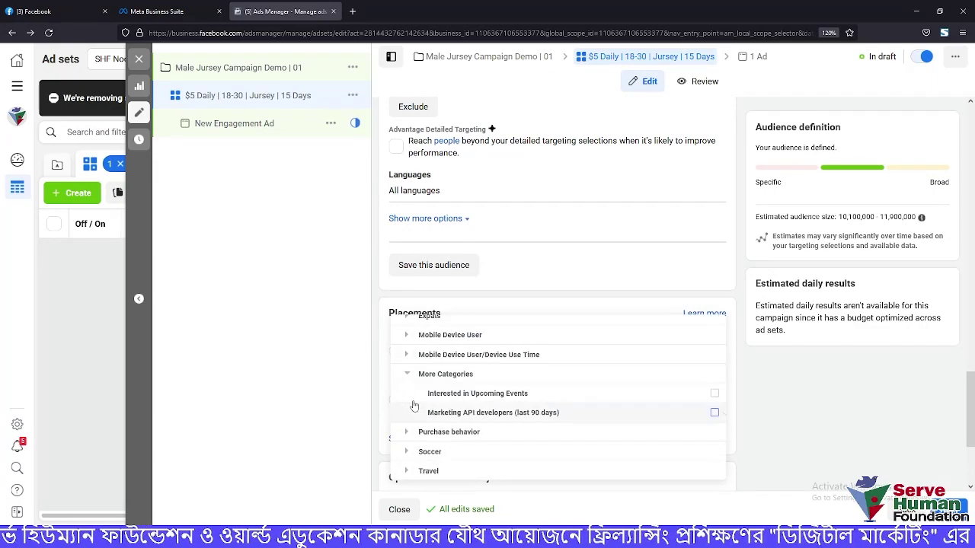
left_click(415, 470)
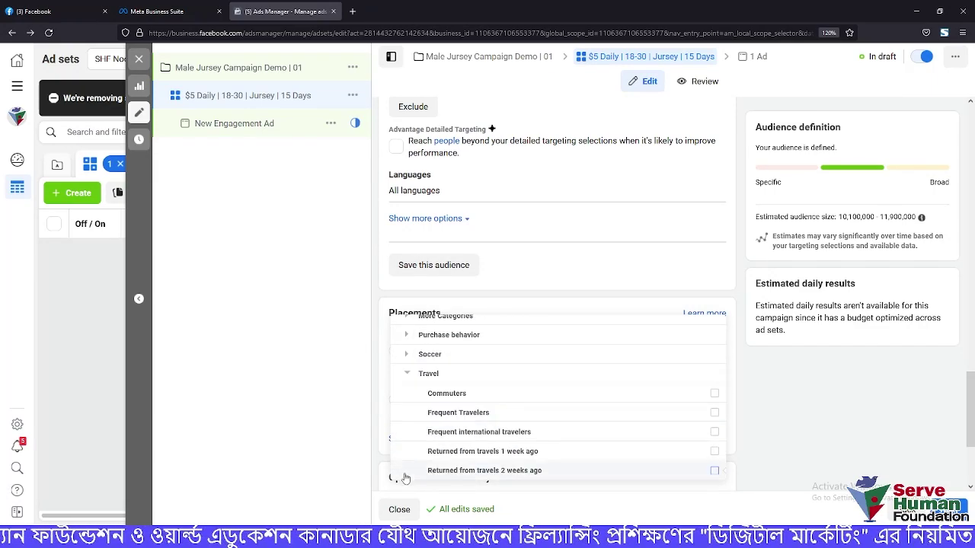
Collapse the Behaviors category and close the list of detailed targeting categories
scroll(415, 445, "up", 5)
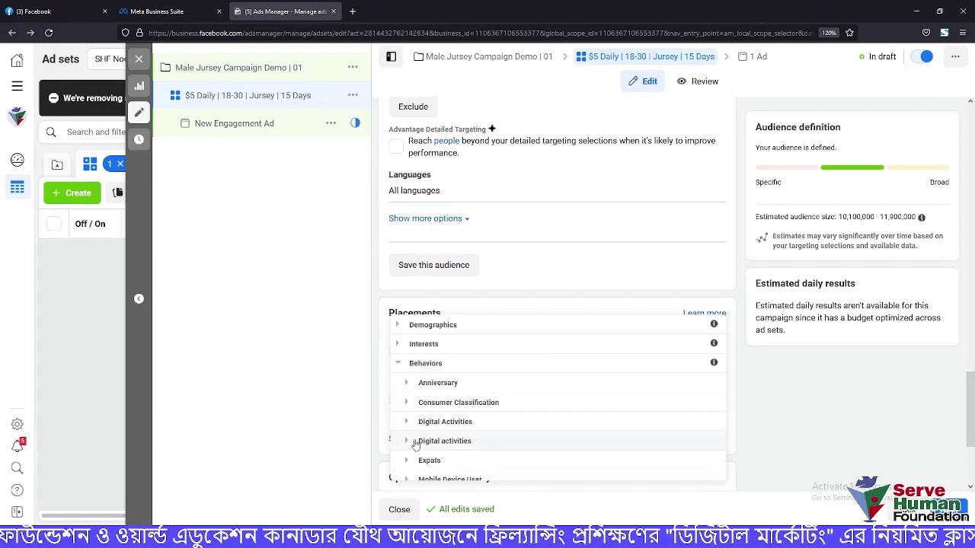
left_click(399, 366)
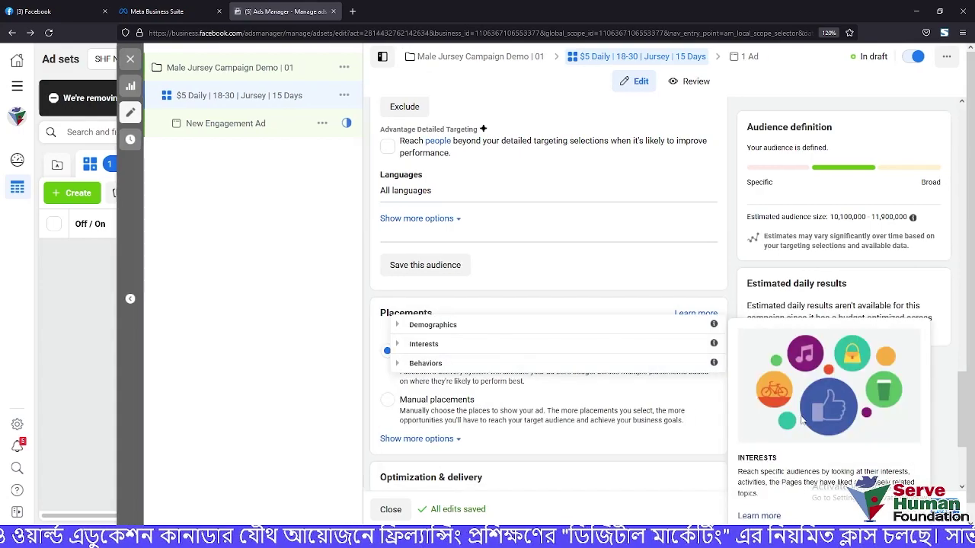
left_click(418, 287)
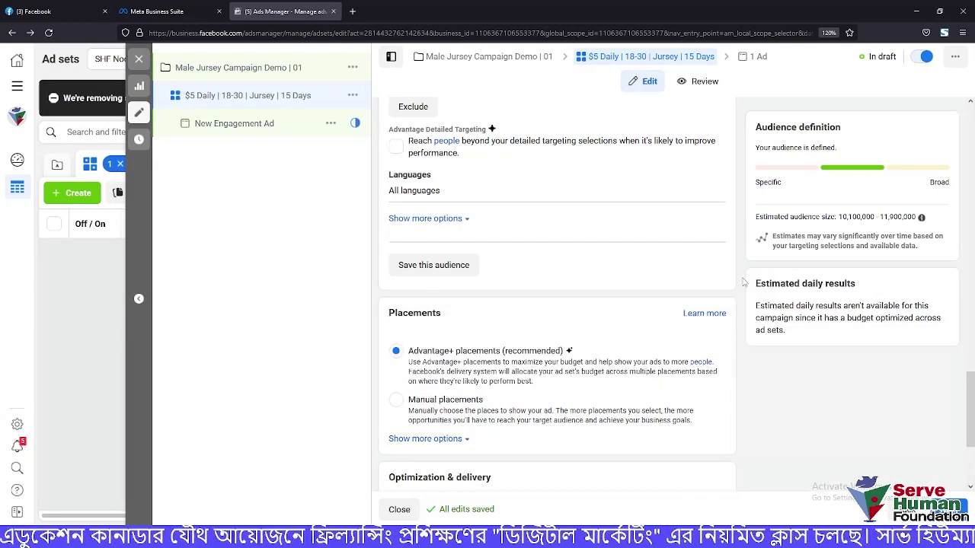
scroll(418, 287, "up", 3)
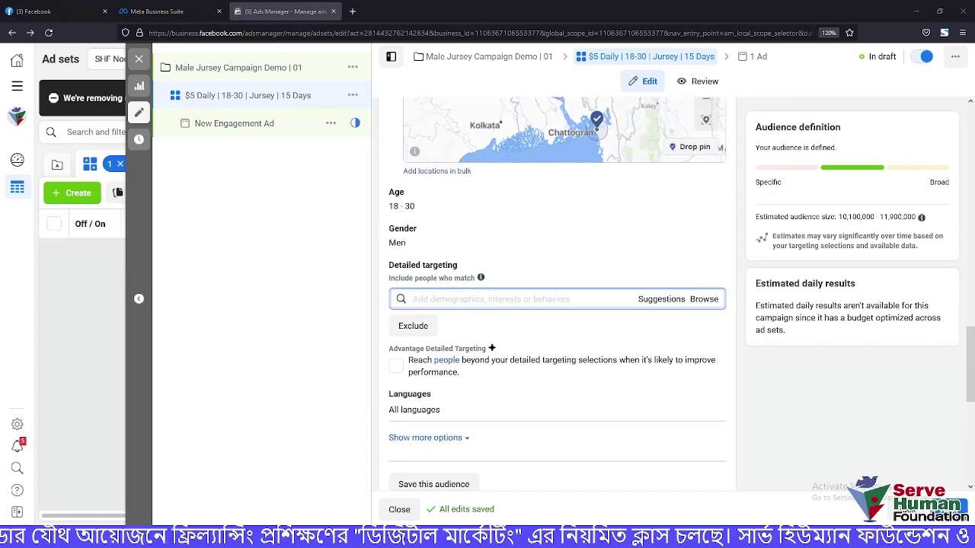
Switch to the Google Meet class window to check on the session, and return to Ads Manager
left_click(98, 485)
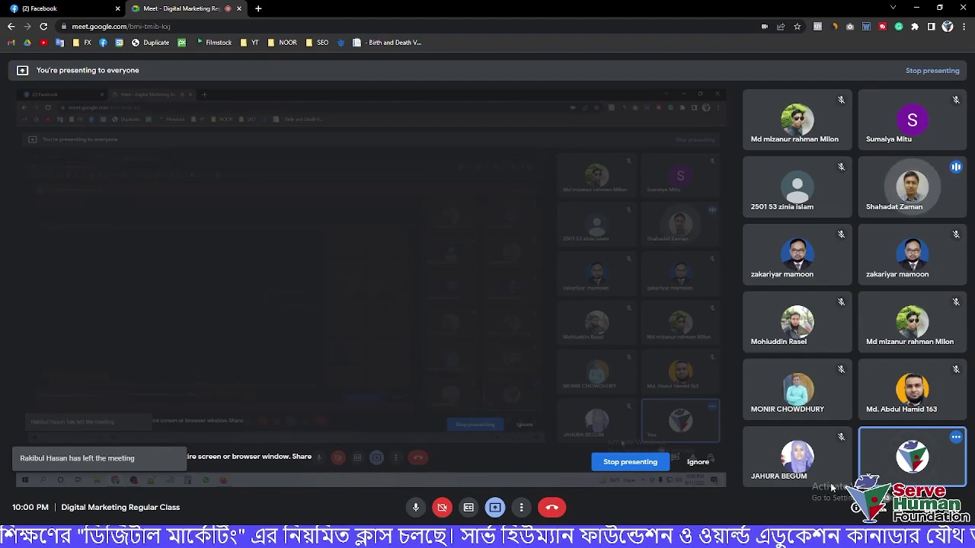
left_click(916, 8)
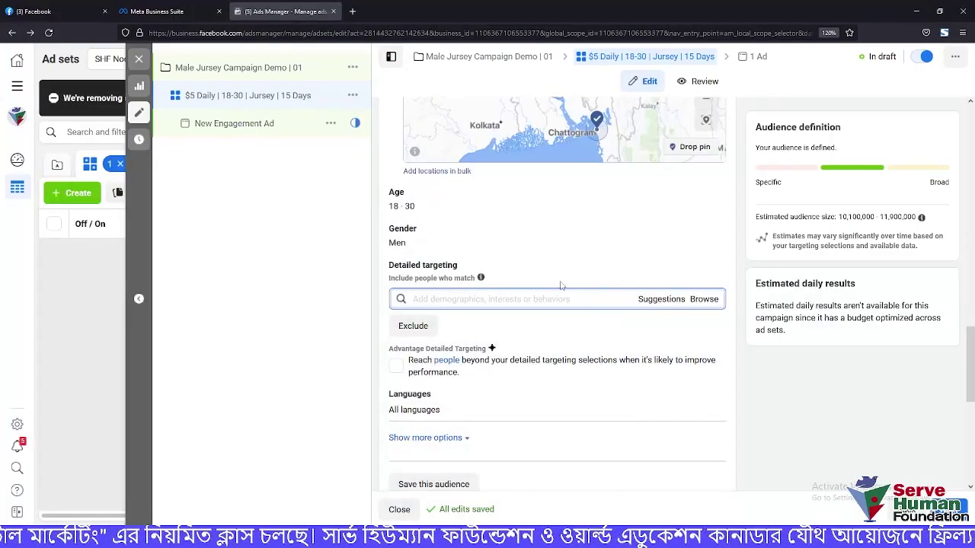
Search detailed targeting for "students", add the Student interest, and dismiss the cost warning
scroll(561, 286, "up", 1)
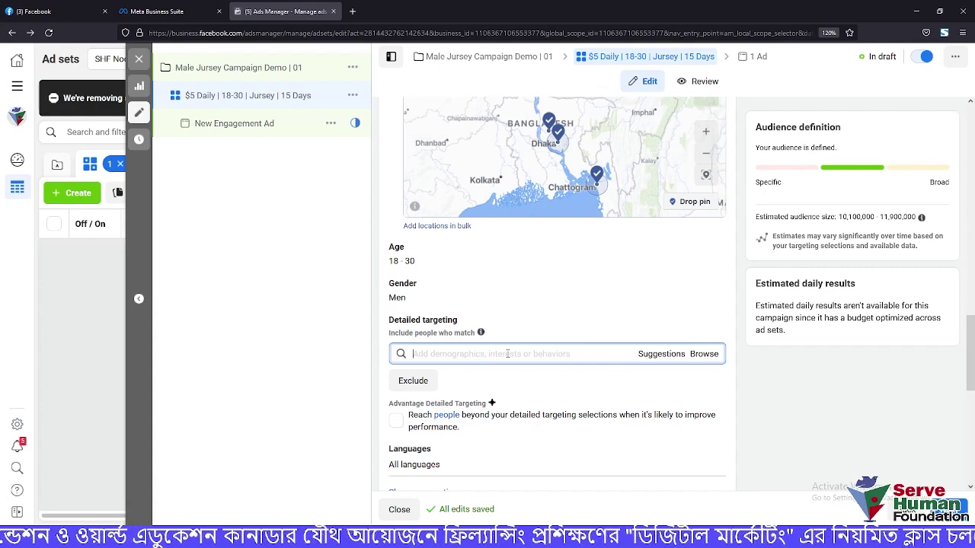
type("students")
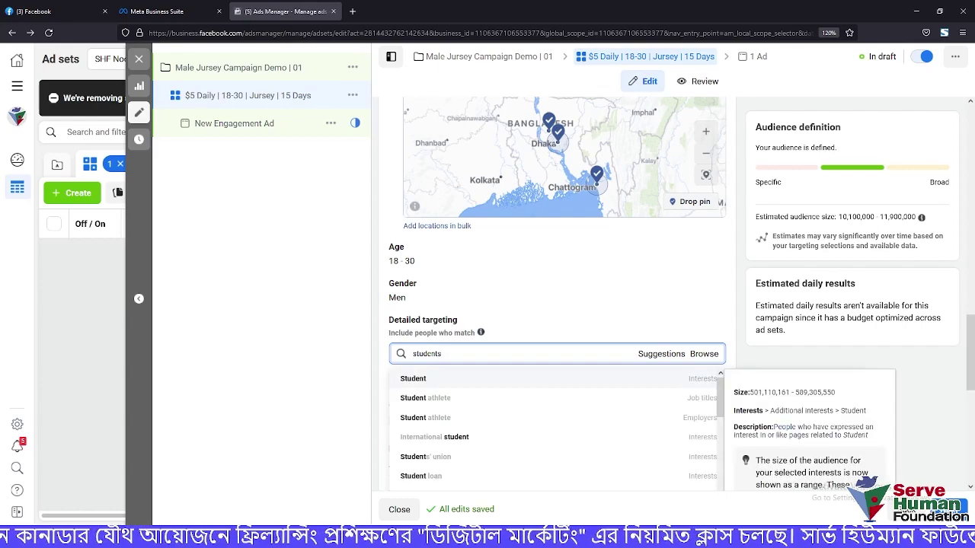
left_click(468, 381)
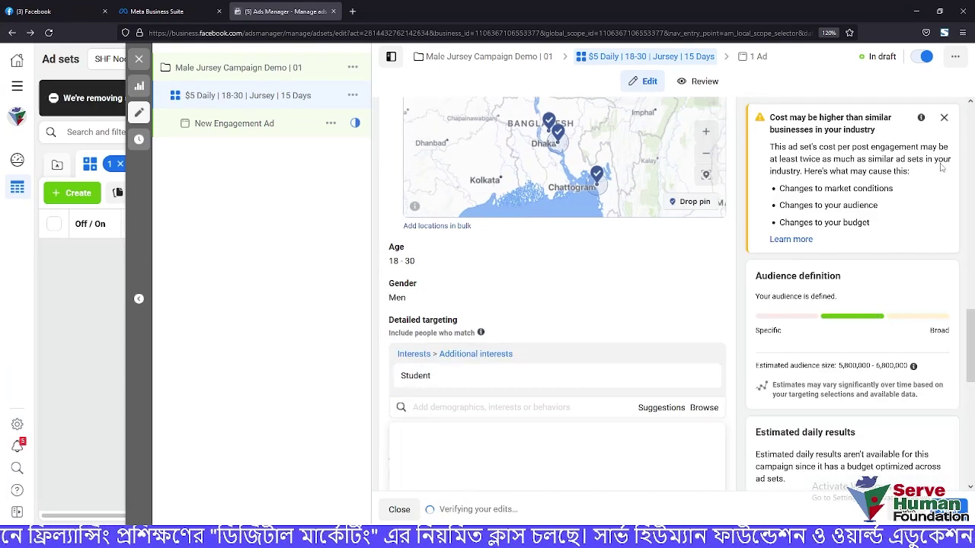
left_click(945, 118)
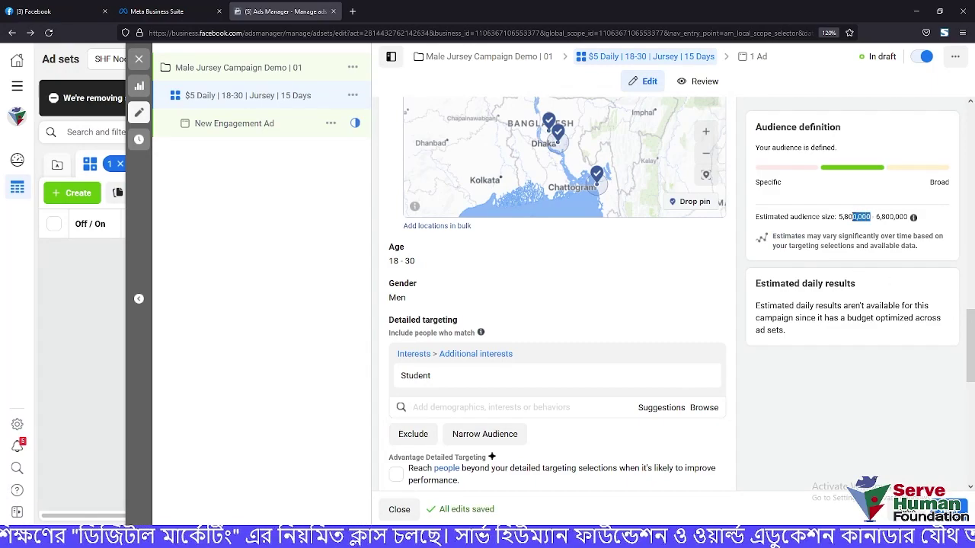
Highlight the estimated audience size range in the audience definition
left_click(853, 217)
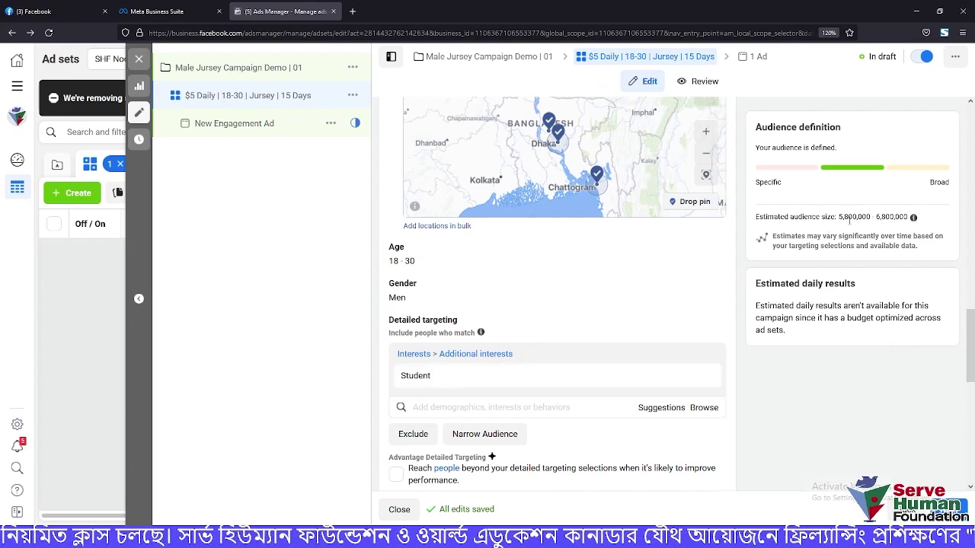
left_click_drag(840, 217, 892, 217)
left_click(895, 217)
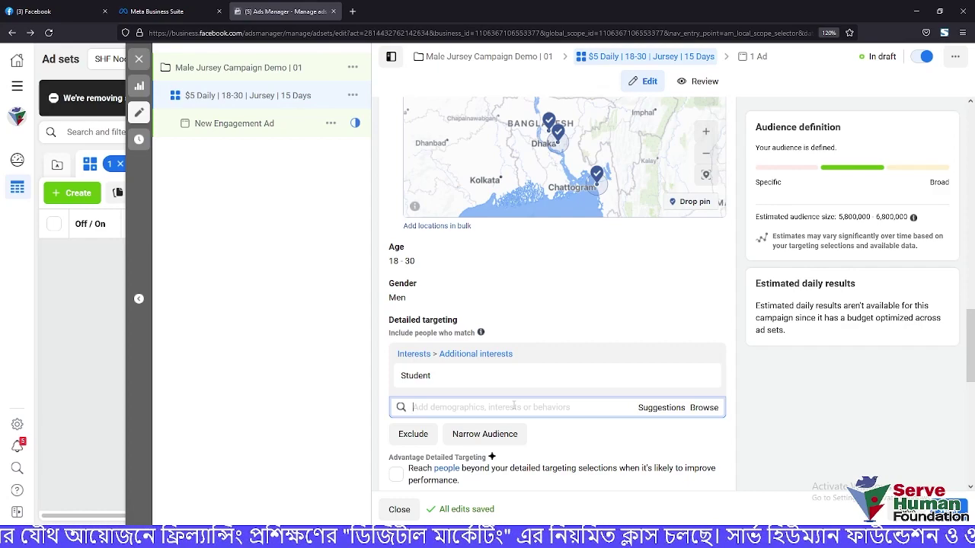
Search detailed targeting for "young" and review the suggested interests
type("young")
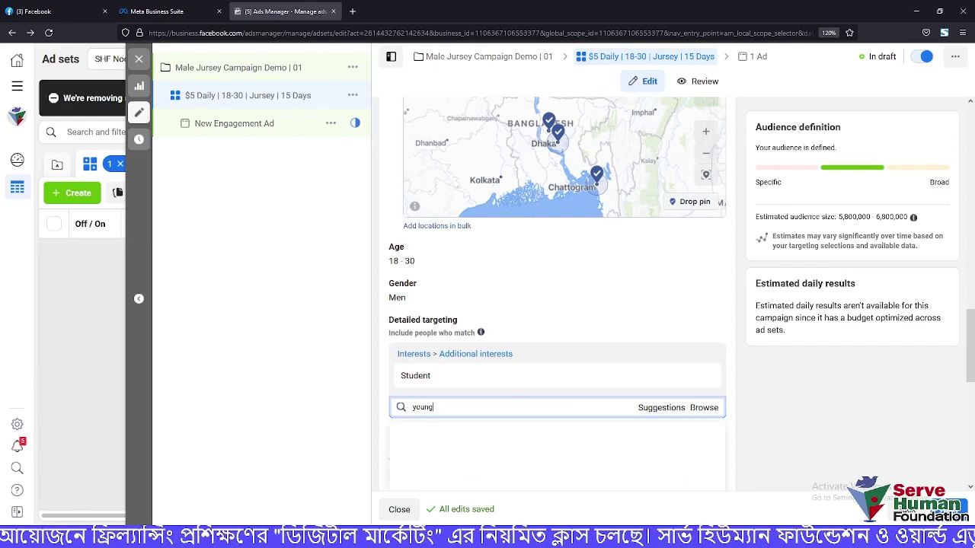
scroll(615, 378, "down", 1)
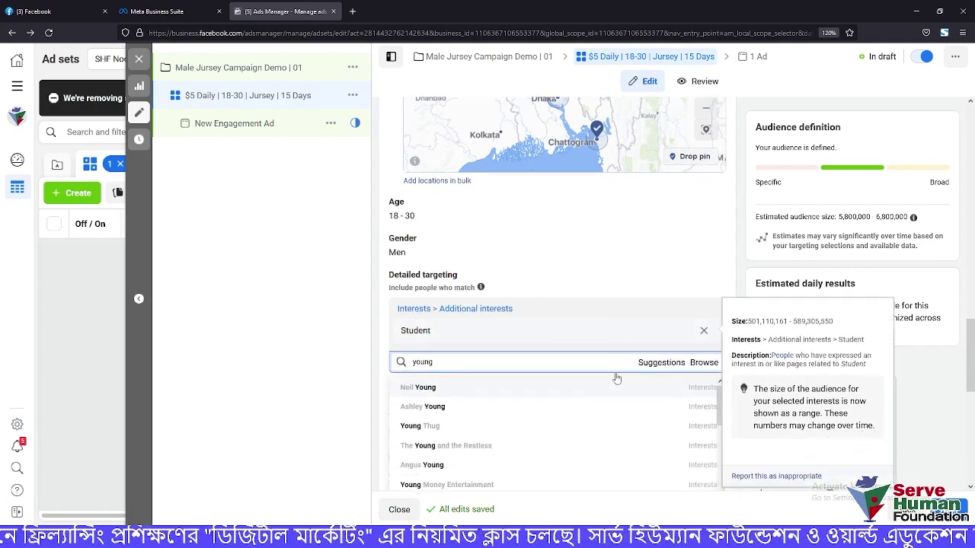
scroll(572, 363, "down", 1)
scroll(572, 363, "down", 1)
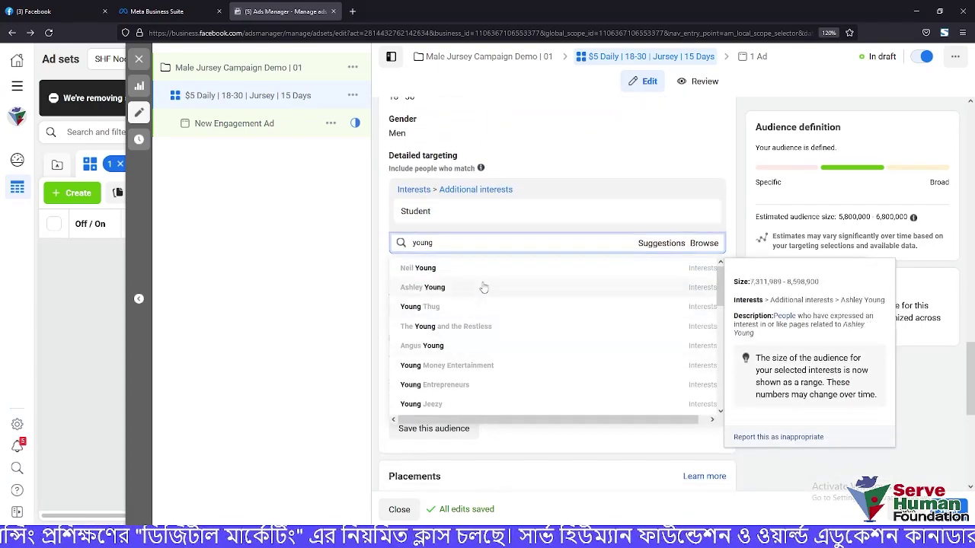
scroll(484, 373, "down", 1)
scroll(485, 379, "down", 4)
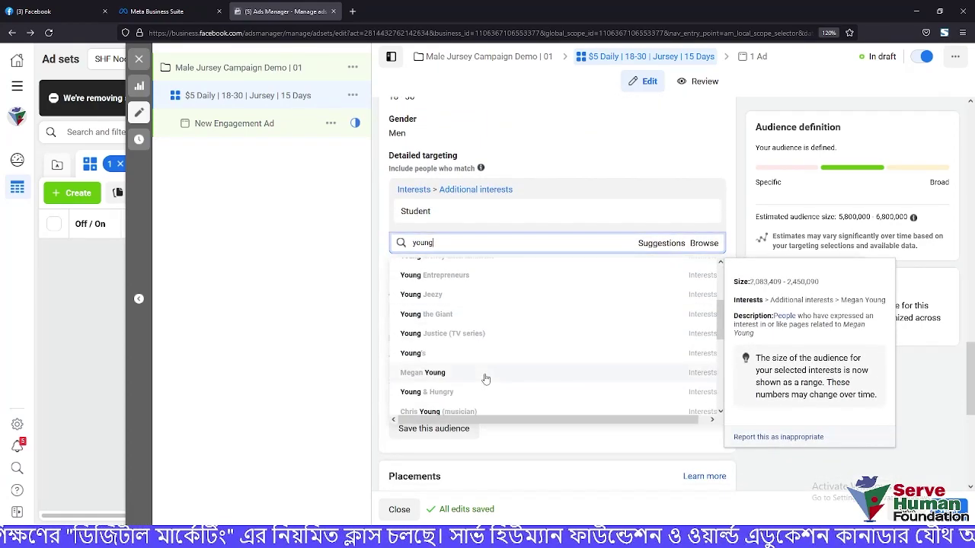
scroll(485, 377, "down", 1)
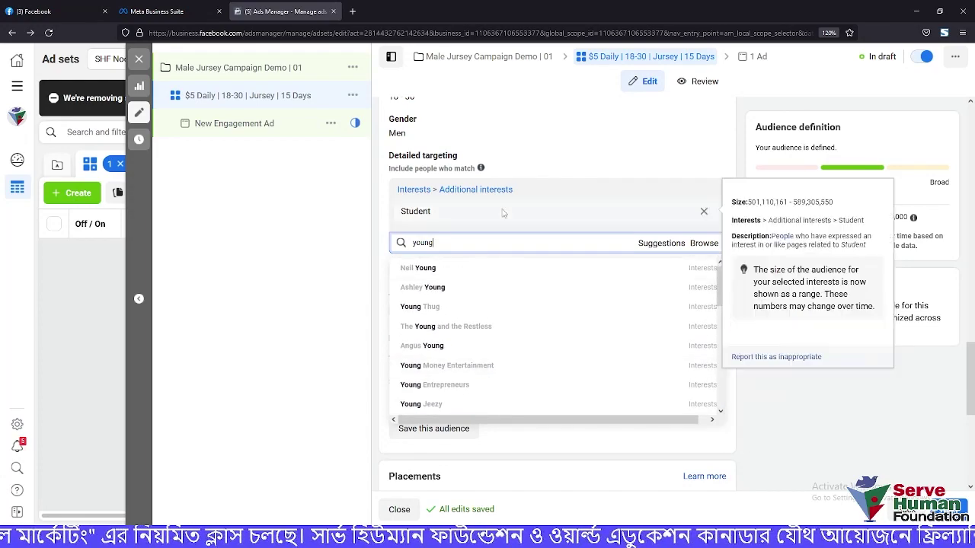
Search detailed targeting for "Game", review the suggested interests and behaviors, and close the list without adding any
double_click(470, 242)
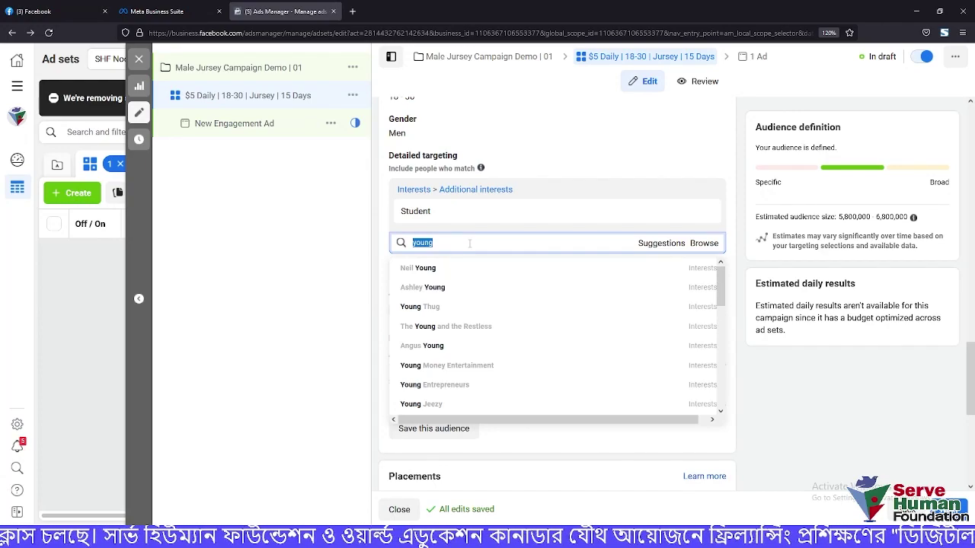
type("Game")
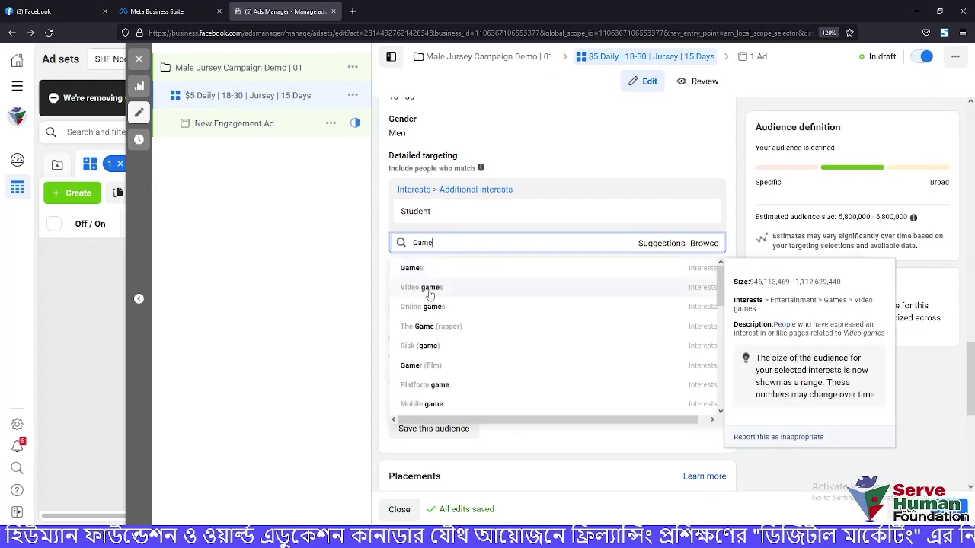
scroll(458, 311, "down", 10)
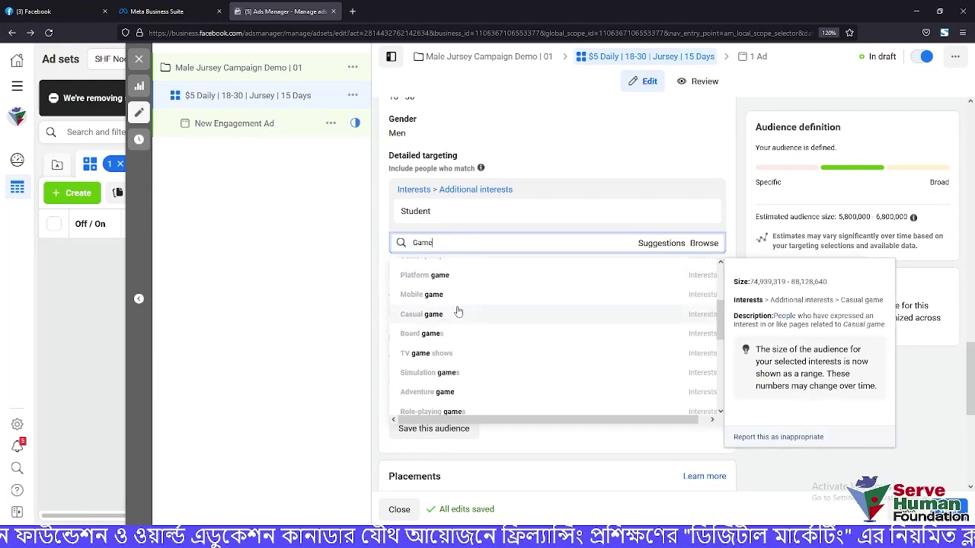
scroll(458, 319, "down", 2)
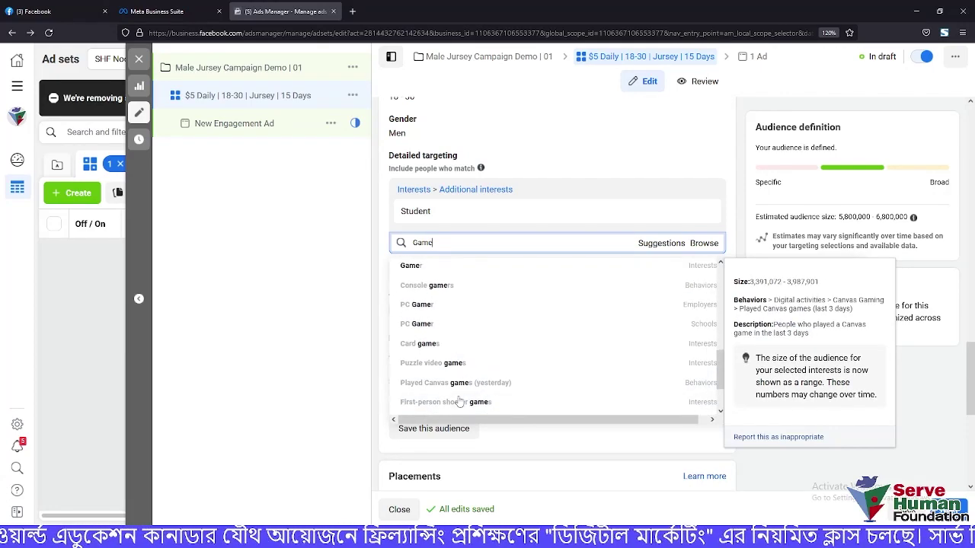
scroll(457, 398, "up", 5)
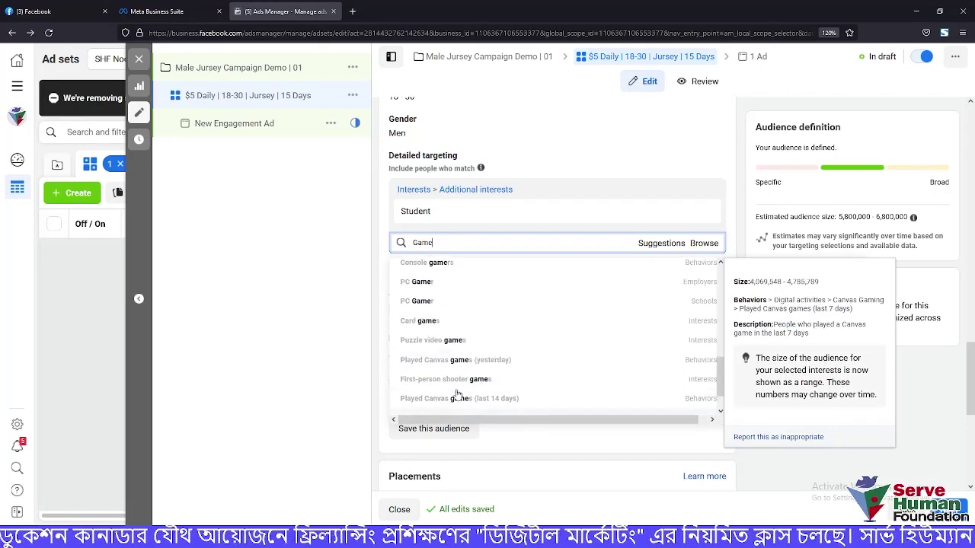
scroll(457, 380, "up", 5)
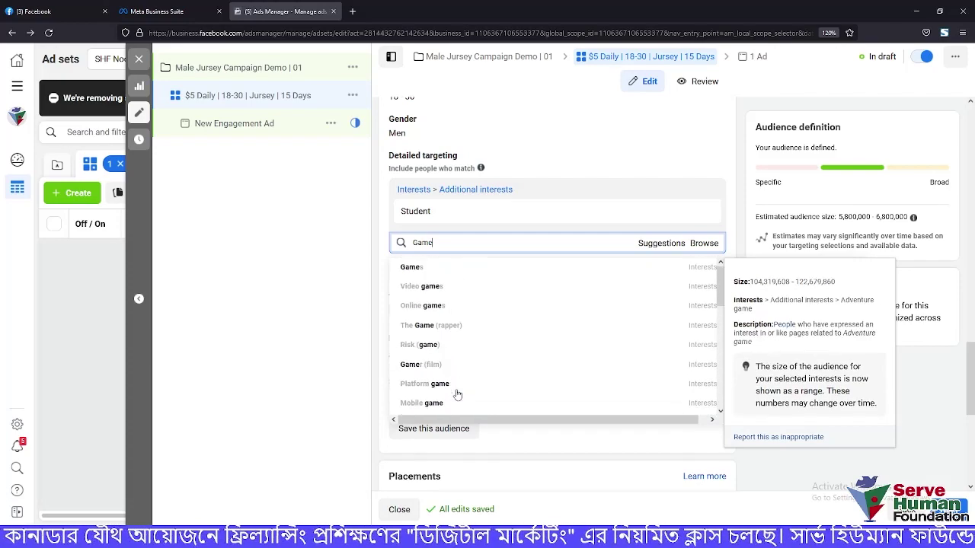
key("Escape")
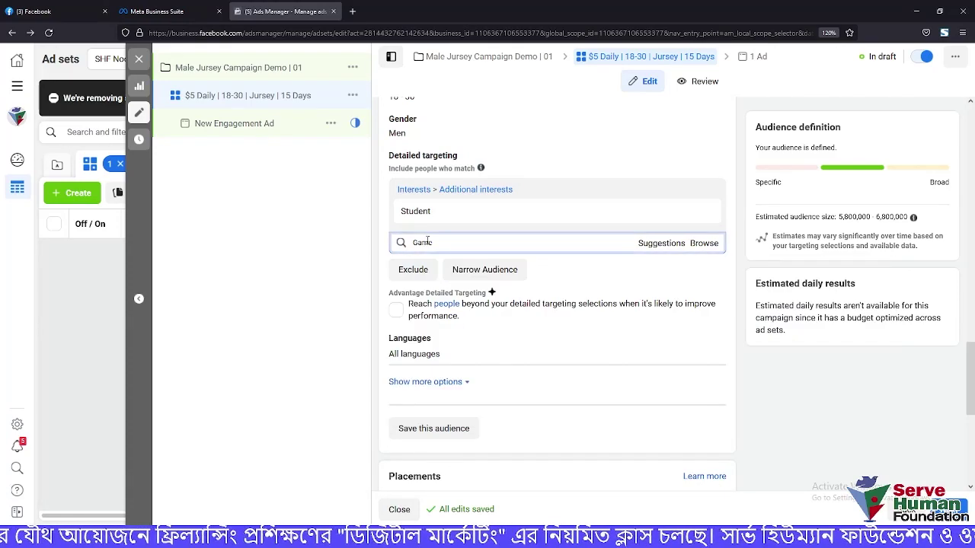
Search detailed targeting for "Football", add the Football interest, and dismiss the cost warning to check the estimated audience size
double_click(424, 242)
type("Football")
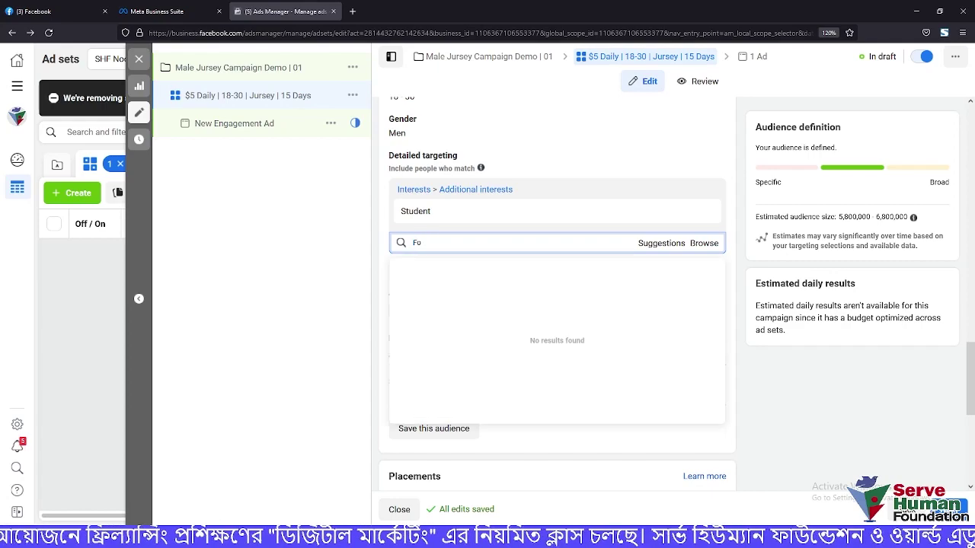
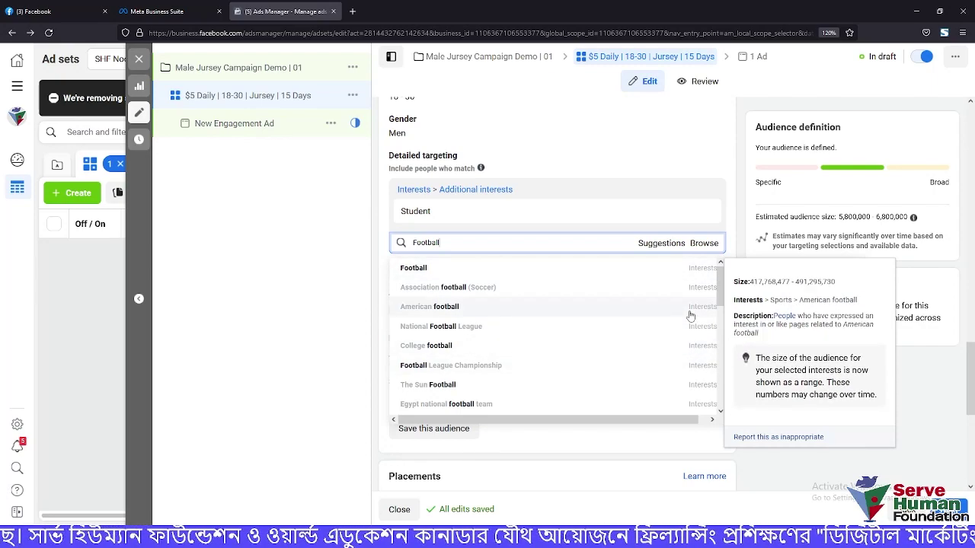
scroll(691, 315, "down", 8)
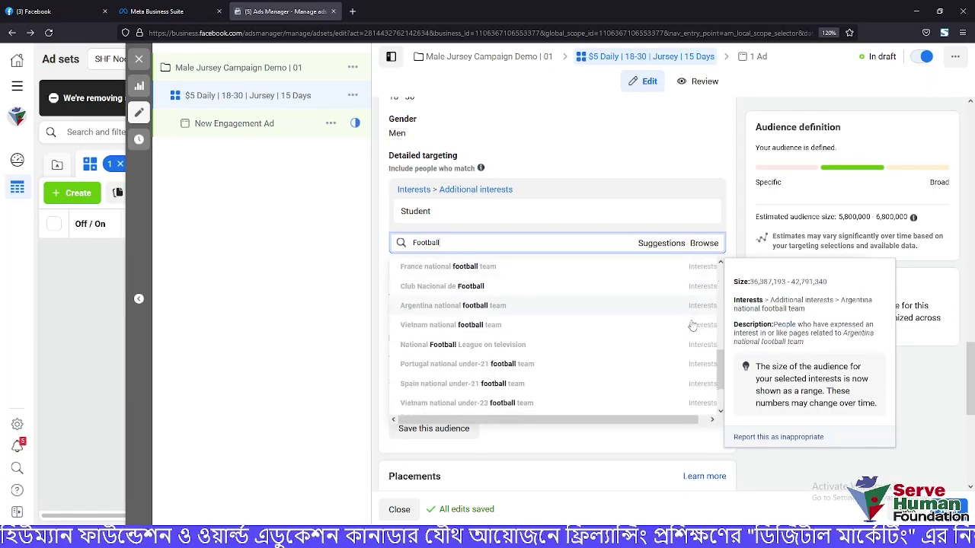
scroll(690, 328, "down", 2)
scroll(691, 332, "up", 10)
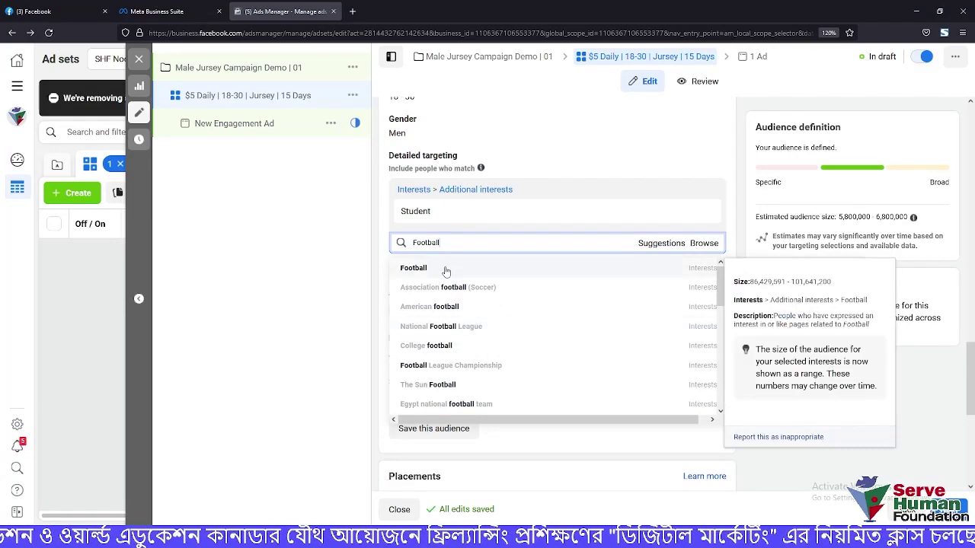
left_click(447, 271)
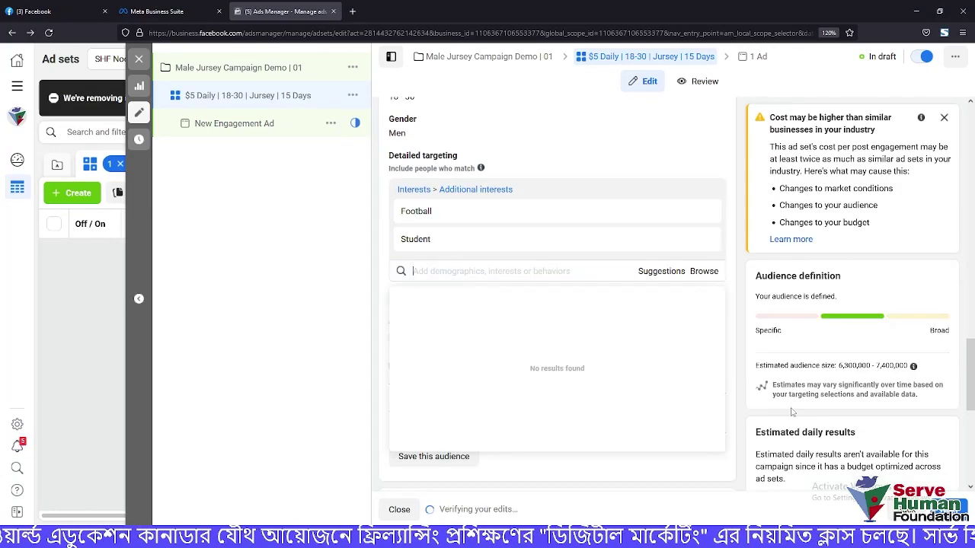
left_click(943, 117)
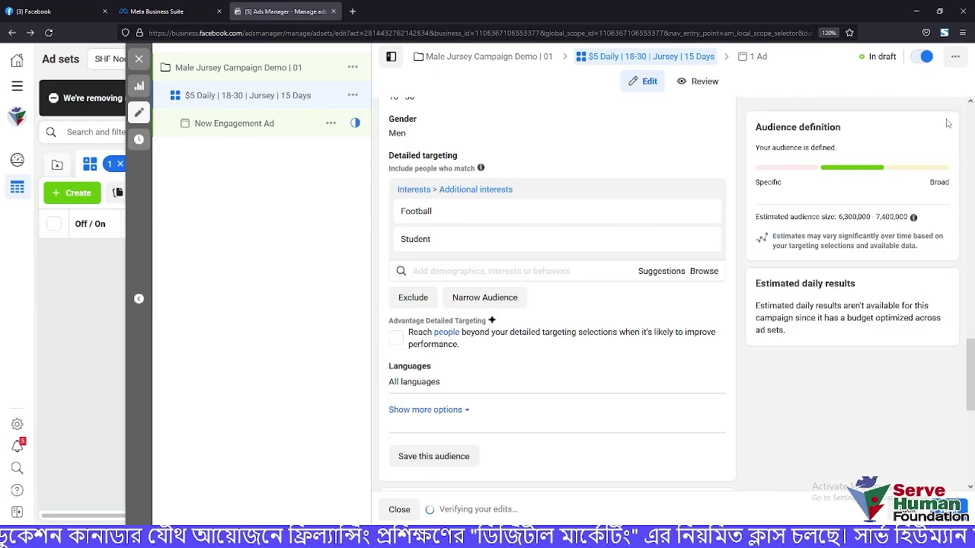
left_click_drag(872, 216, 852, 217)
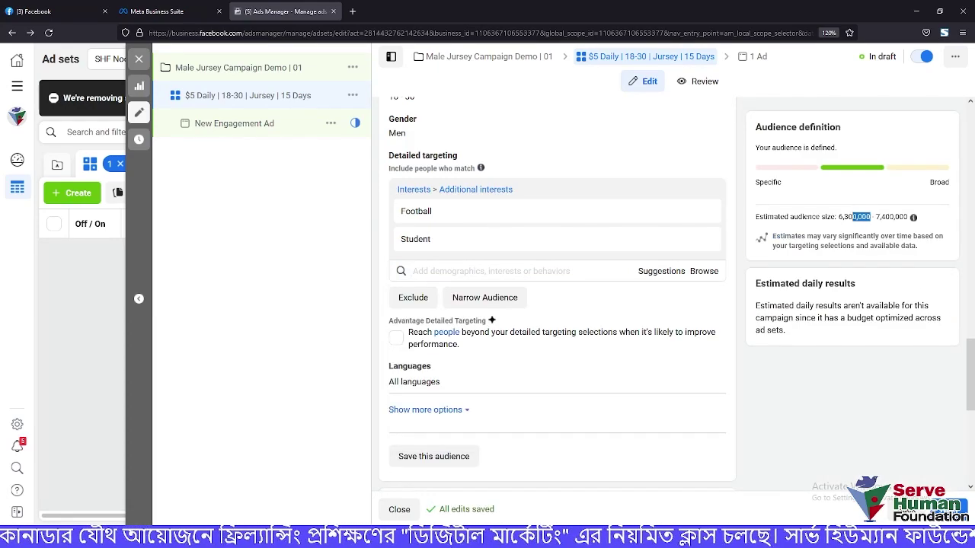
left_click(835, 216)
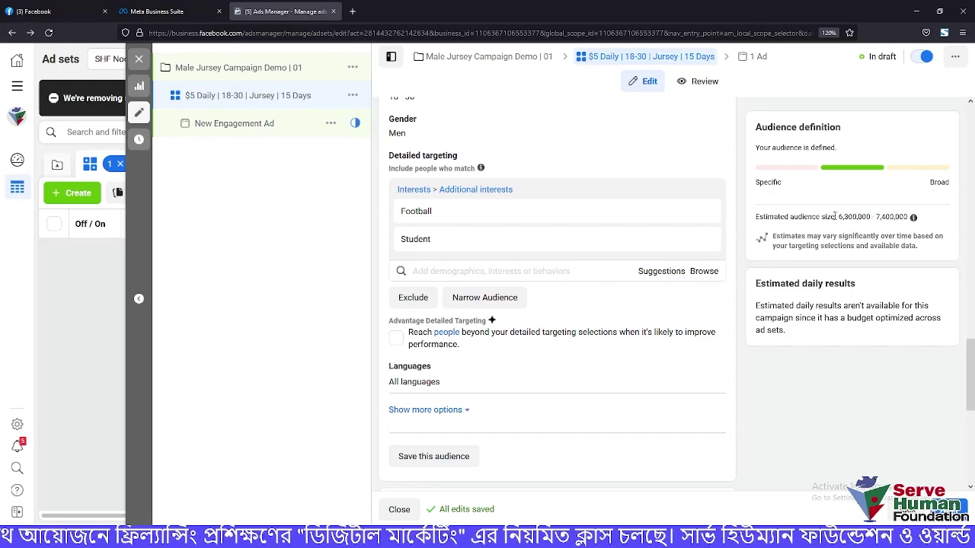
Search detailed targeting for "player" and review the suggested interests
left_click(512, 272)
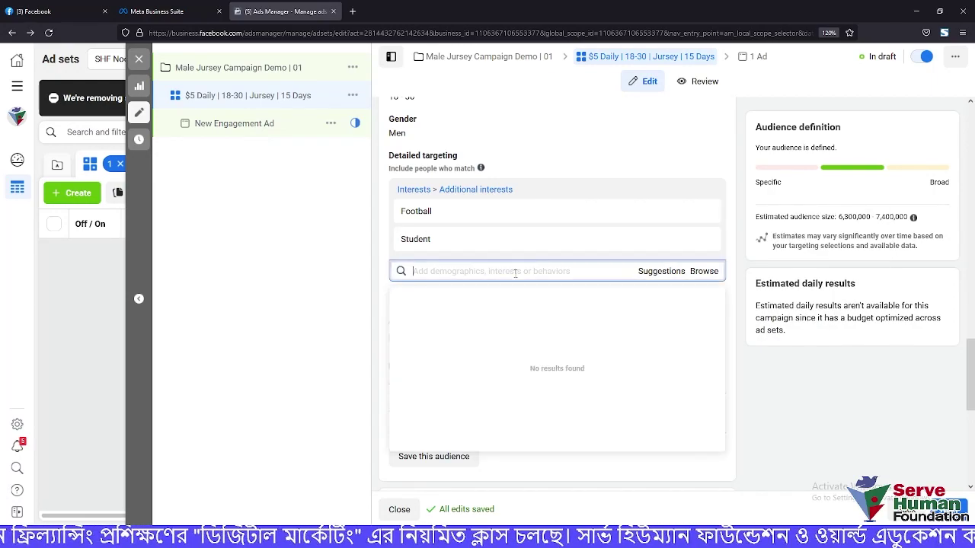
type("player")
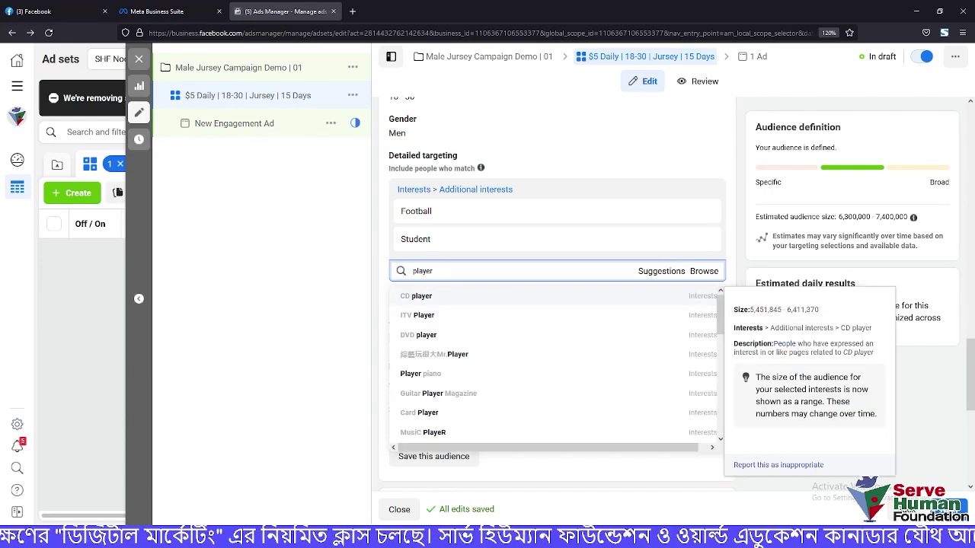
scroll(561, 331, "down", 5)
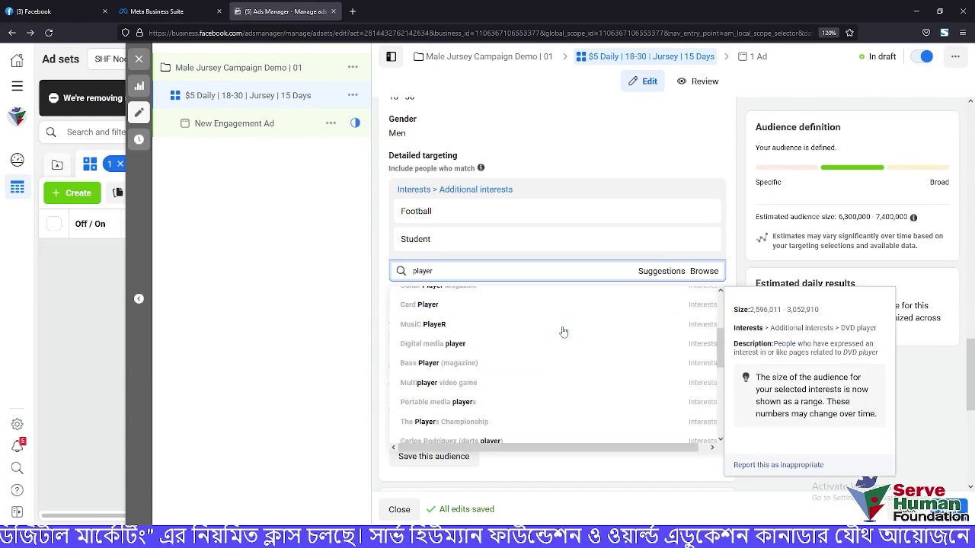
scroll(552, 340, "down", 6)
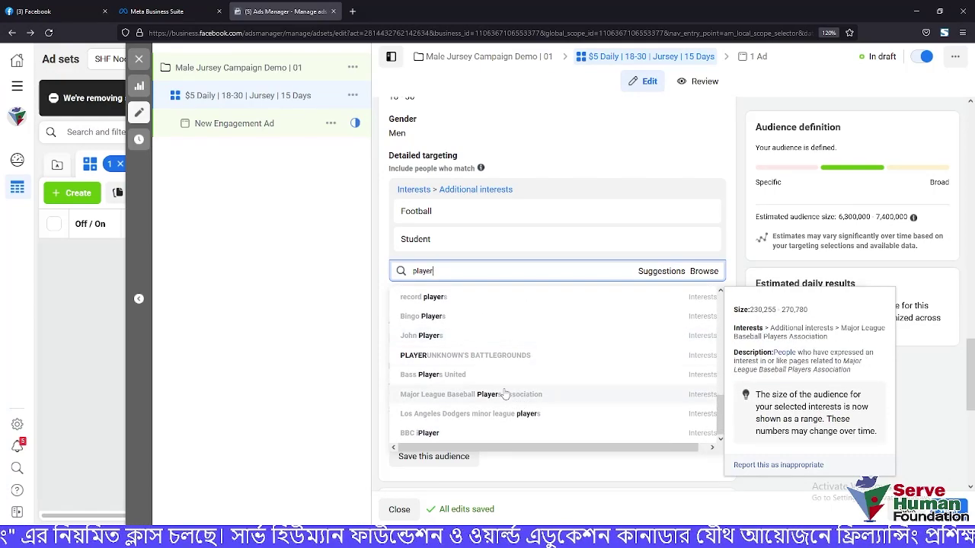
scroll(504, 393, "up", 10)
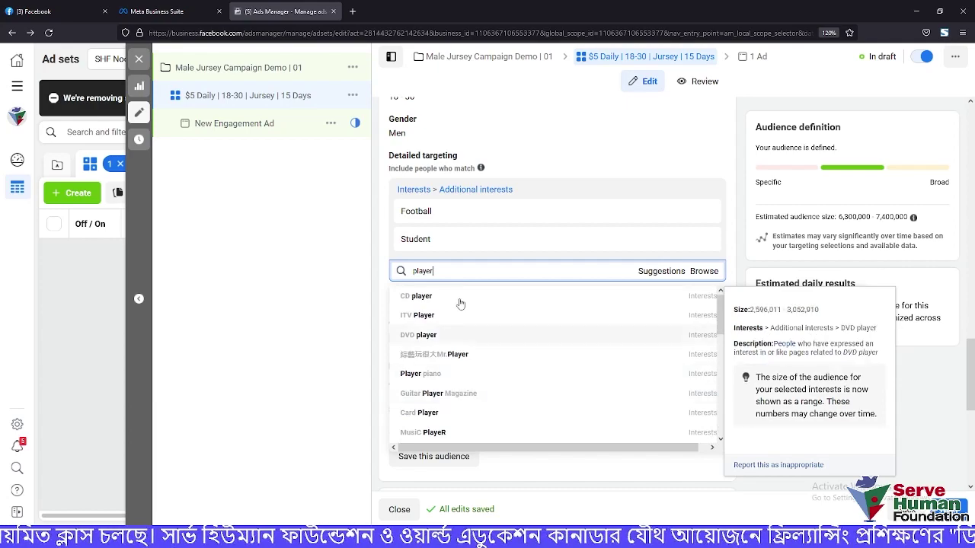
Replace the search term with "Clothing", add the Clothing interest, and dismiss the cost warning
double_click(435, 271)
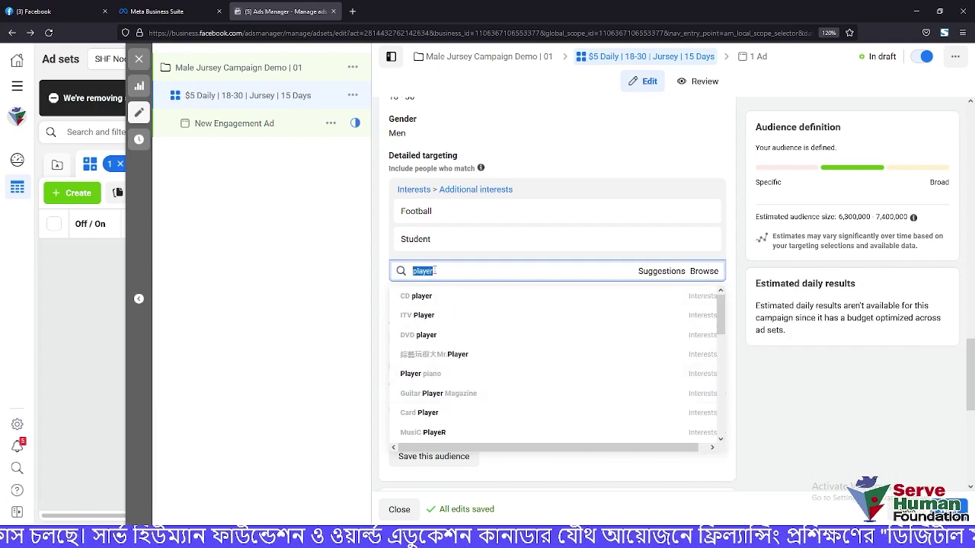
type("Co")
type("othing")
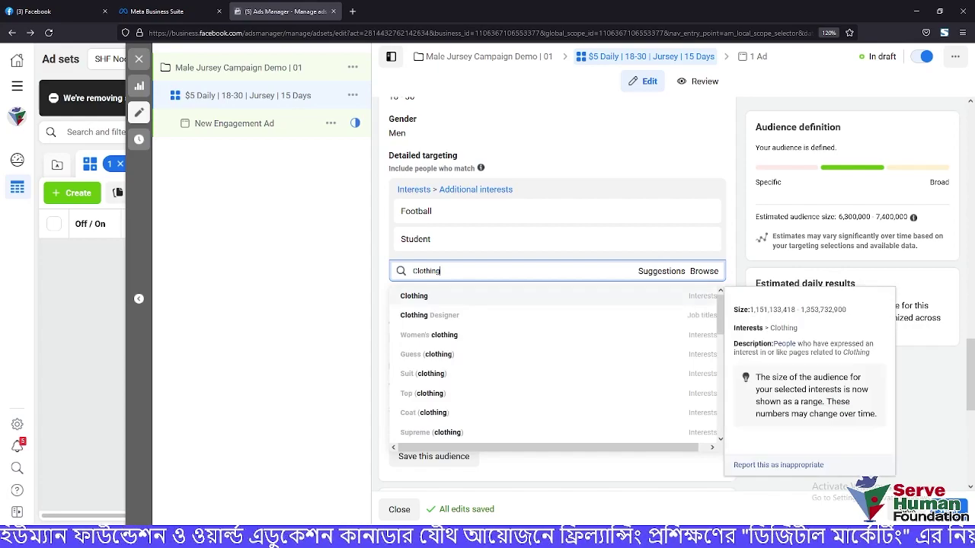
left_click(443, 298)
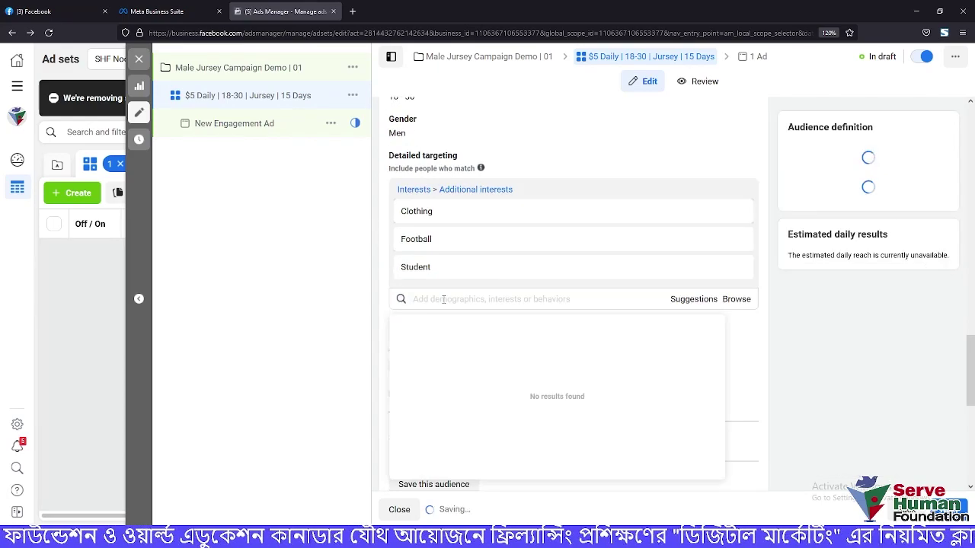
left_click(944, 118)
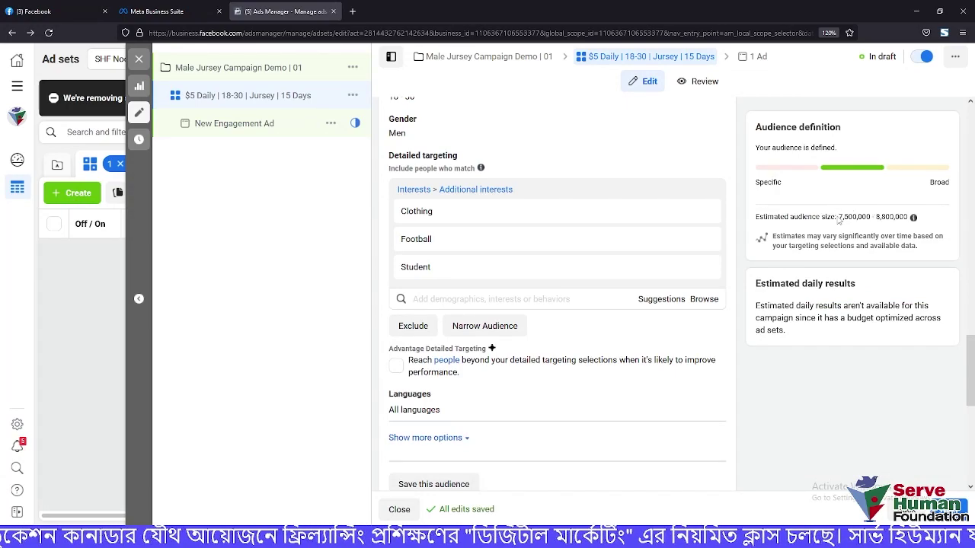
Search detailed targeting for "Playing", add the Association football (Soccer) interest, and dismiss the cost warning
left_click(460, 297)
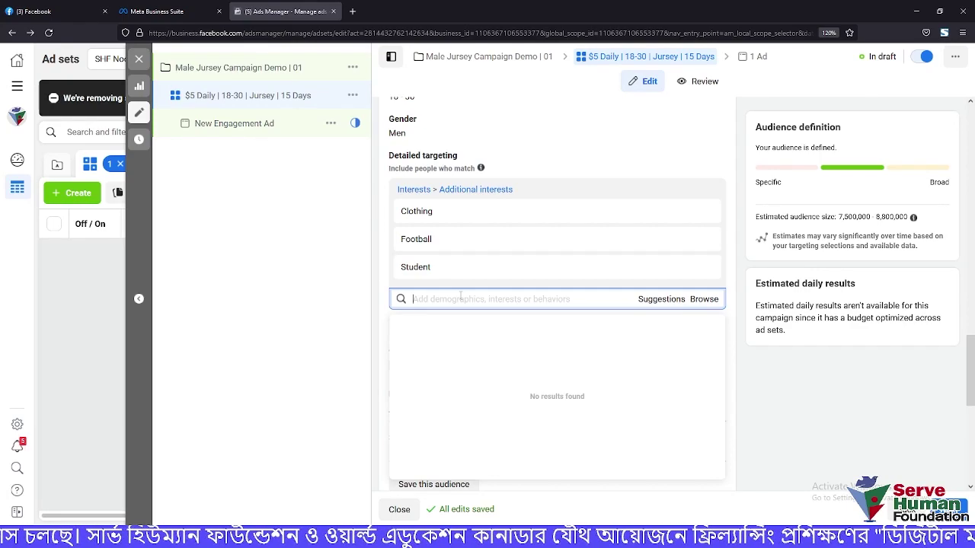
type("Playing")
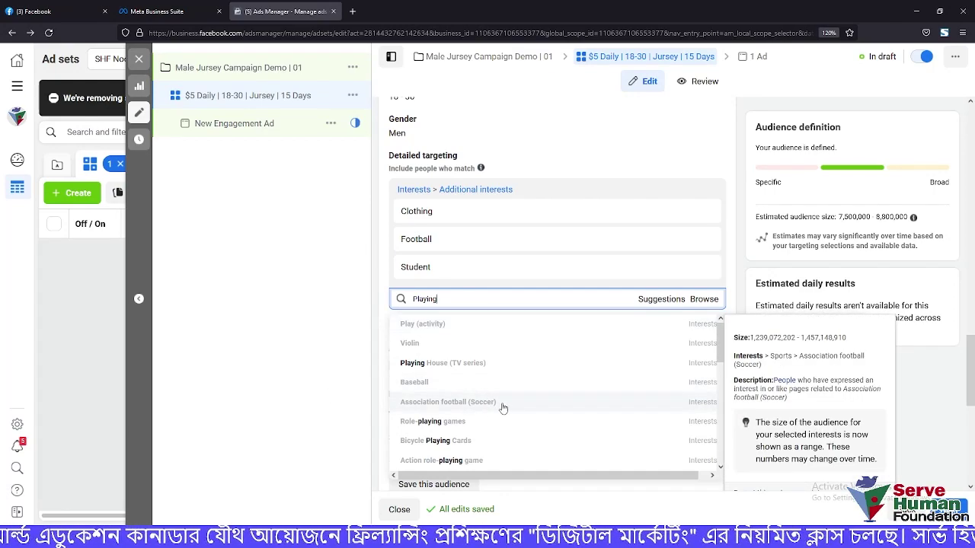
scroll(502, 409, "down", 2)
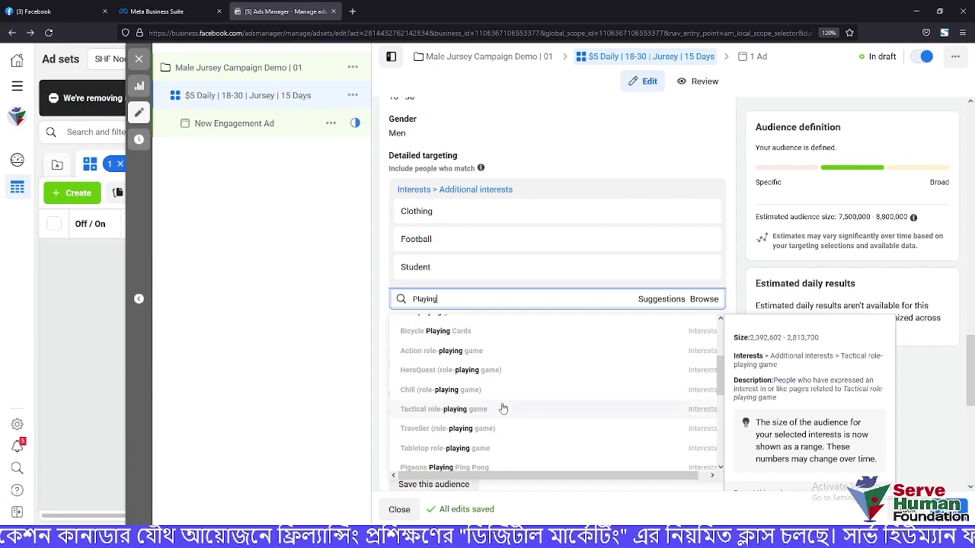
scroll(499, 408, "up", 1)
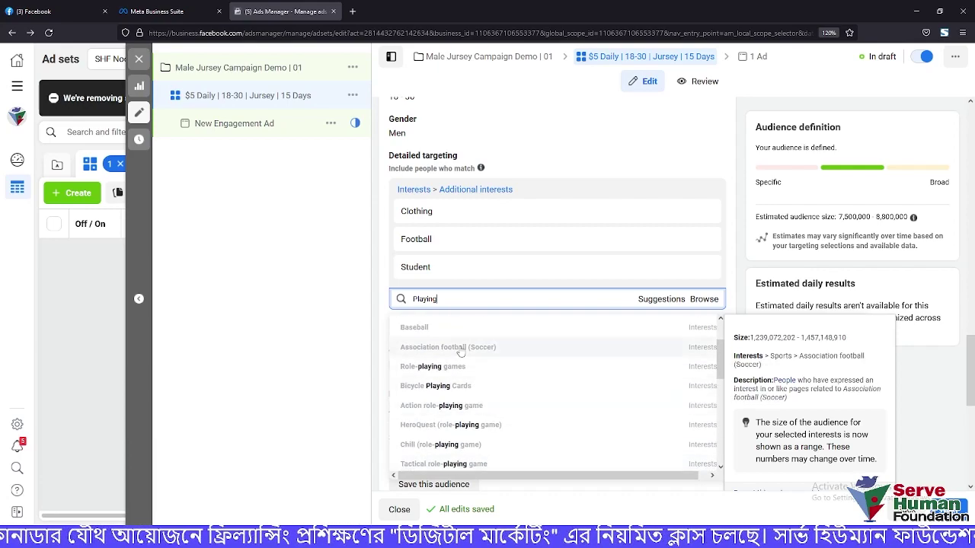
left_click(461, 348)
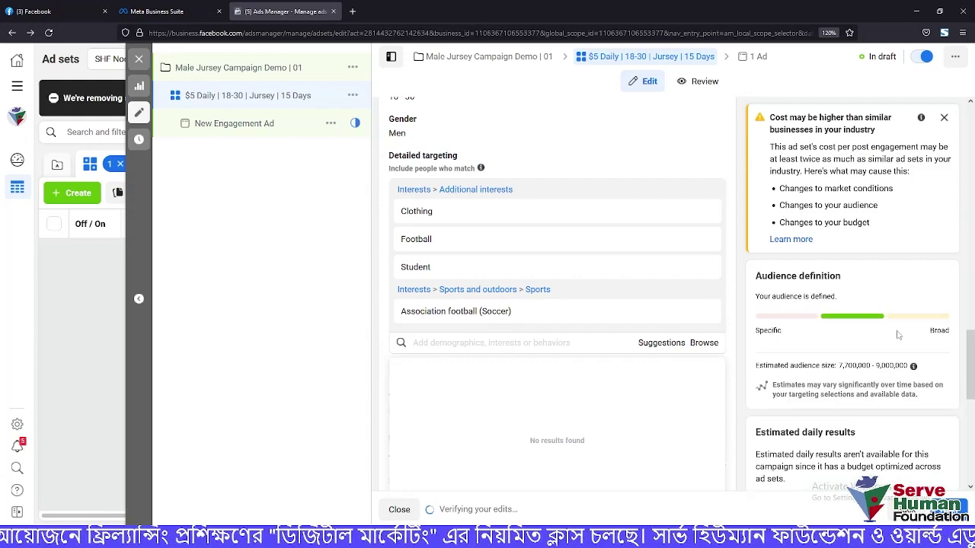
left_click(944, 117)
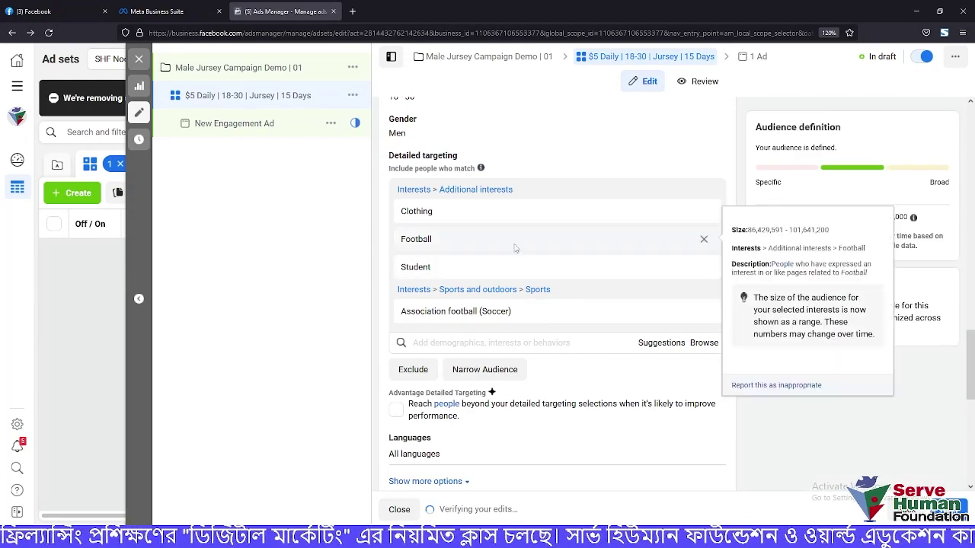
Add the Sports interest from the detailed targeting suggestions and dismiss the cost warning
scroll(686, 312, "down", 1)
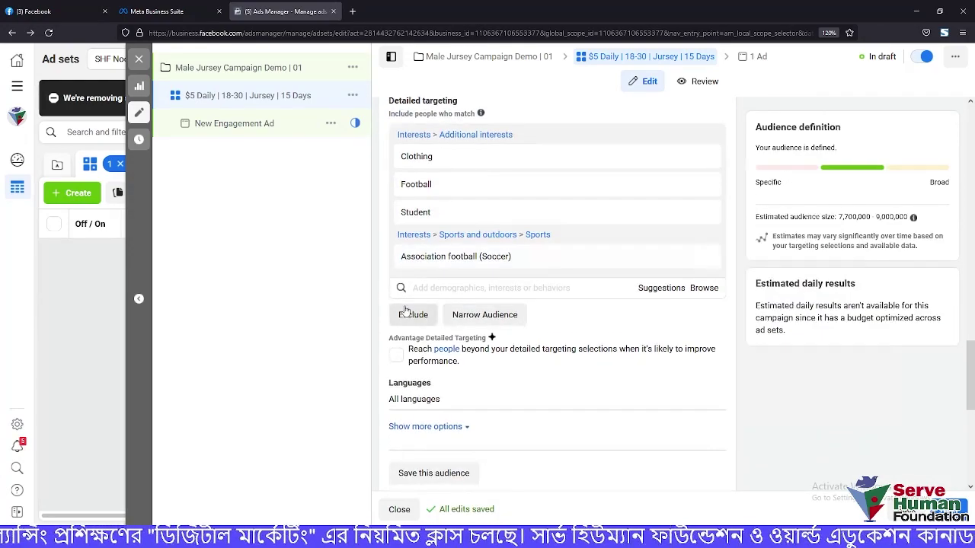
left_click(651, 292)
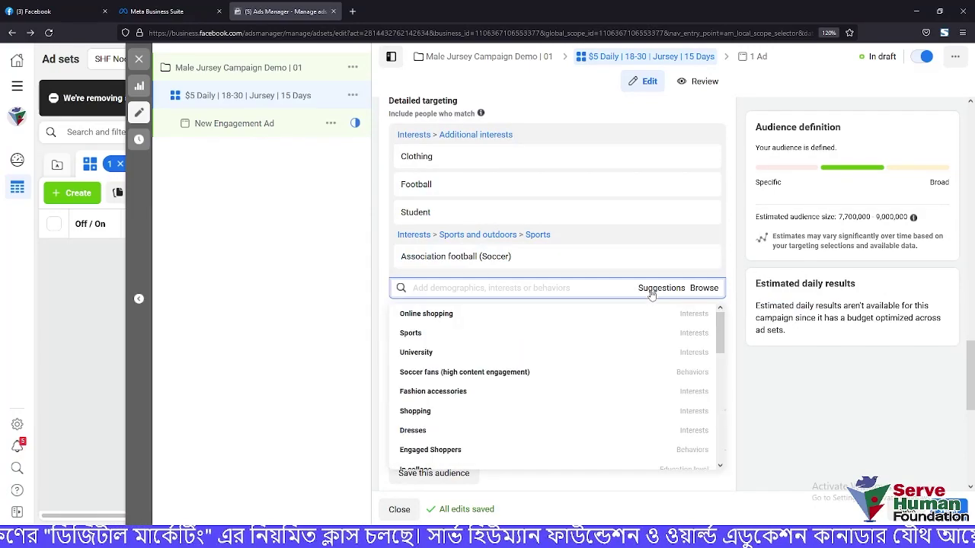
mouse_move(654, 337)
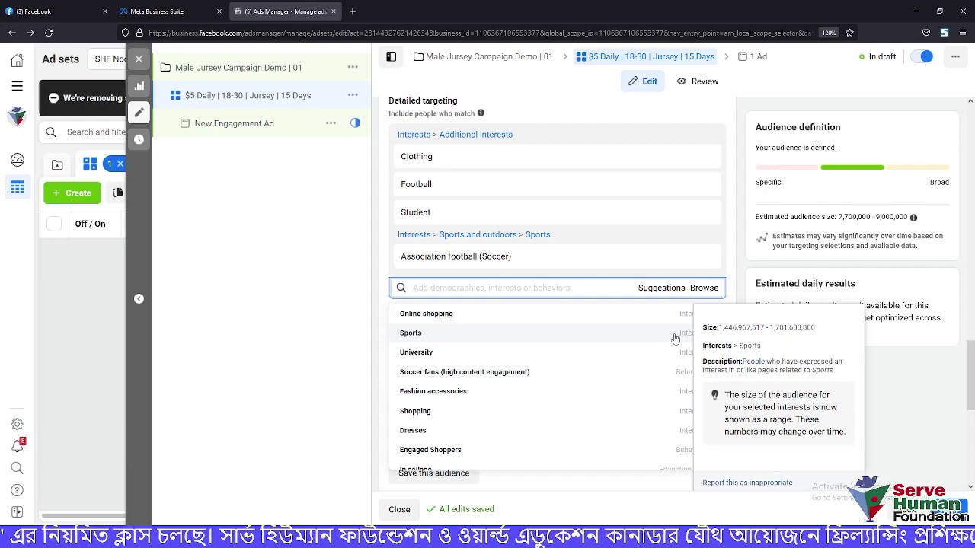
left_click(675, 338)
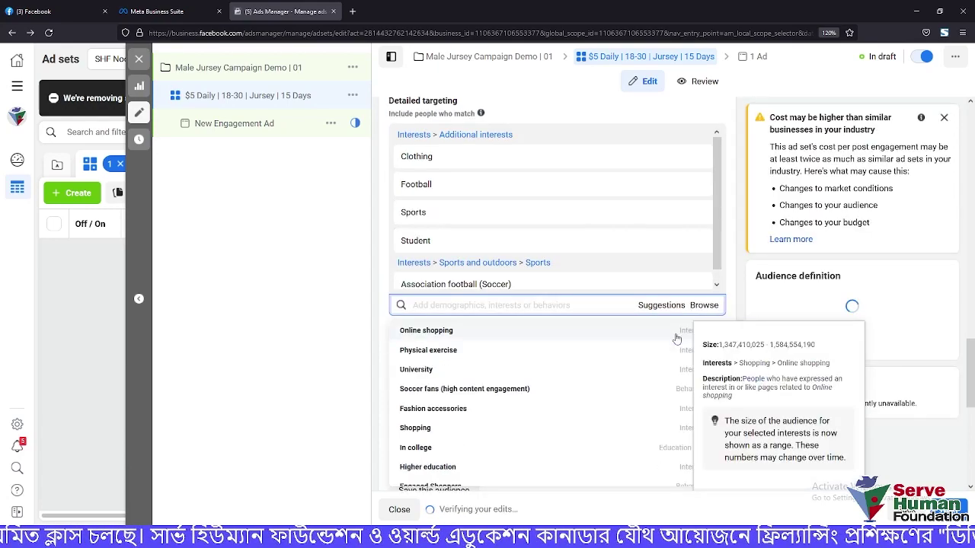
left_click(944, 118)
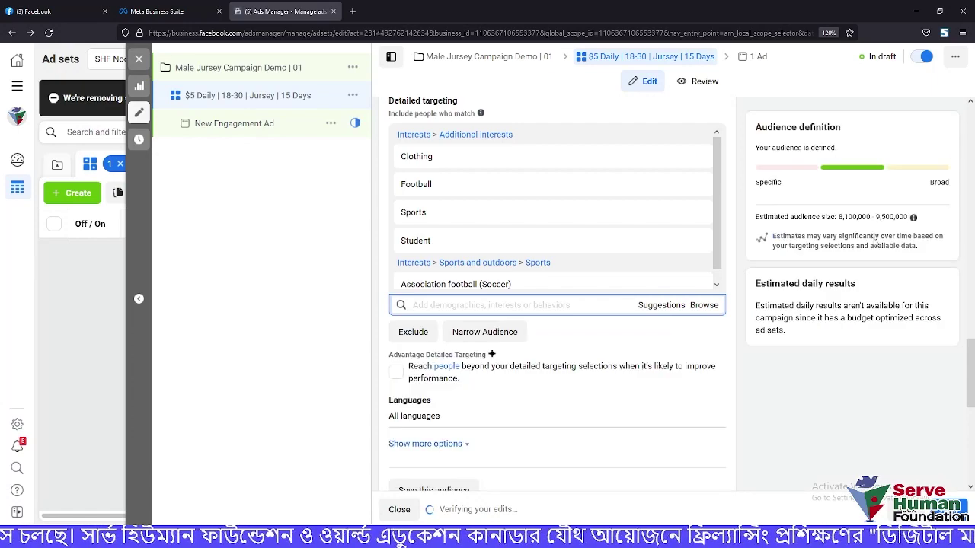
Add the Physical exercise interest and the In college education level from the detailed targeting suggestions
left_click(665, 306)
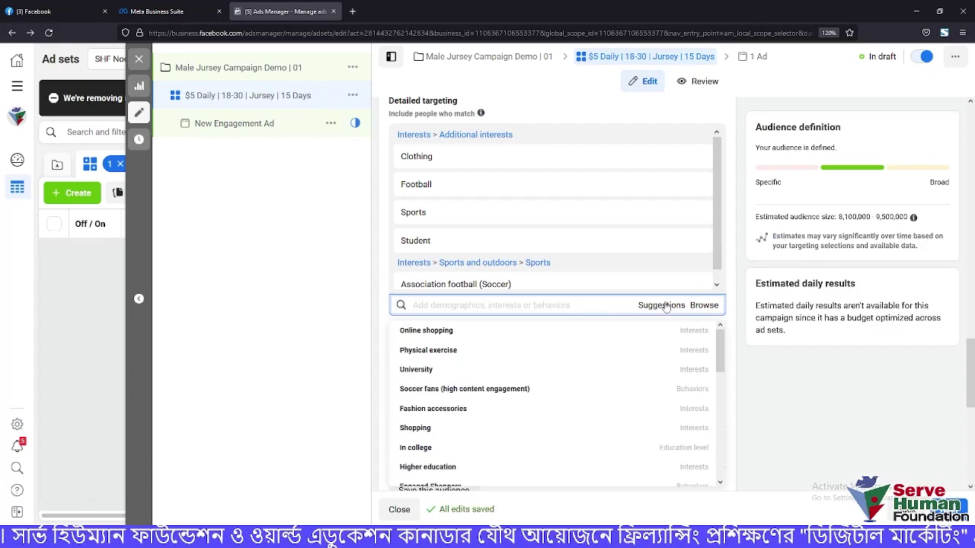
mouse_move(681, 354)
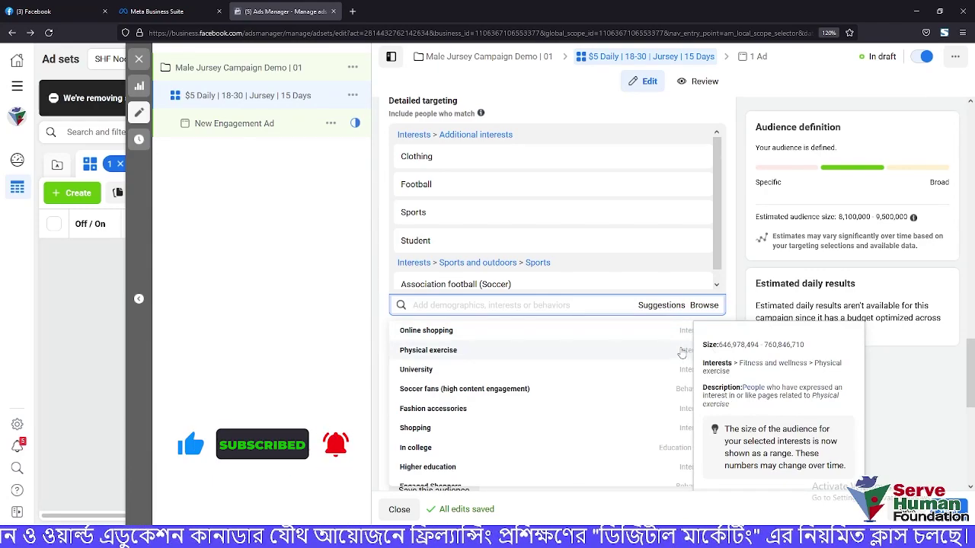
left_click(681, 352)
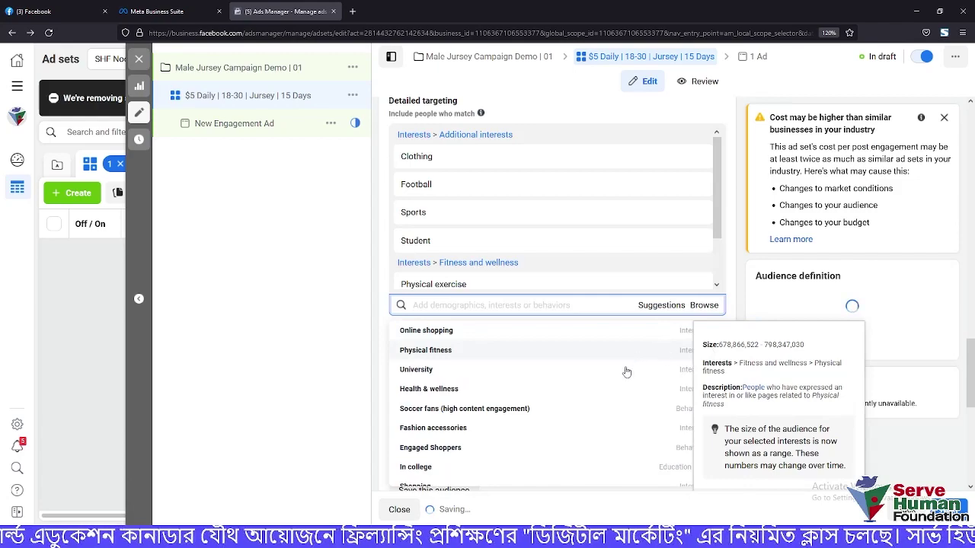
scroll(609, 397, "down", 3)
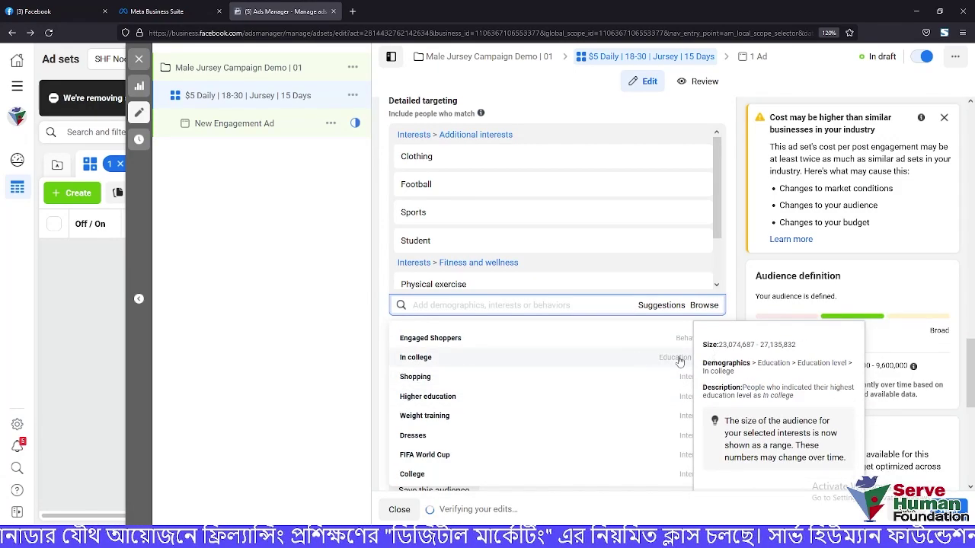
left_click(680, 360)
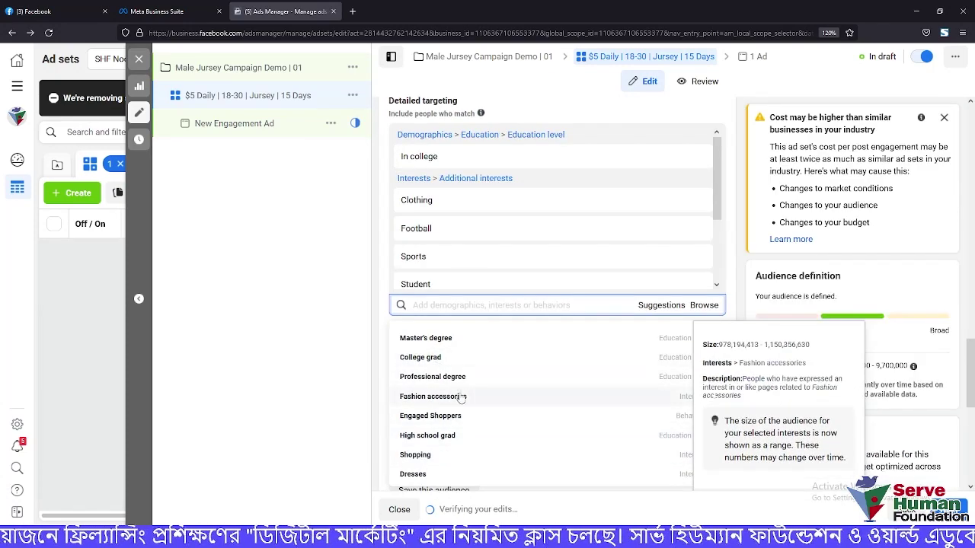
Add the FIFA World Cup and FIFA interests from the detailed targeting suggestions
scroll(454, 417, "up", 1)
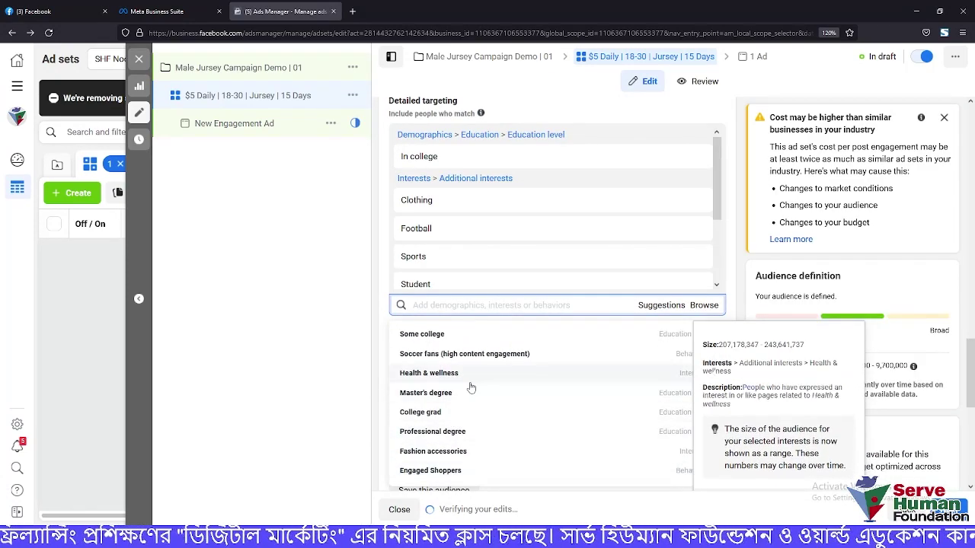
scroll(470, 387, "down", 2)
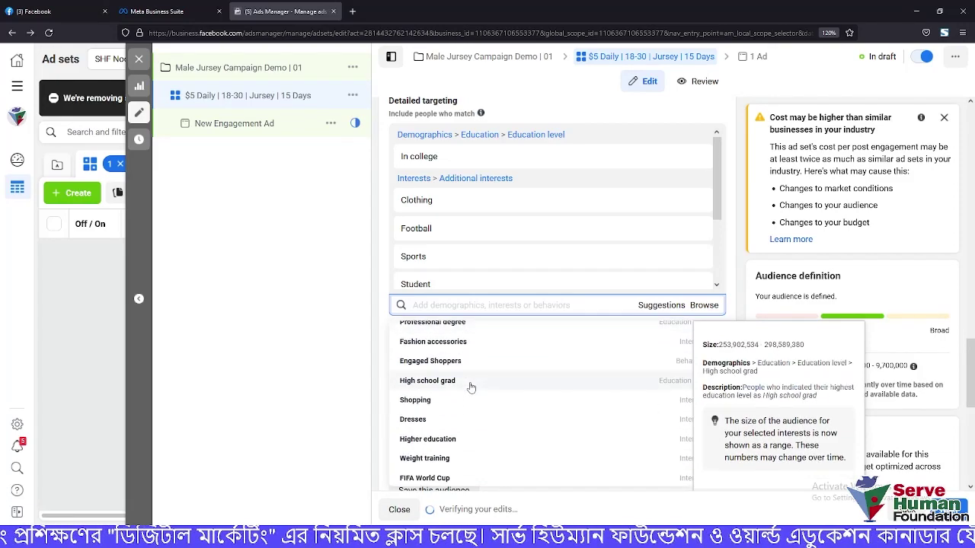
scroll(470, 388, "down", 3)
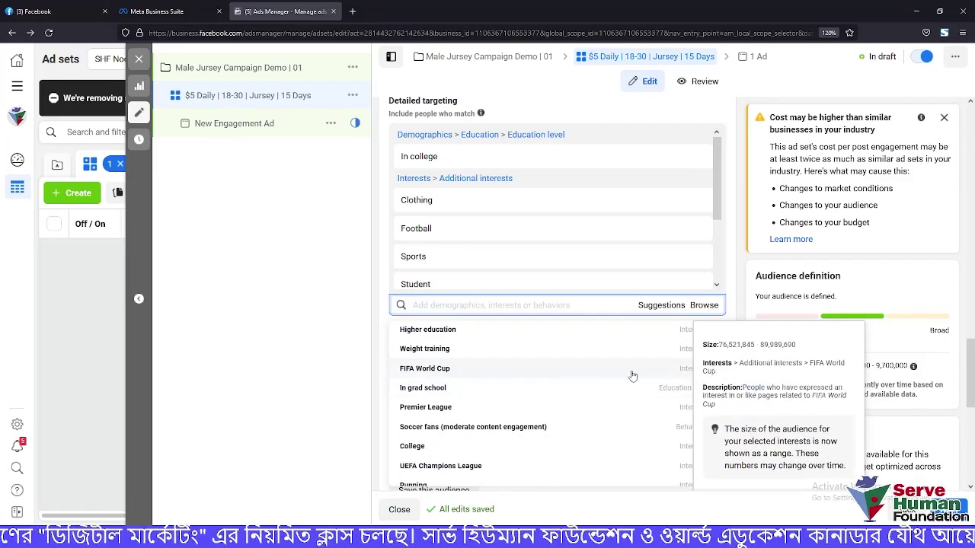
left_click(667, 372)
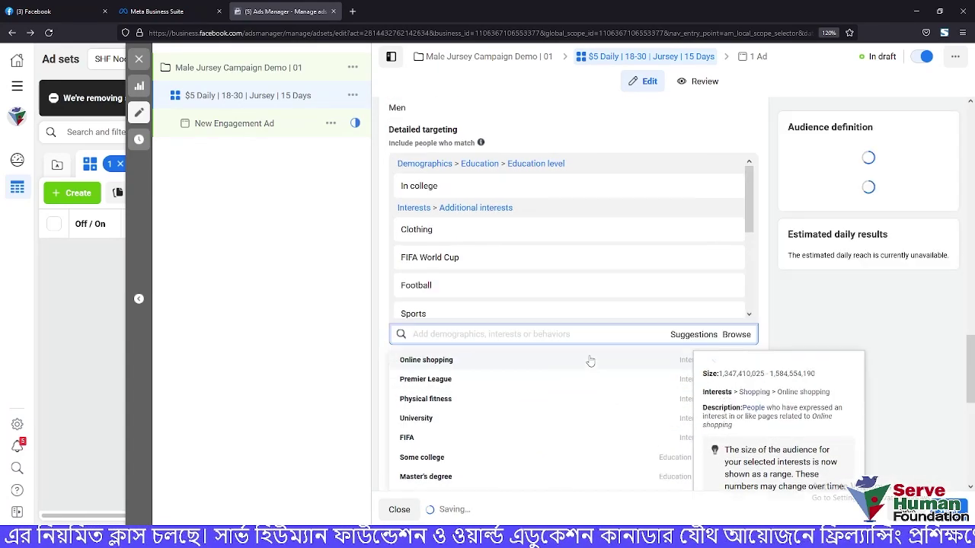
left_click(515, 428)
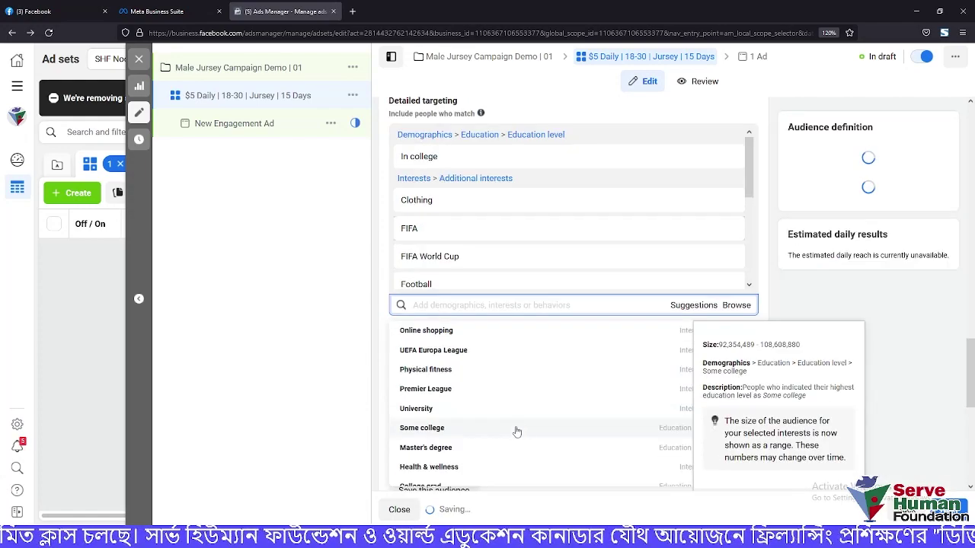
Review the remaining detailed targeting suggestions for further football-related interests such as clubs and players
scroll(577, 418, "down", 3)
scroll(578, 420, "down", 3)
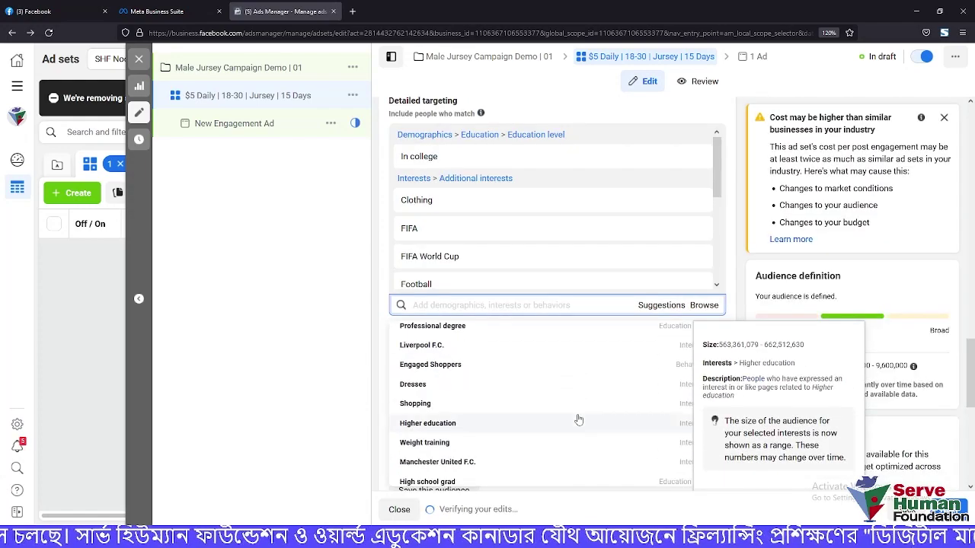
scroll(578, 420, "down", 3)
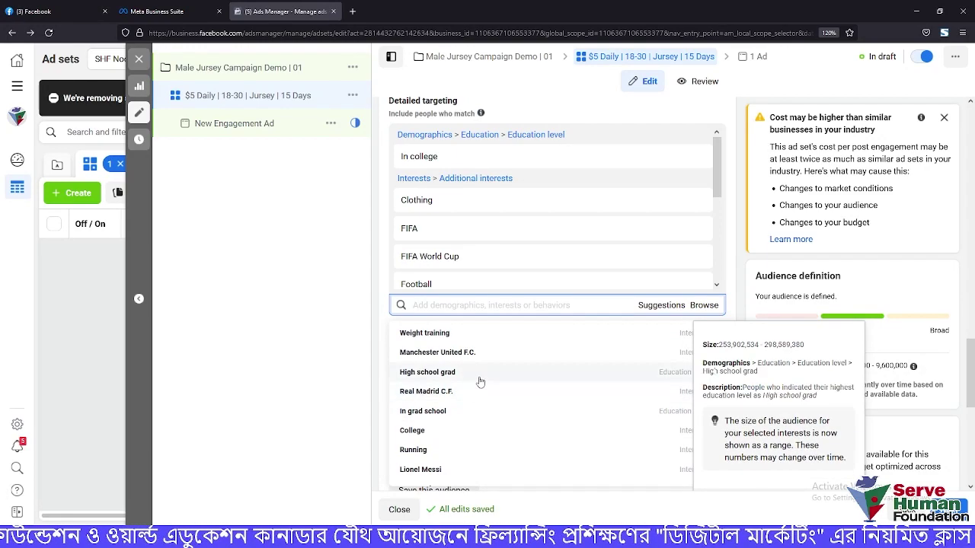
scroll(540, 396, "down", 2)
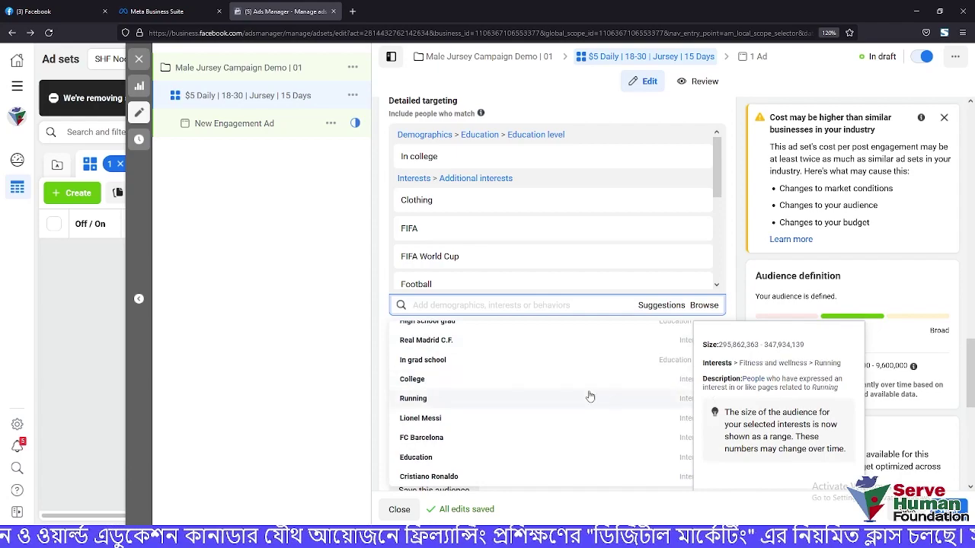
scroll(585, 392, "down", 3)
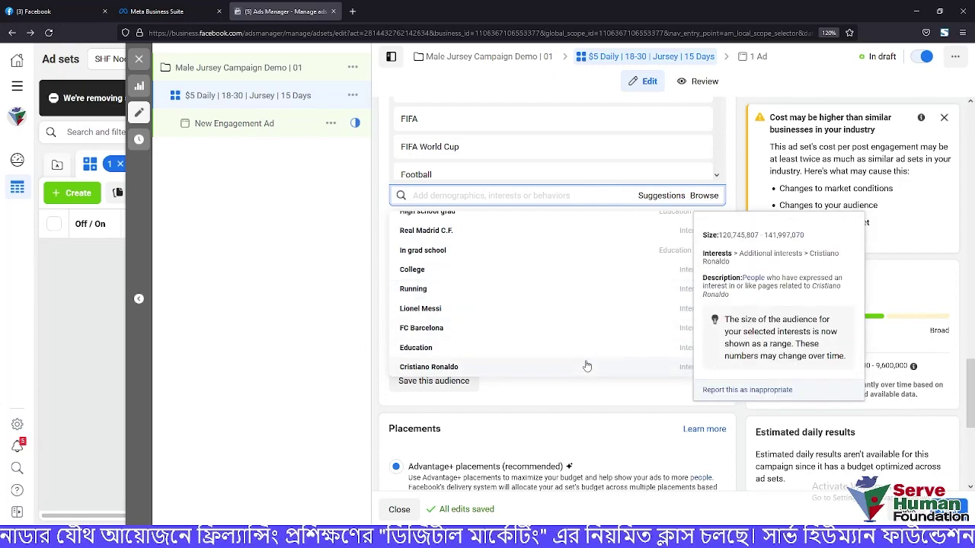
scroll(457, 327, "up", 1)
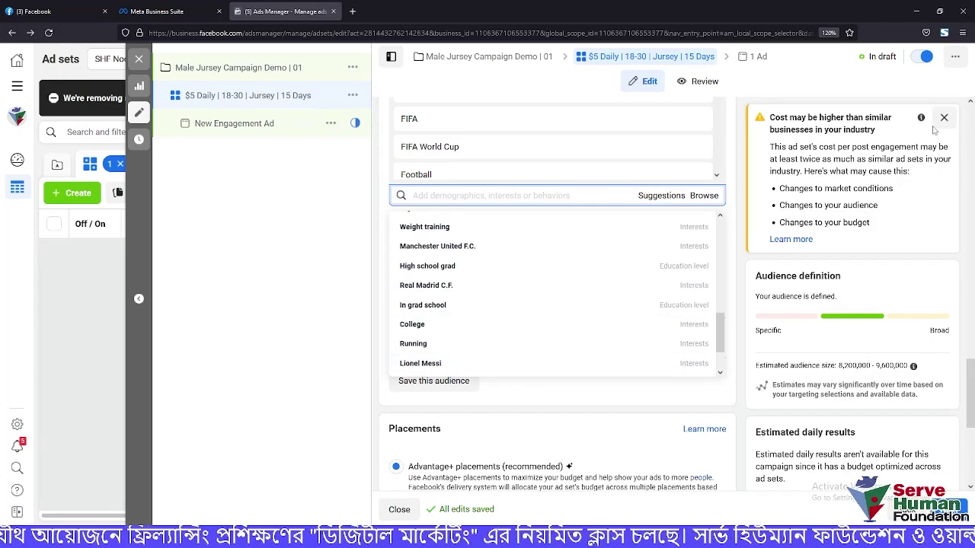
Add the suggested interest Physical fitness to the detailed targeting and dismiss the cost warning
scroll(533, 324, "up", 3)
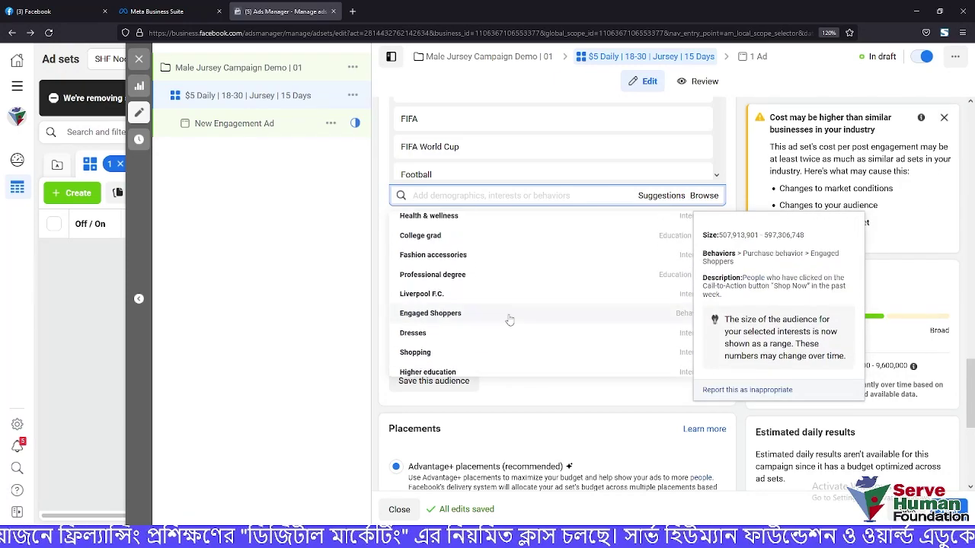
scroll(483, 348, "up", 3)
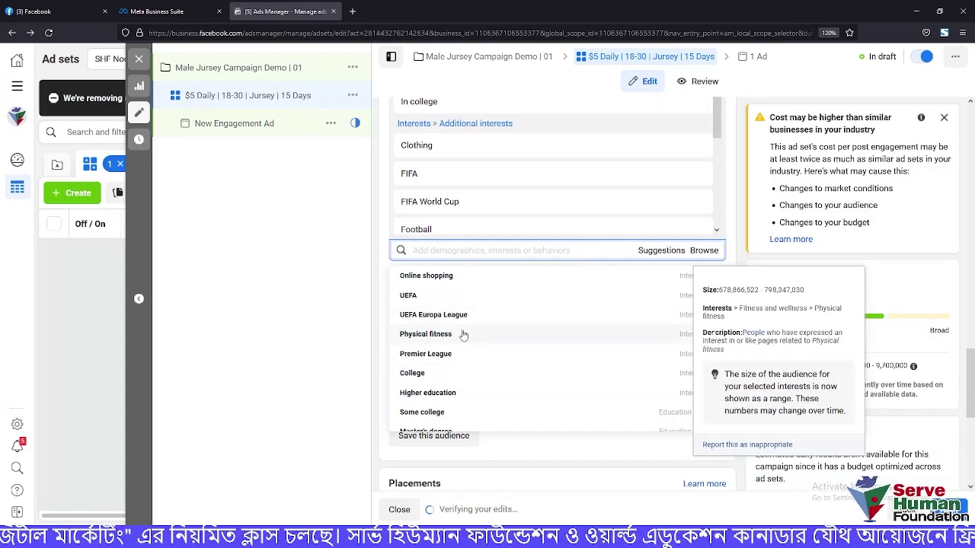
left_click(458, 334)
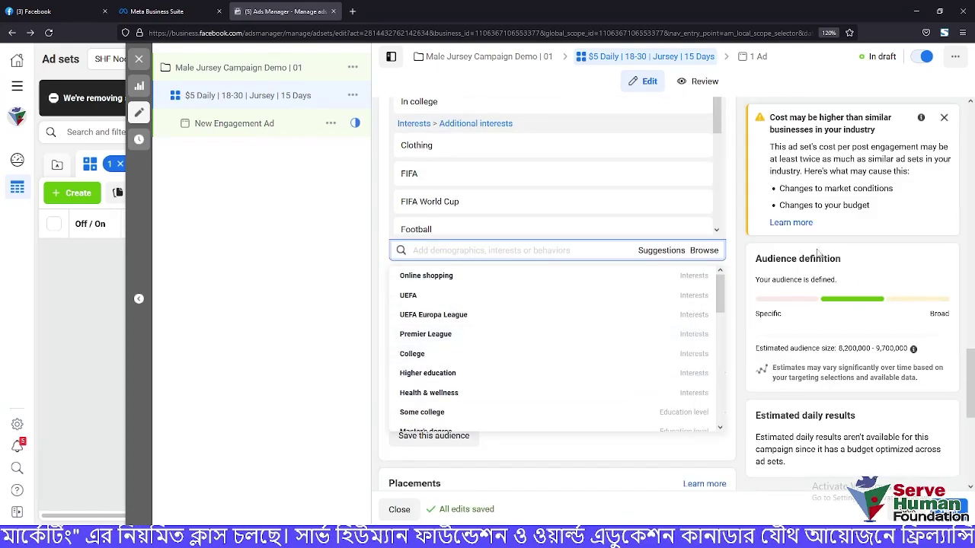
left_click(943, 117)
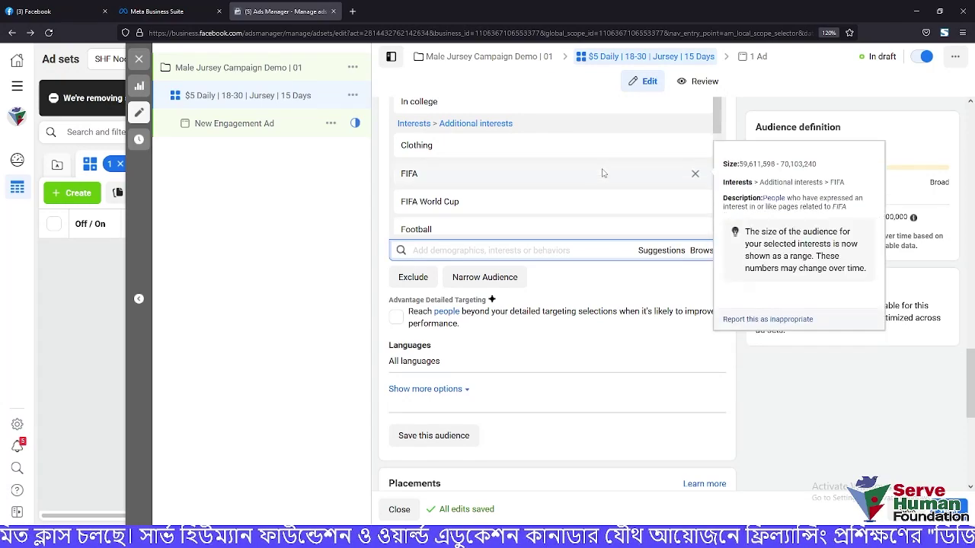
Add the Sports games interest from the Entertainment > Games category to the detailed targeting and dismiss the cost warning
scroll(583, 175, "down", 5)
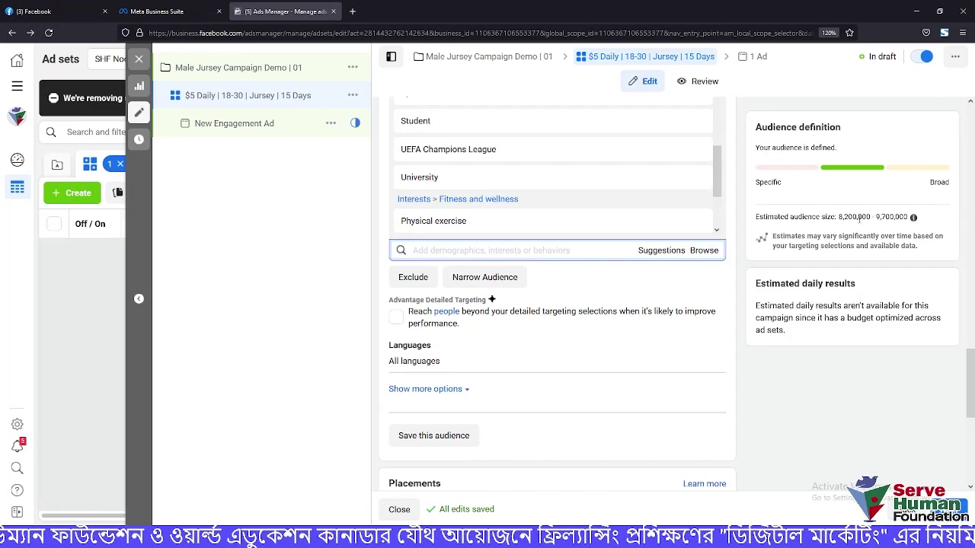
scroll(509, 180, "down", 2)
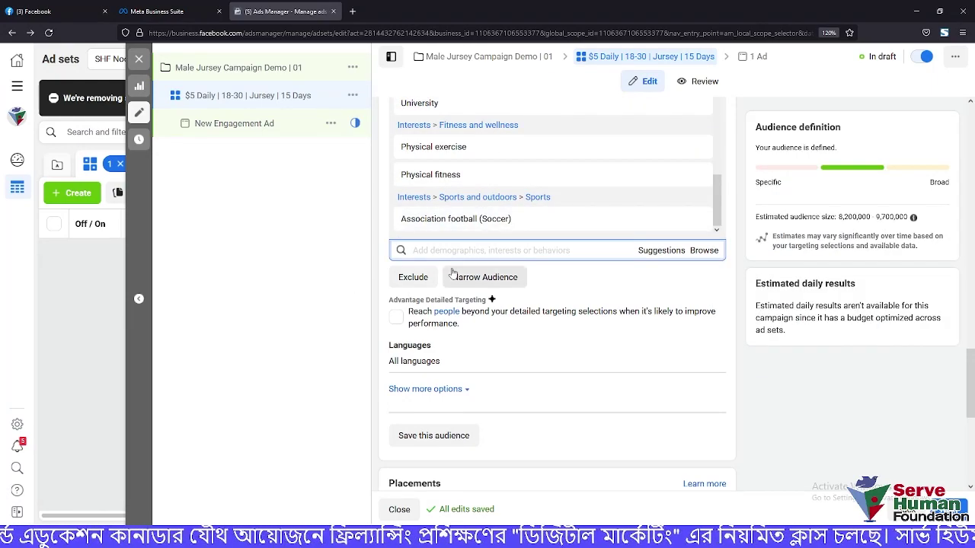
left_click(705, 253)
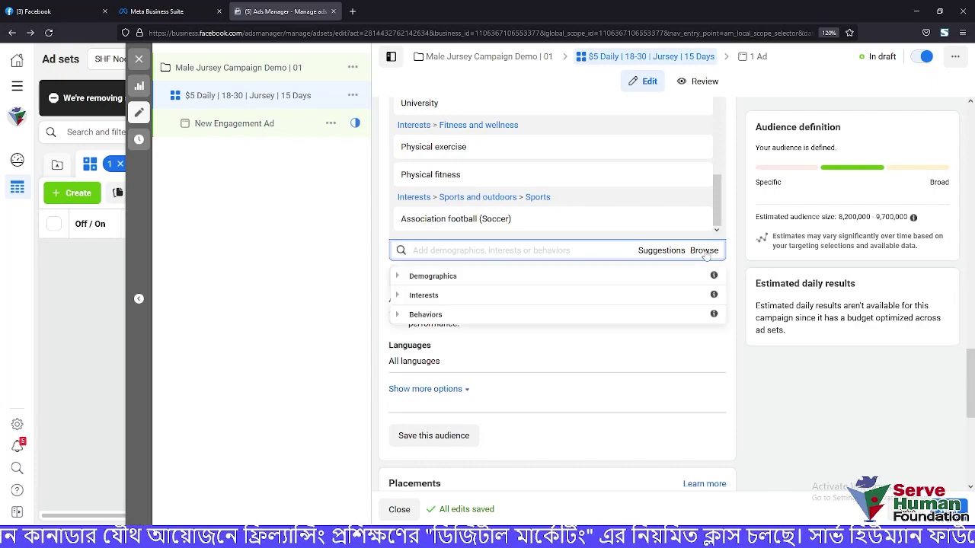
left_click(398, 297)
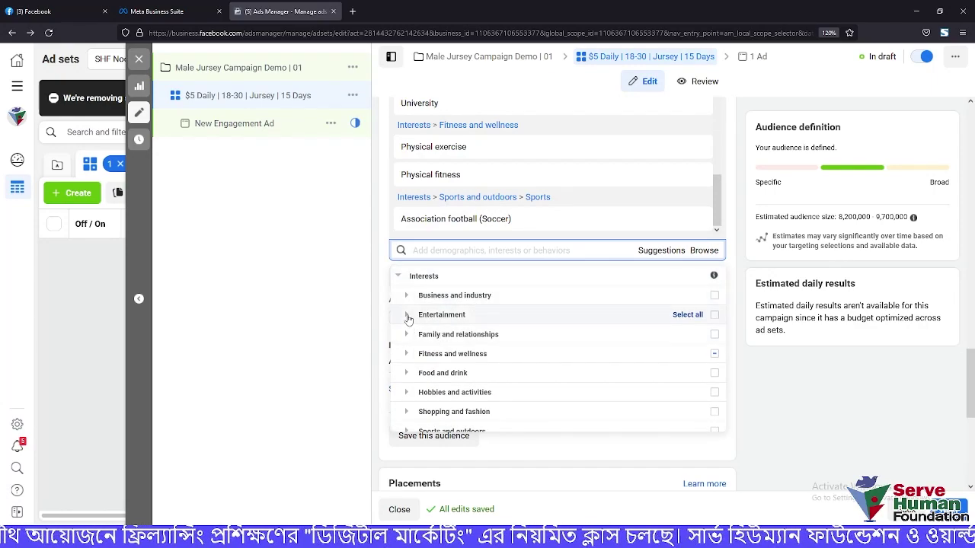
left_click(408, 316)
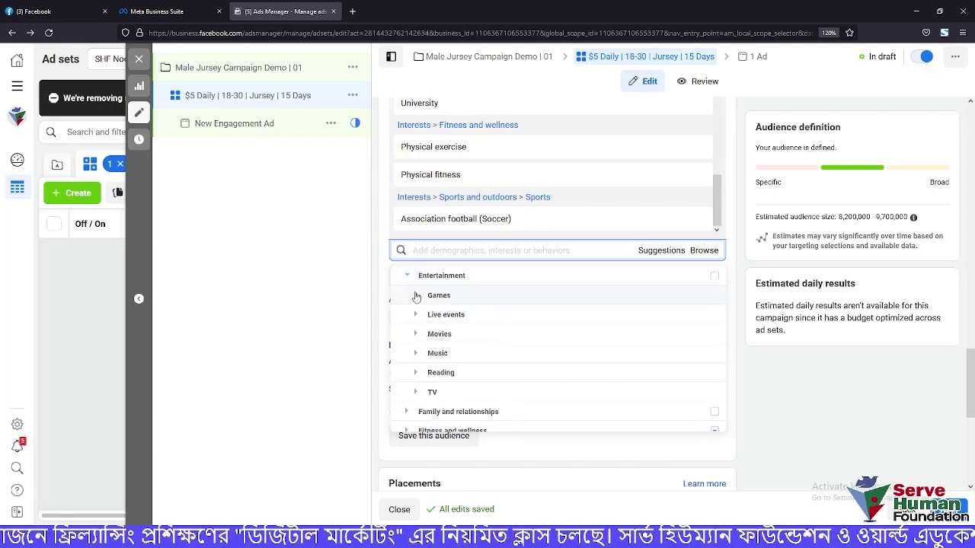
left_click(417, 297)
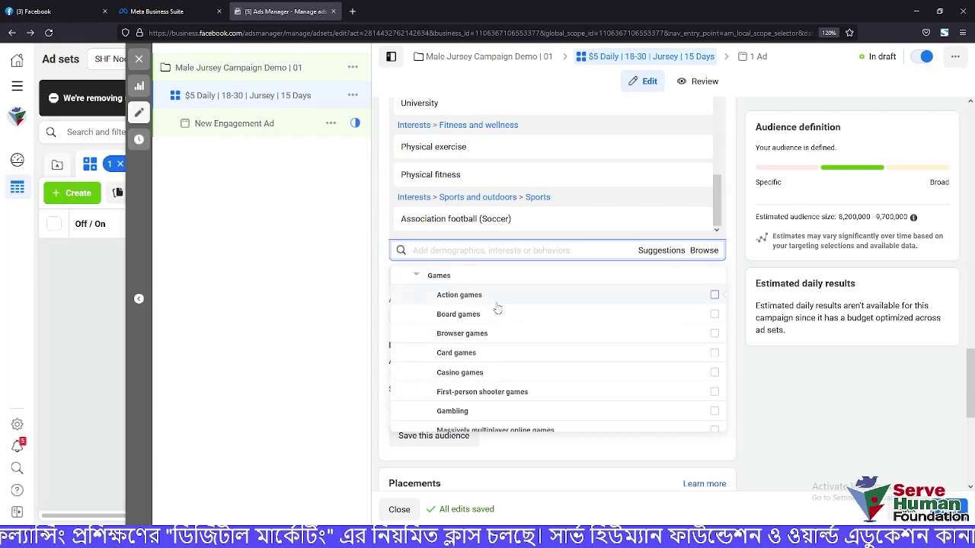
mouse_move(499, 308)
scroll(533, 354, "down", 3)
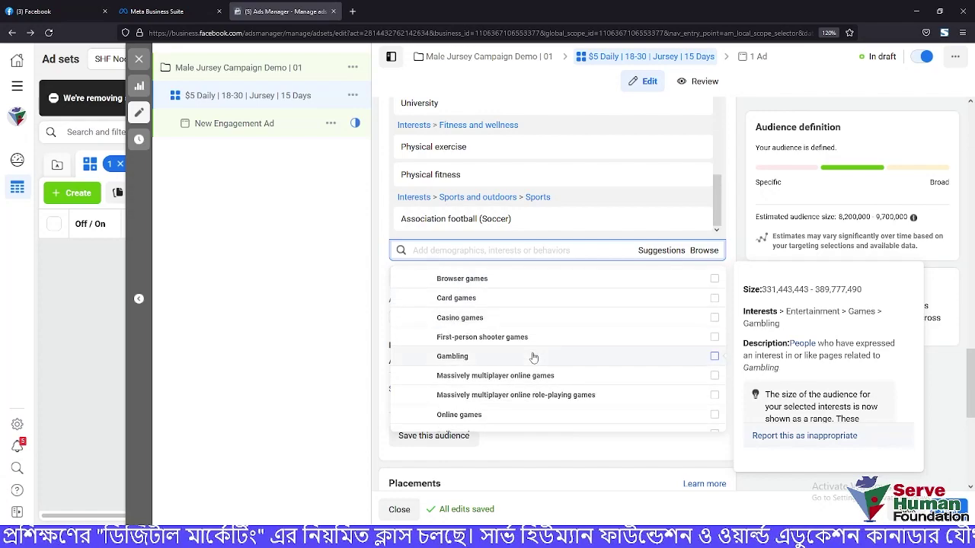
scroll(533, 358, "down", 4)
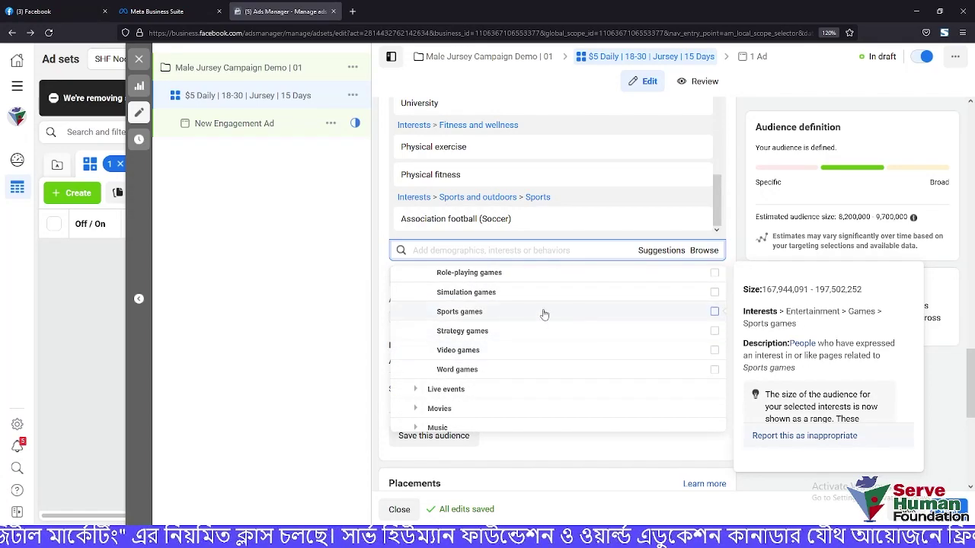
left_click(713, 312)
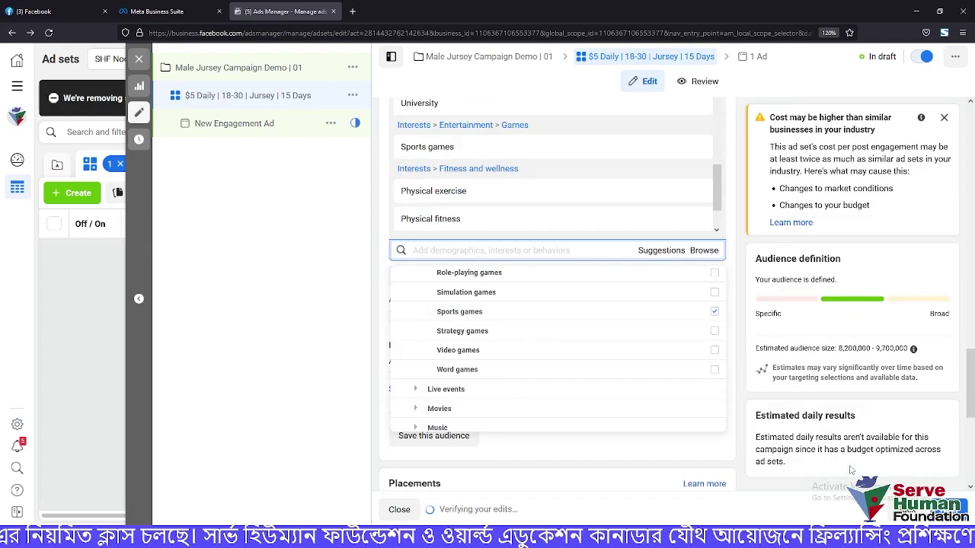
left_click(944, 117)
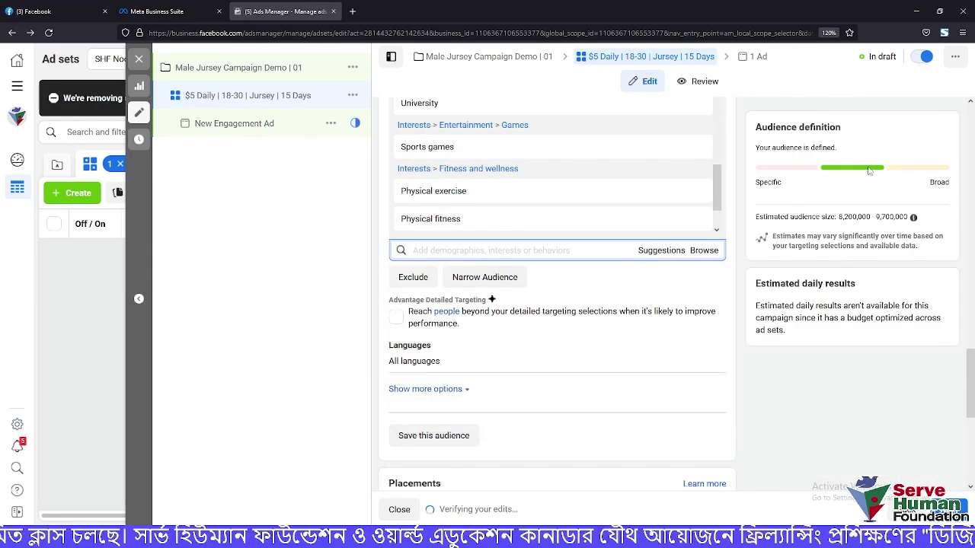
Add the suggestions Higher education and Master's degree to the detailed targeting, then dismiss the cost warning
left_click(676, 250)
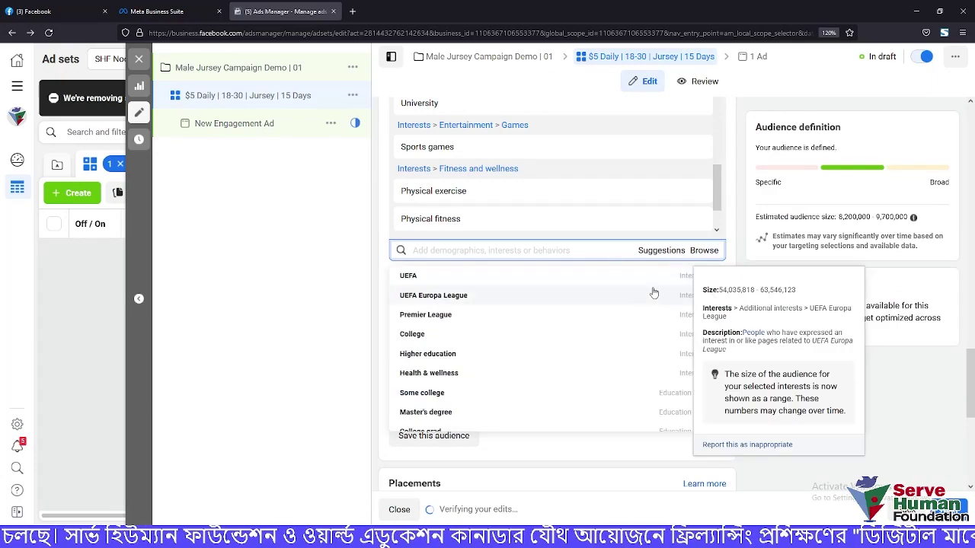
left_click(558, 354)
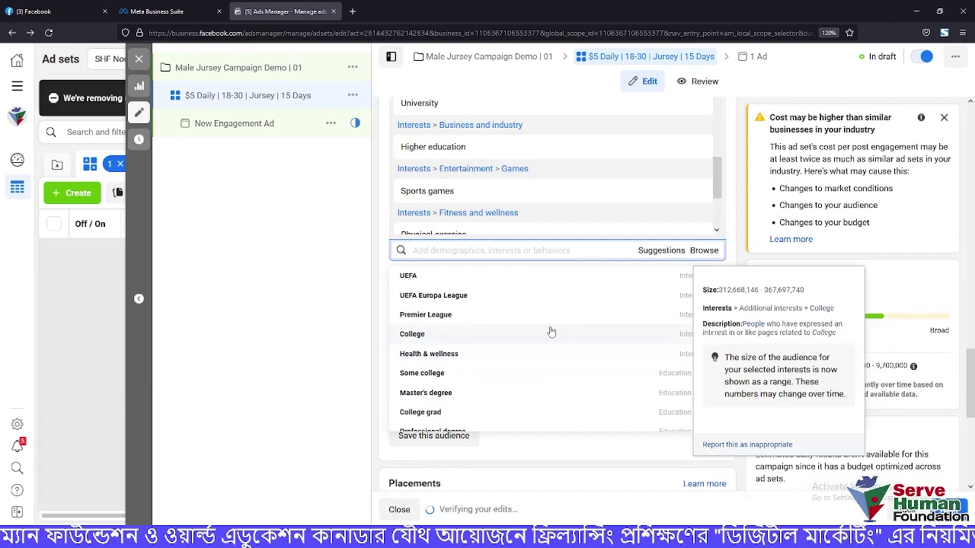
left_click(535, 391)
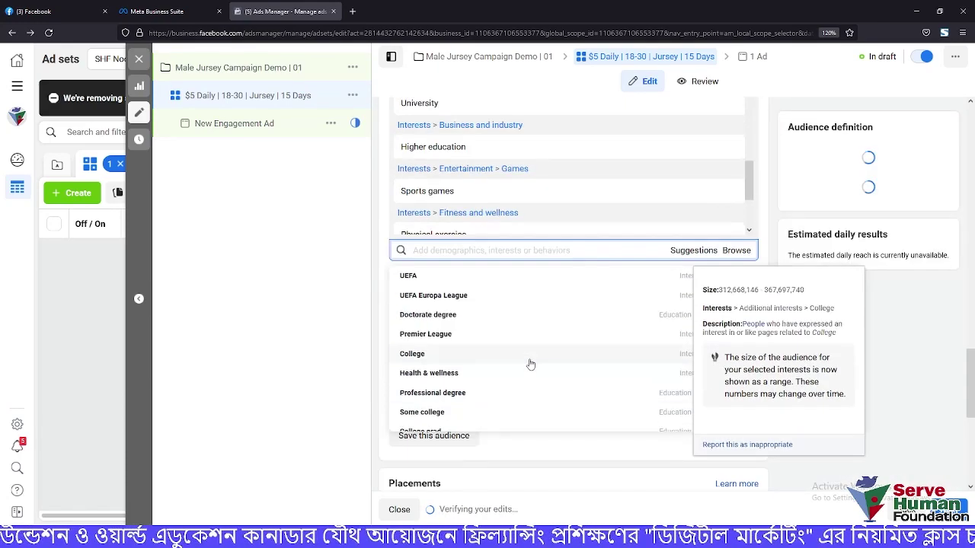
scroll(530, 364, "down", 1)
scroll(531, 364, "down", 5)
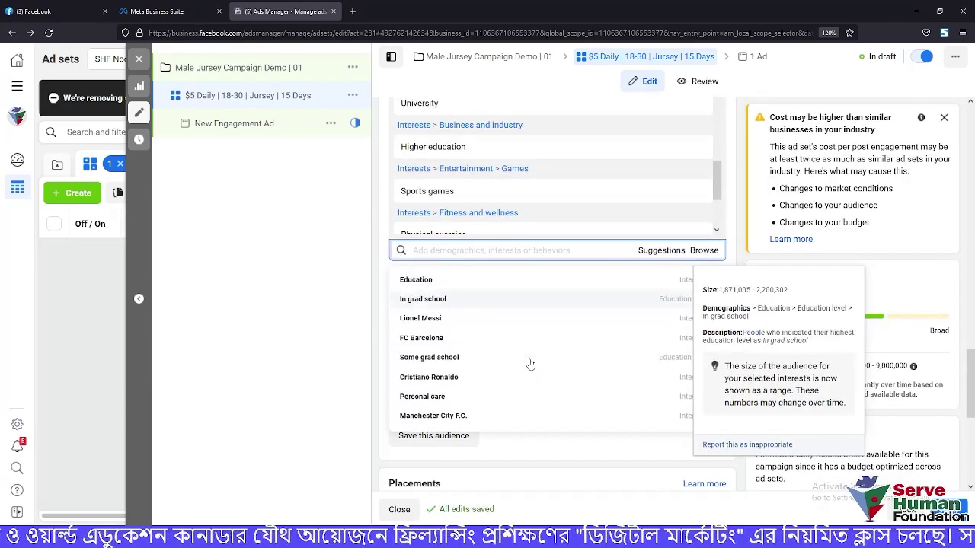
scroll(531, 364, "down", 1)
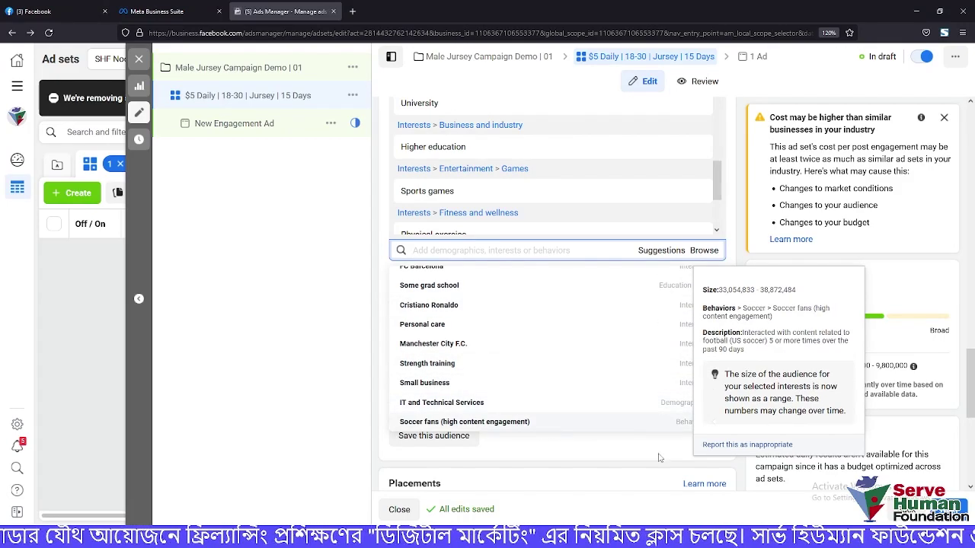
left_click(738, 473)
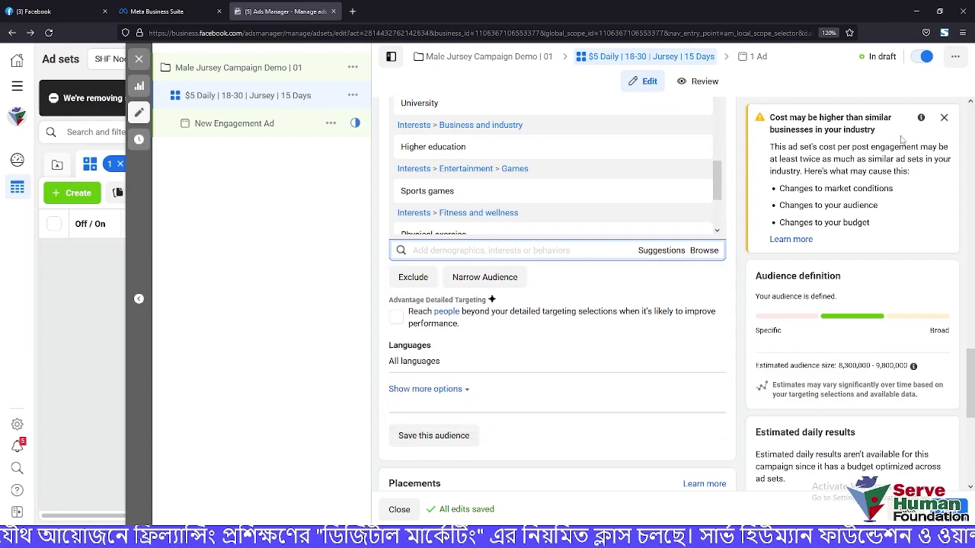
left_click(944, 117)
Review the selected targeting entries and examine the Life events options in the Demographics category
scroll(495, 223, "up", 1)
scroll(495, 217, "up", 5)
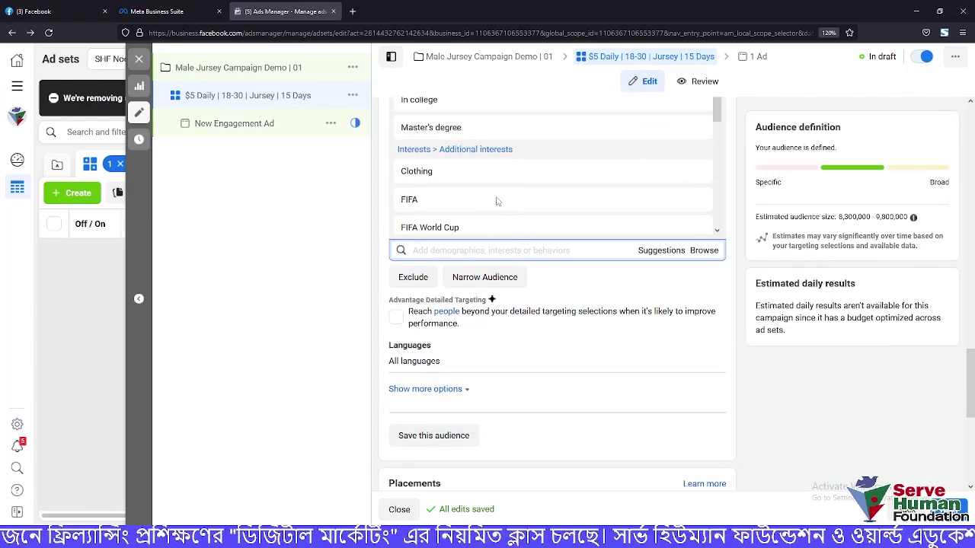
scroll(727, 162, "up", 2)
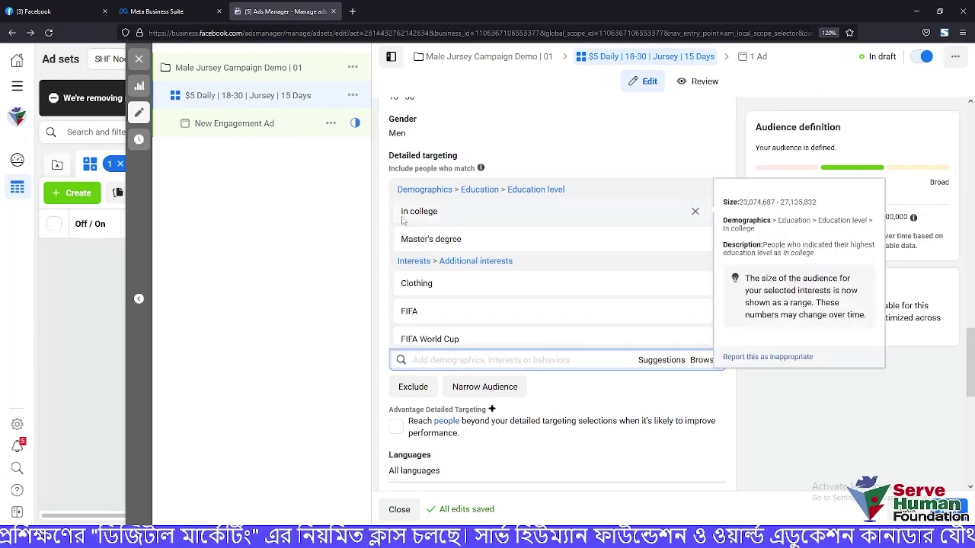
left_click(696, 361)
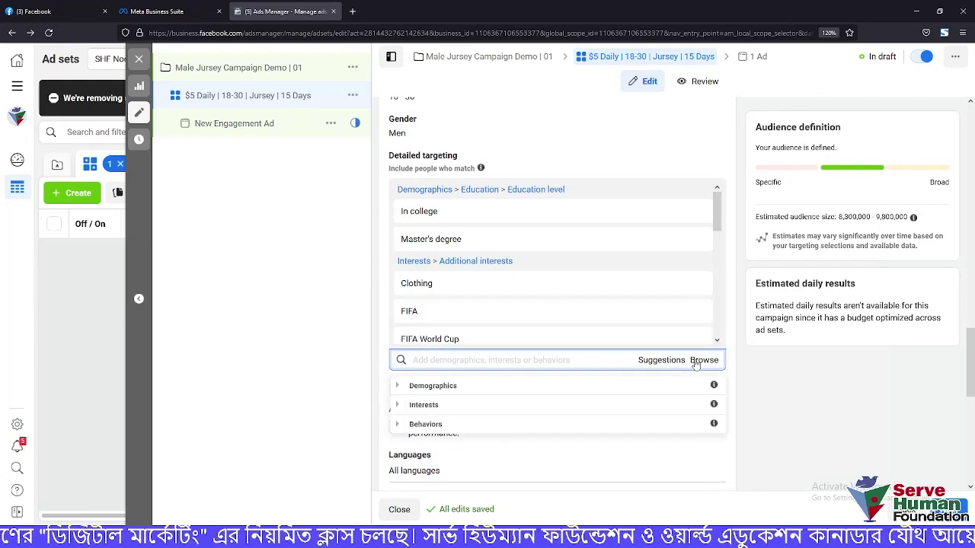
left_click(480, 385)
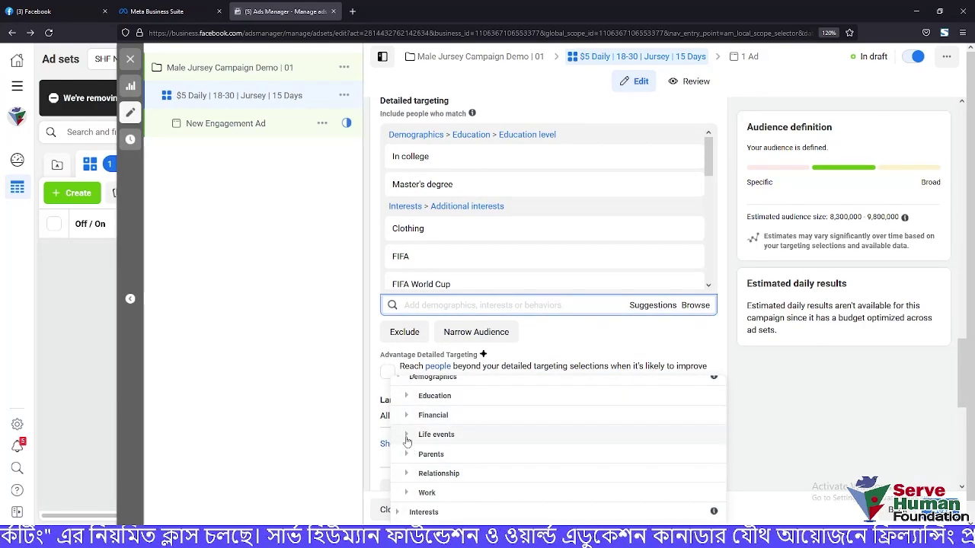
left_click(407, 437)
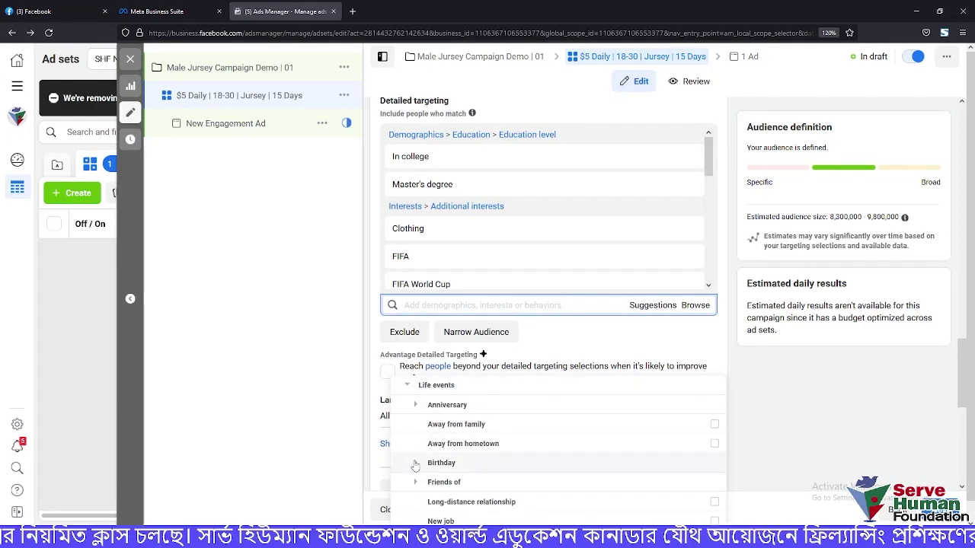
scroll(418, 466, "down", 5)
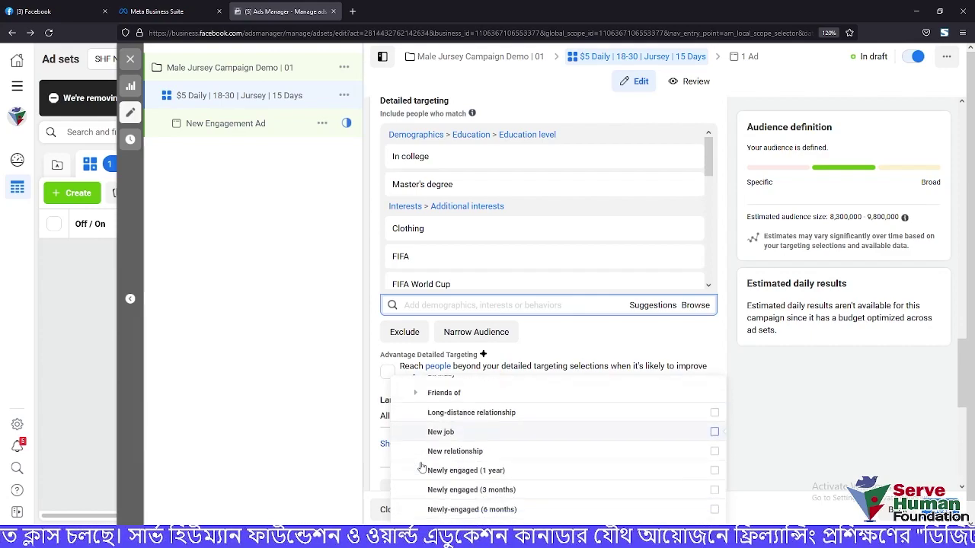
scroll(421, 467, "up", 5)
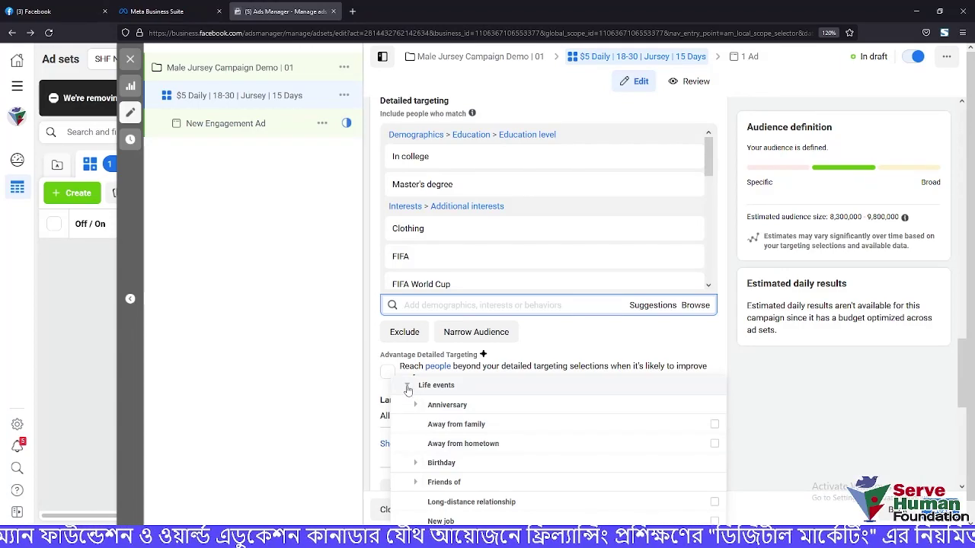
left_click(408, 387)
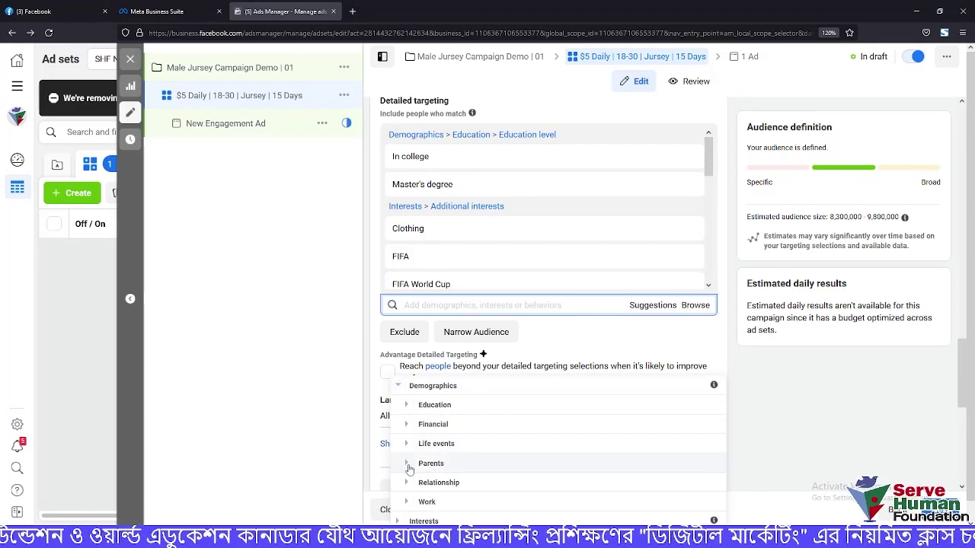
Examine the industries available under Work in the Demographics category, then close the targeting list
left_click(407, 503)
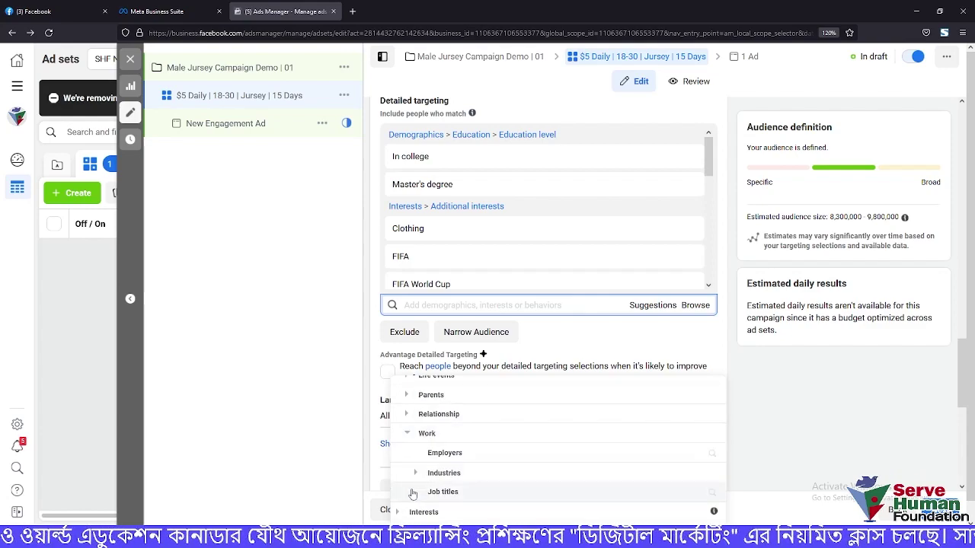
left_click(415, 473)
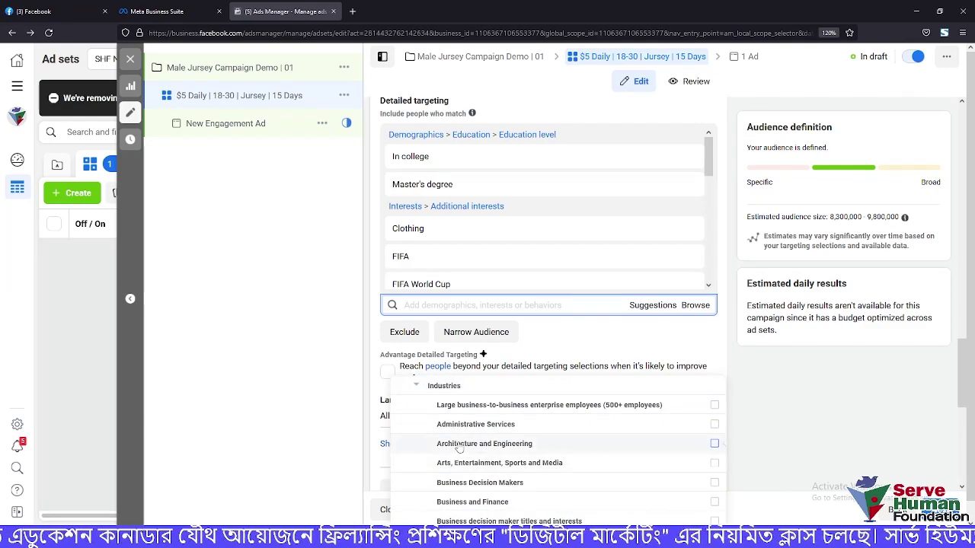
scroll(459, 448, "down", 4)
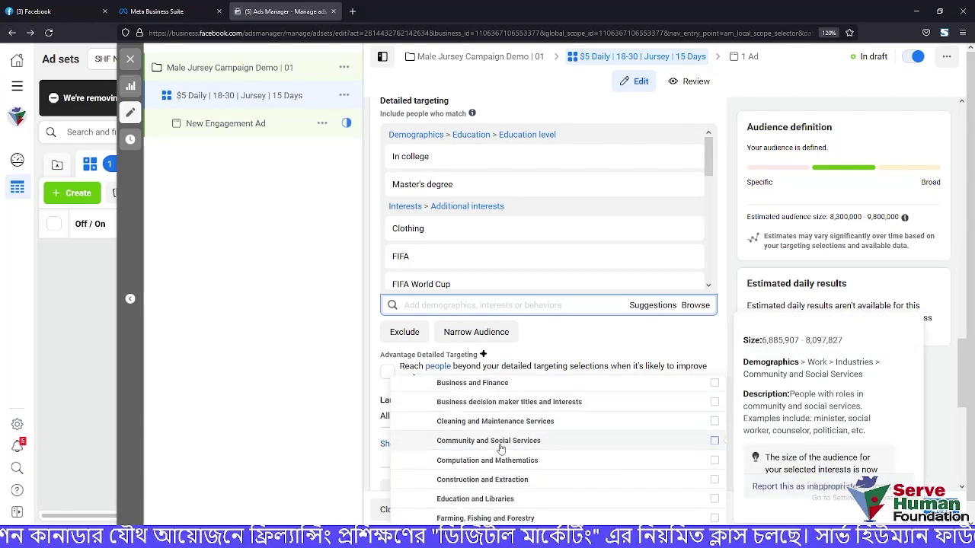
scroll(501, 449, "down", 4)
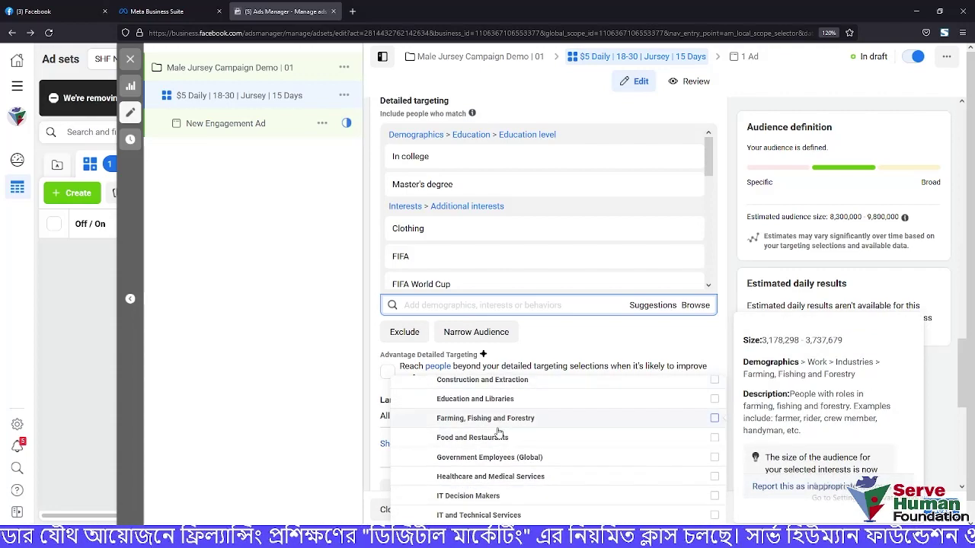
scroll(487, 434, "down", 2)
scroll(478, 434, "down", 4)
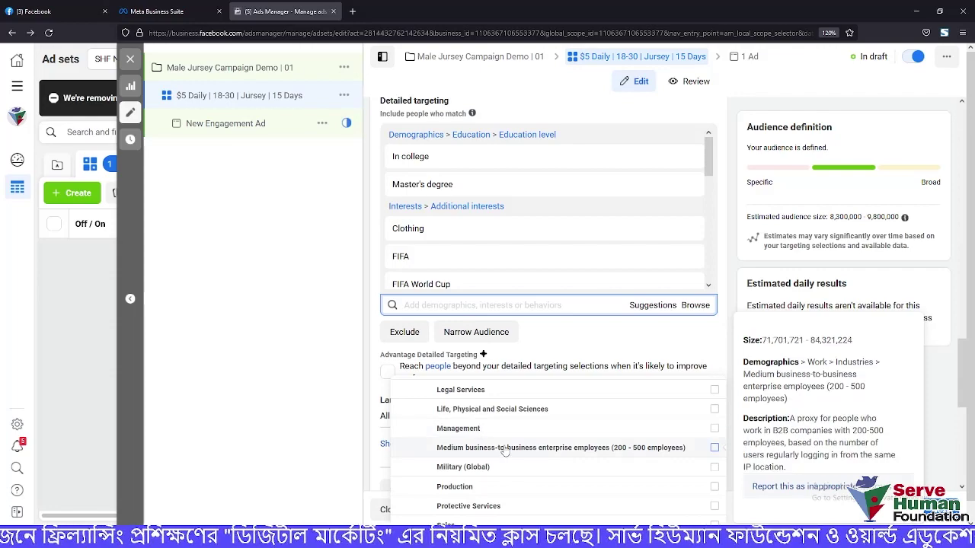
scroll(480, 431, "down", 4)
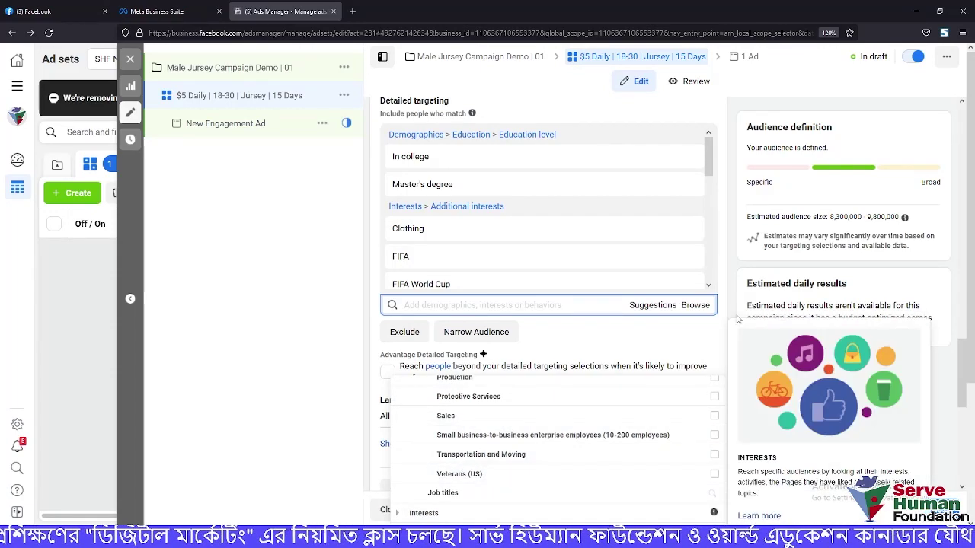
left_click(737, 320)
mouse_move(642, 193)
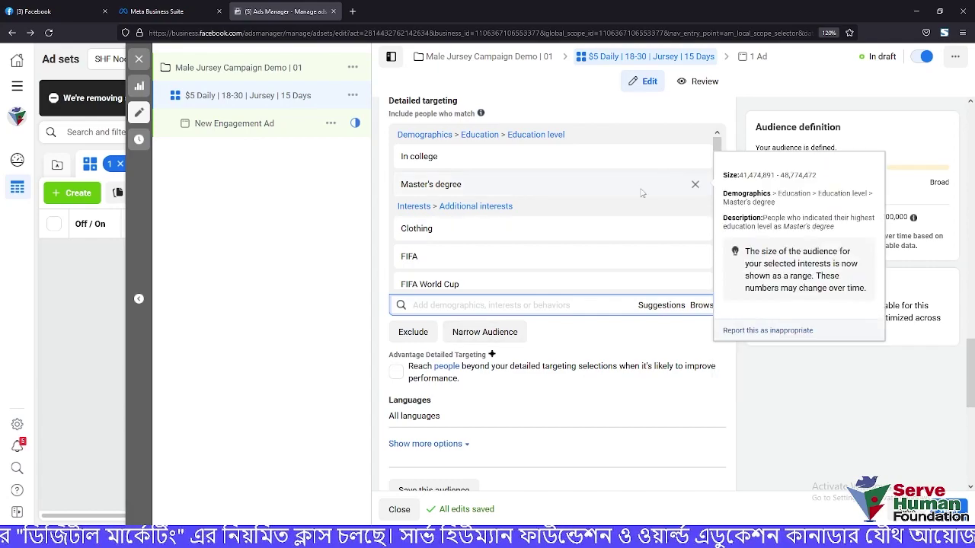
Add the suggested interests UEFA and Premier League to the detailed targeting, then dismiss the cost warning
scroll(642, 193, "down", 5)
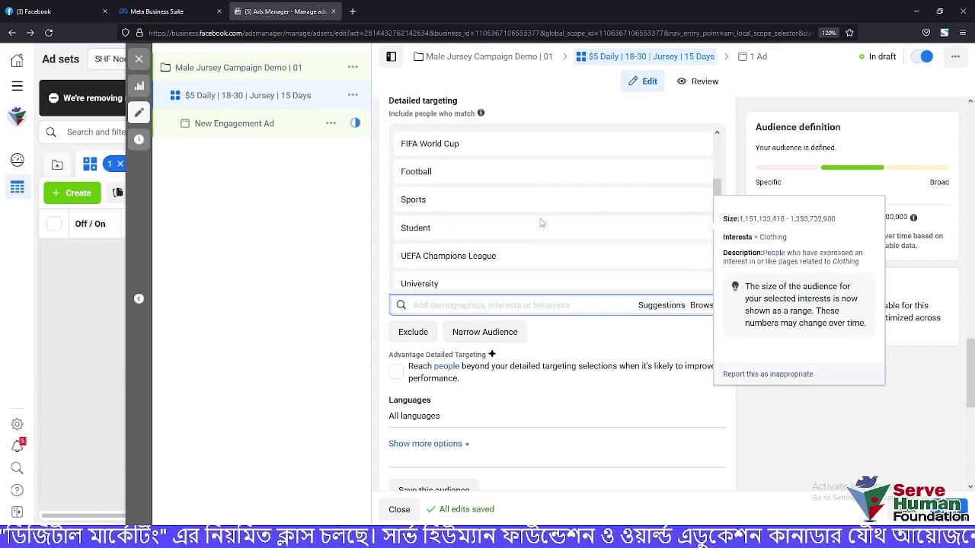
left_click(659, 313)
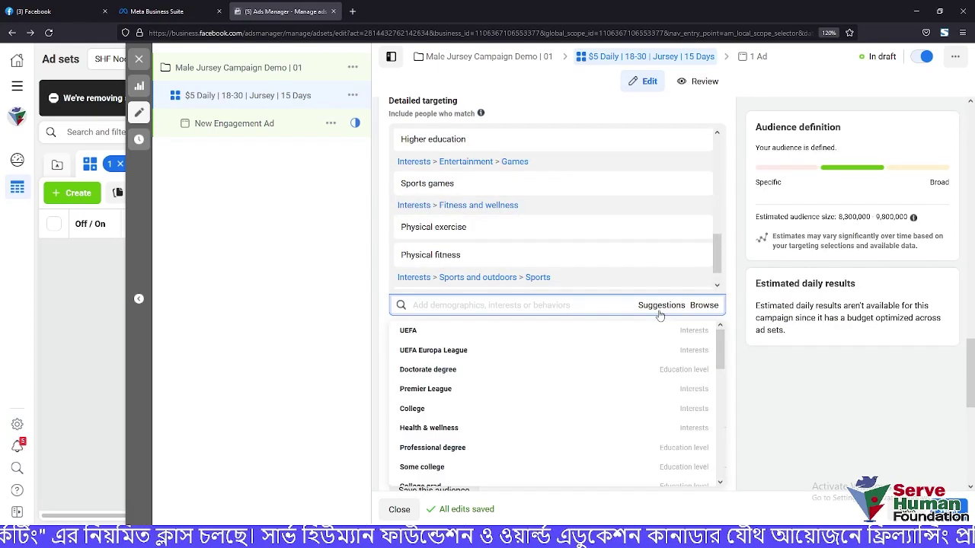
mouse_move(675, 333)
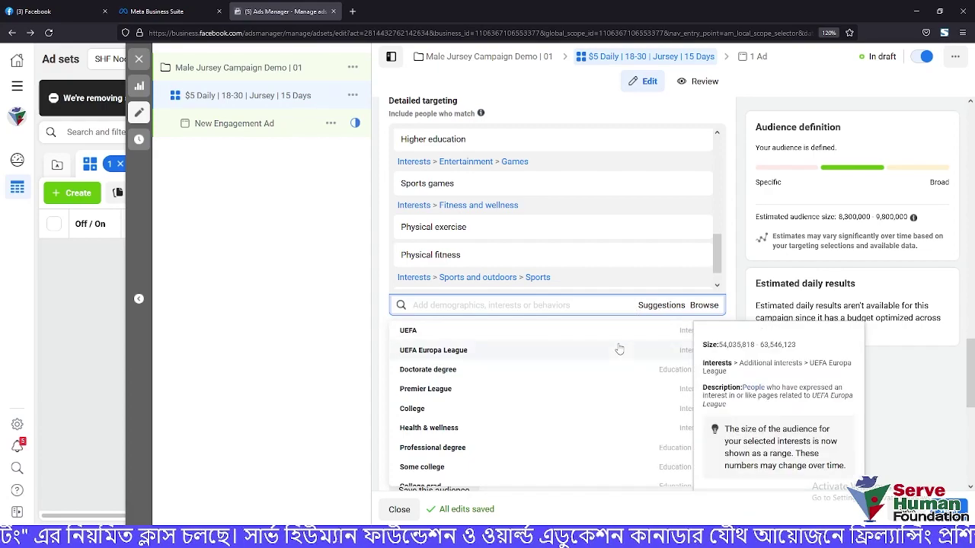
left_click(674, 335)
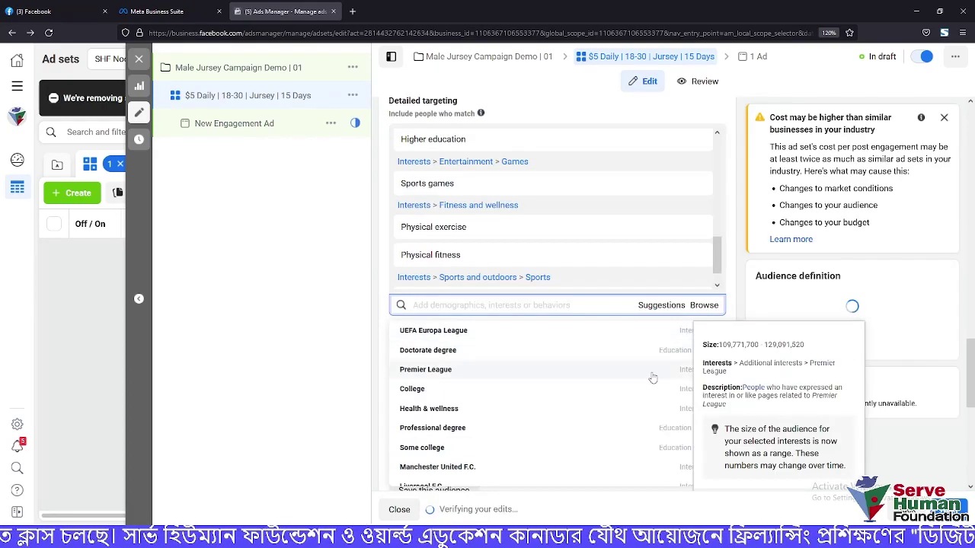
left_click(653, 373)
scroll(624, 388, "down", 3)
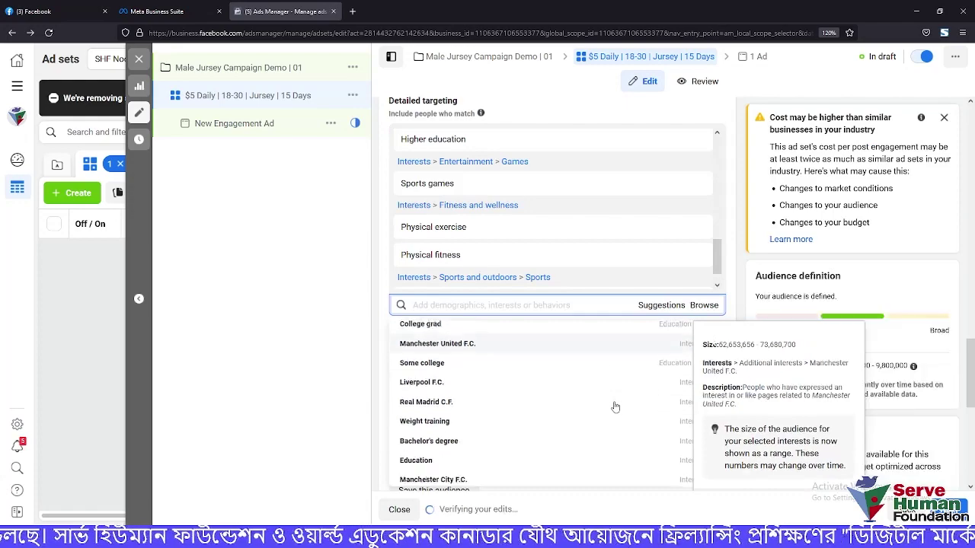
scroll(615, 406, "down", 3)
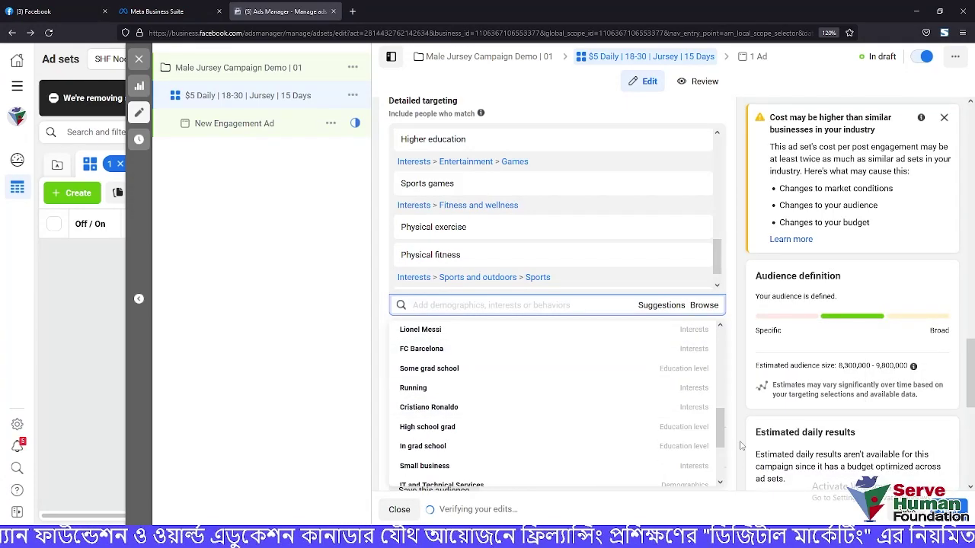
left_click(741, 444)
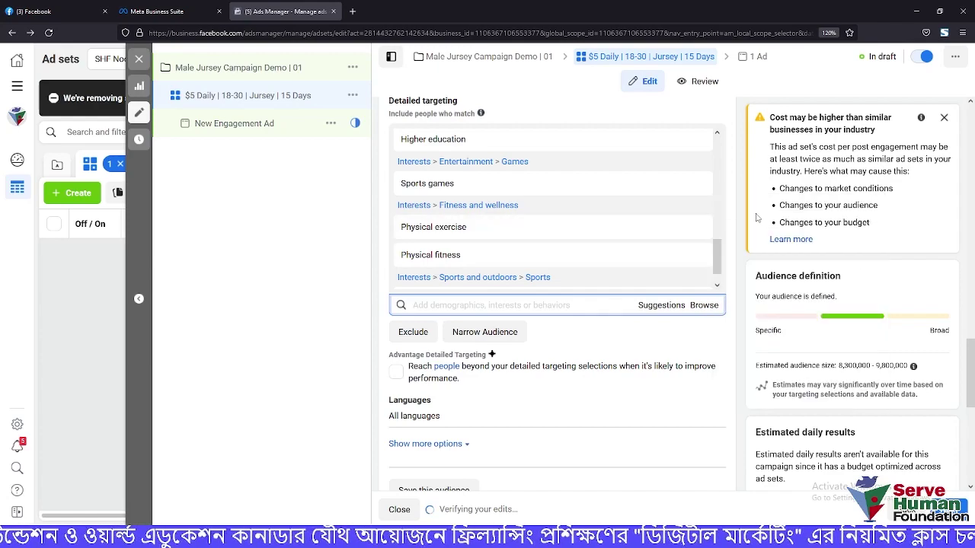
left_click(943, 120)
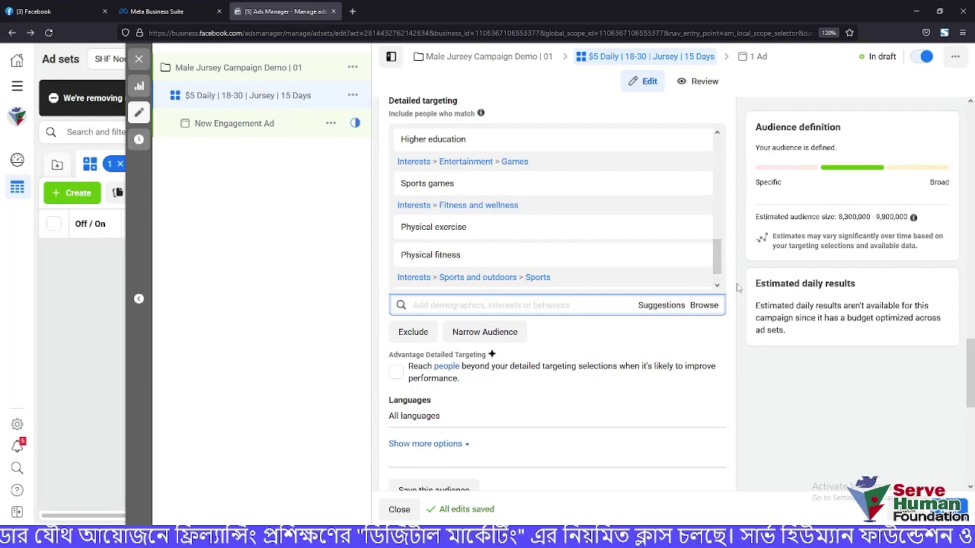
Review the full list of included demographics and interests in the detailed targeting, from education level through to sports
scroll(533, 209, "up", 5)
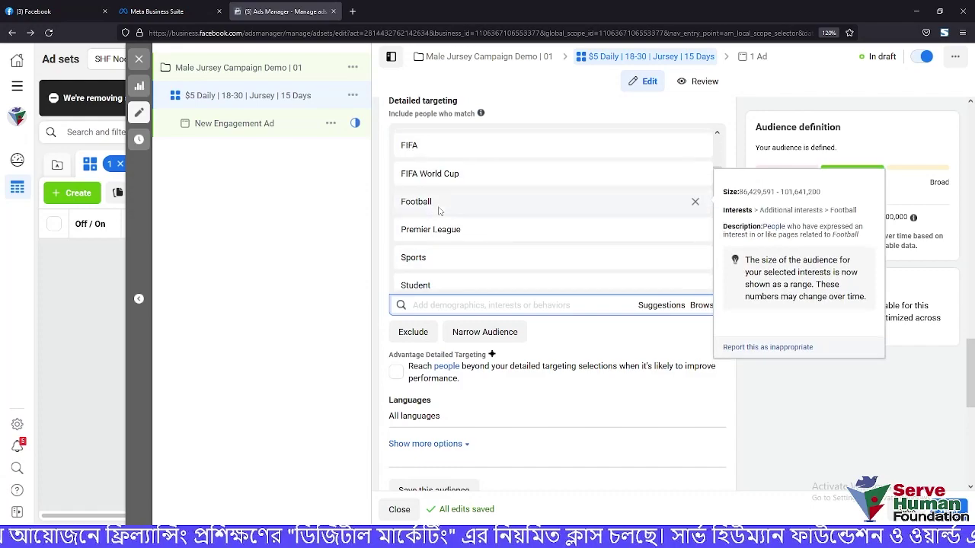
scroll(439, 211, "up", 3)
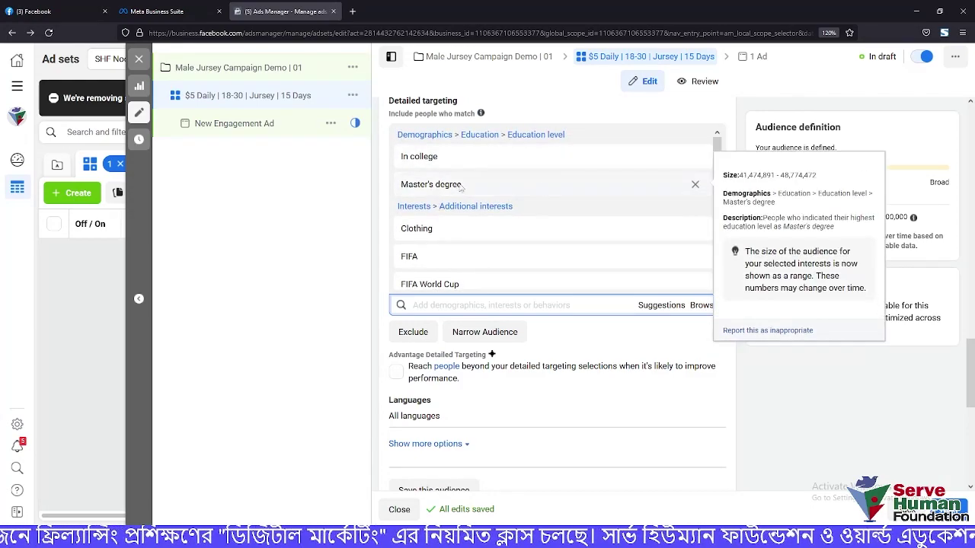
scroll(438, 227, "down", 2)
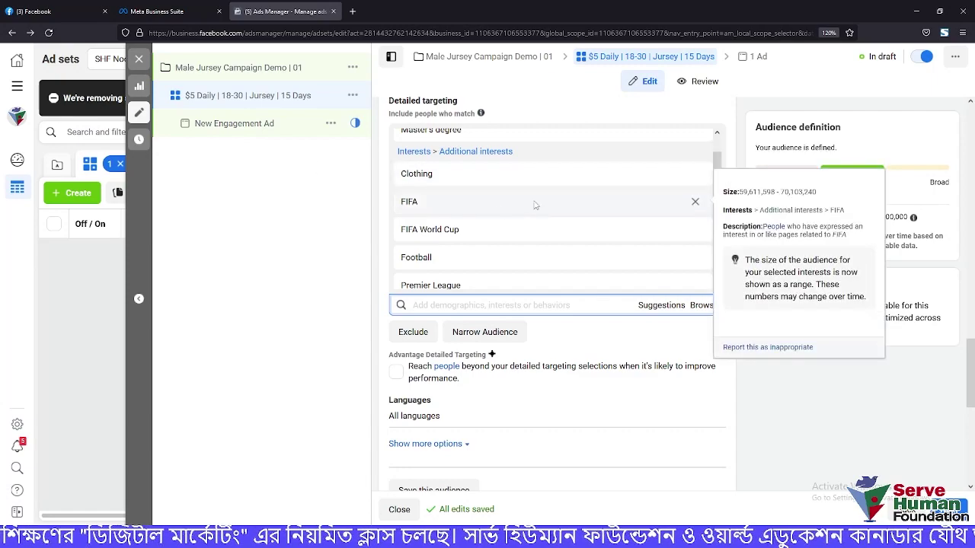
scroll(457, 233, "down", 6)
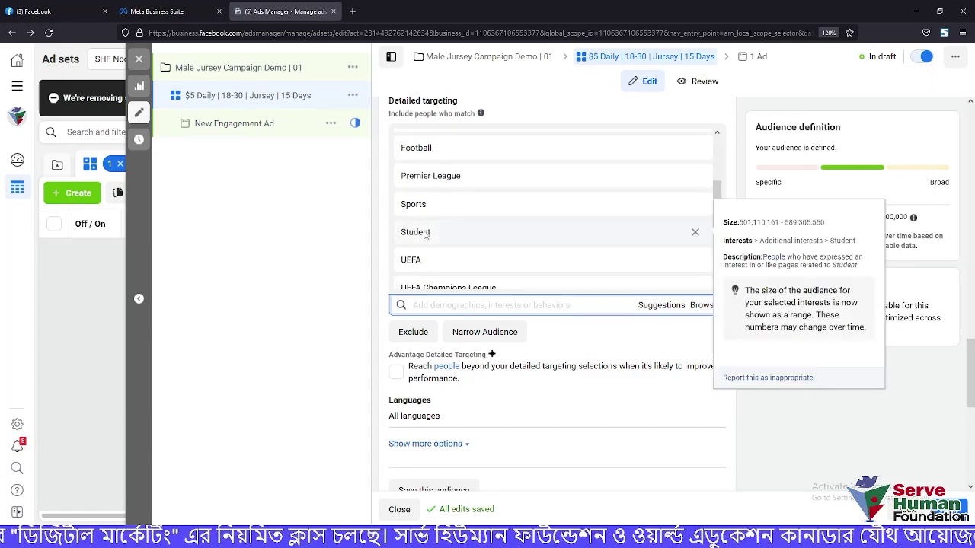
scroll(434, 233, "down", 4)
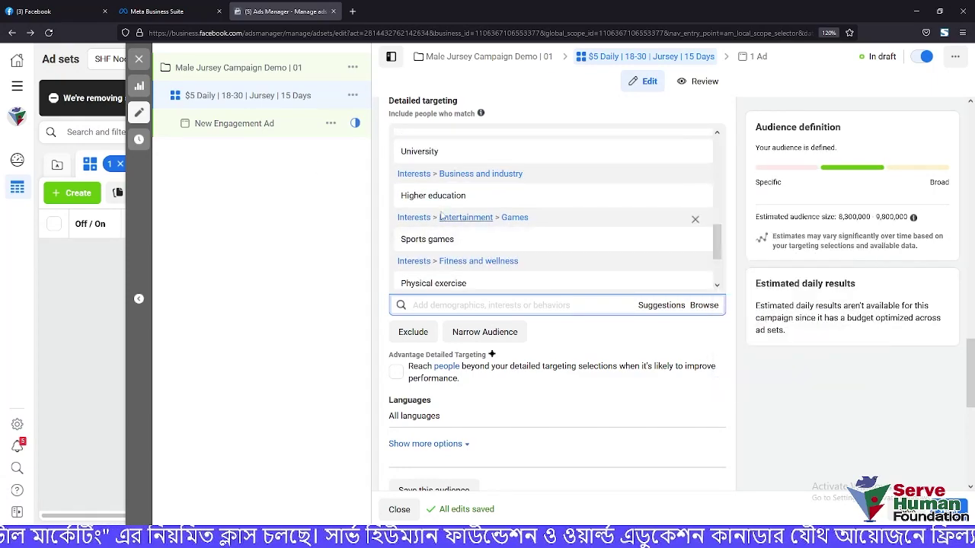
scroll(457, 225, "down", 3)
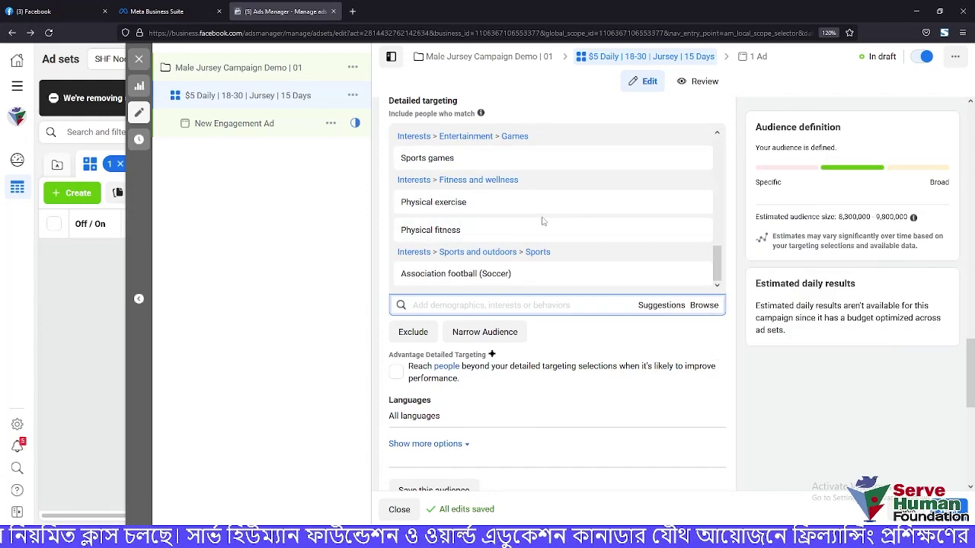
Narrow the audience with a must-also-match condition containing the FIFA interest, and dismiss the cost warning
scroll(531, 217, "down", 2)
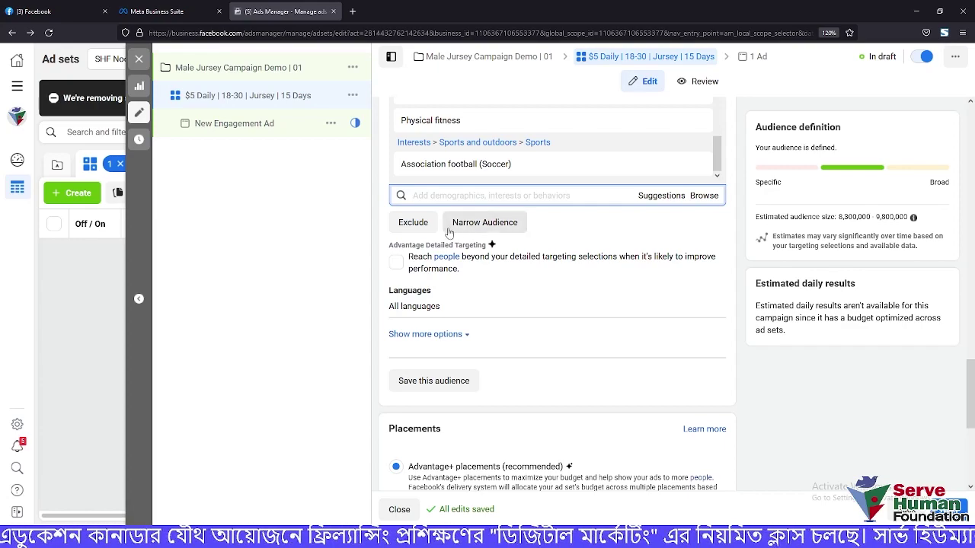
left_click(501, 227)
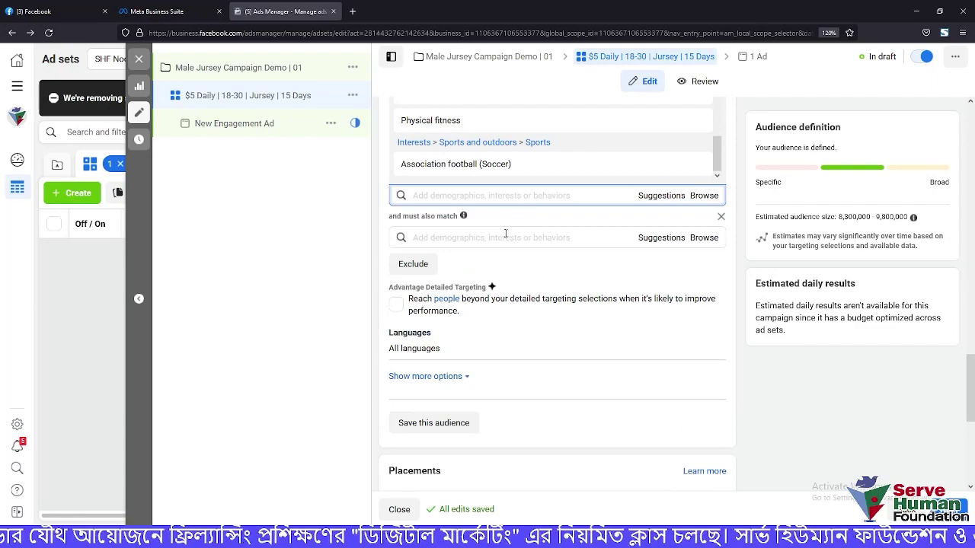
left_click(505, 237)
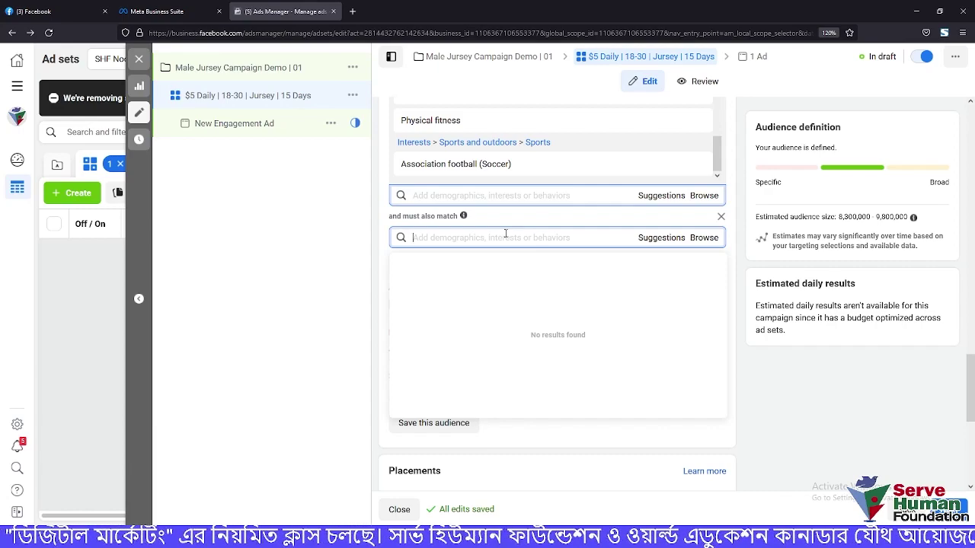
type("Football")
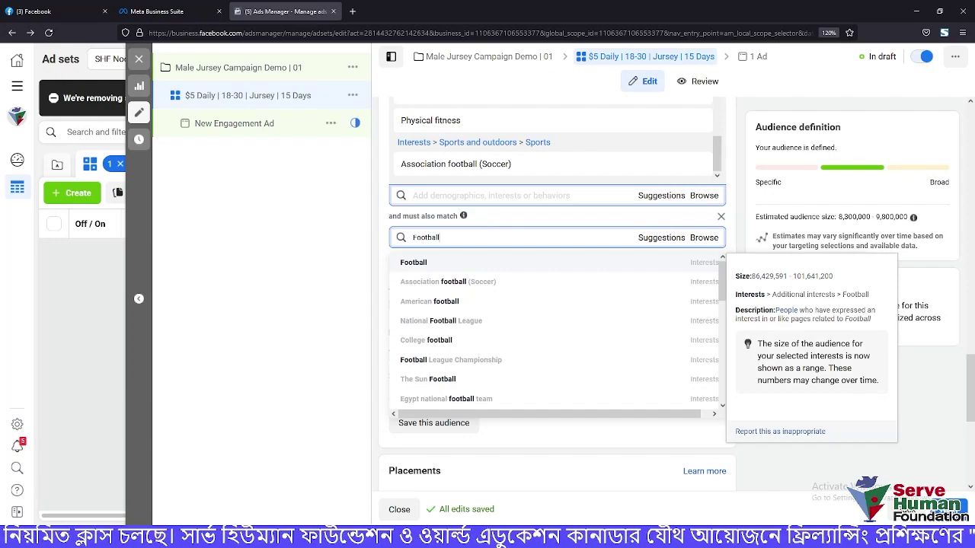
scroll(517, 293, "down", 1)
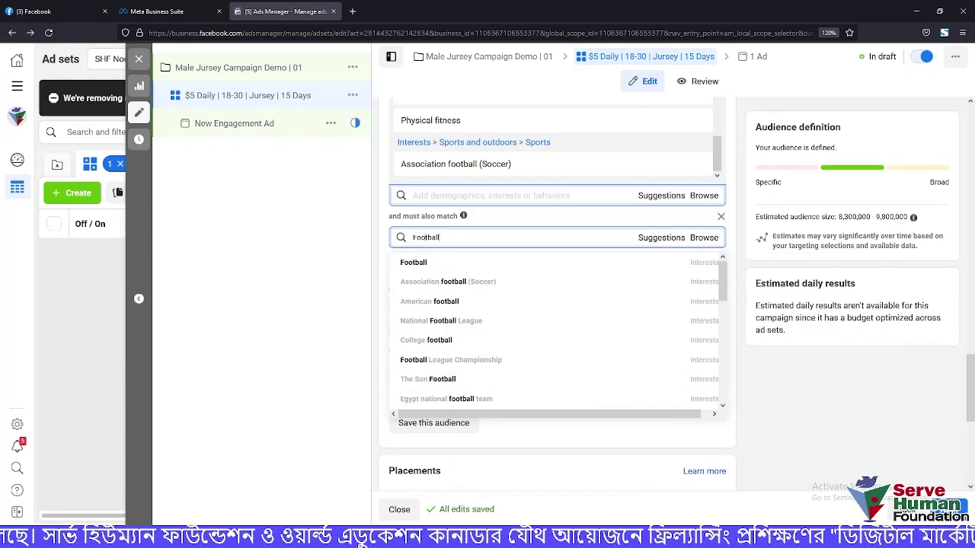
double_click(415, 239)
type("Hi")
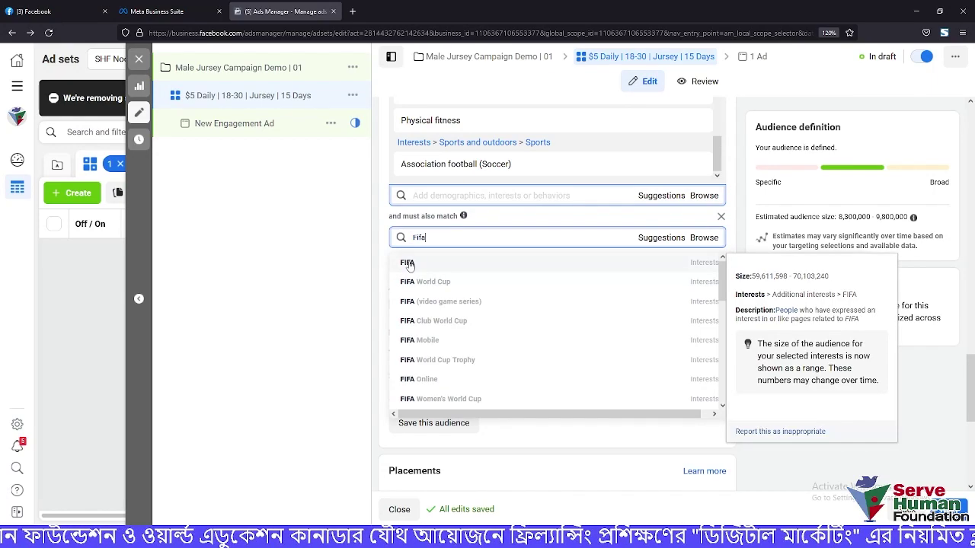
left_click(409, 264)
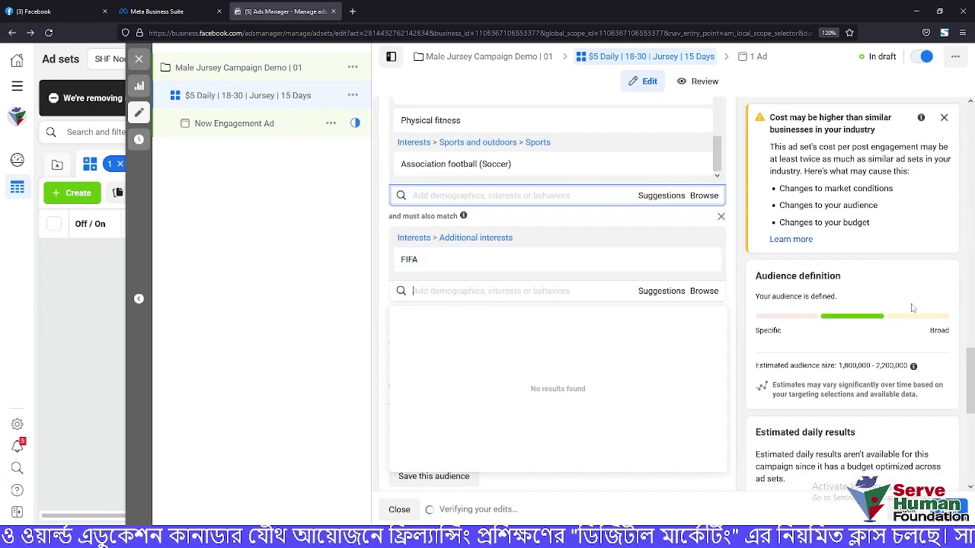
left_click(943, 117)
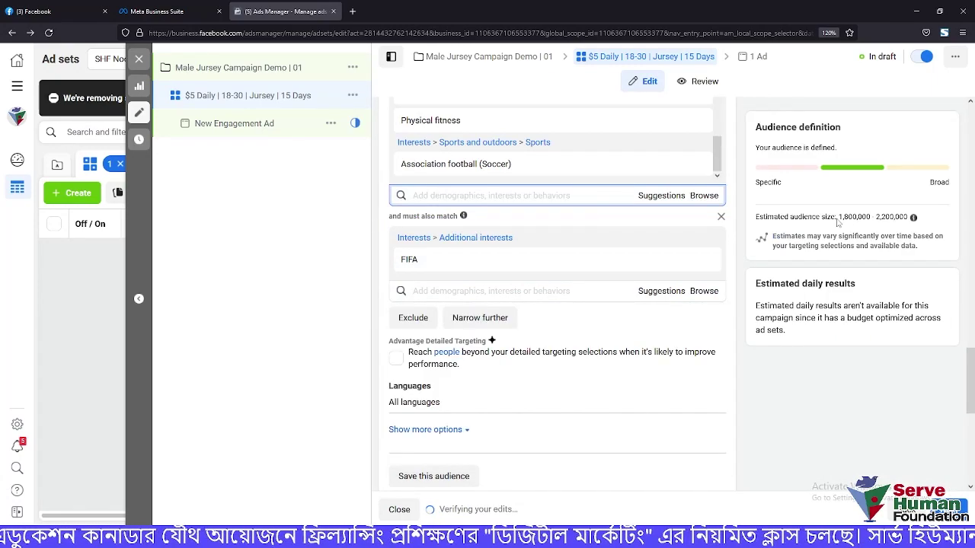
Check the estimated audience size for the targeting narrowed by FIFA
left_click_drag(837, 217, 870, 218)
left_click(868, 389)
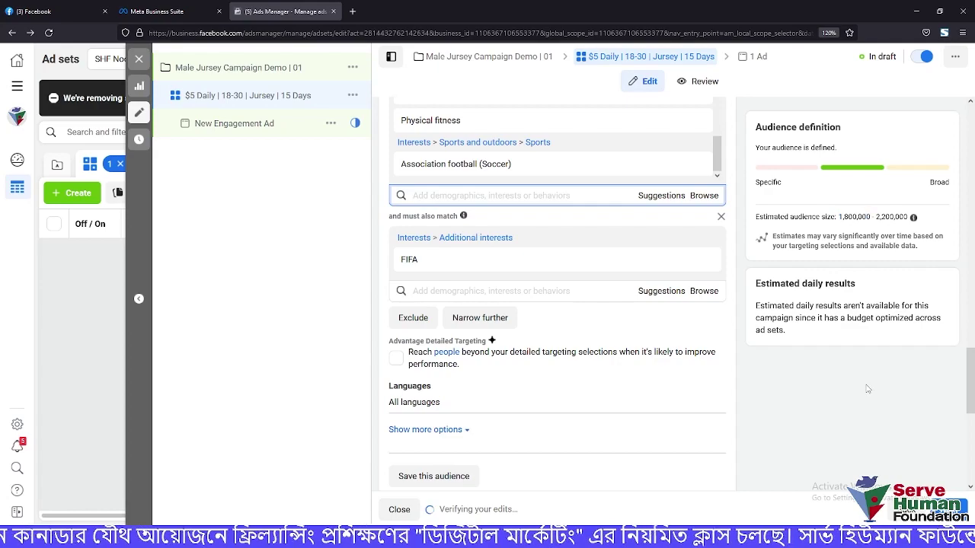
scroll(548, 163, "up", 3)
scroll(548, 162, "down", 5)
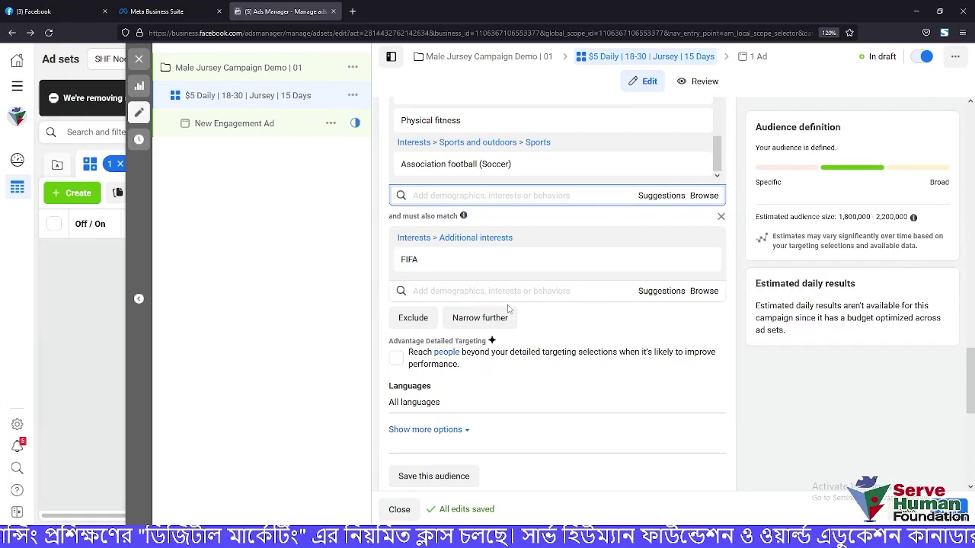
Add the Football interest alongside FIFA in the must-also-match condition
left_click(459, 291)
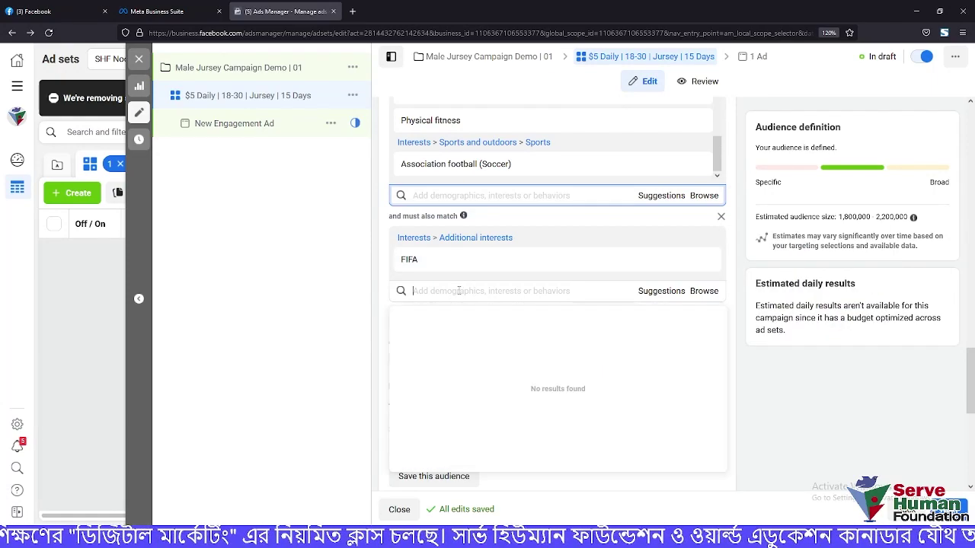
type("Football")
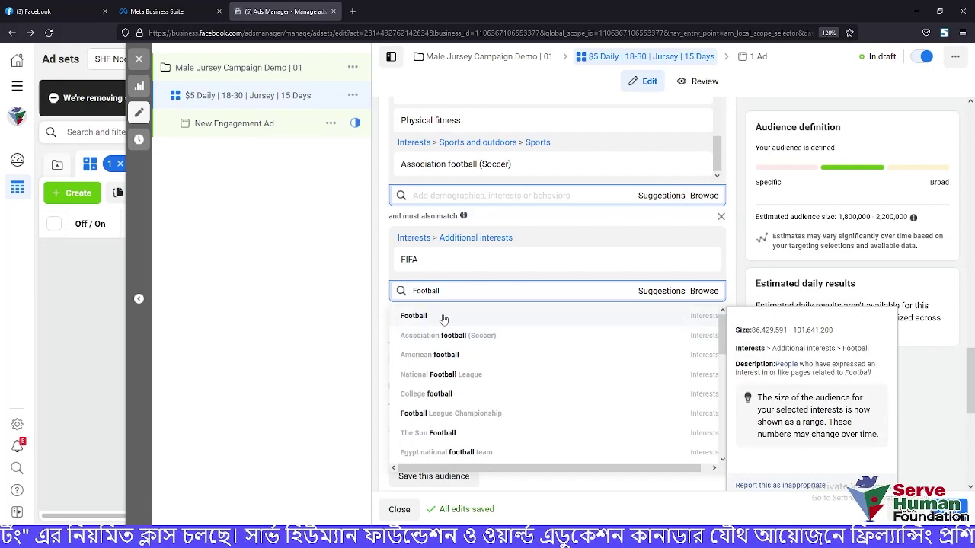
left_click(444, 317)
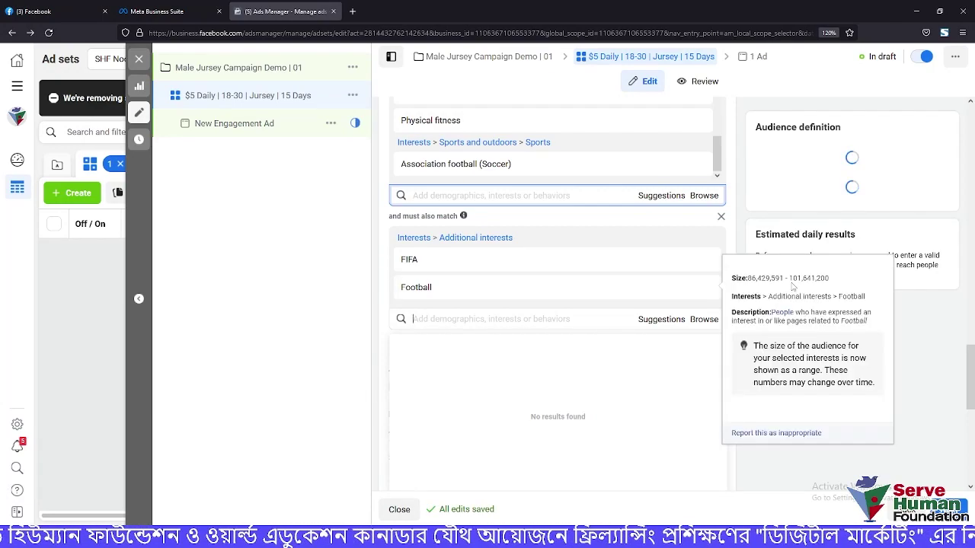
mouse_move(593, 290)
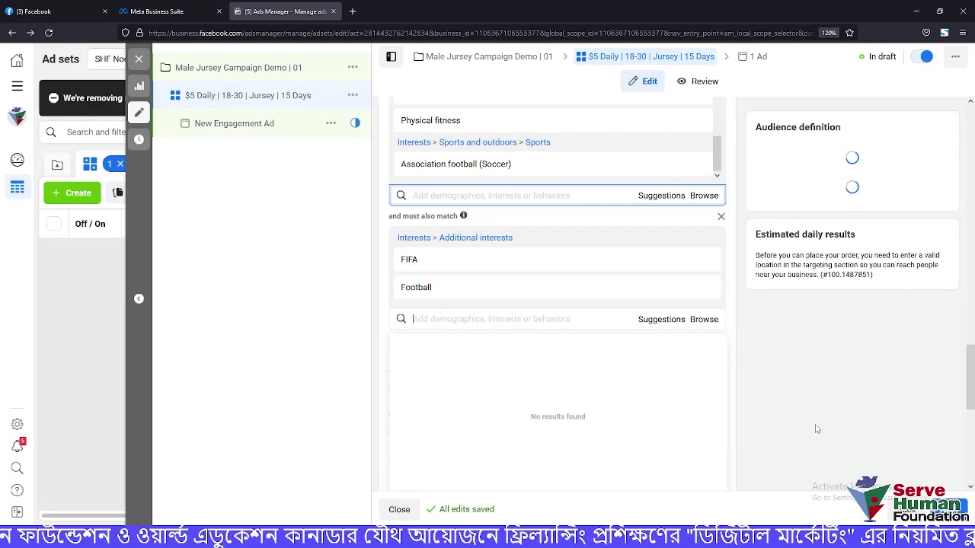
left_click(456, 301)
mouse_move(423, 268)
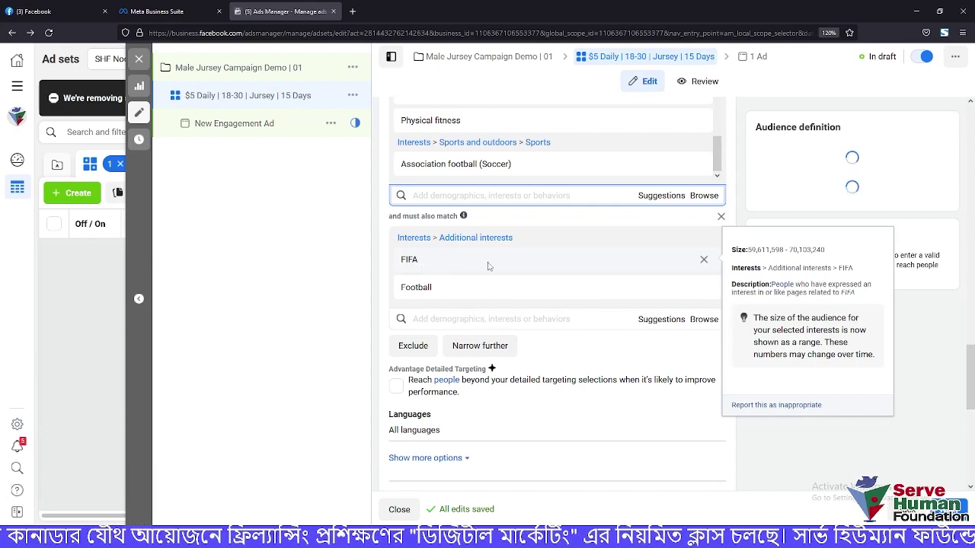
mouse_move(462, 294)
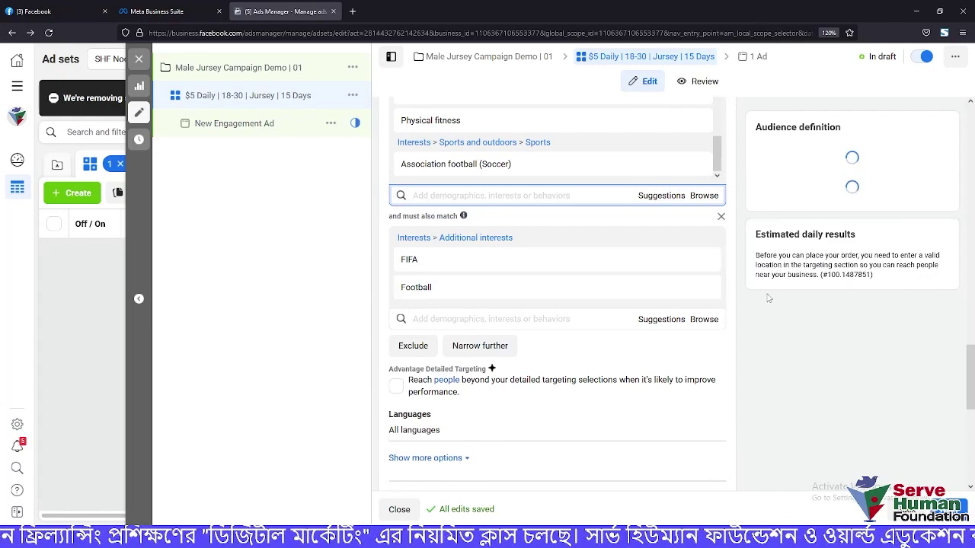
Remove FIFA from the must-also-match condition, dismiss the cost warning and check the estimated audience size
left_click(704, 261)
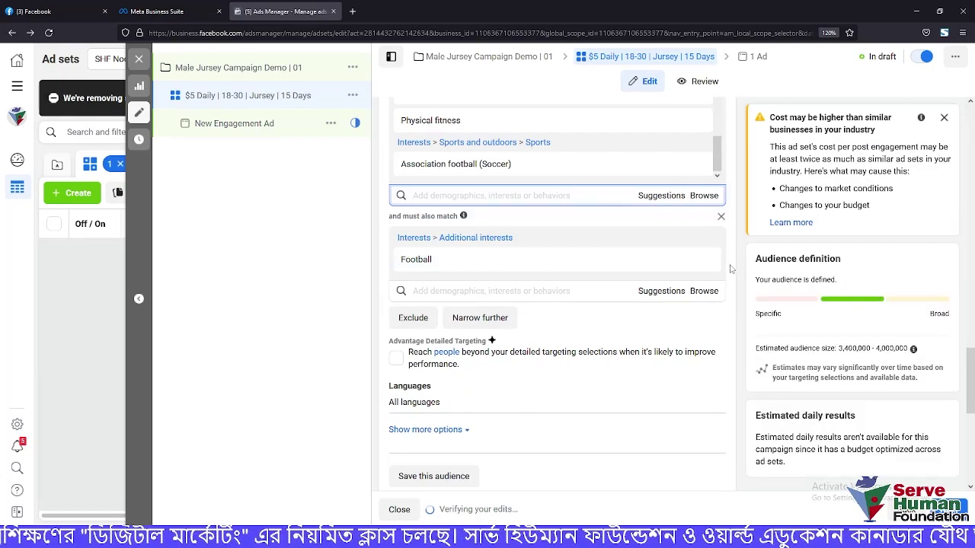
left_click(943, 117)
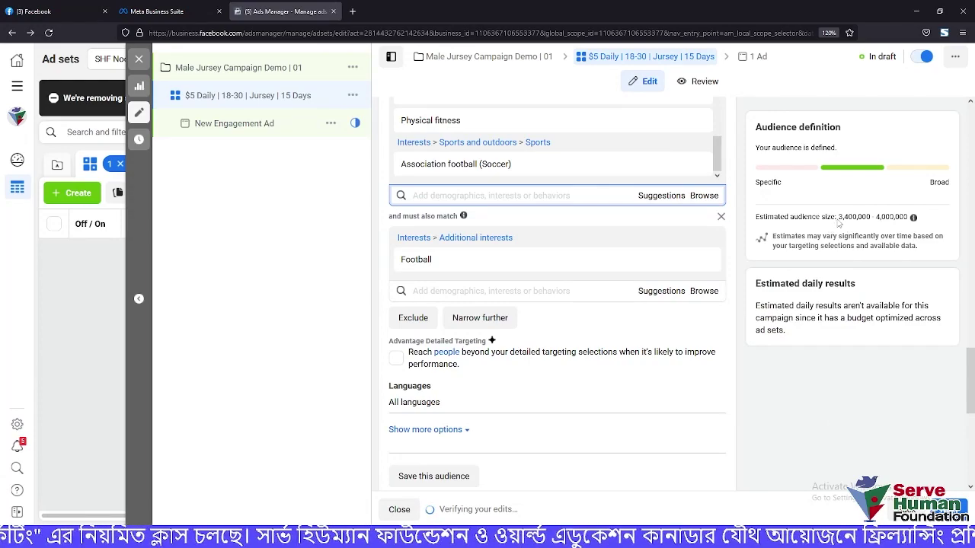
left_click_drag(838, 218, 909, 218)
left_click(845, 235)
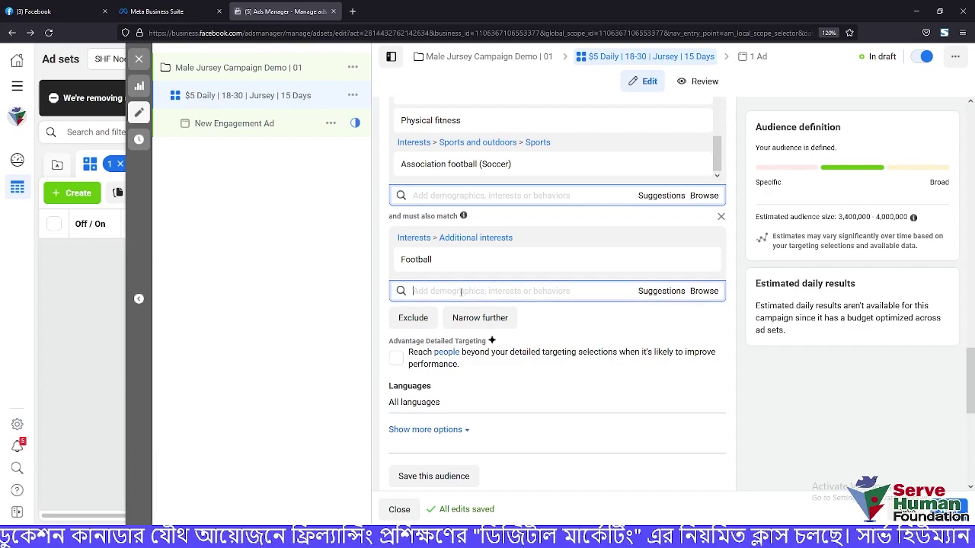
Add the FIFA interest back to the must-also-match condition next to Football
type("Fifa")
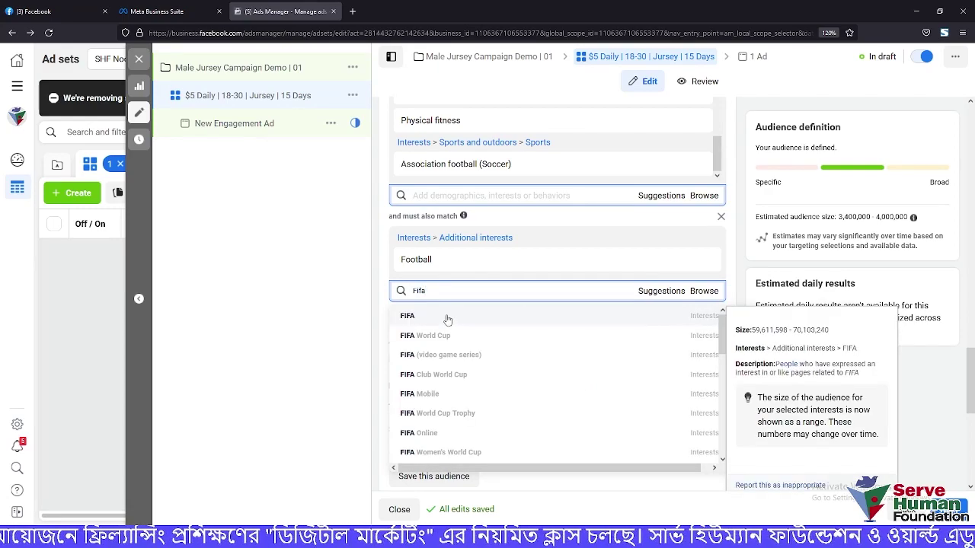
left_click(447, 319)
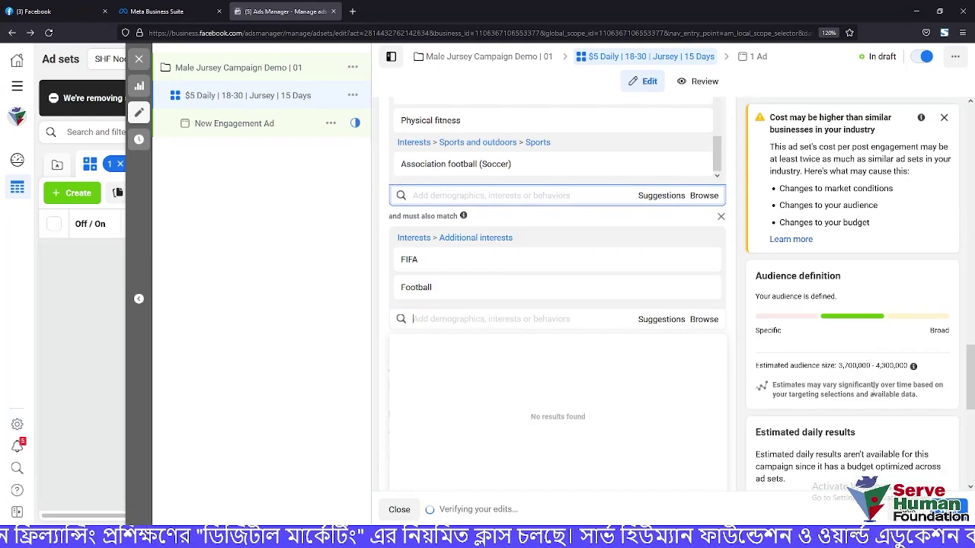
Dismiss the cost warning and review the audience estimate with FIFA and Football in the must-also-match condition
left_click(944, 117)
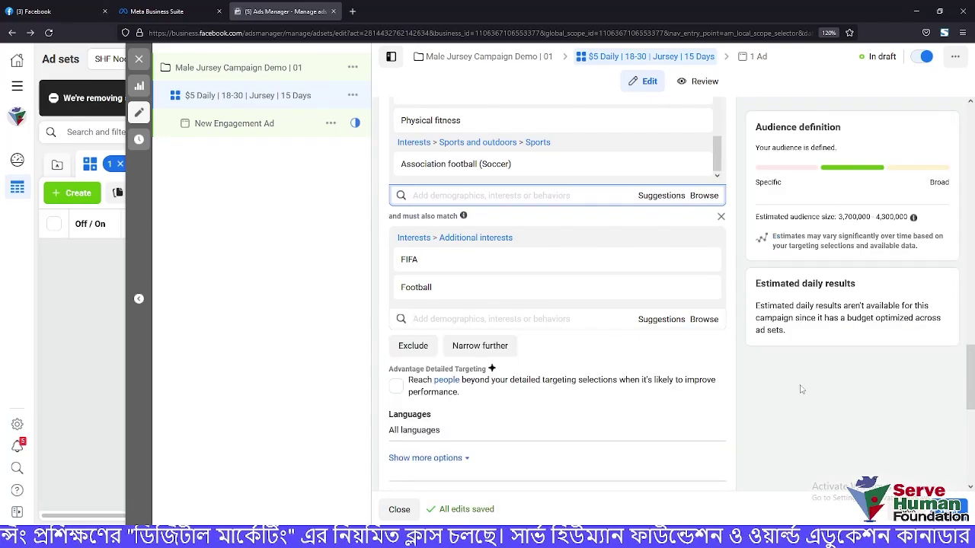
scroll(783, 411, "up", 1)
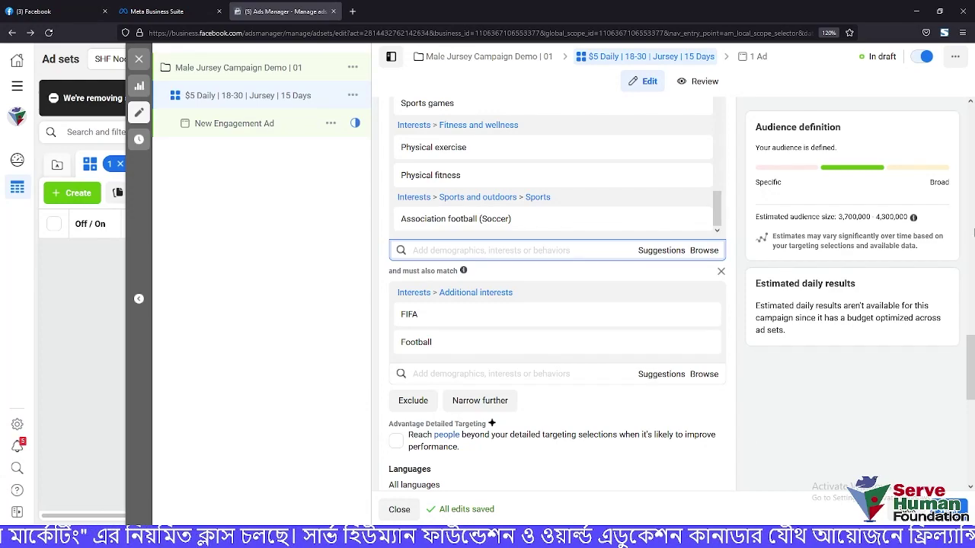
scroll(801, 368, "down", 1)
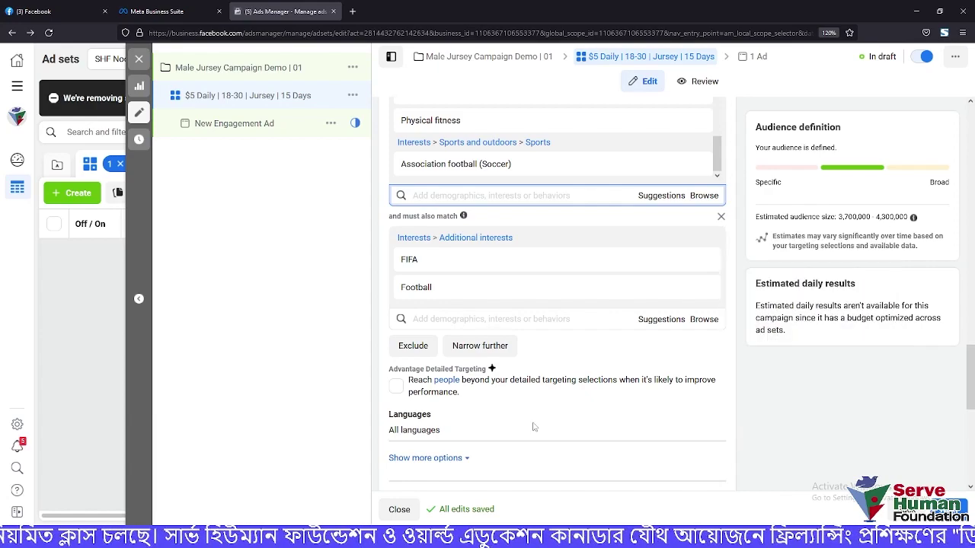
Try narrowing the audience further with the Student interest in a second must-also-match condition, and remove that interest again
left_click(480, 346)
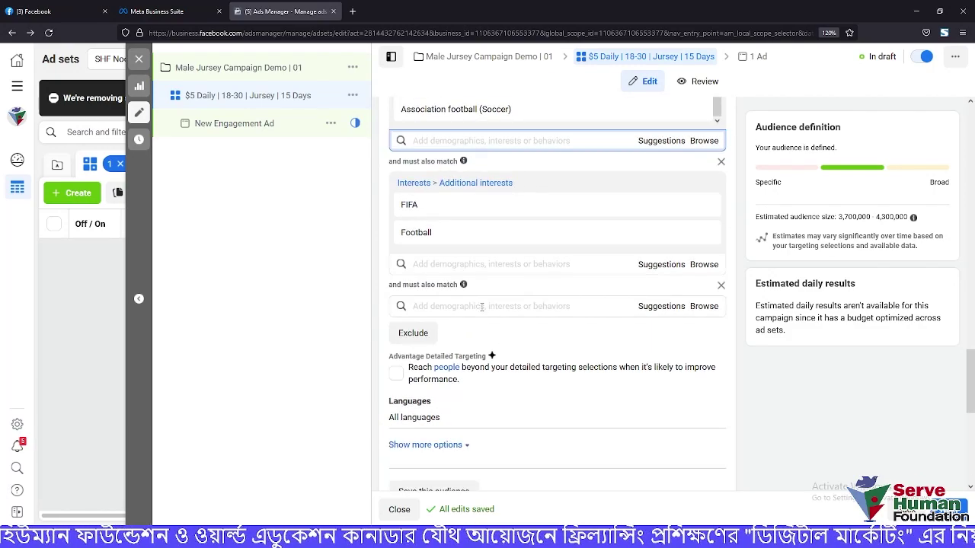
left_click(482, 306)
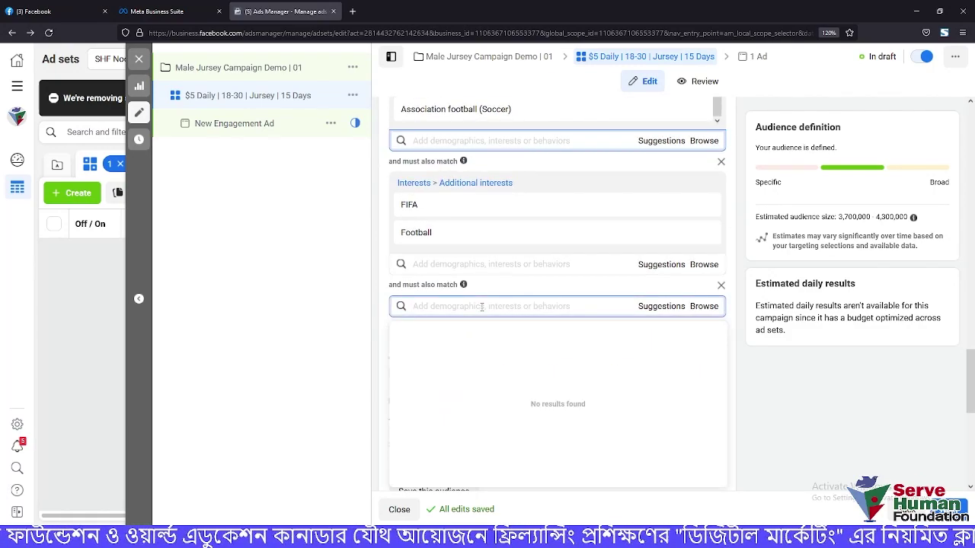
type("J")
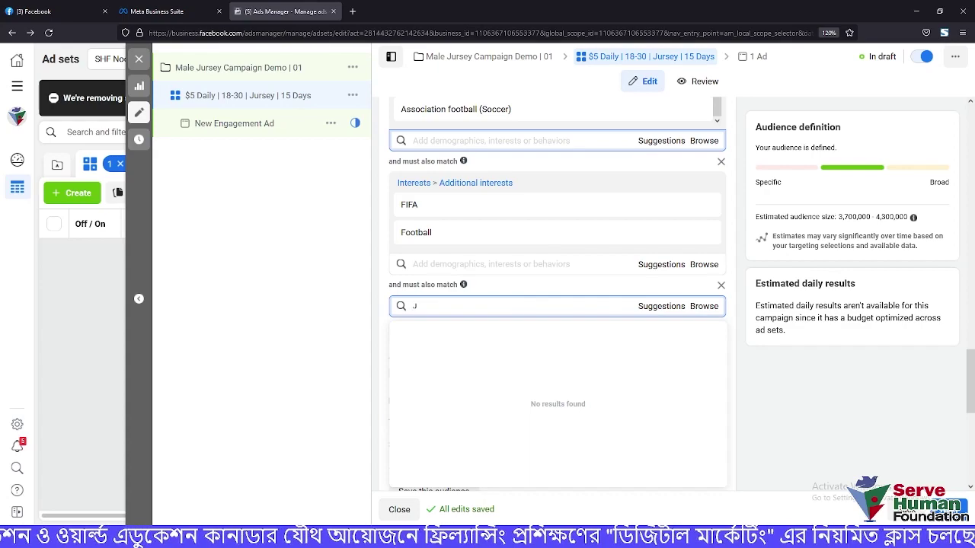
key("BackSpace")
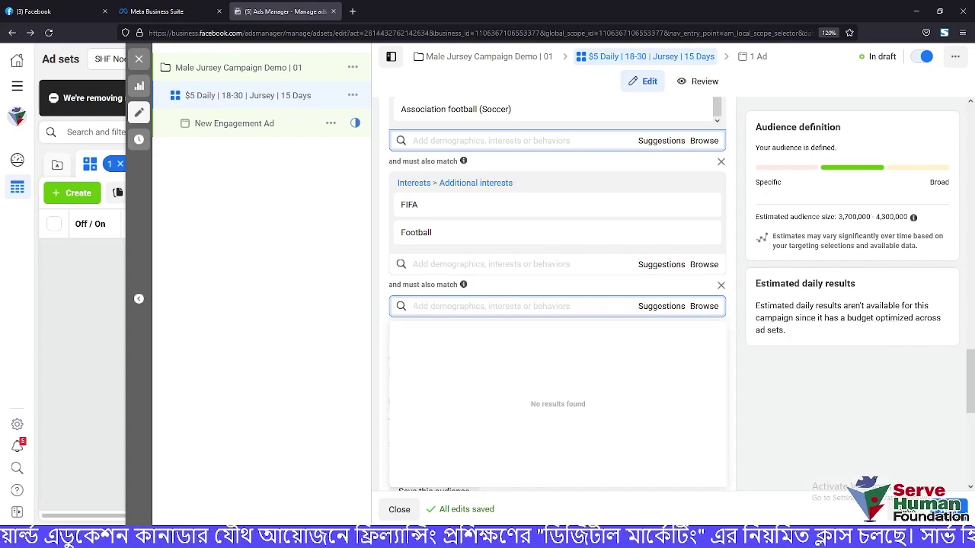
type("Stud")
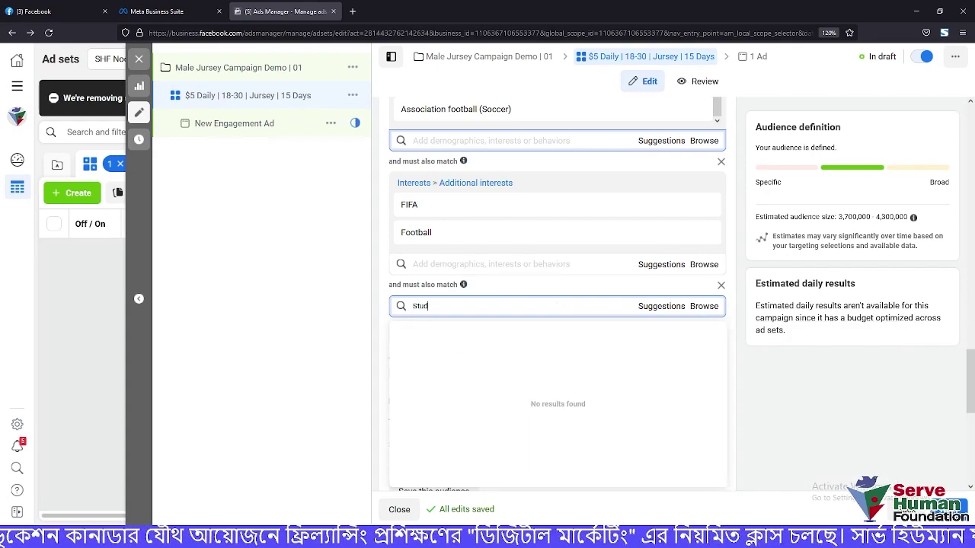
type("ents")
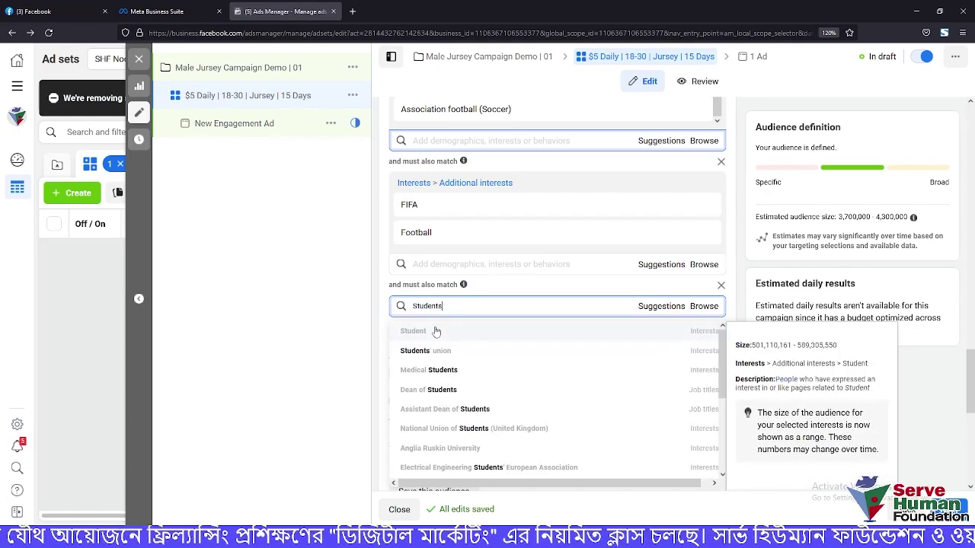
left_click(436, 331)
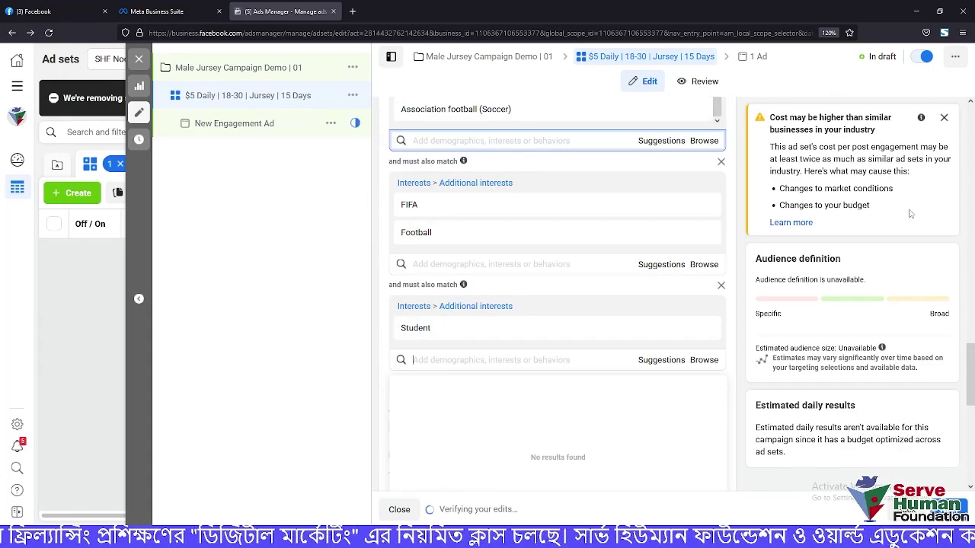
left_click(944, 118)
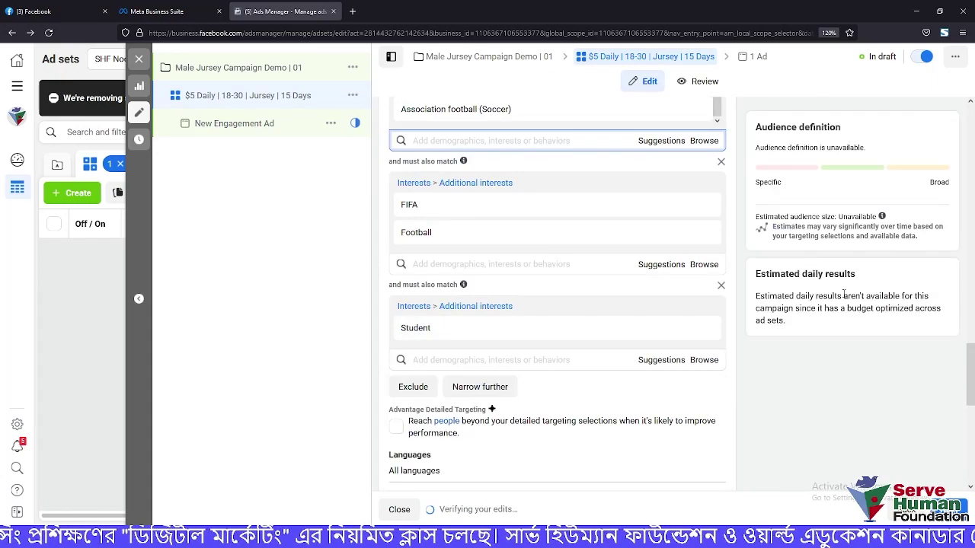
mouse_move(565, 337)
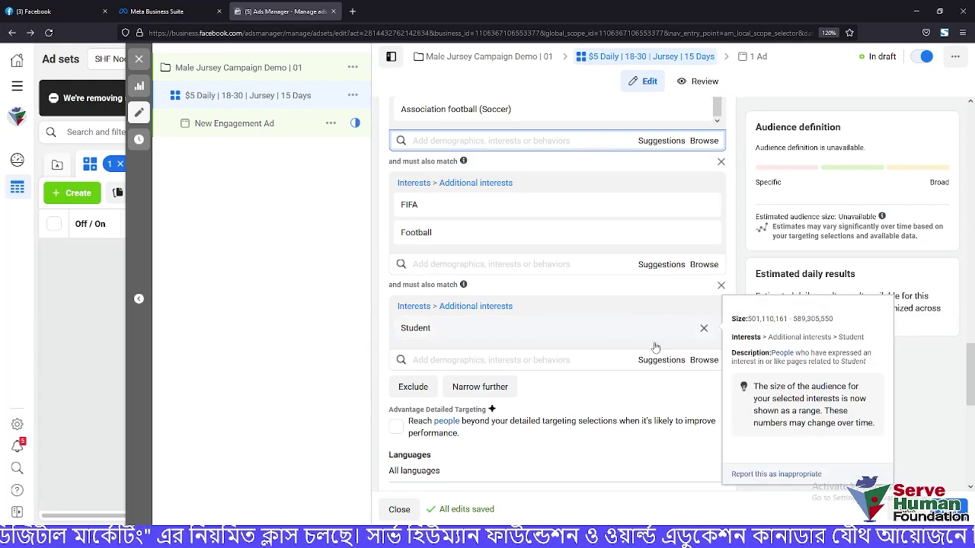
left_click(703, 329)
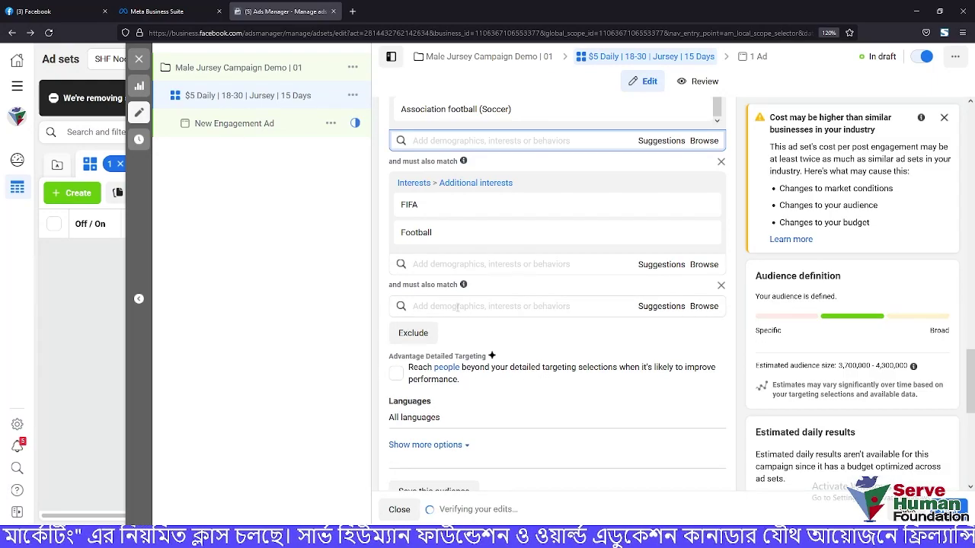
Try to find a Jursey interest for the second must-also-match condition, and discard that condition
left_click(457, 307)
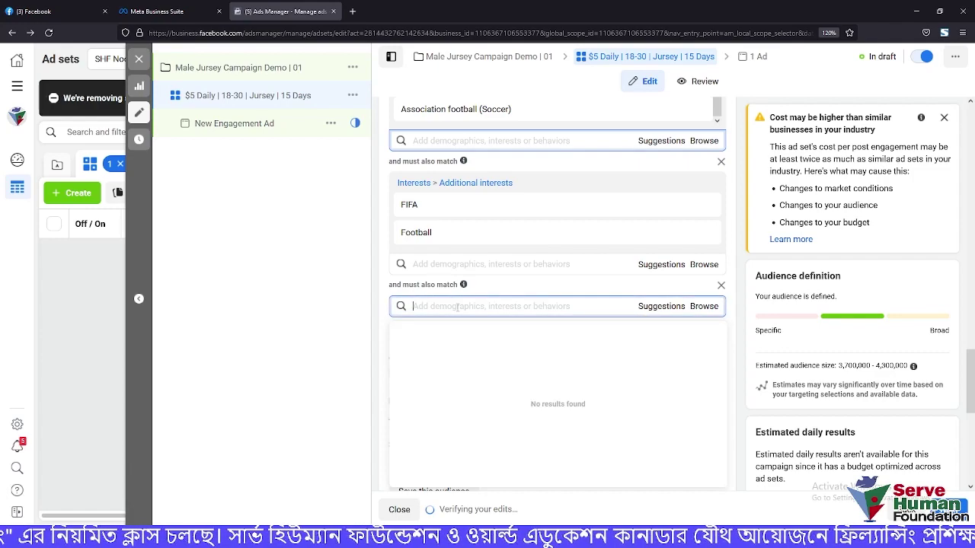
type("Jursey")
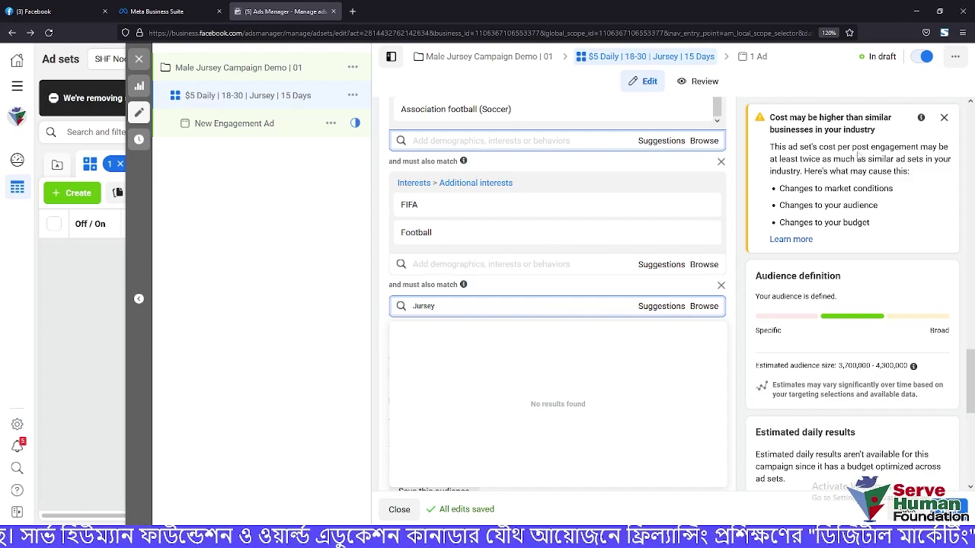
left_click(945, 118)
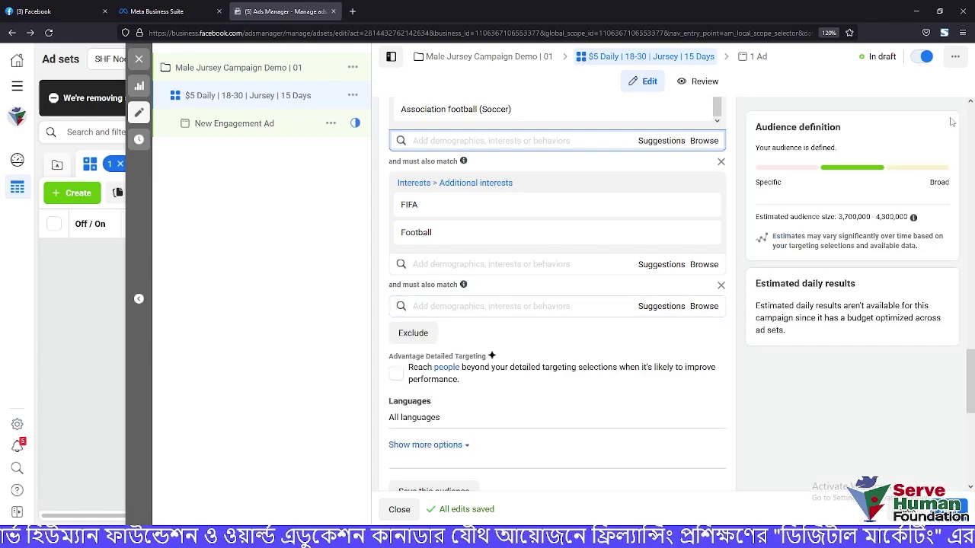
left_click(472, 306)
type("Jue")
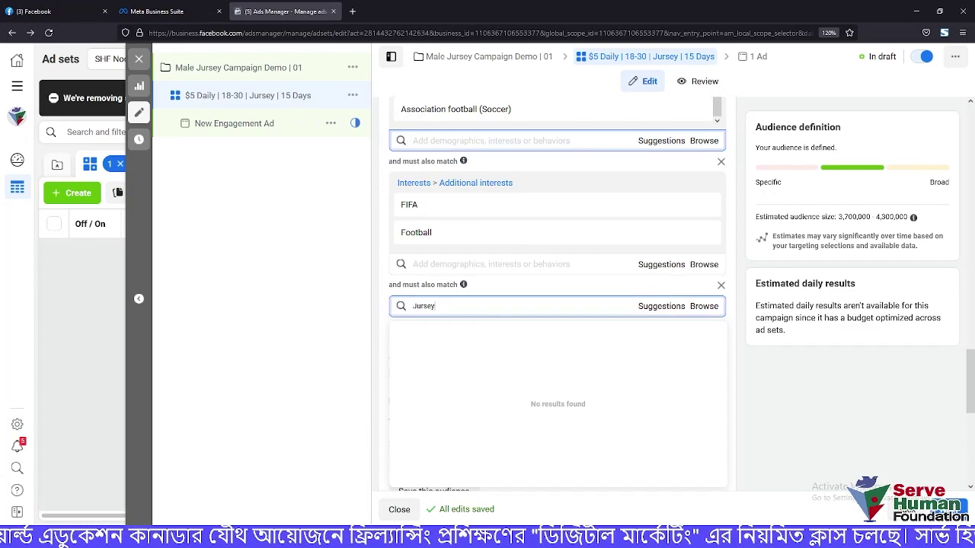
key("Return")
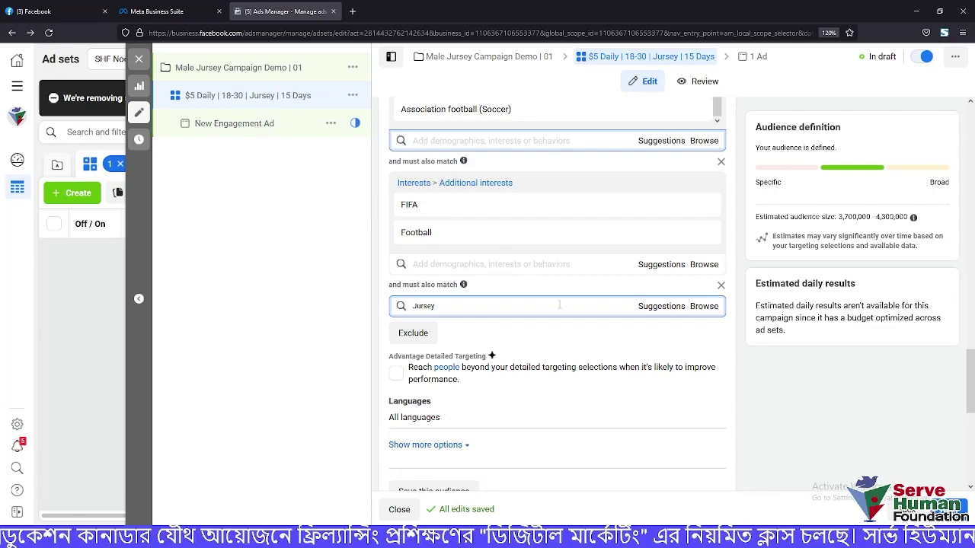
left_click(720, 284)
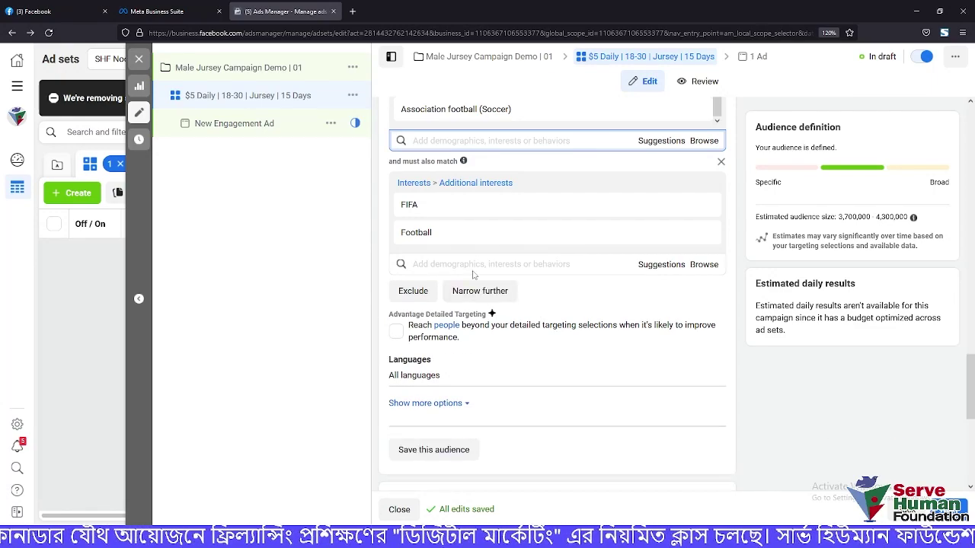
Add a new second must-also-match condition, try the spellings Jurs and Jer in its interest search, and clear the search text
left_click(480, 291)
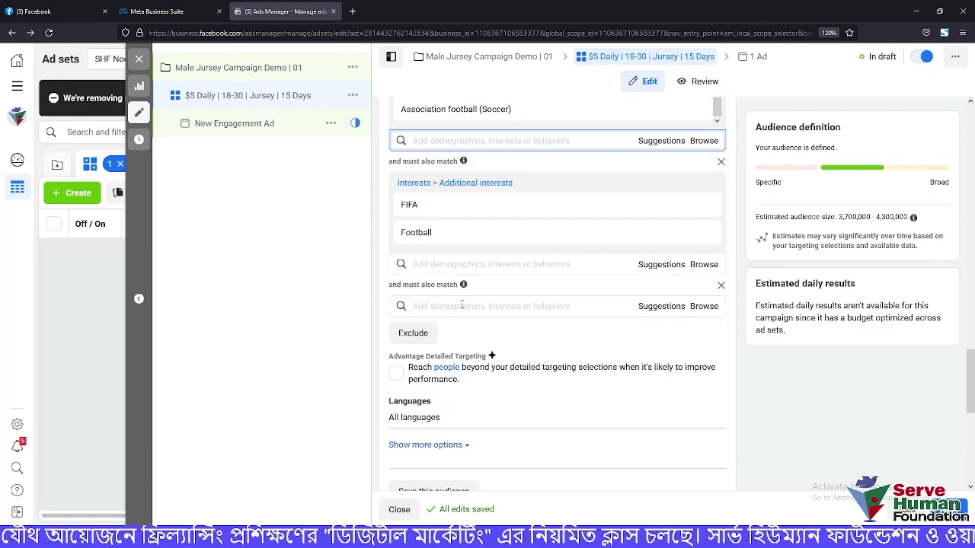
left_click(462, 305)
type("Jue")
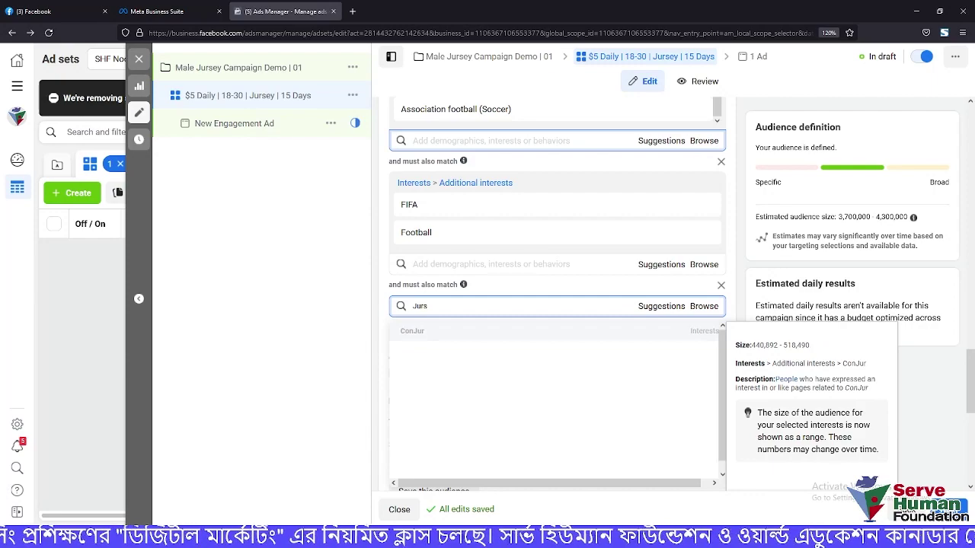
key("BackSpace")
key("BackSpace")
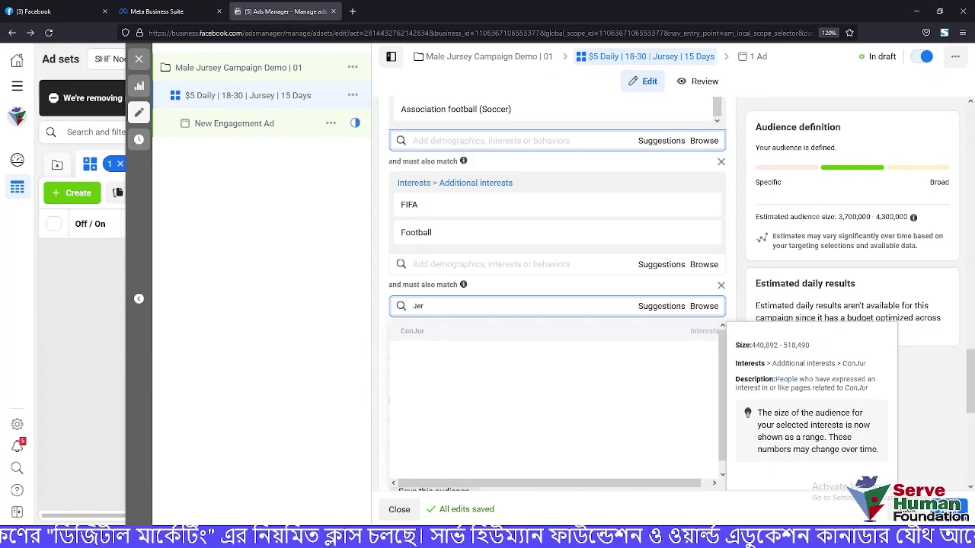
key("BackSpace")
key("BackSpace")
key("BackSpace")
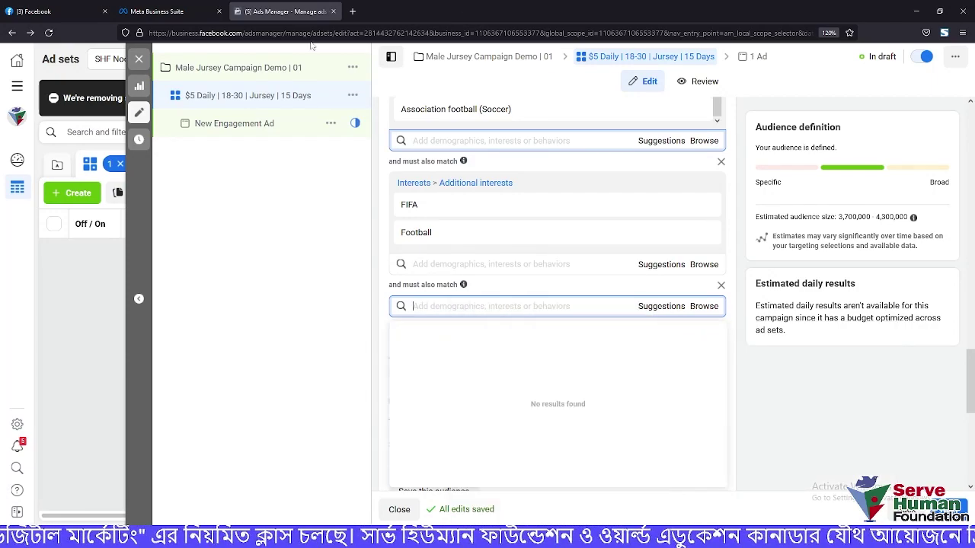
Look up Jursey on Google in a new browser tab, choose the suggestion jersey and copy that word
left_click(353, 11)
type("Jur")
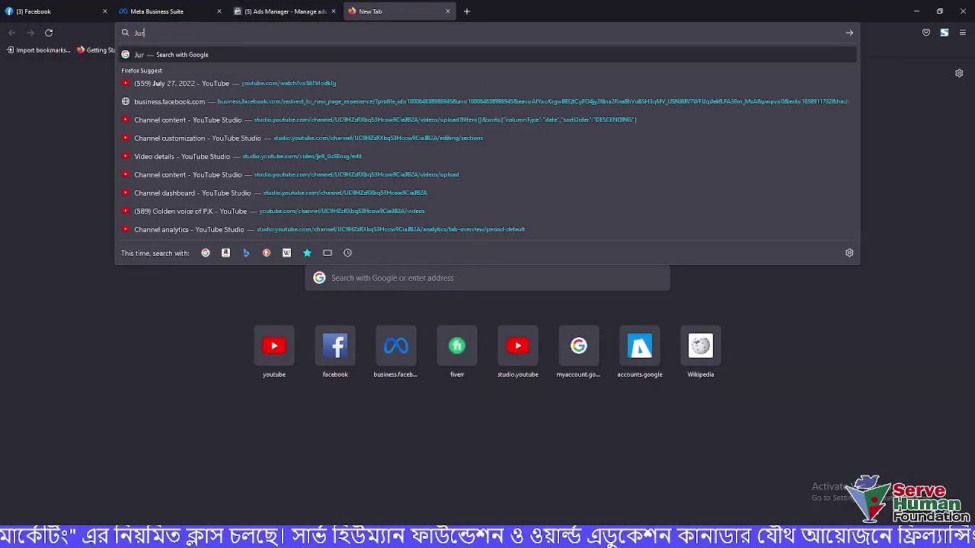
type("sey")
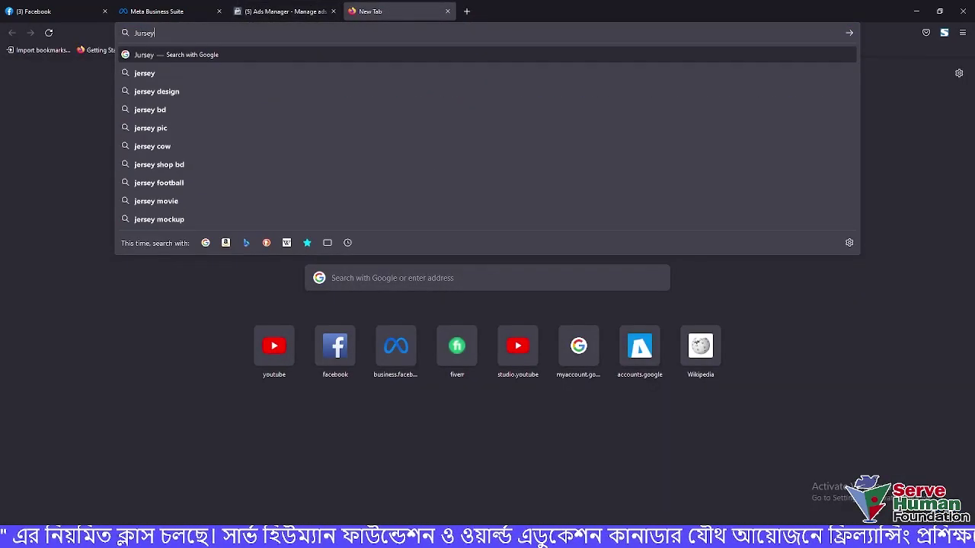
left_click(212, 73)
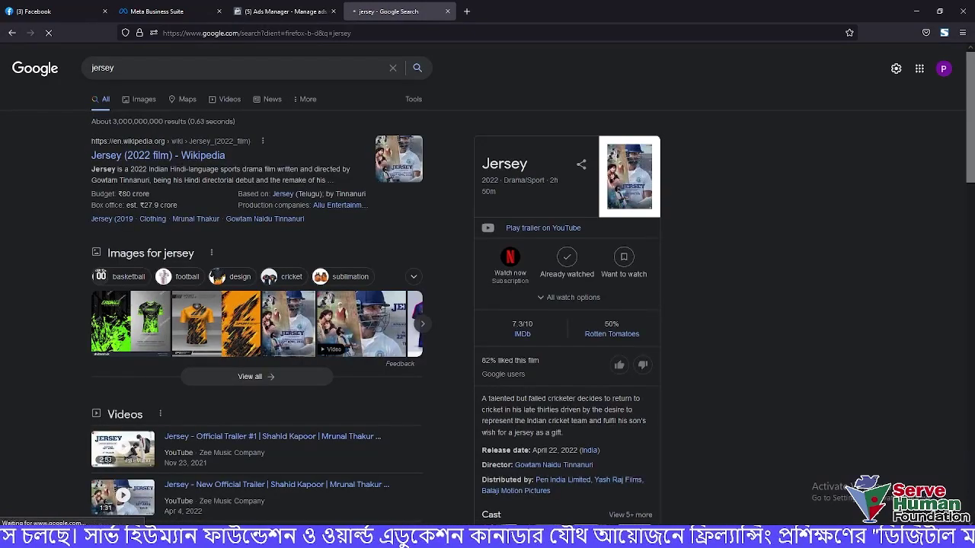
left_click_drag(116, 68, 76, 67)
key("ctrl+c")
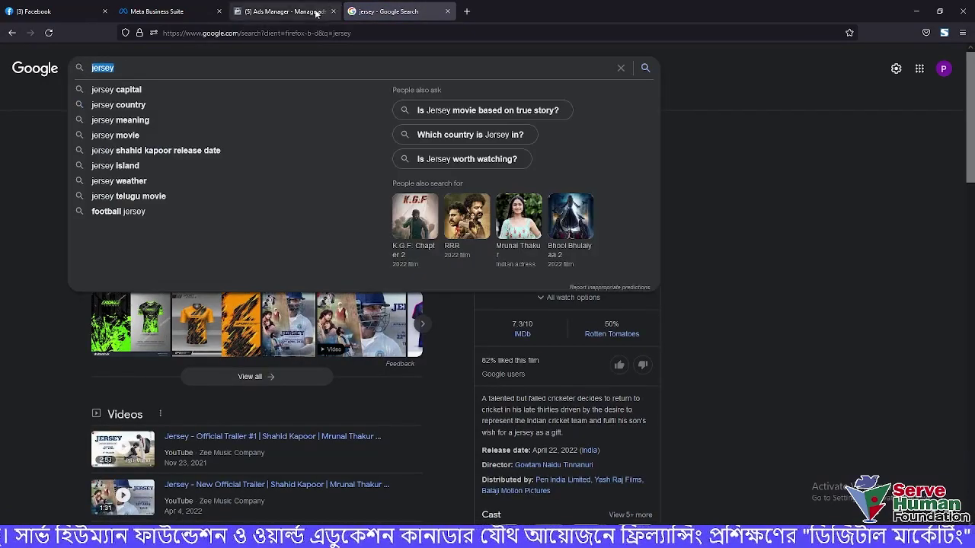
Back in Ads Manager, add the Jersey (clothing) interest to the second must-also-match condition and dismiss the cost warning
left_click(286, 12)
left_click(438, 307)
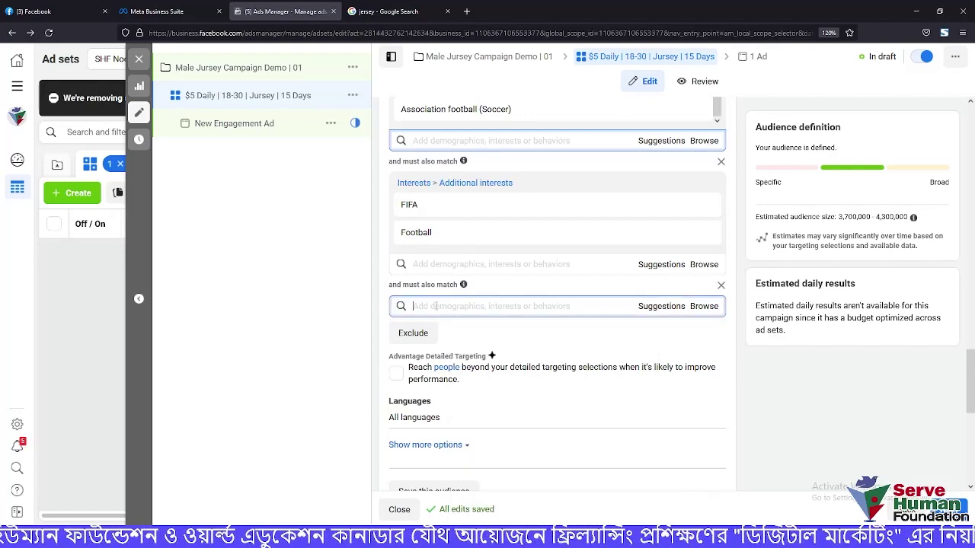
key("ctrl+v")
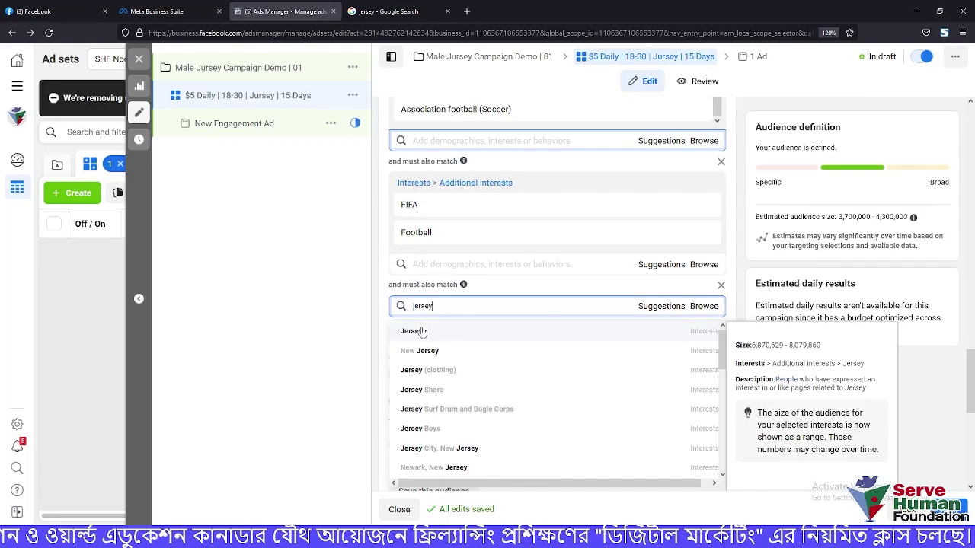
left_click(451, 373)
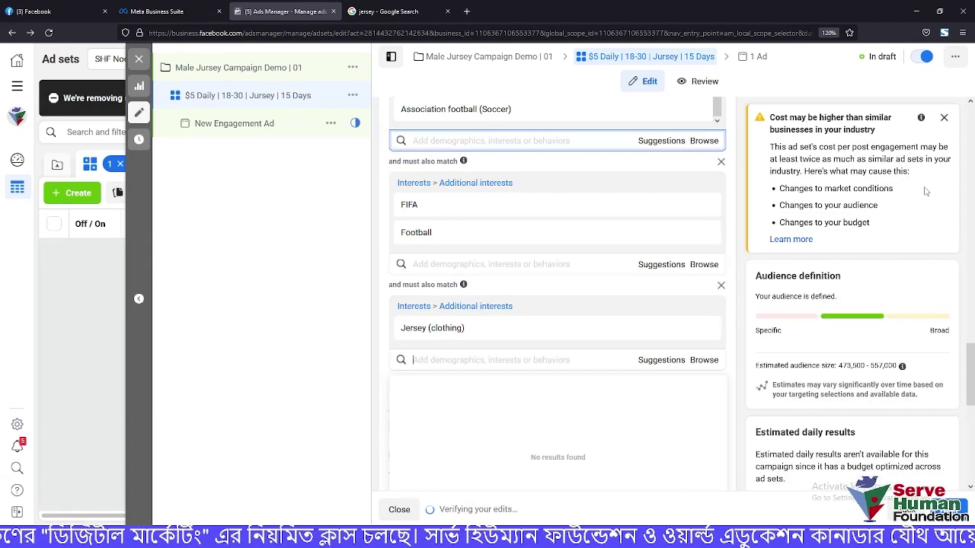
left_click(944, 118)
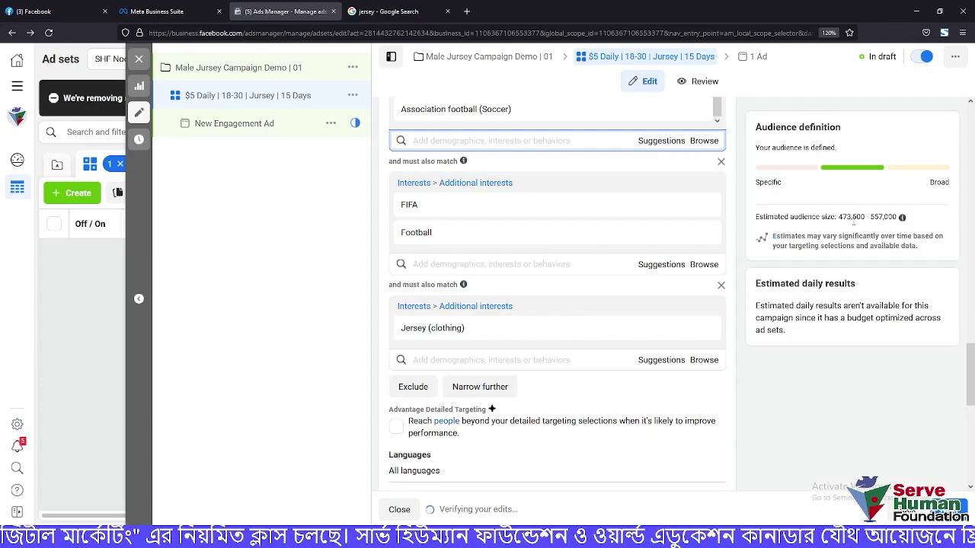
Check the estimated audience size and review the ad set's location, age, gender and detailed targeting selections
left_click_drag(839, 217, 898, 217)
left_click(659, 298)
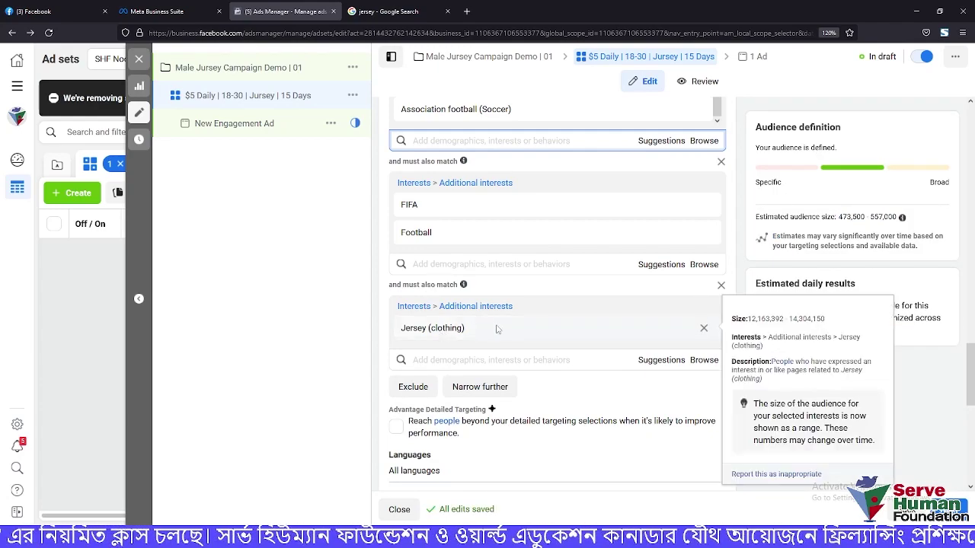
mouse_move(401, 216)
scroll(447, 287, "up", 5)
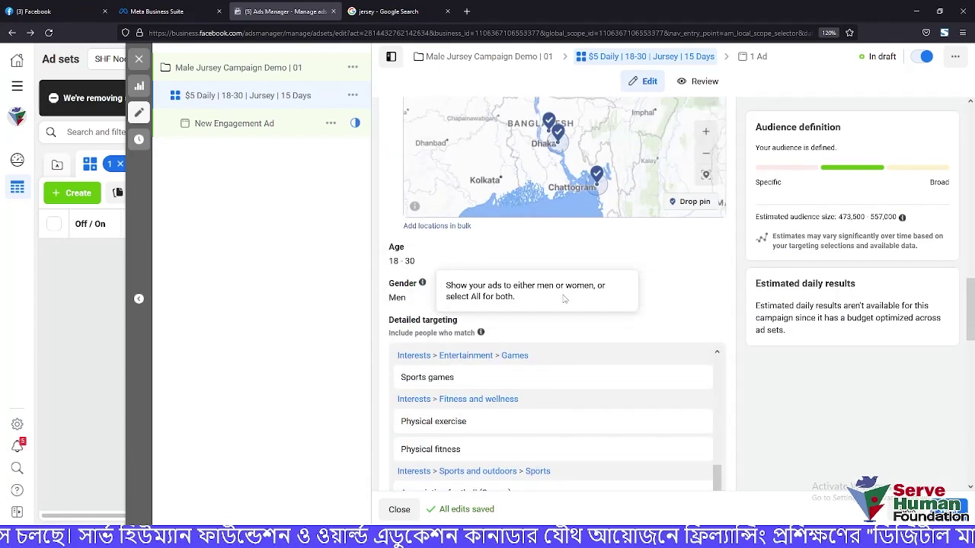
scroll(562, 297, "down", 2)
mouse_move(522, 324)
scroll(548, 305, "down", 2)
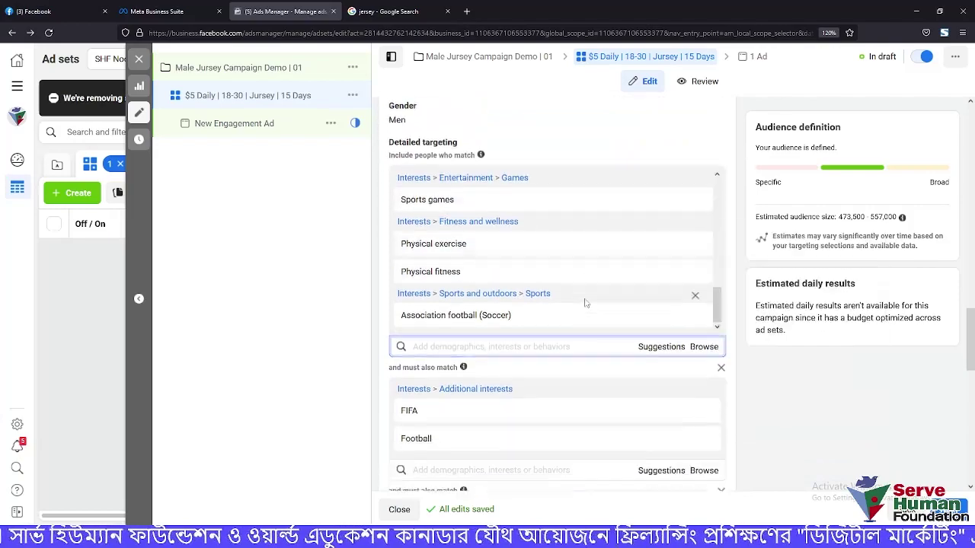
scroll(541, 213, "up", 8)
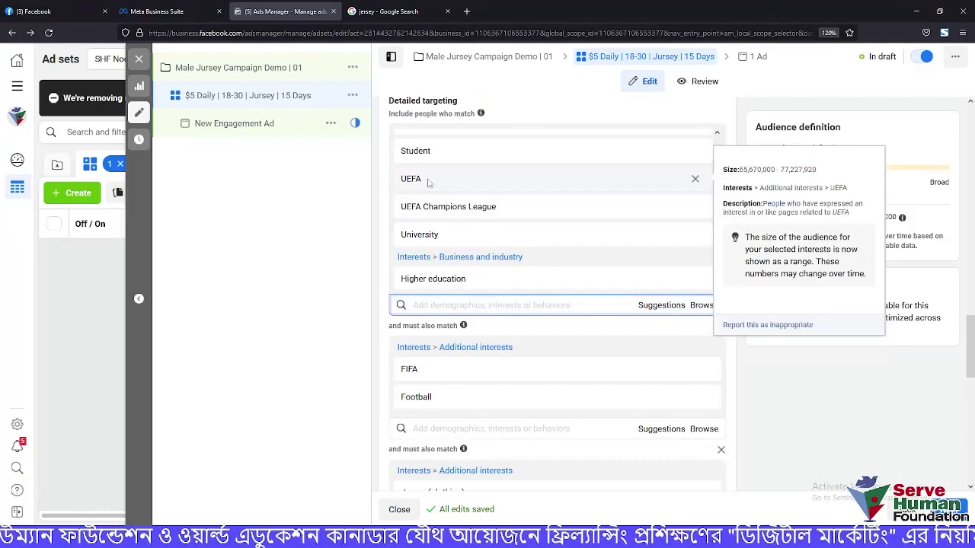
Add a third must-also-match condition containing the Lionel Messi interest and dismiss the cost warning
scroll(491, 193, "down", 8)
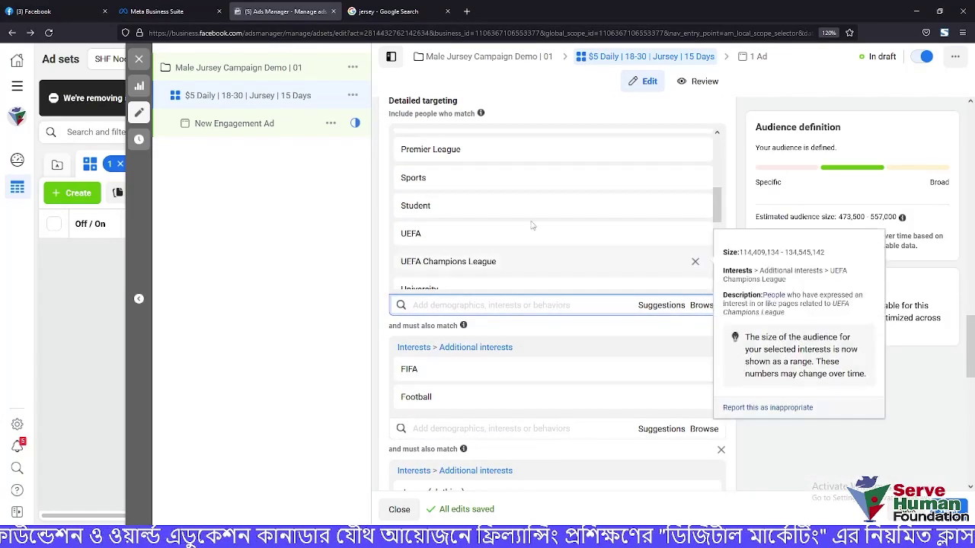
scroll(561, 304, "down", 2)
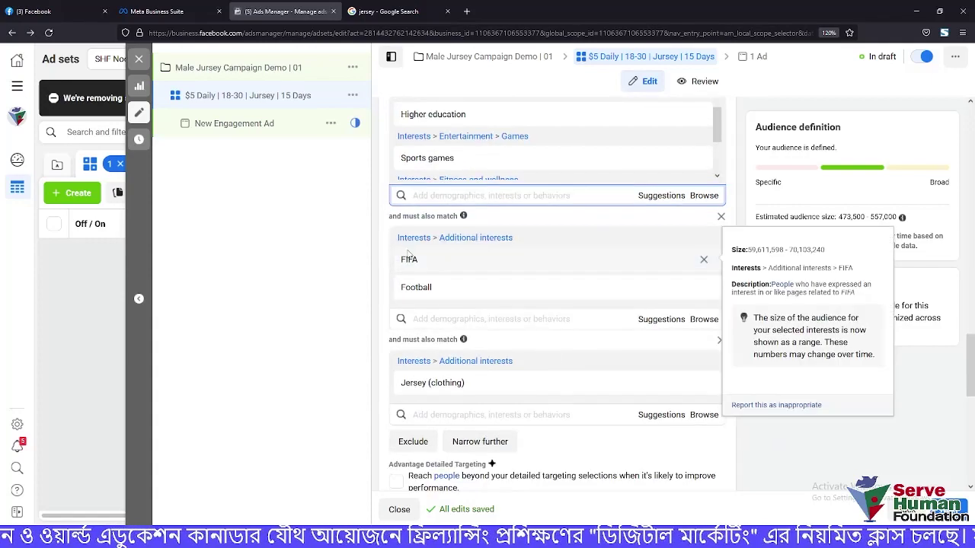
scroll(529, 285, "down", 2)
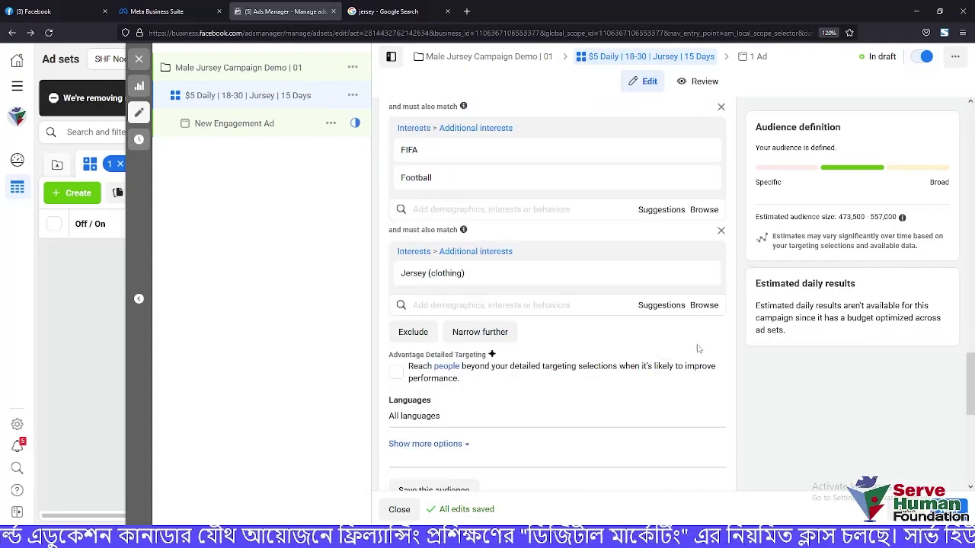
mouse_move(520, 287)
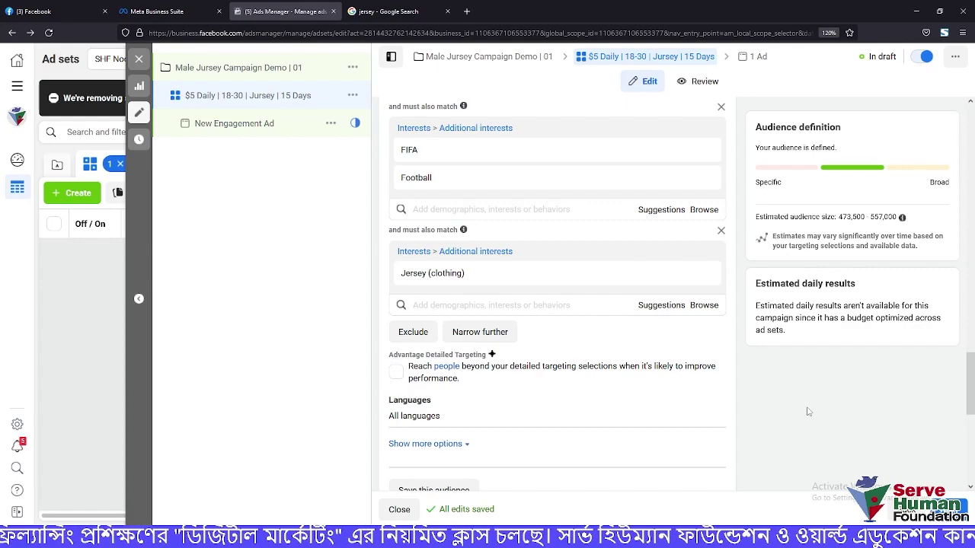
left_click(471, 335)
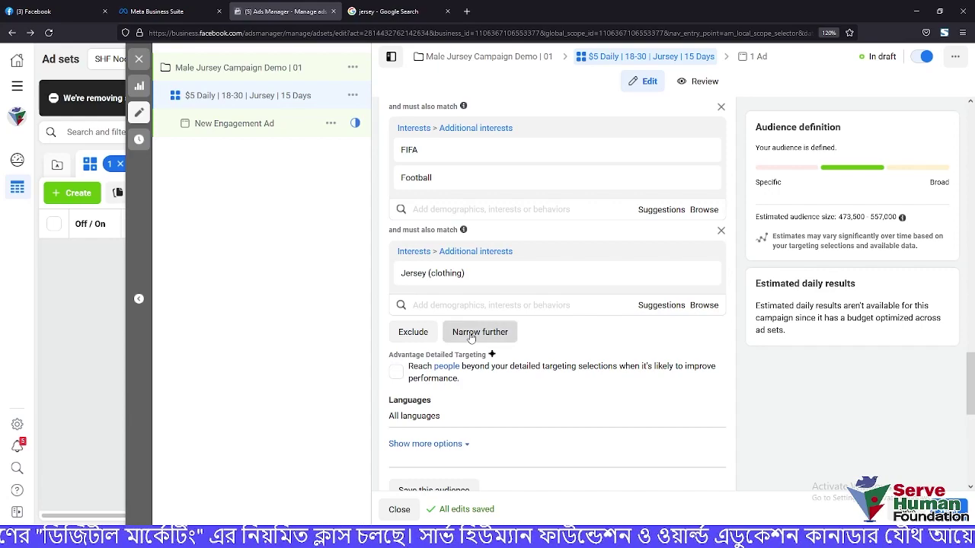
left_click(472, 348)
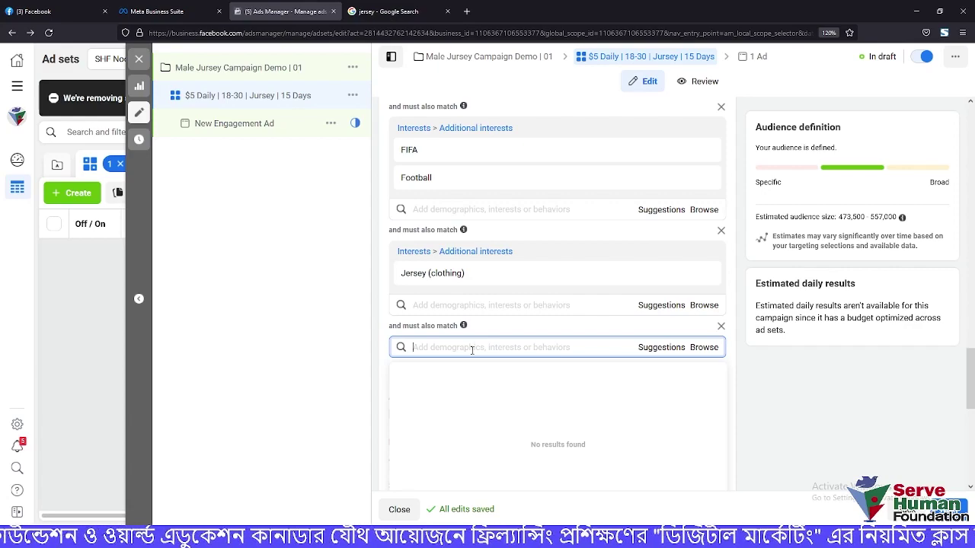
type("M")
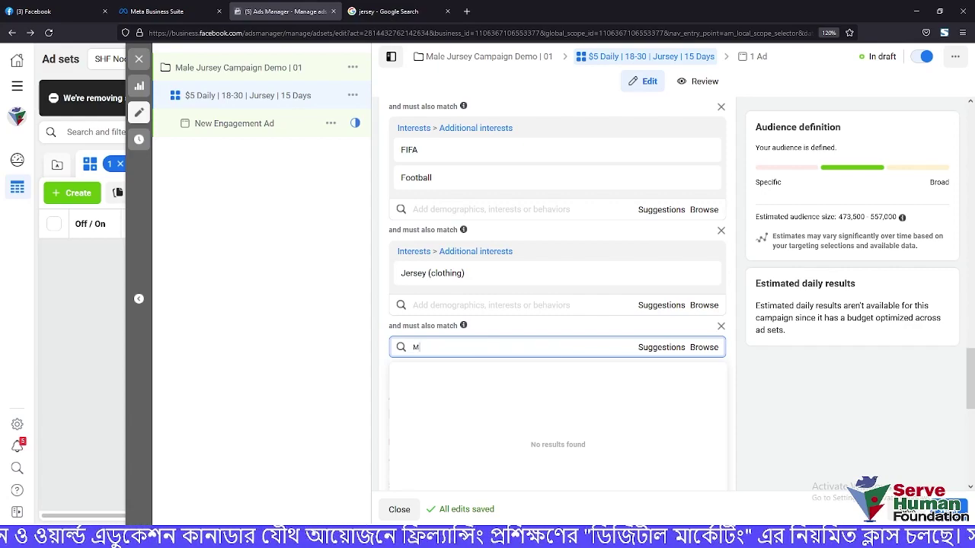
type("essi")
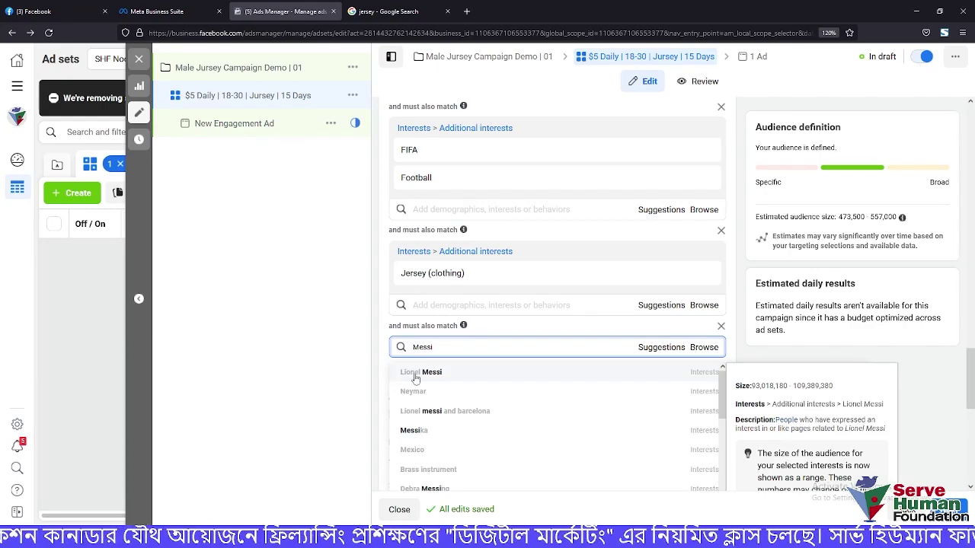
left_click(439, 372)
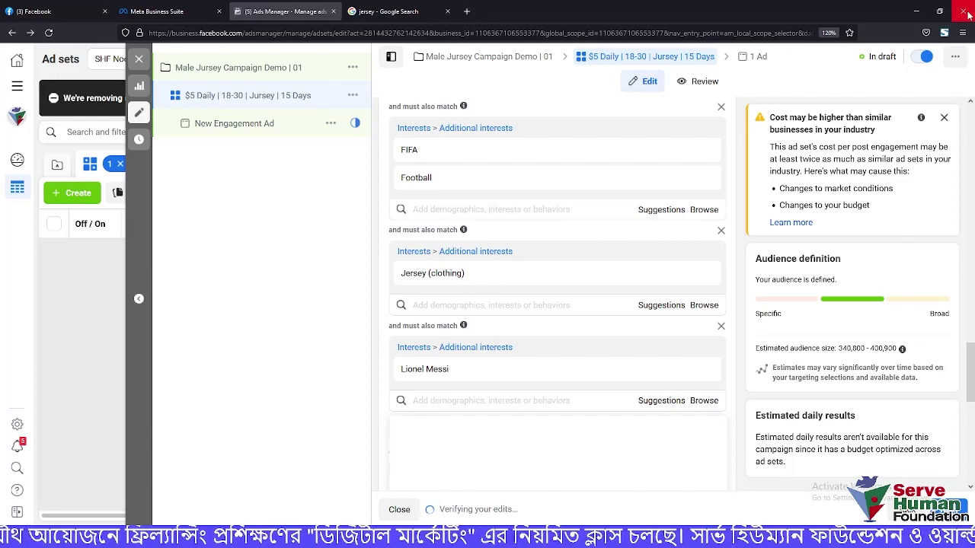
left_click(943, 117)
Add the Neymar interest to the same condition as Lionel Messi and dismiss the cost warning
scroll(880, 372, "down", 1)
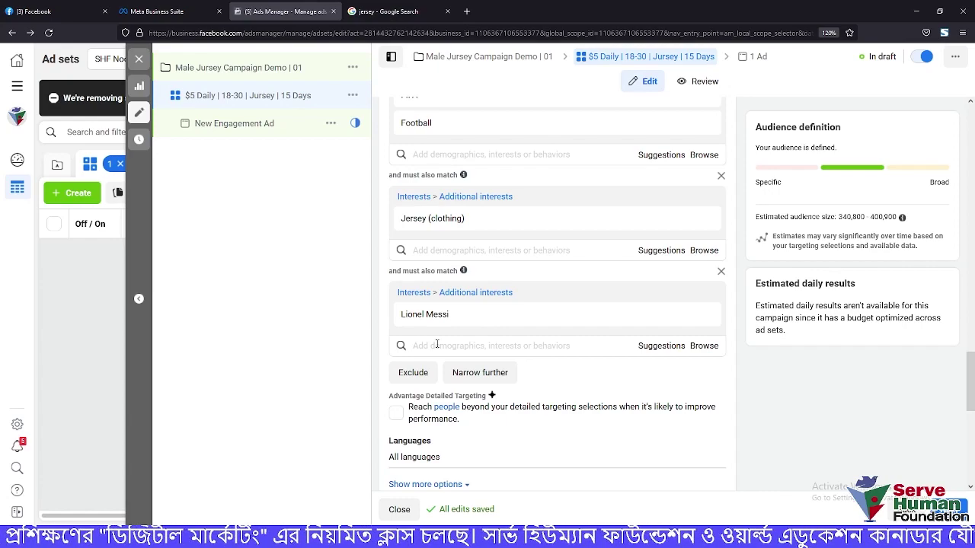
left_click(436, 344)
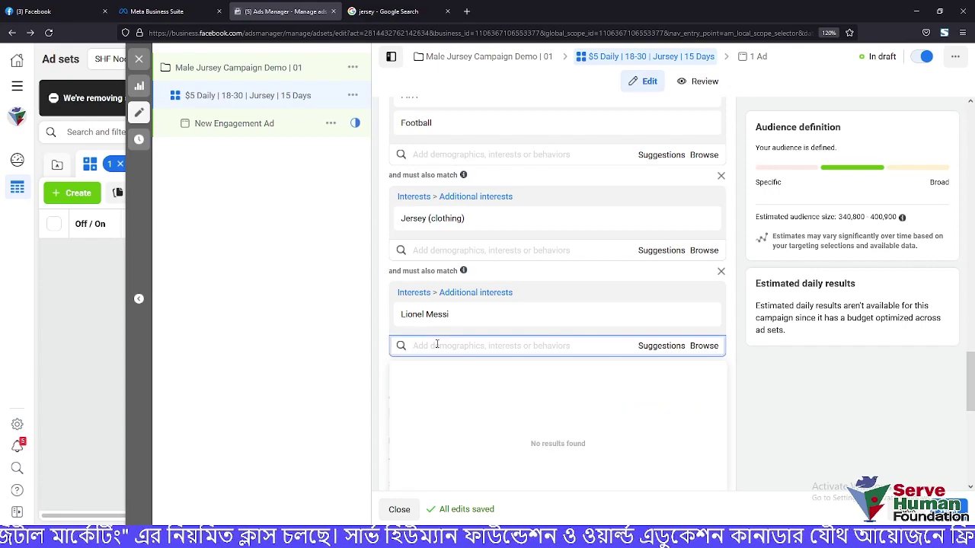
type("Neym")
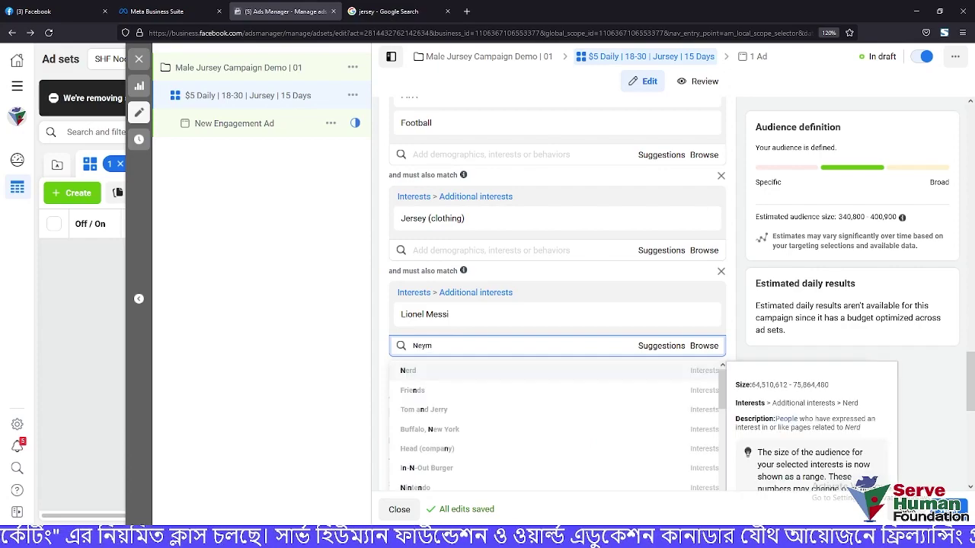
type("ar")
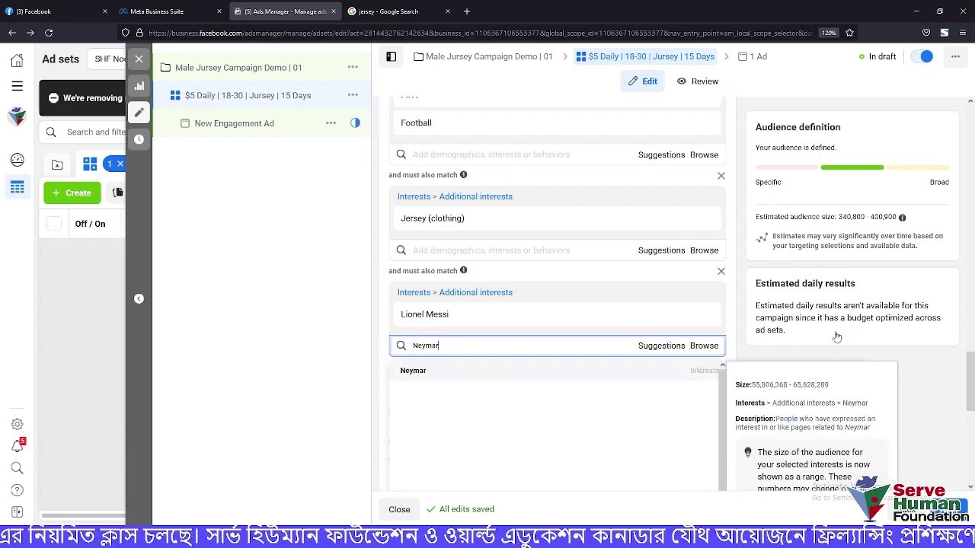
left_click(427, 373)
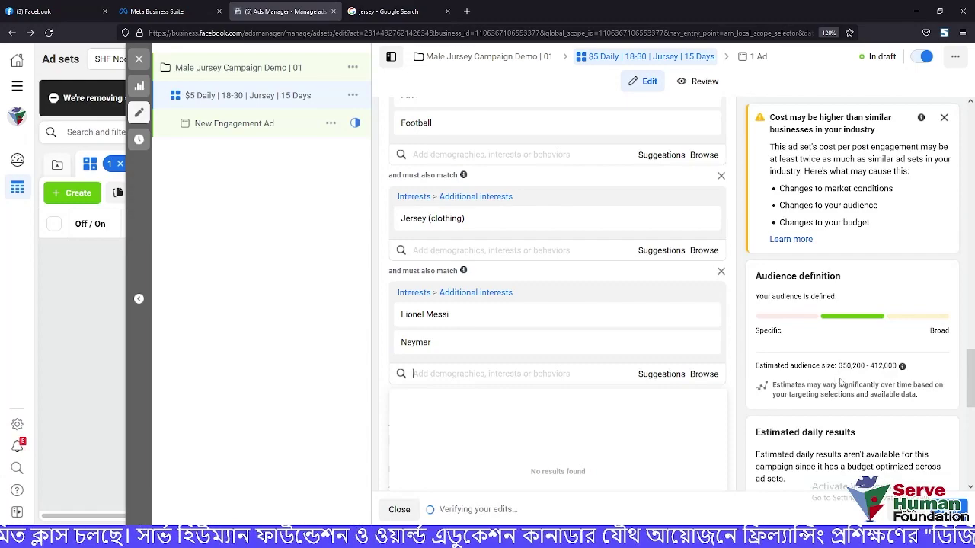
left_click(944, 118)
scroll(809, 430, "down", 2)
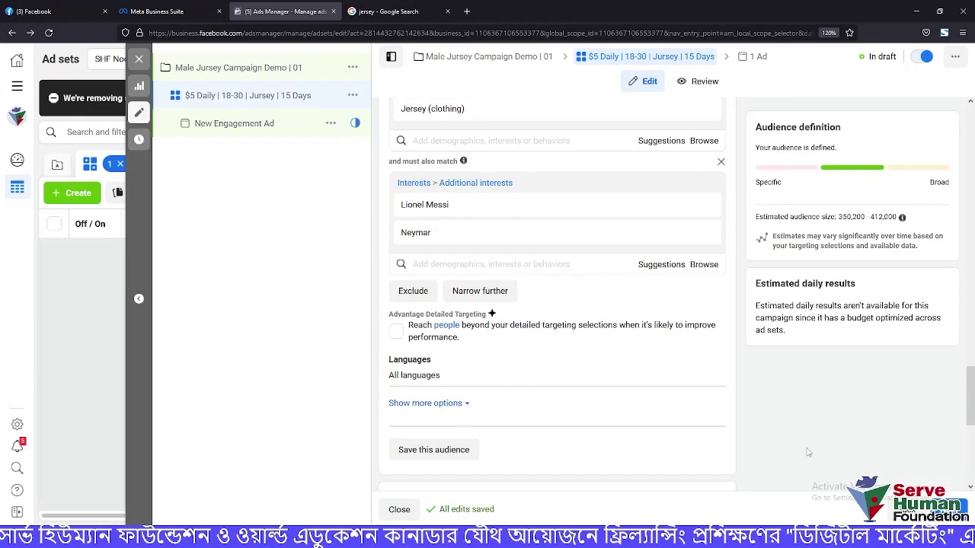
scroll(558, 303, "up", 2)
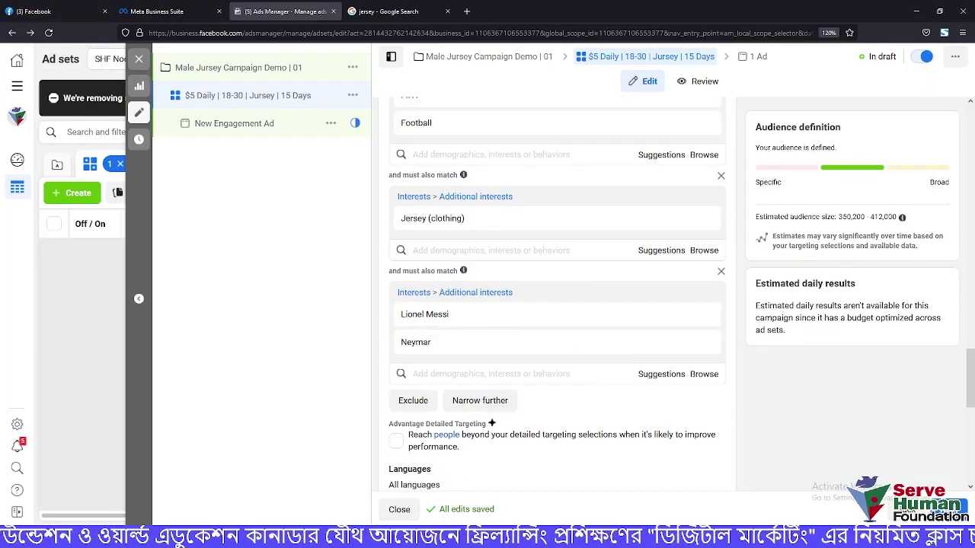
Switch to the Google Meet call, read the in-call messages, close them and return to Ads Manager
left_click(182, 468)
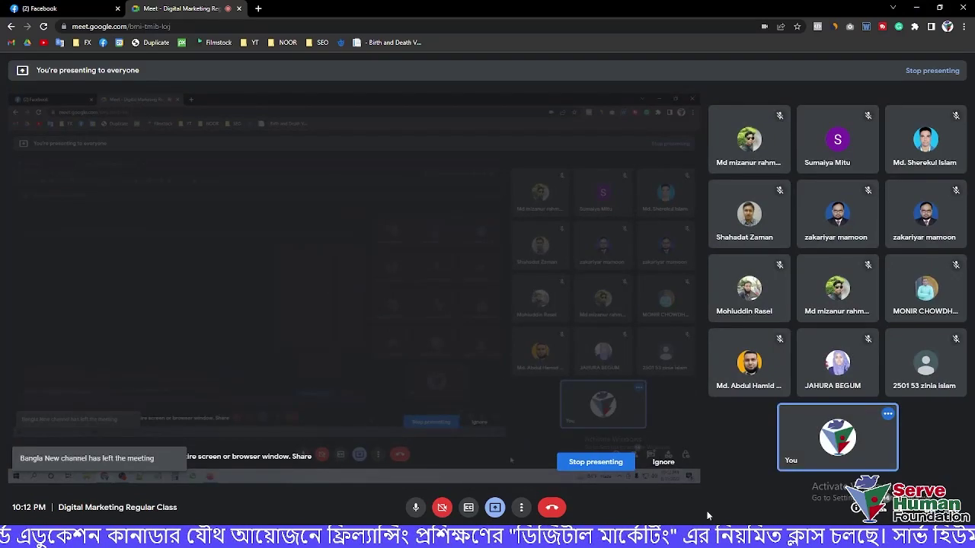
left_click(906, 508)
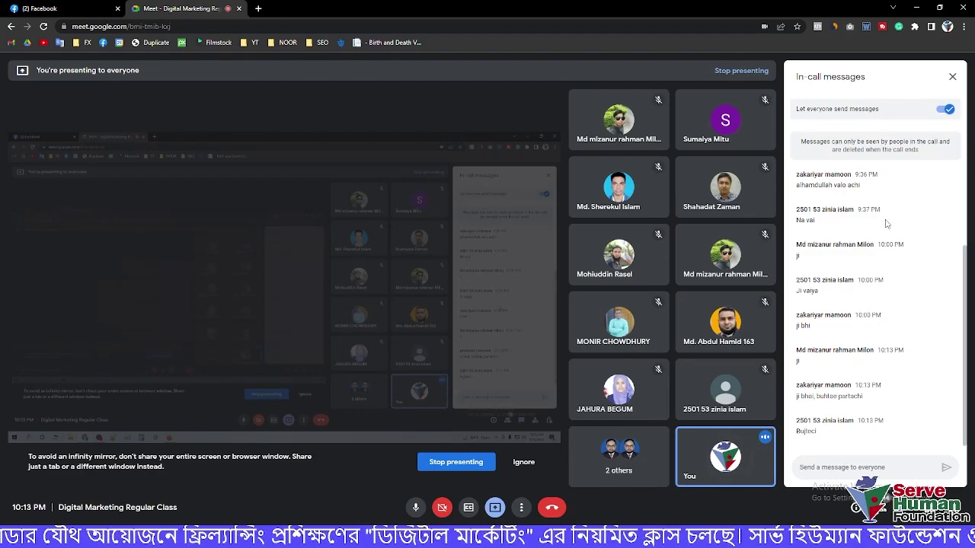
left_click(952, 77)
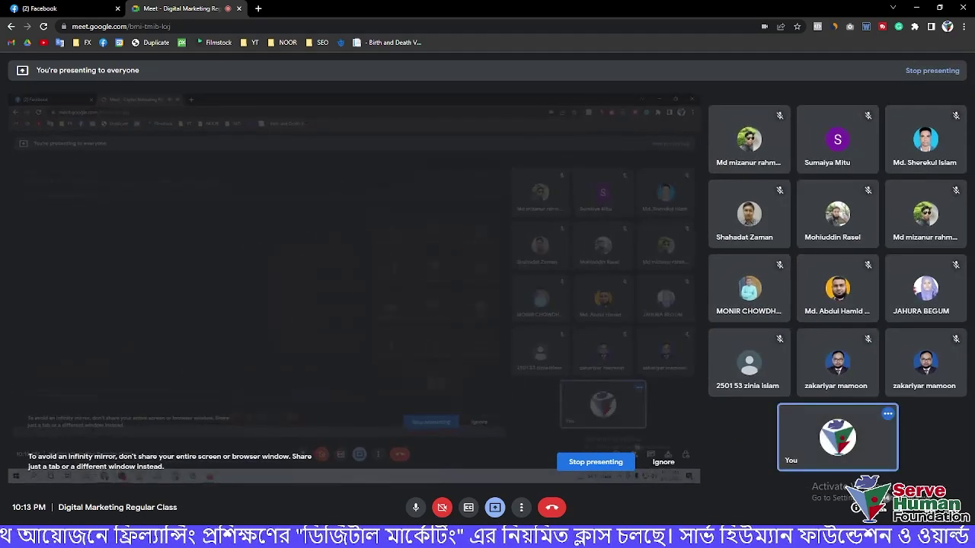
left_click(283, 539)
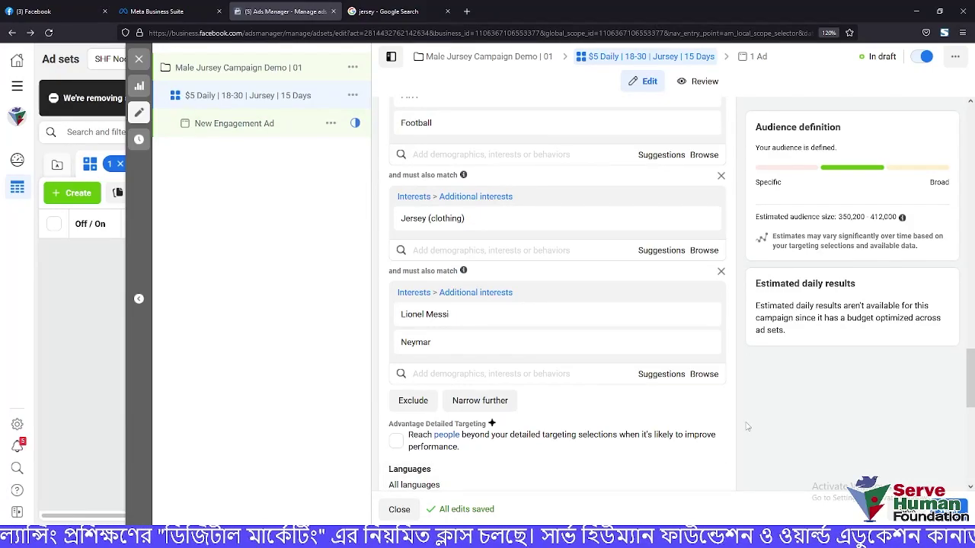
Review the ad set's must-also-match conditions and its placement and optimization settings
scroll(602, 371, "up", 1)
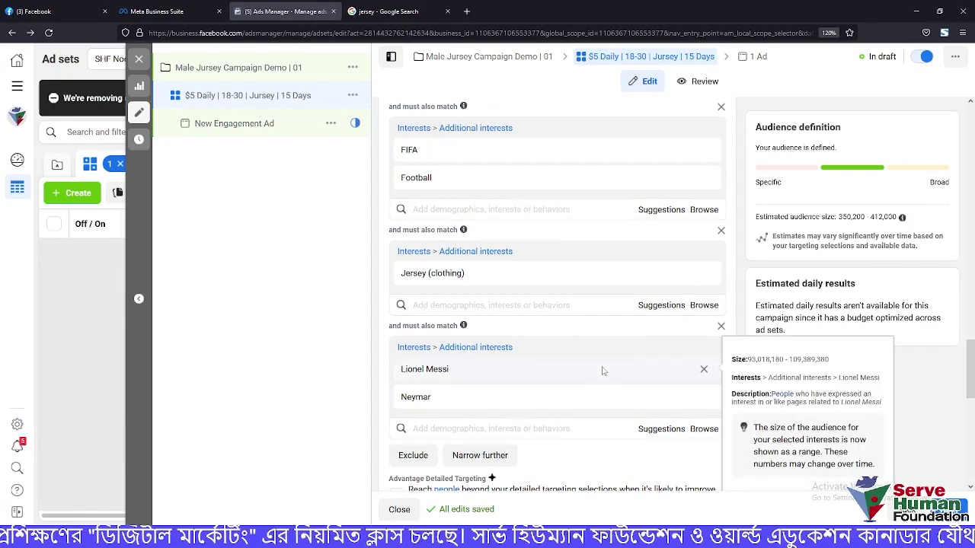
scroll(602, 371, "up", 2)
scroll(603, 370, "down", 6)
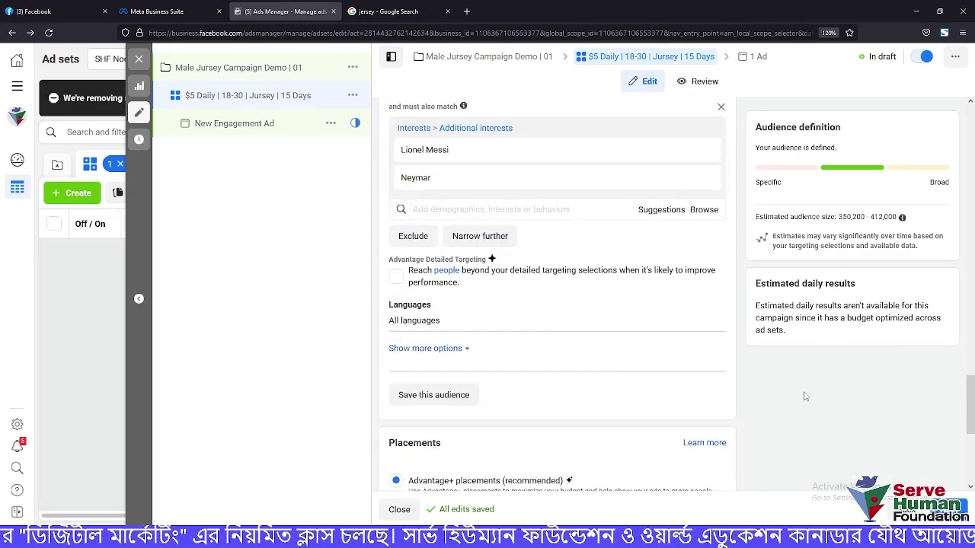
scroll(747, 408, "down", 4)
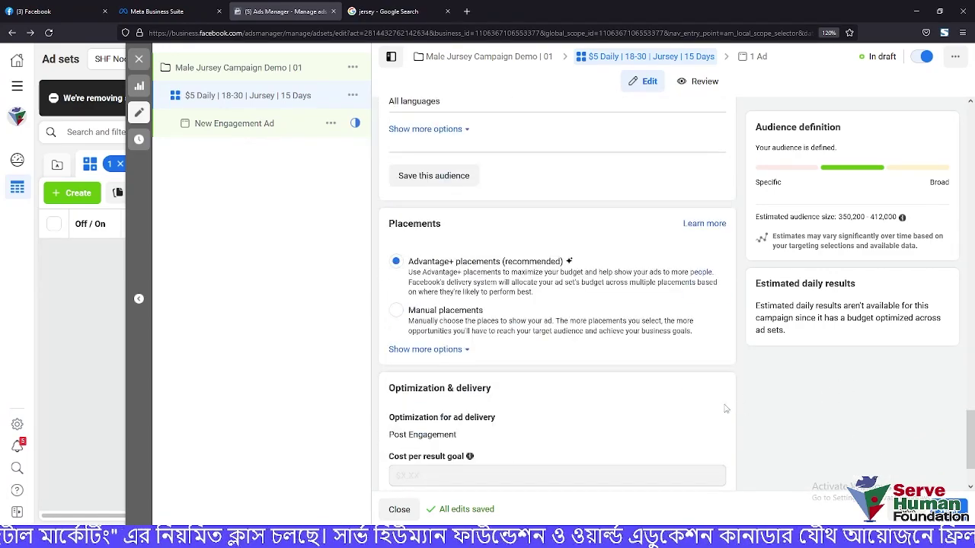
scroll(724, 409, "up", 3)
scroll(584, 398, "up", 3)
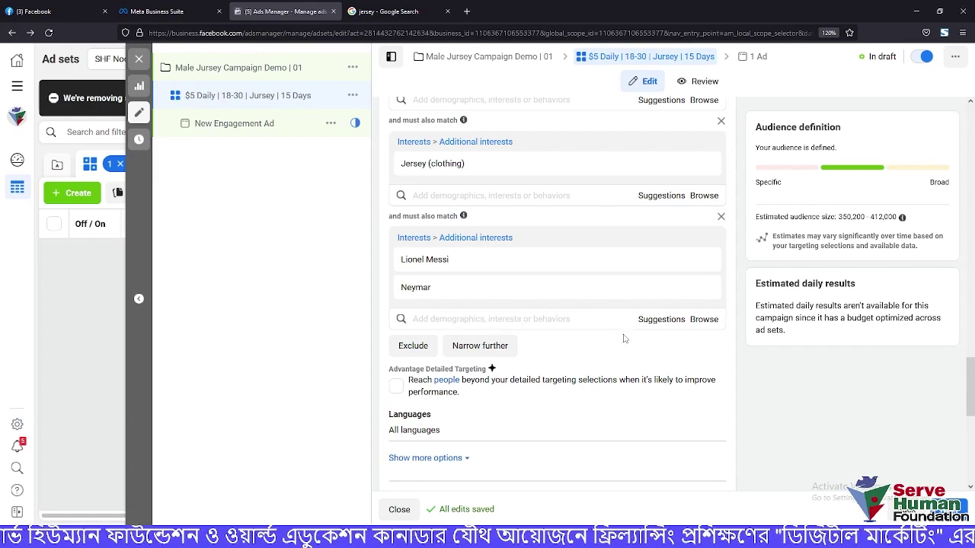
Try enabling Advantage Detailed Targeting, disable it again and dismiss the cost warning
scroll(520, 317, "down", 1)
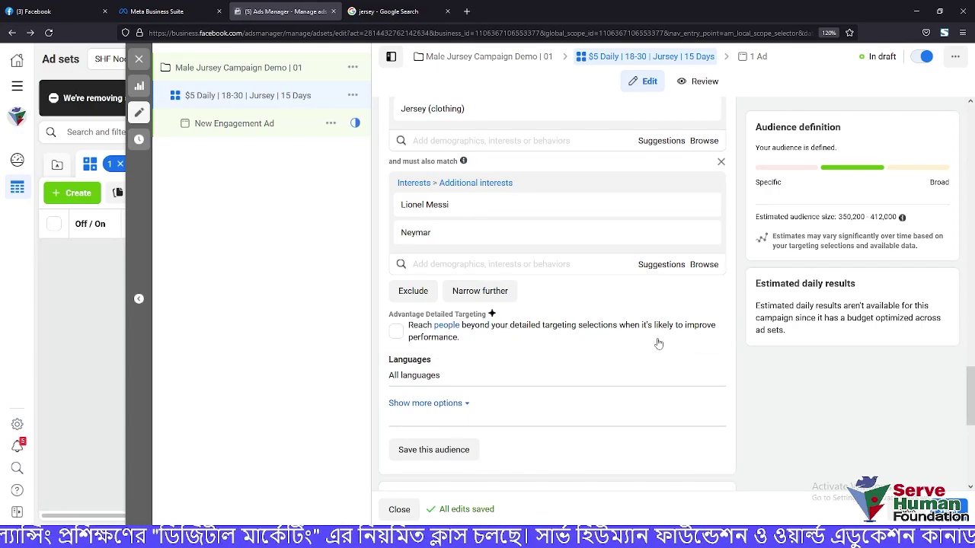
left_click(396, 333)
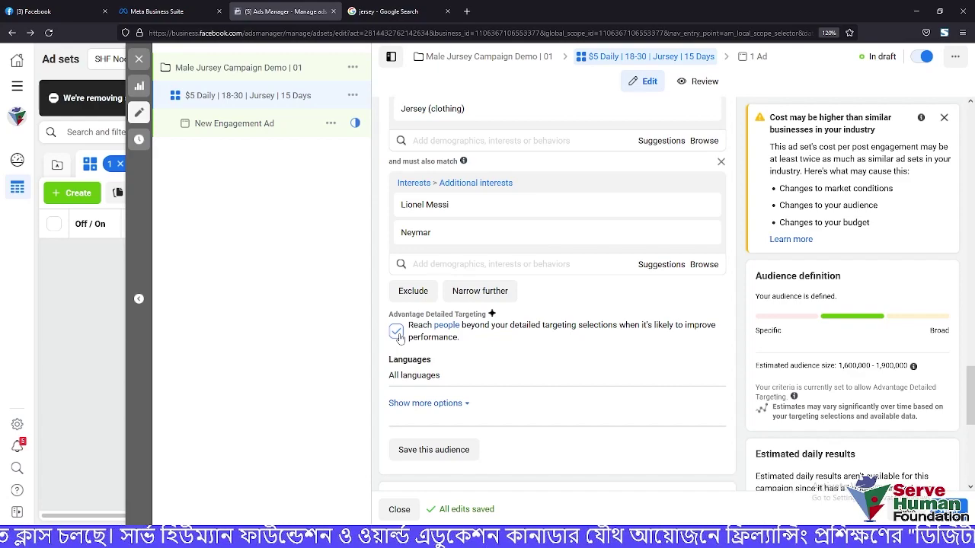
left_click(396, 332)
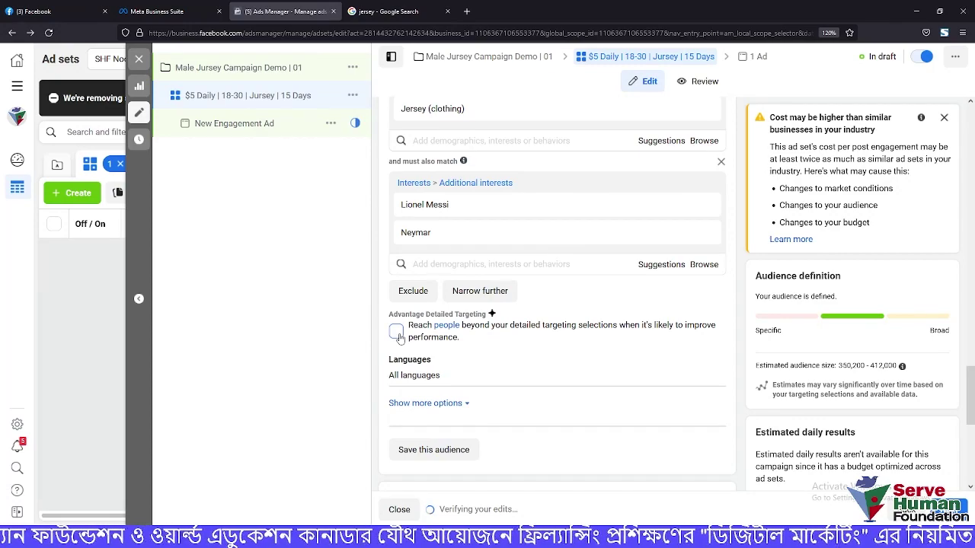
left_click(943, 117)
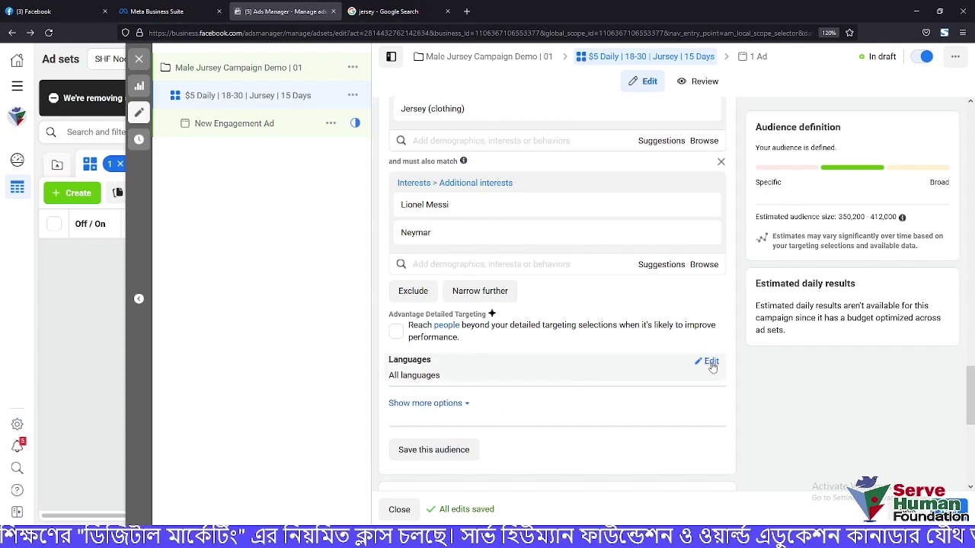
Edit the audience languages, add Bengali and dismiss the cost warning
left_click(707, 361)
left_click(464, 379)
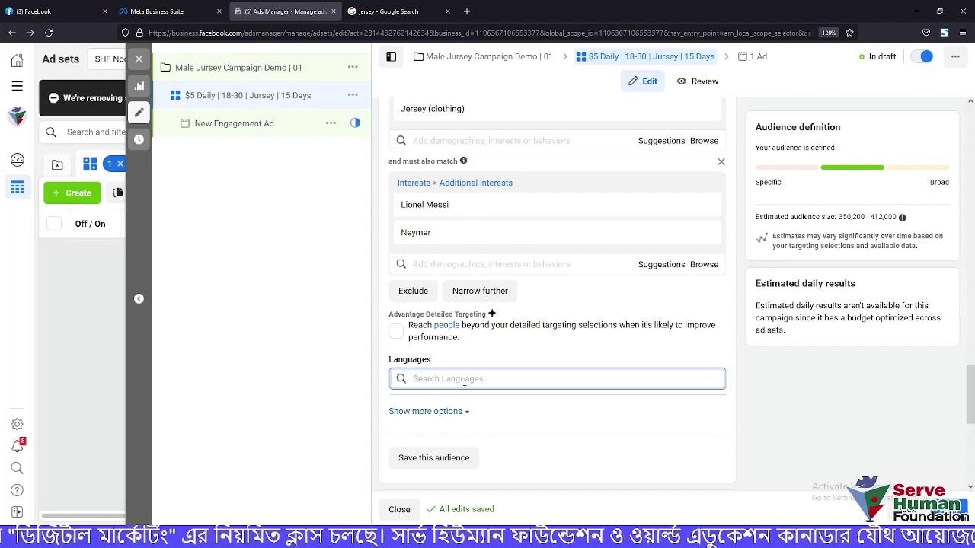
type("Beng")
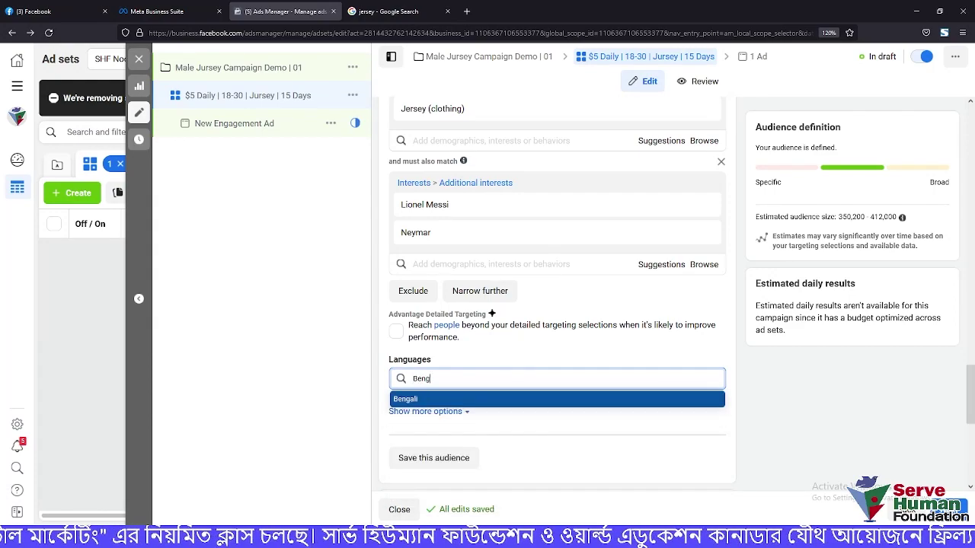
left_click(411, 401)
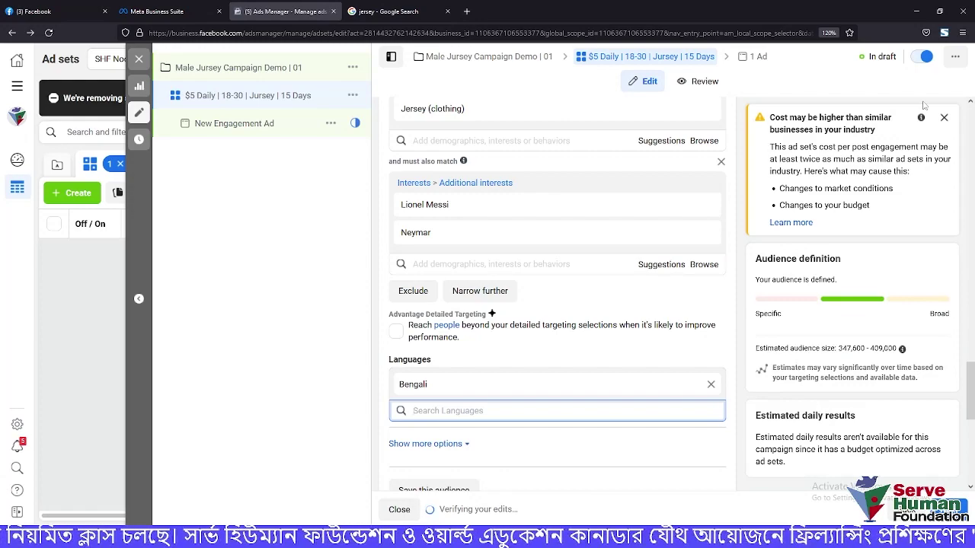
left_click(943, 117)
Add English (US) as a second audience language alongside Bengali
scroll(733, 417, "down", 2)
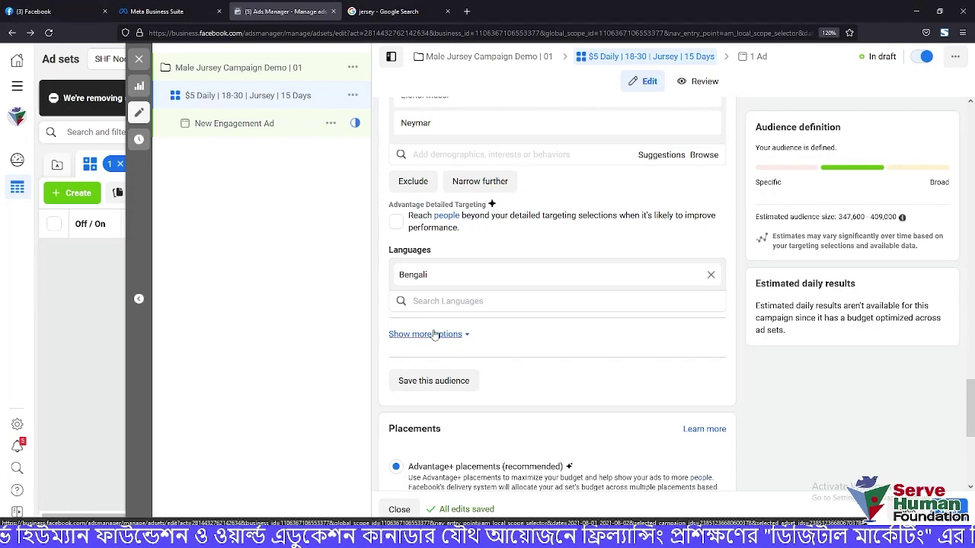
left_click(462, 301)
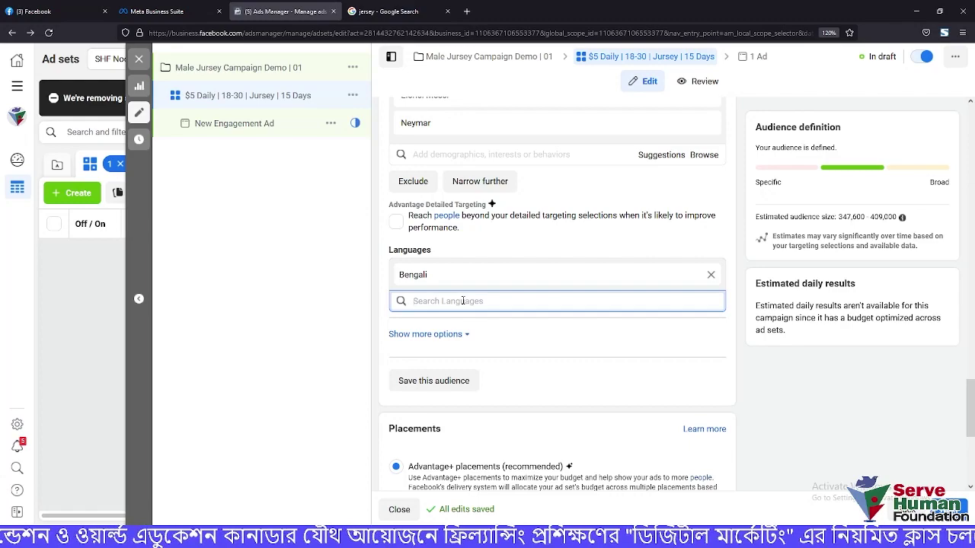
type("Eng")
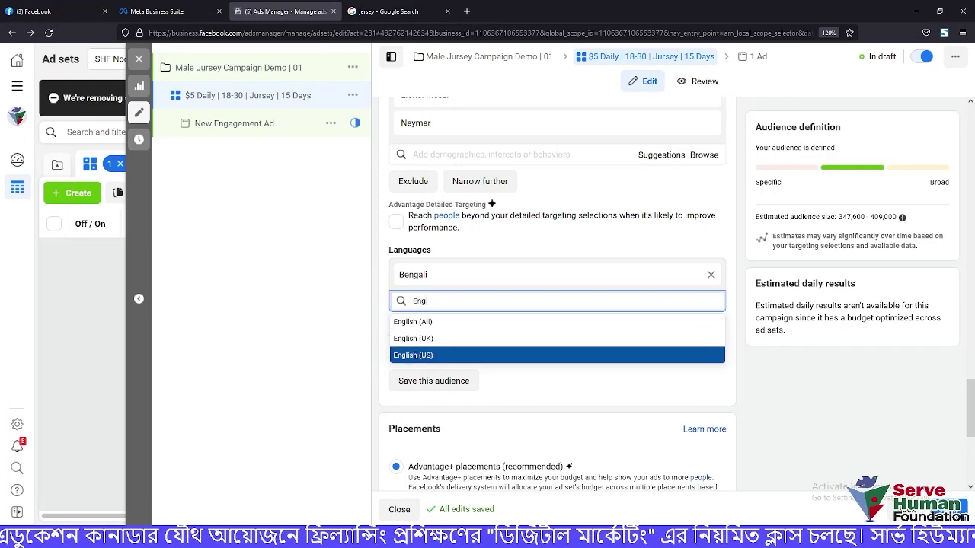
left_click(417, 357)
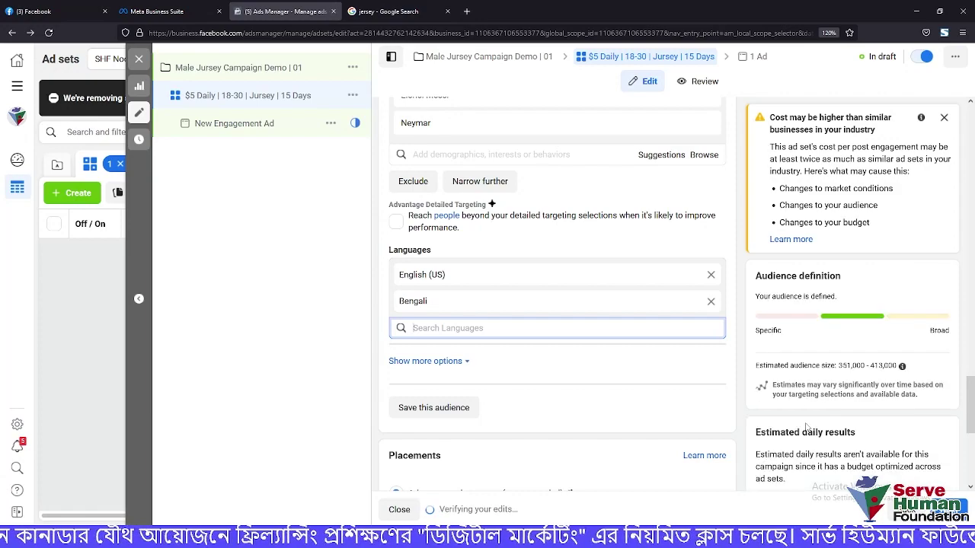
Dismiss the cost warning and expand the additional audience options below the languages
left_click(944, 118)
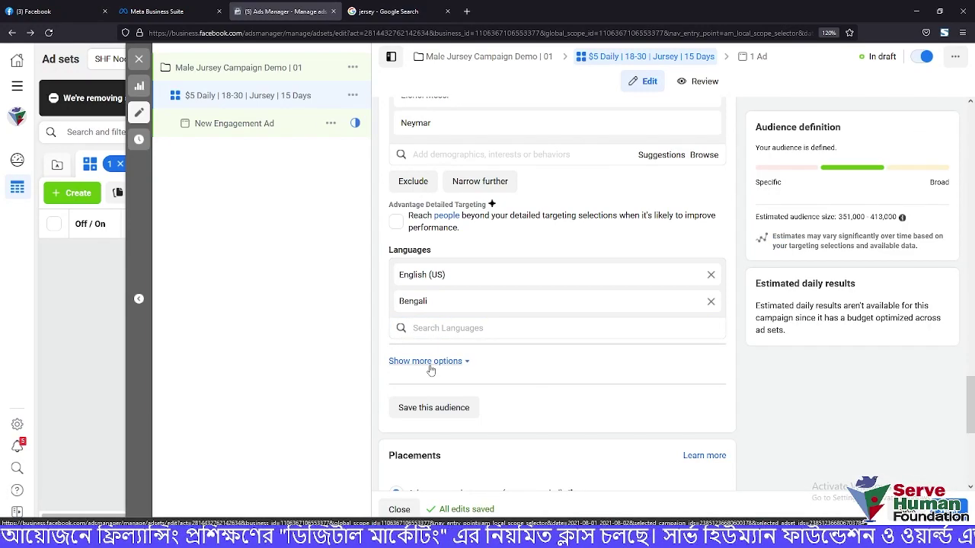
scroll(430, 367, "down", 4)
scroll(567, 359, "up", 5)
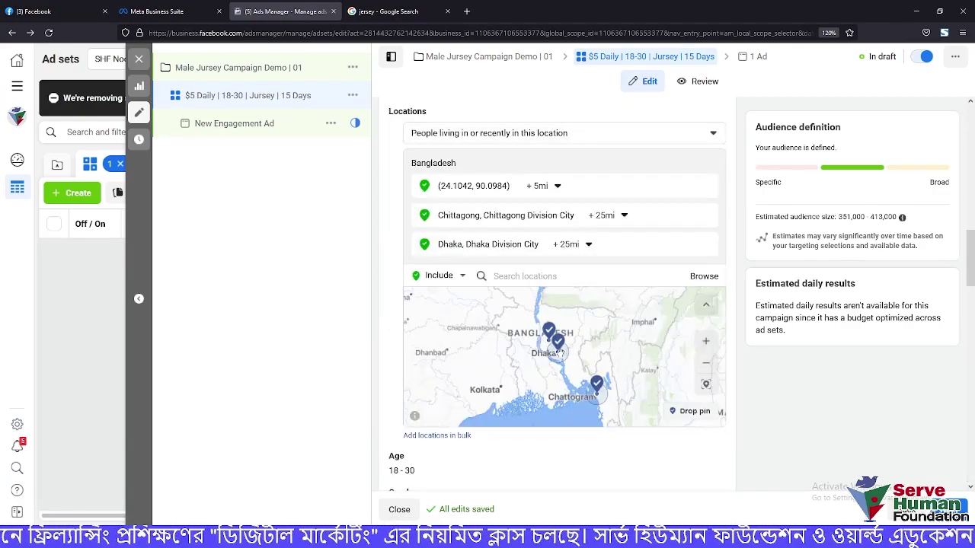
scroll(784, 434, "down", 3)
scroll(685, 396, "down", 6)
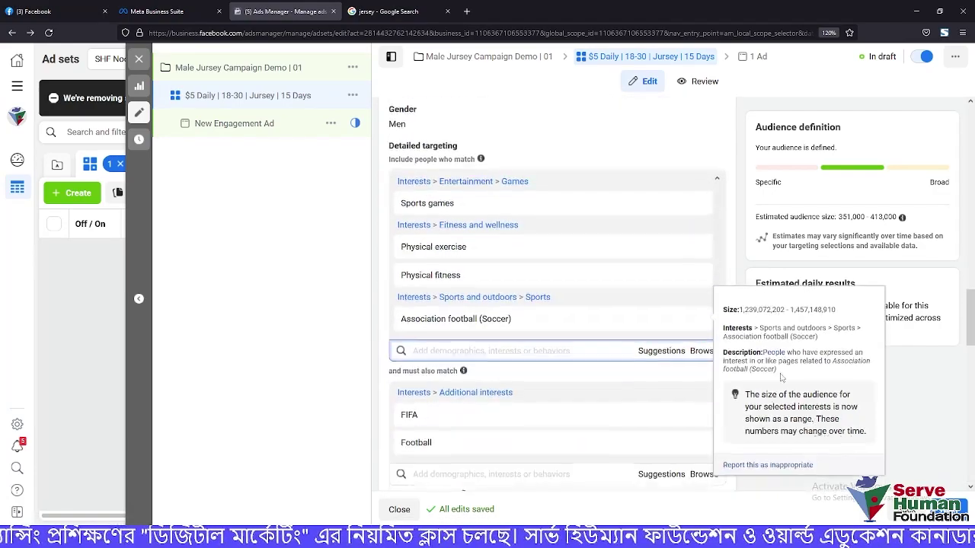
scroll(809, 402, "down", 4)
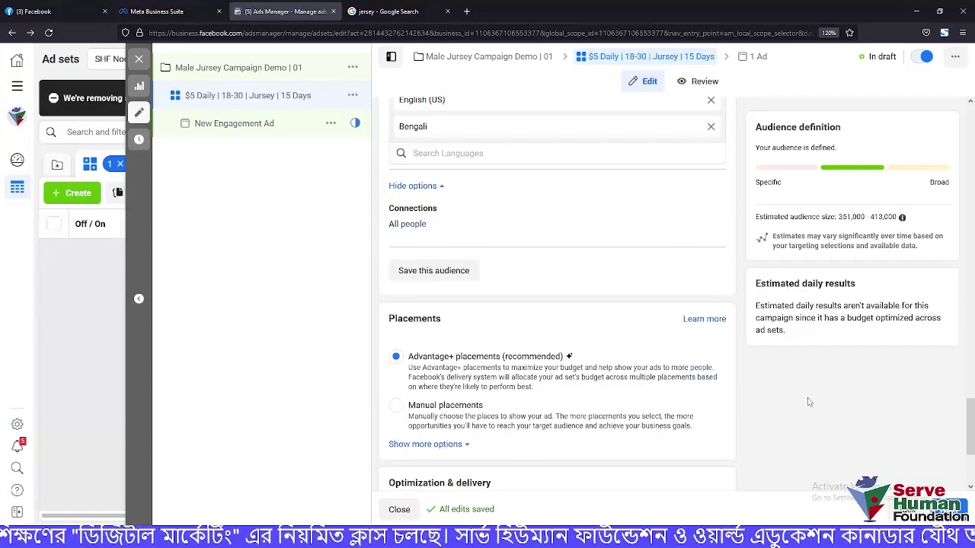
scroll(809, 402, "up", 1)
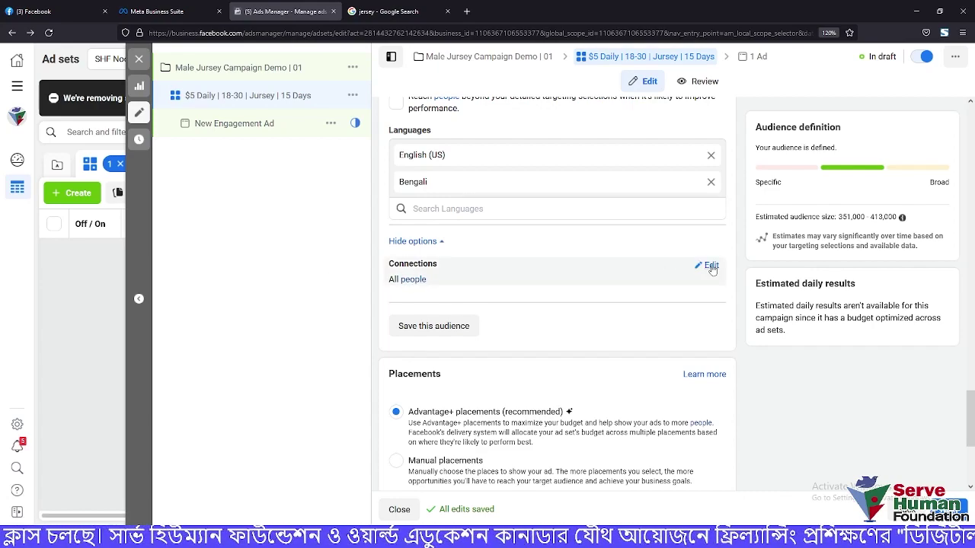
Open the audience's Connections setting for editing and examine the available Facebook Page, app and event connection types
left_click(711, 268)
left_click(708, 283)
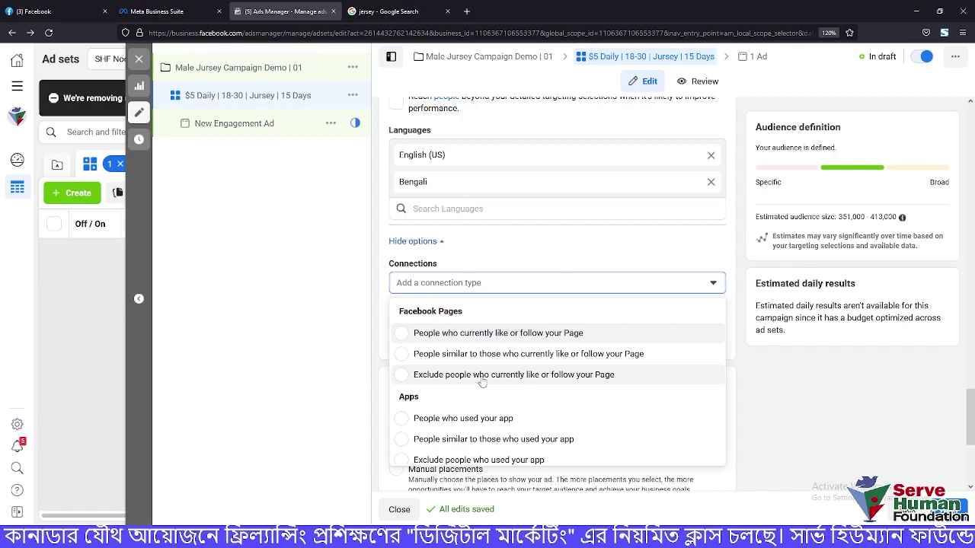
scroll(481, 381, "down", 1)
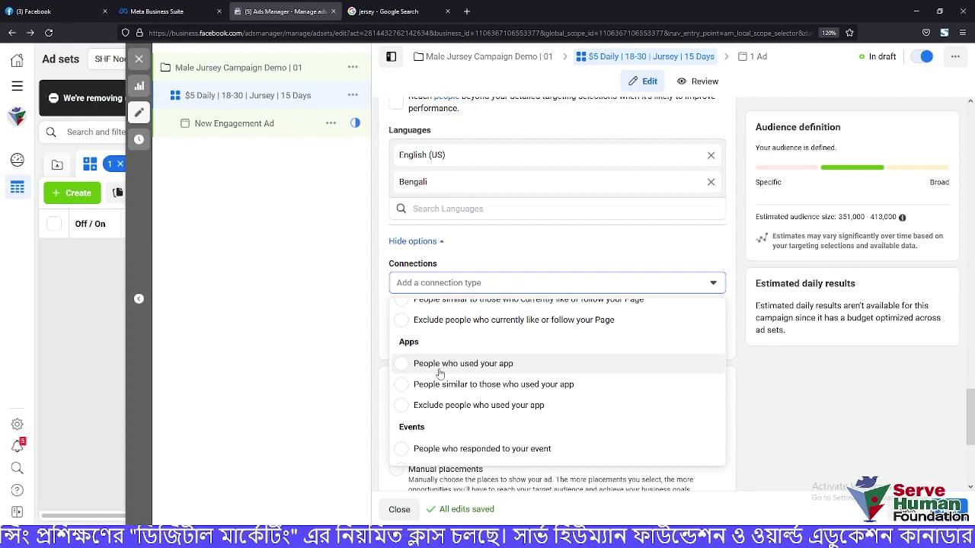
scroll(439, 374, "down", 1)
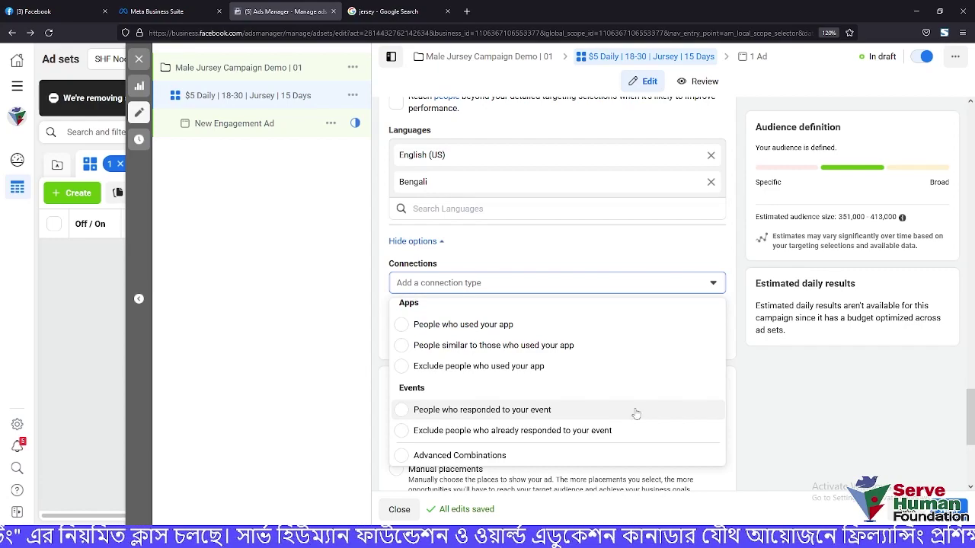
scroll(533, 409, "up", 3)
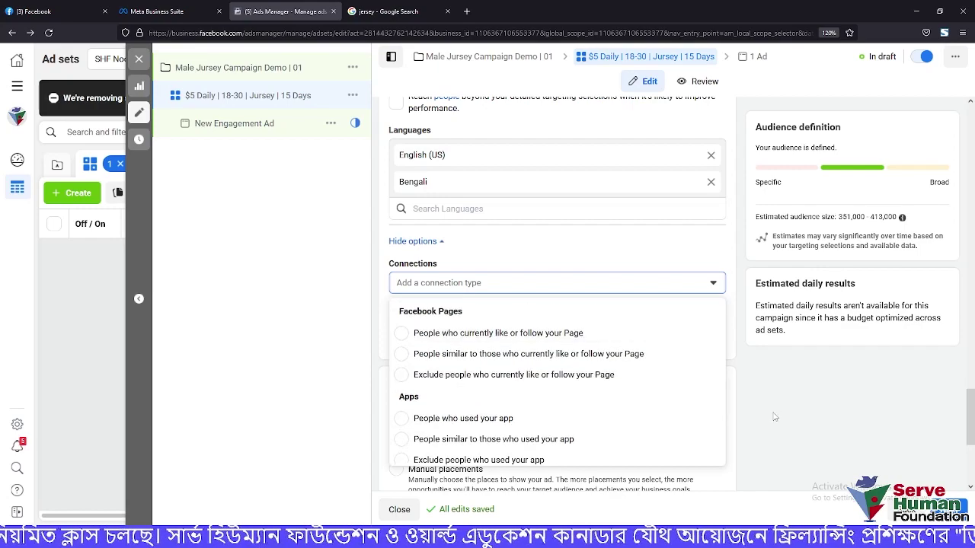
left_click(755, 413)
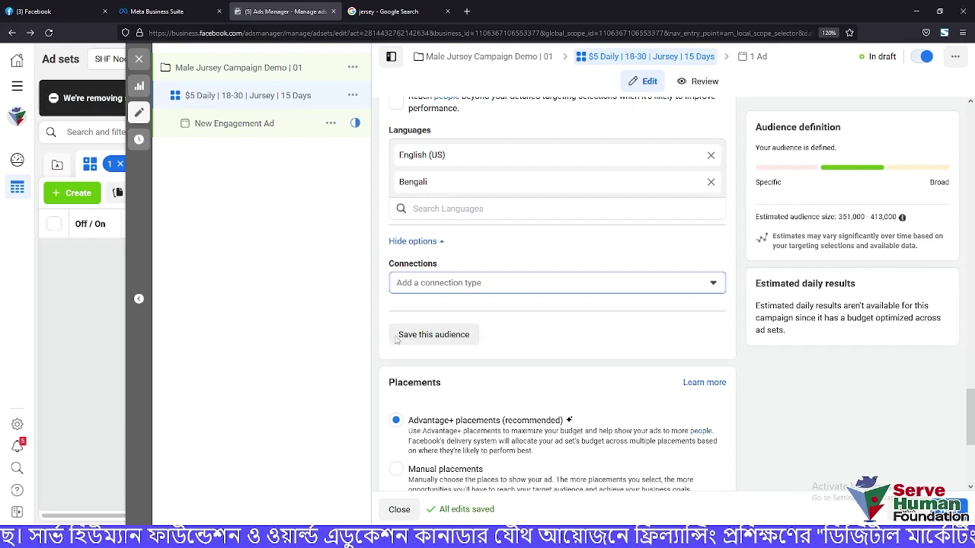
Review the ad set's audience from custom audiences and locations down to its placement and optimization settings
scroll(576, 348, "up", 1)
scroll(576, 348, "up", 6)
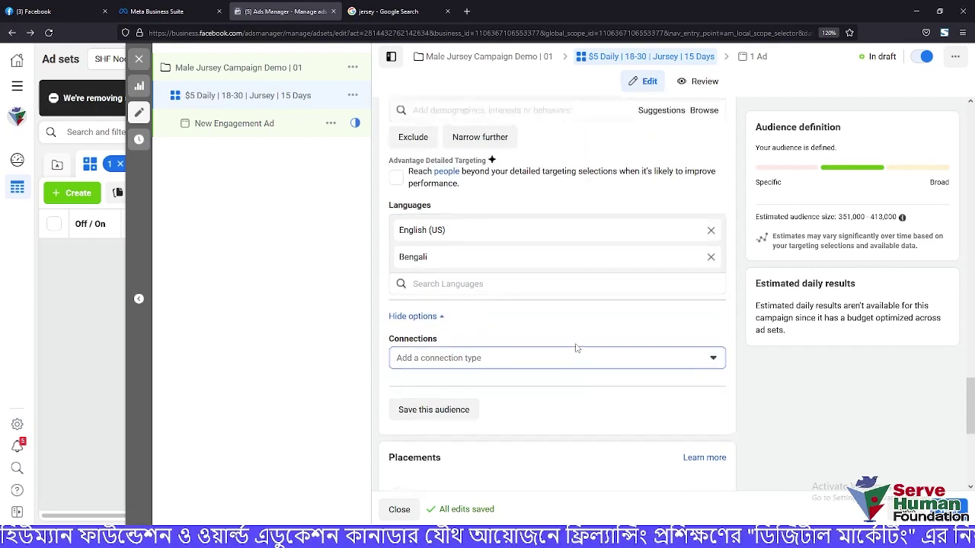
scroll(577, 348, "up", 5)
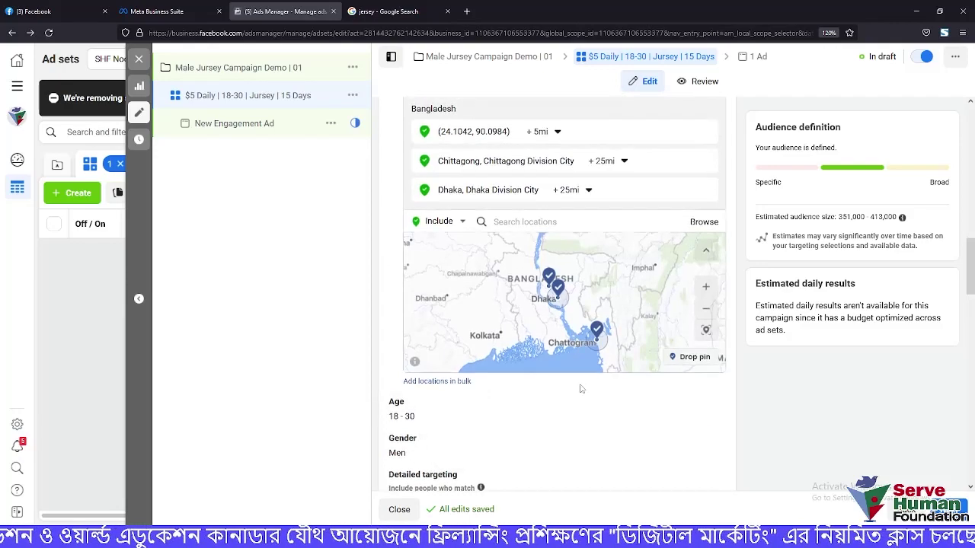
scroll(514, 366, "up", 3)
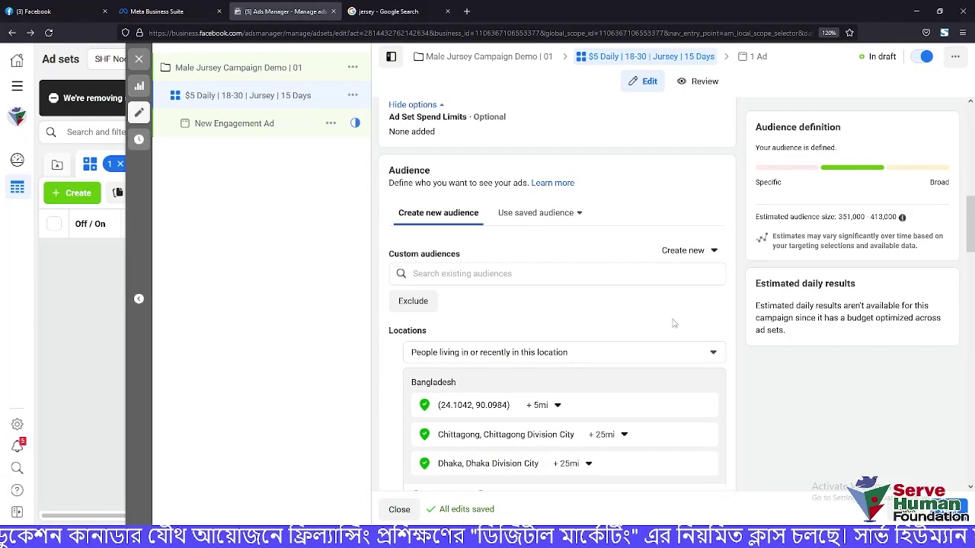
scroll(535, 236, "down", 10)
scroll(569, 384, "down", 1)
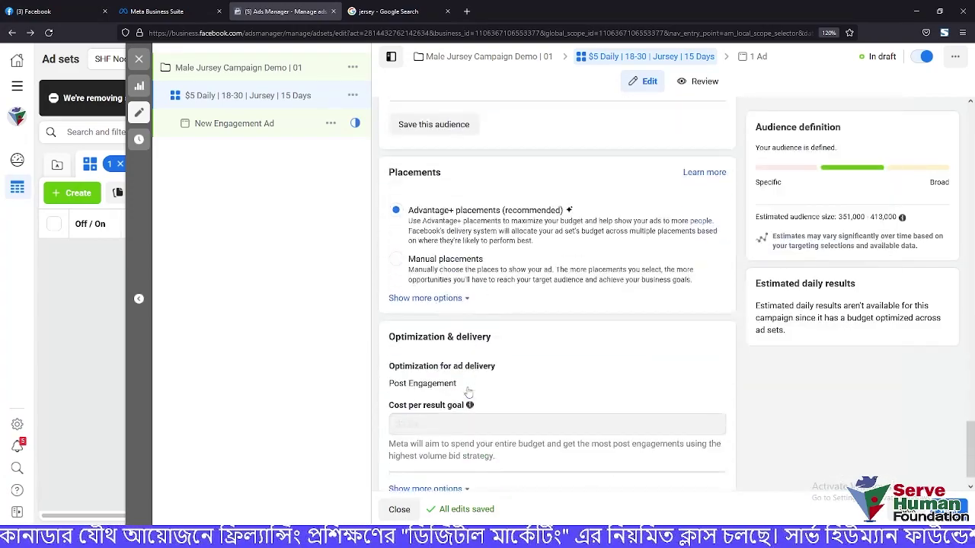
Save the defined audience under the name "Jersey | Messi | Neymar | FIFA | 18-30 Age"
scroll(442, 351, "up", 2)
left_click(419, 280)
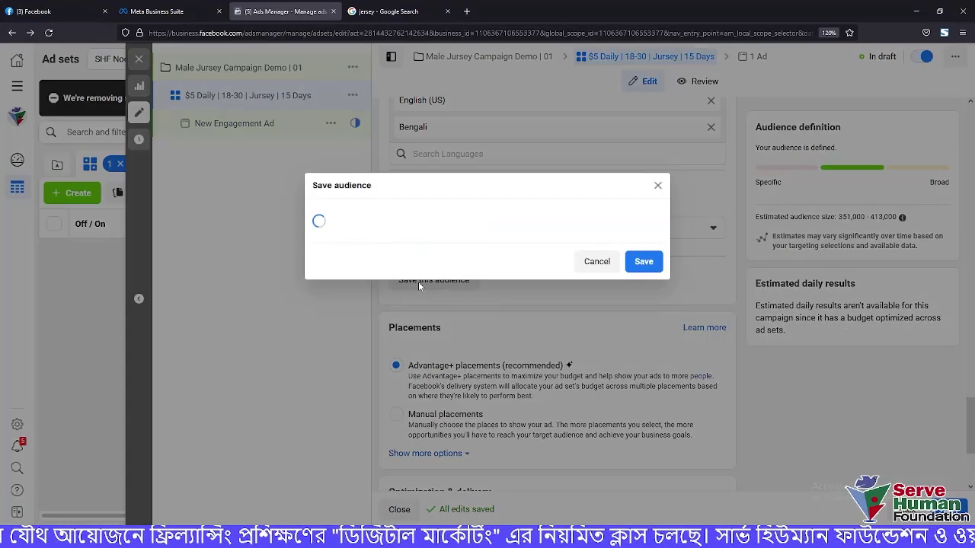
left_click(473, 166)
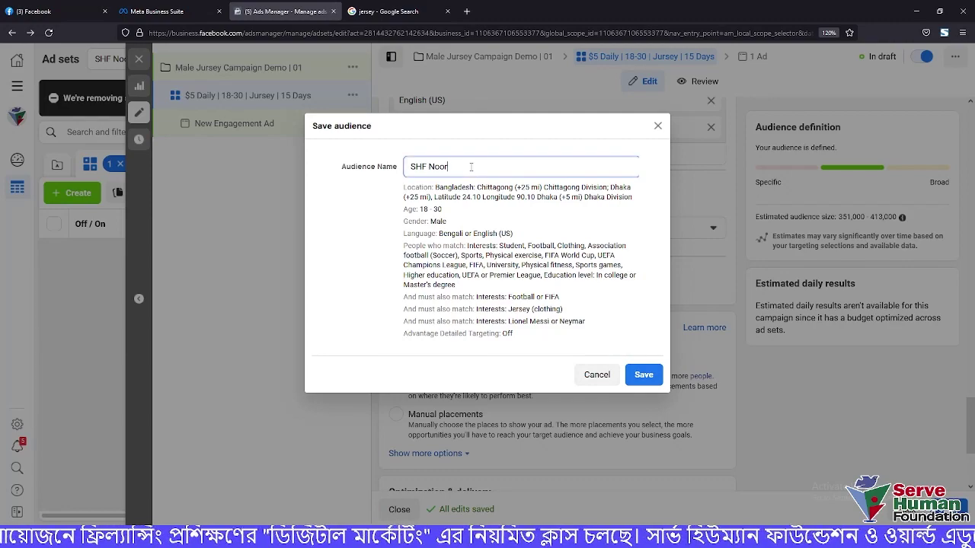
key("ctrl+a")
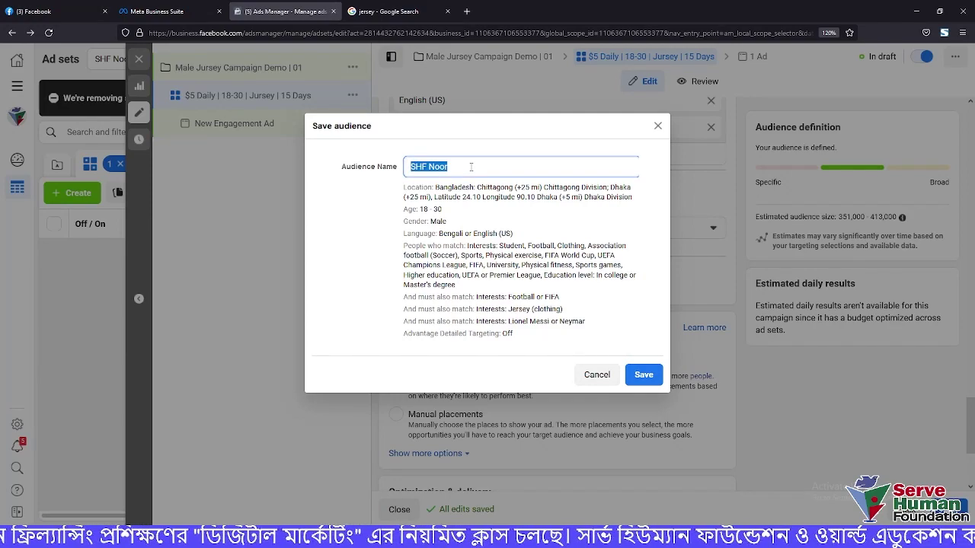
type("M")
key("BackSpace")
type("Jersey")
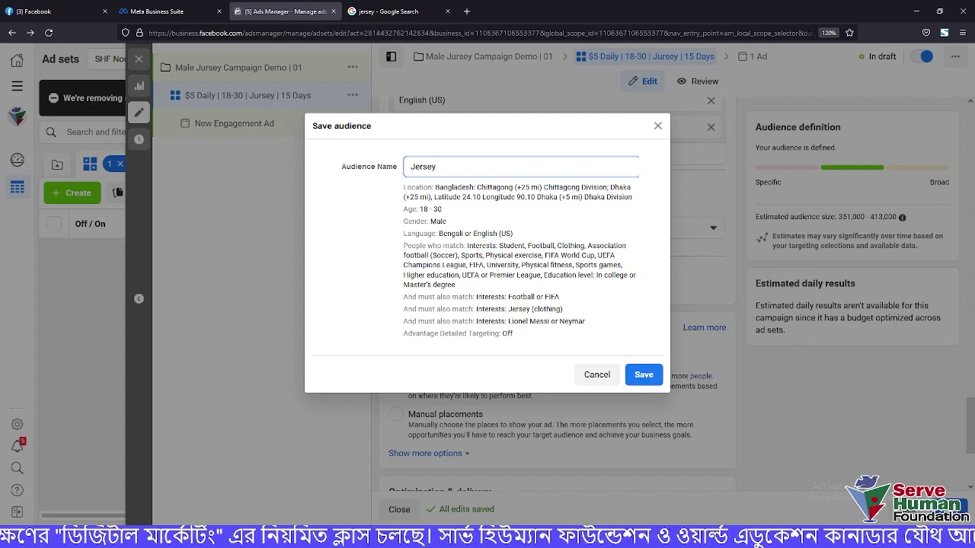
type(" | Messi")
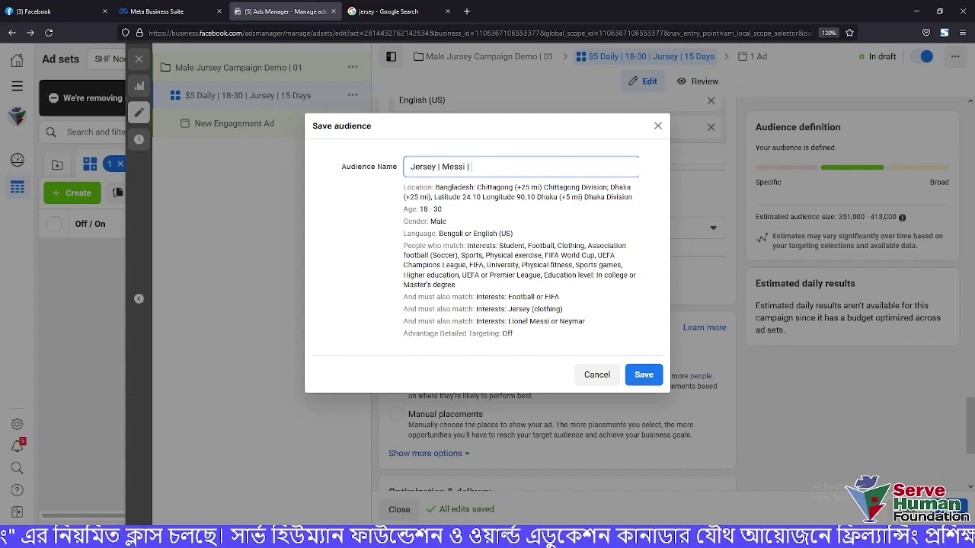
type(" | Neyu")
key("BackSpace")
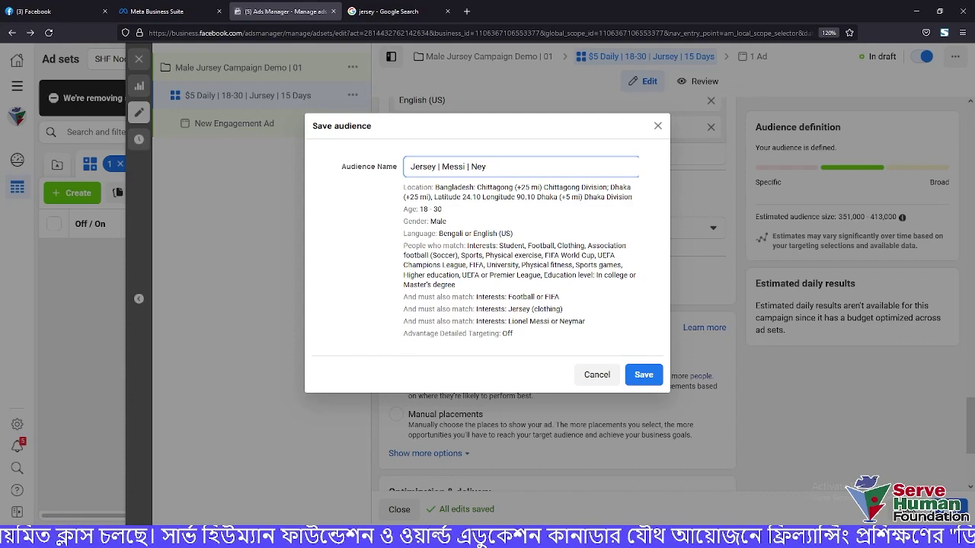
type("mar |")
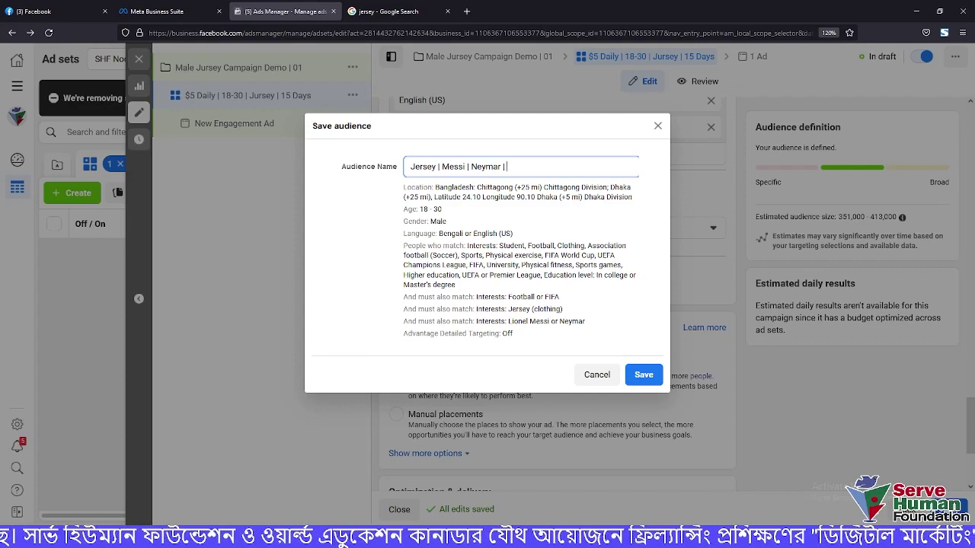
type(" FIFA")
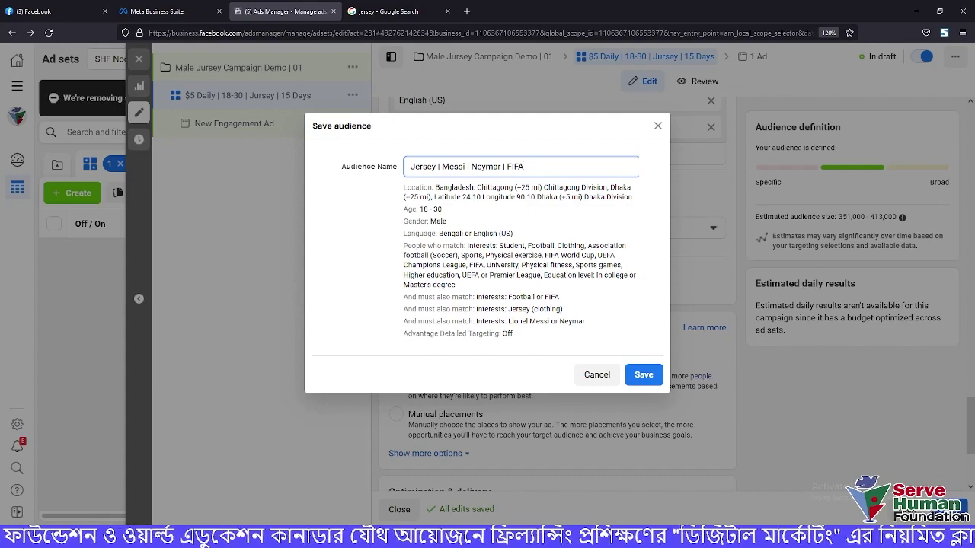
type(" |")
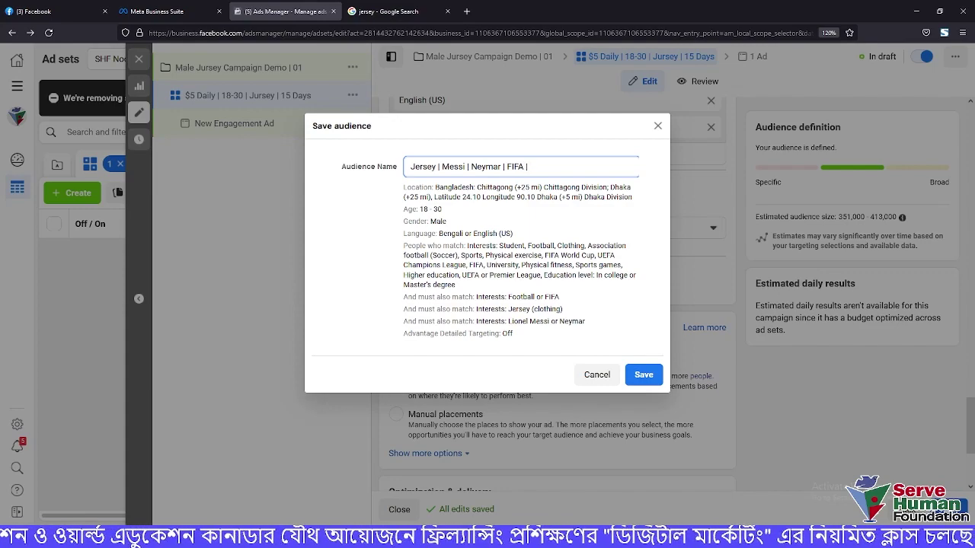
type(" 18")
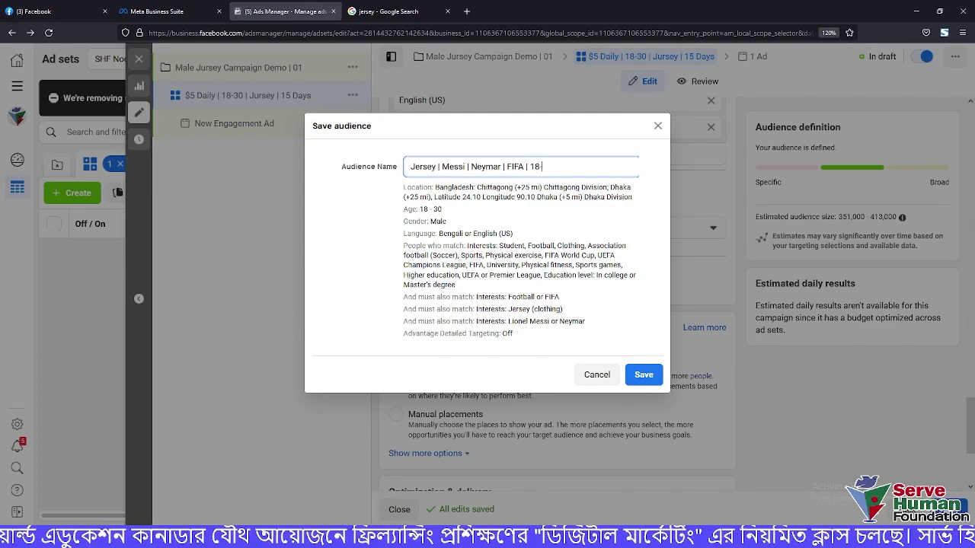
type("-30 Age")
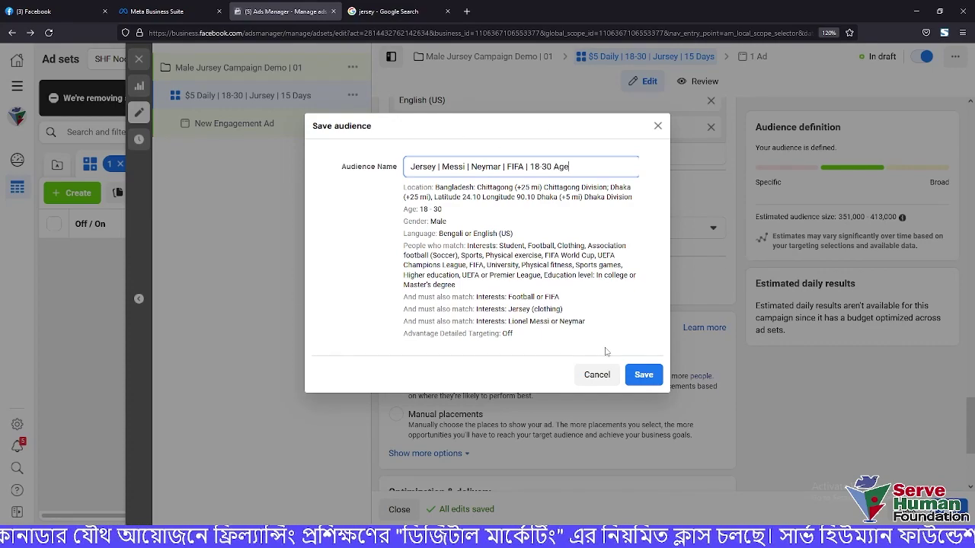
left_click(643, 375)
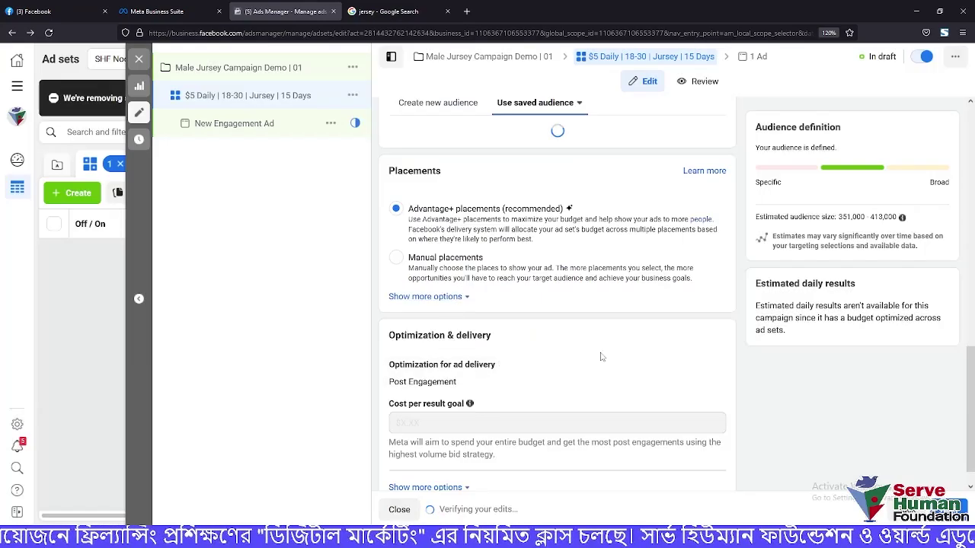
Dismiss the Advantage Detailed Targeting recommendation and the cost warning for the saved audience
scroll(533, 357, "down", 5)
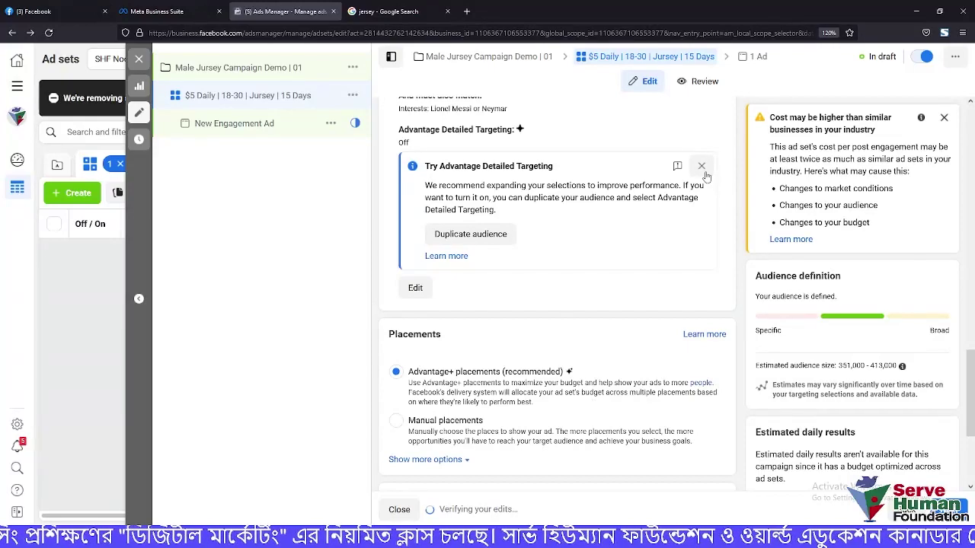
left_click(701, 166)
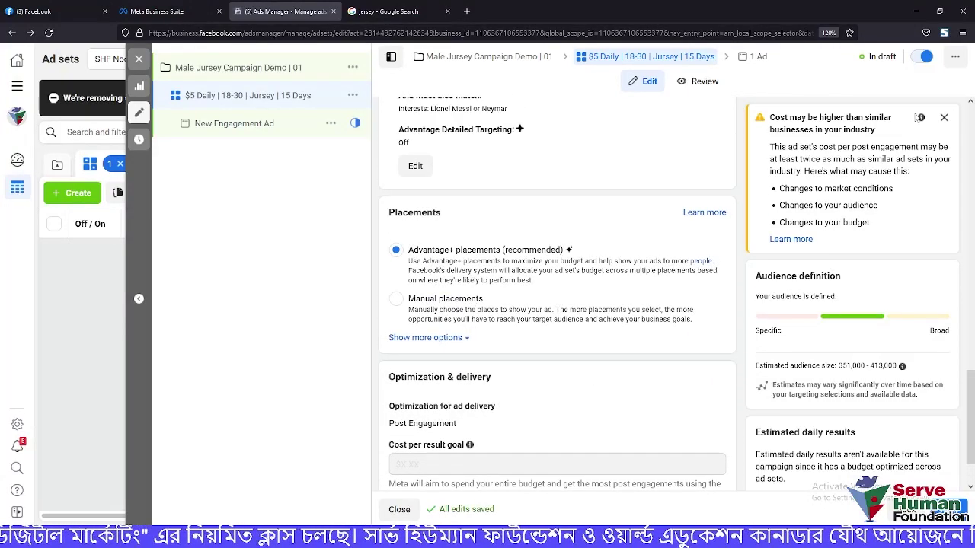
left_click(943, 117)
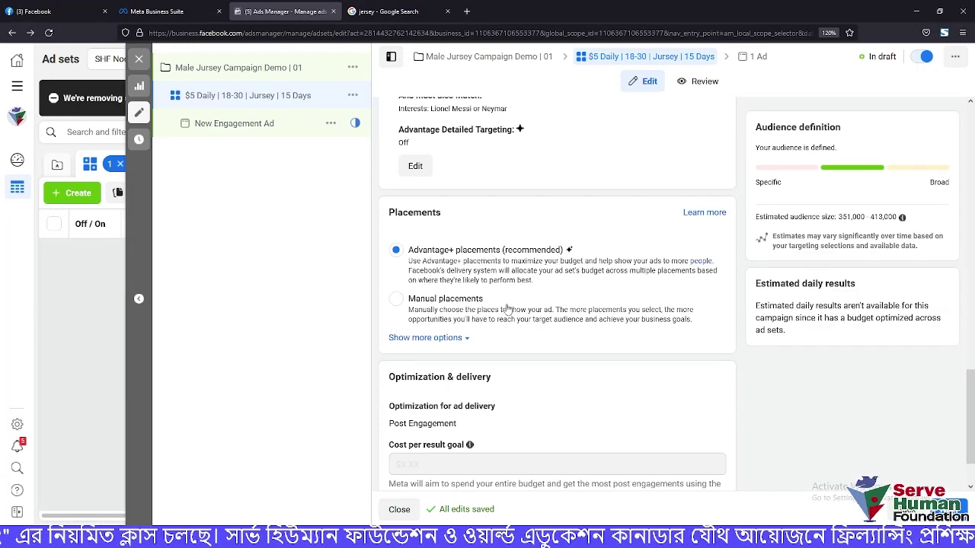
Switch the ad set to manual placements and exclude the Audience network and Instagram platforms
left_click(434, 337)
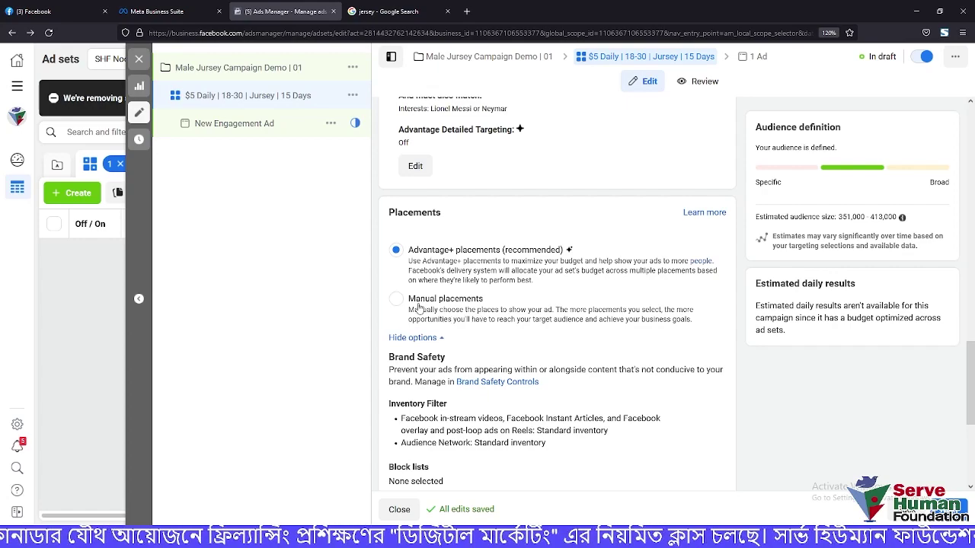
left_click(396, 298)
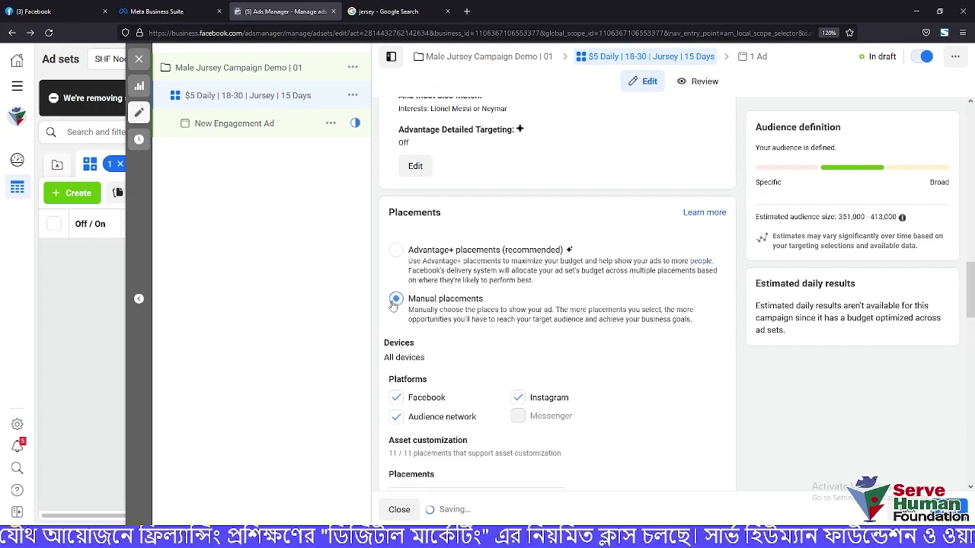
scroll(598, 329, "down", 2)
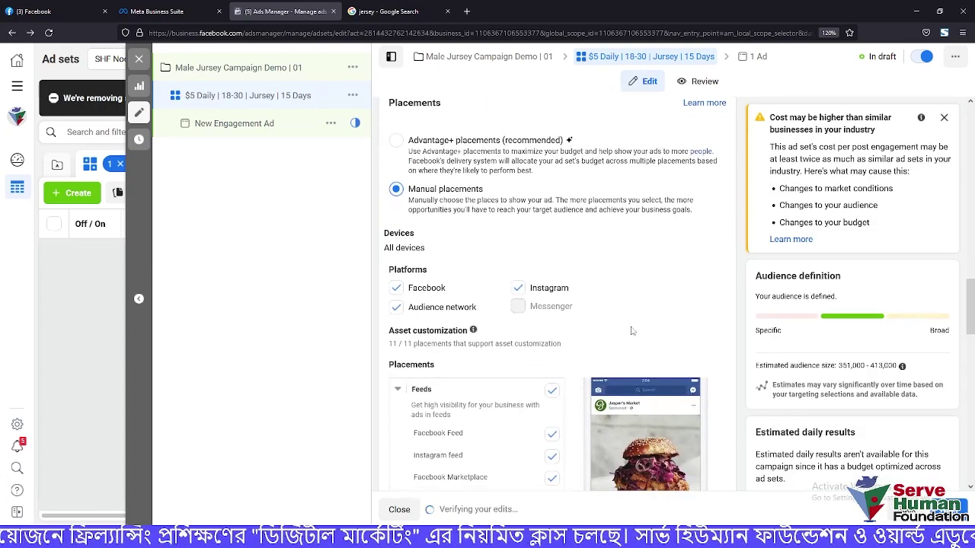
left_click(396, 306)
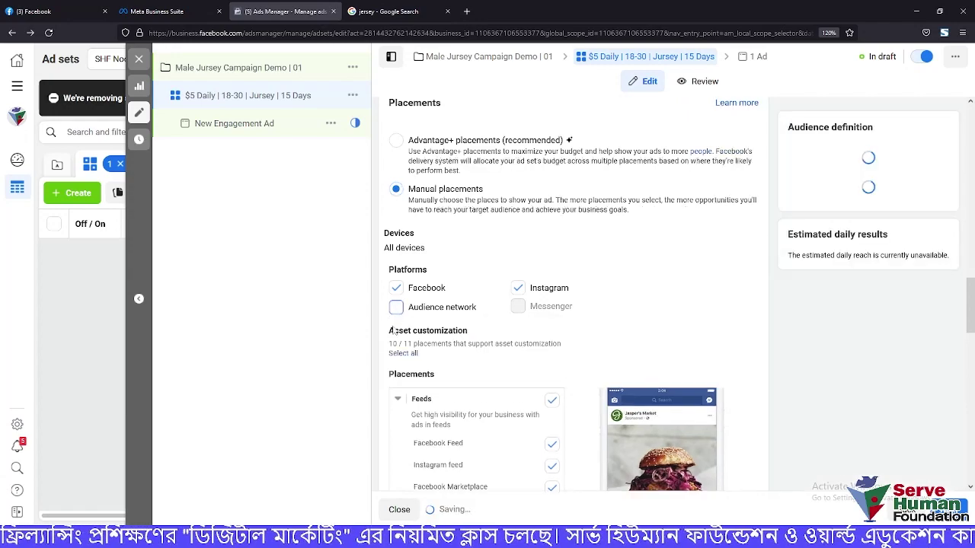
left_click(518, 288)
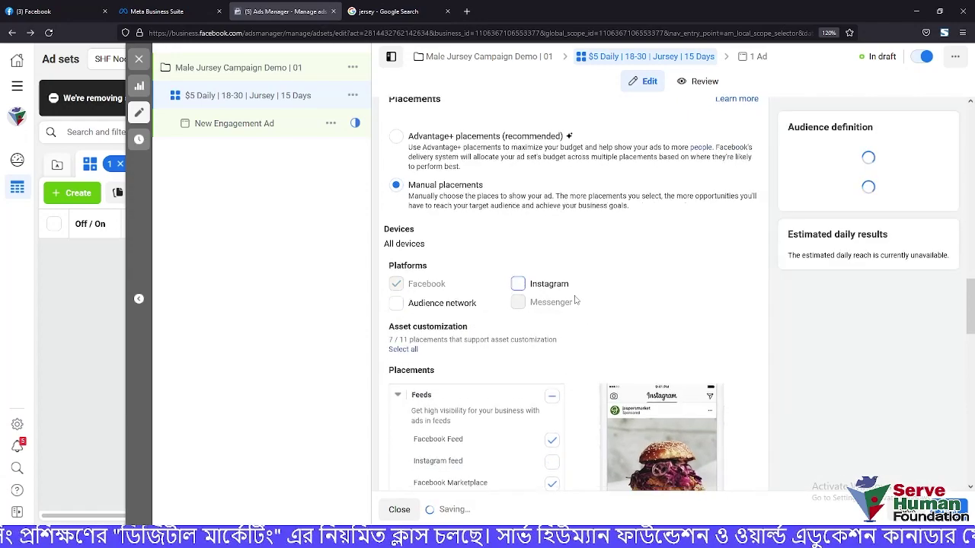
scroll(572, 329, "down", 2)
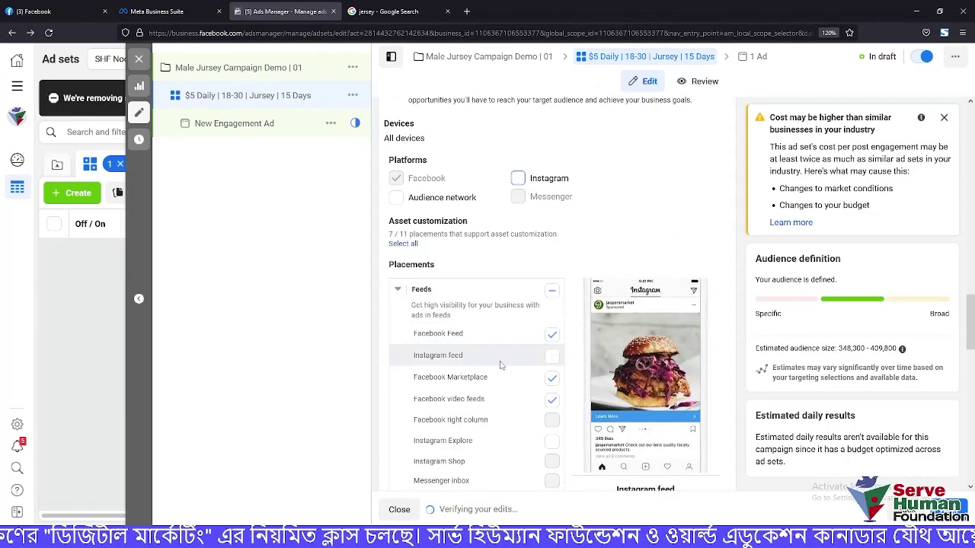
Exclude Facebook Marketplace from the ad set's Feeds placements and keep Facebook video feeds selected
left_click(552, 379)
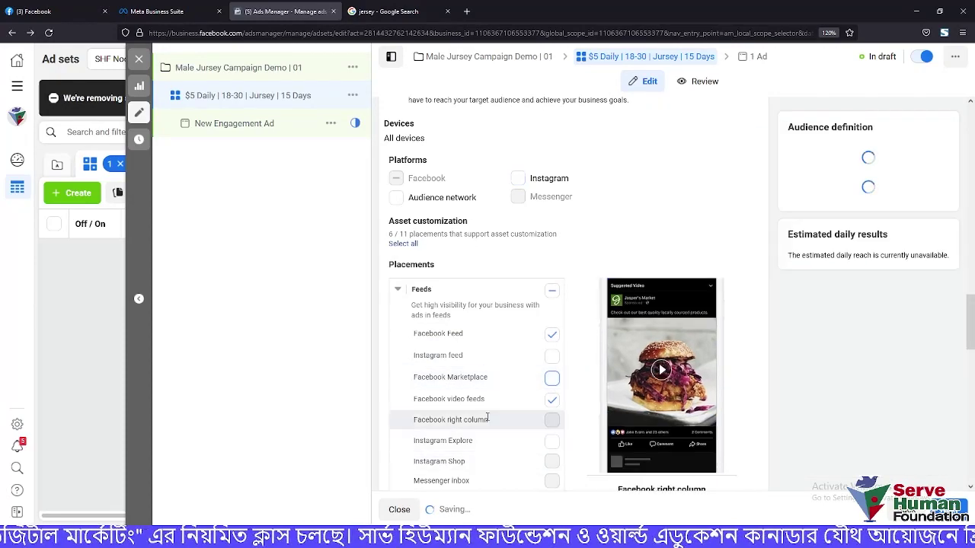
scroll(488, 421, "down", 1)
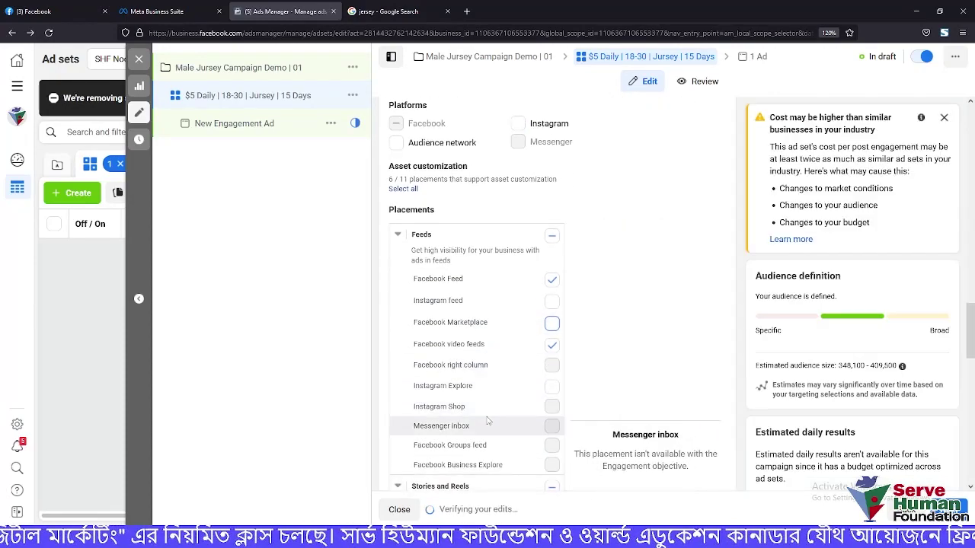
left_click(552, 350)
scroll(533, 366, "down", 1)
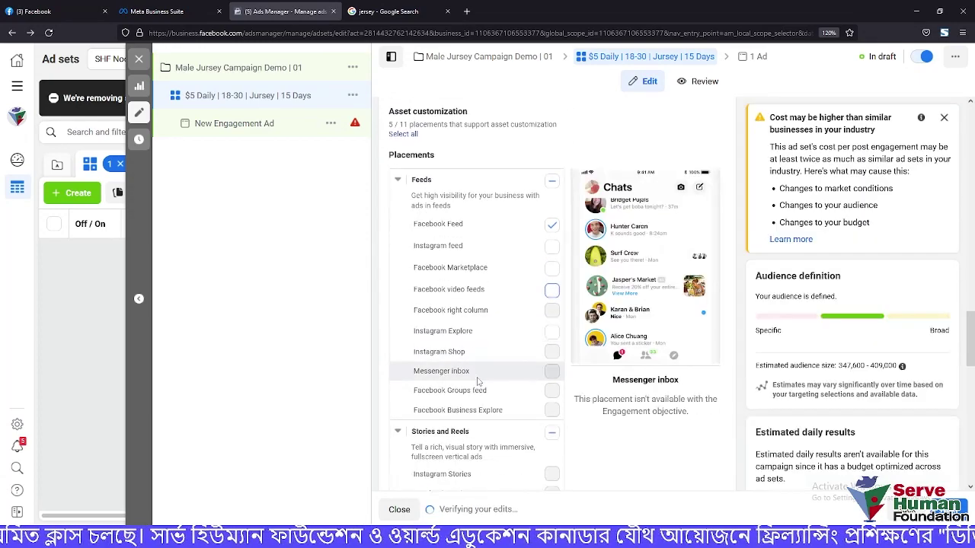
left_click(552, 291)
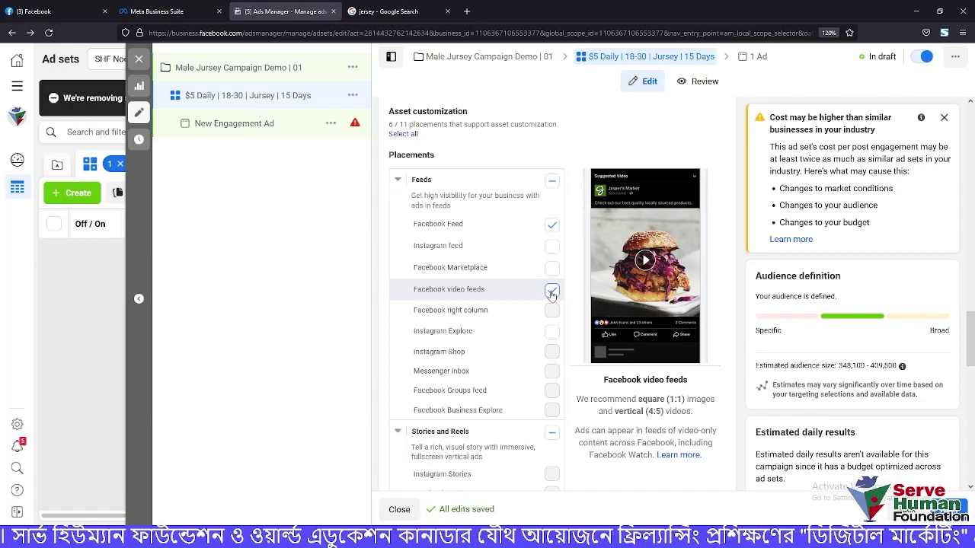
Exclude Facebook Reels from the Stories and Reels placements and keep In-stream selected
scroll(548, 305, "down", 3)
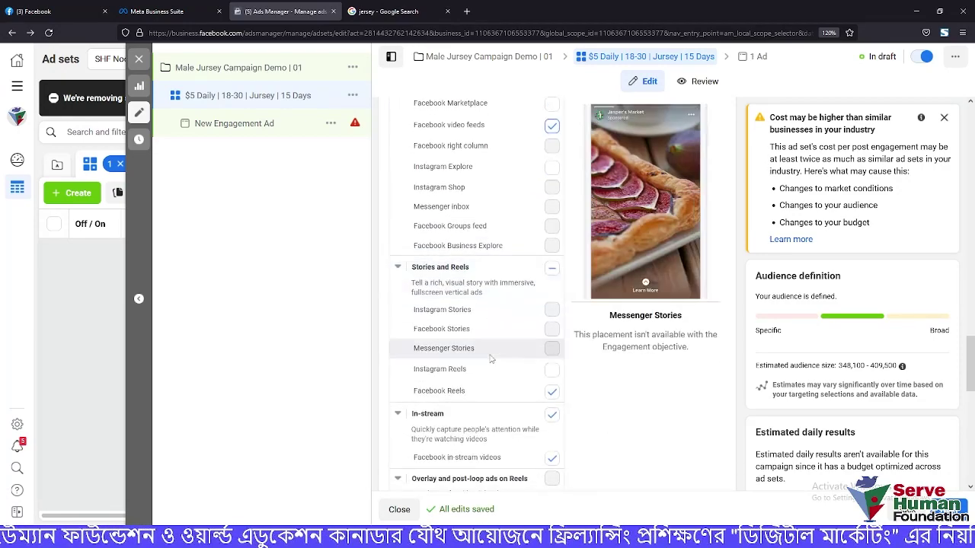
left_click(551, 390)
scroll(503, 392, "down", 1)
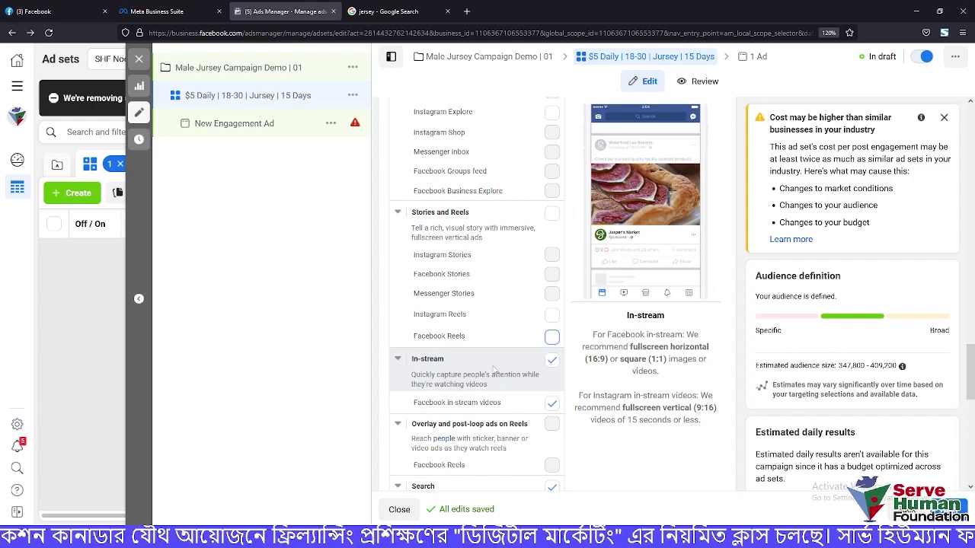
left_click(550, 361)
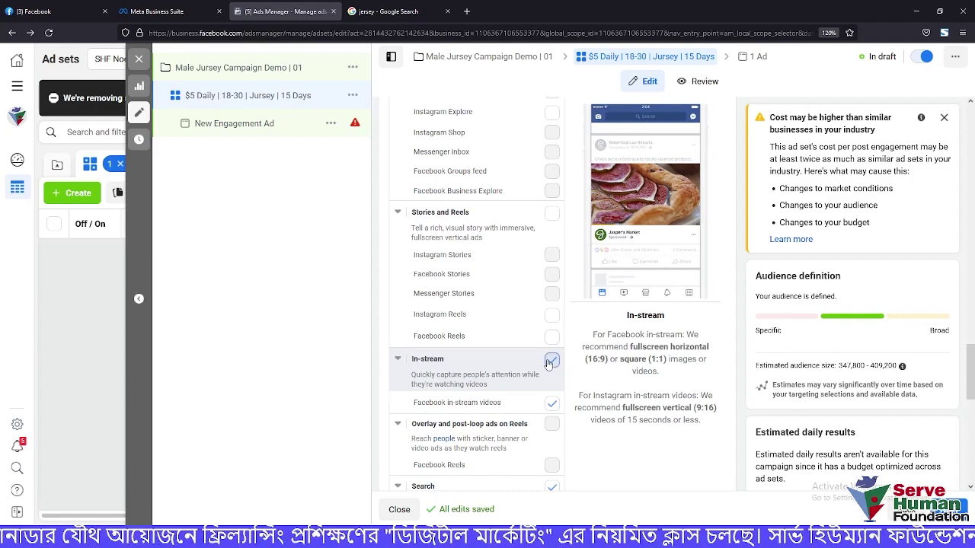
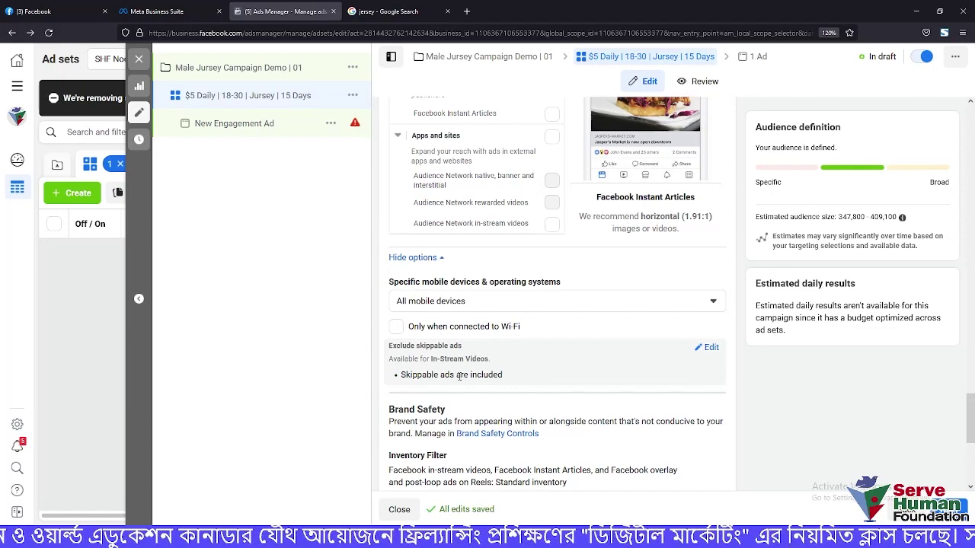
Review the ad set's brand safety and optimization and delivery settings, including the expanded option for when charges apply
scroll(459, 376, "down", 2)
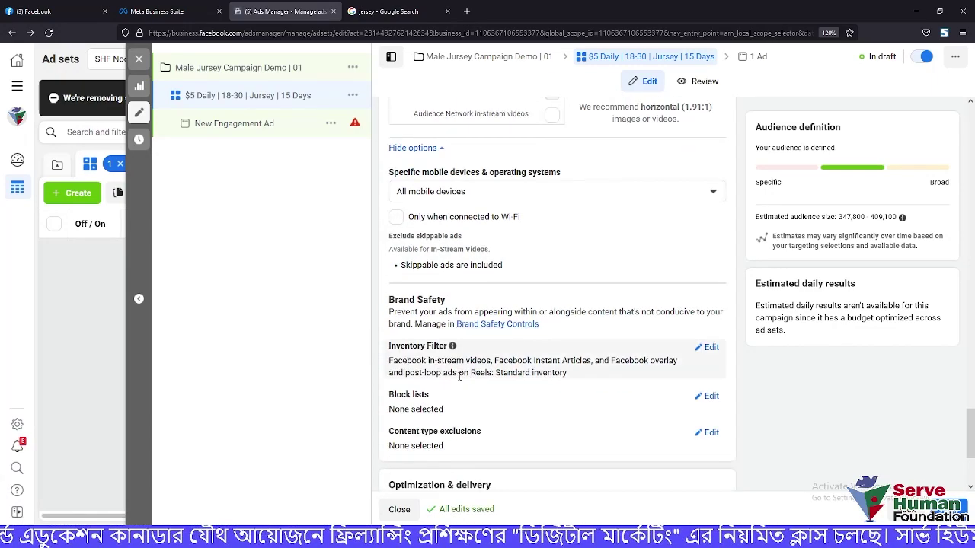
scroll(459, 377, "down", 1)
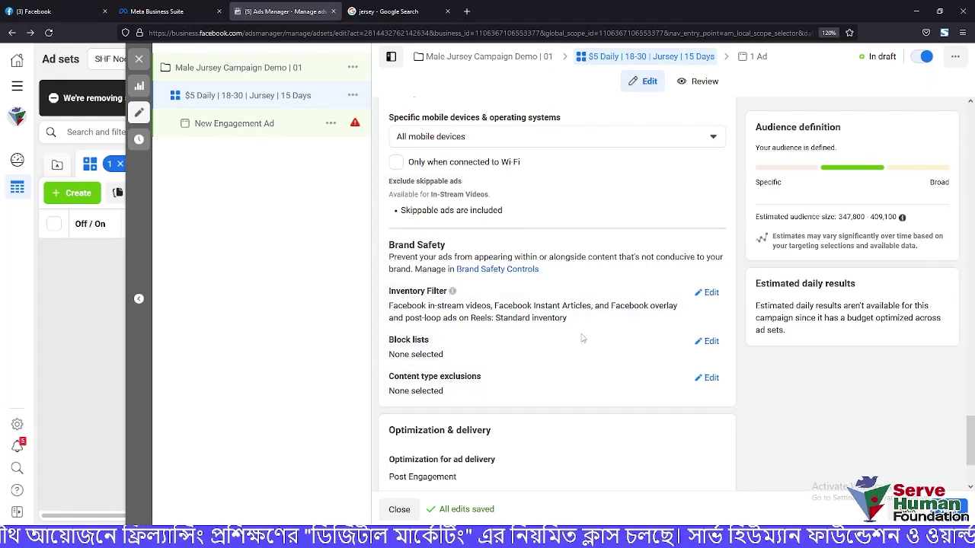
scroll(610, 372, "down", 3)
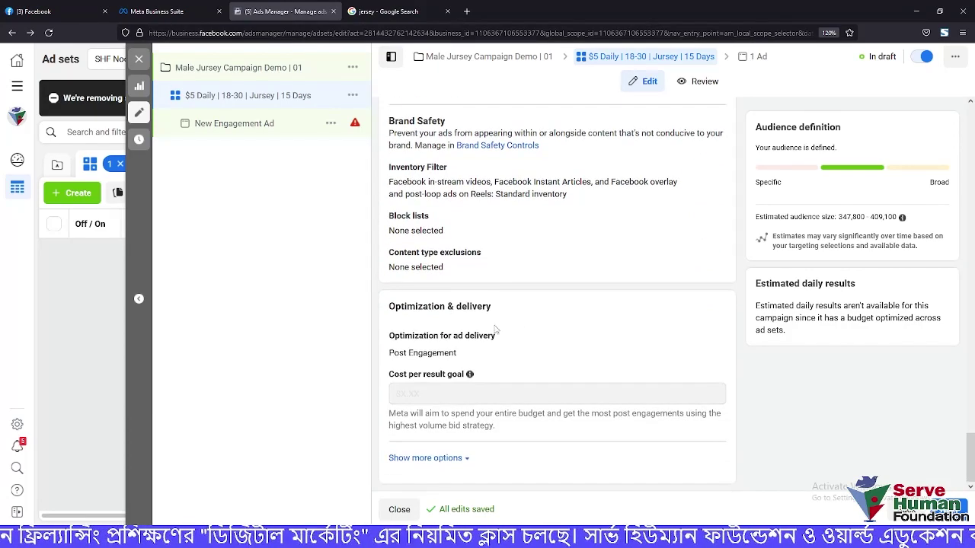
left_click(457, 458)
scroll(504, 426, "down", 1)
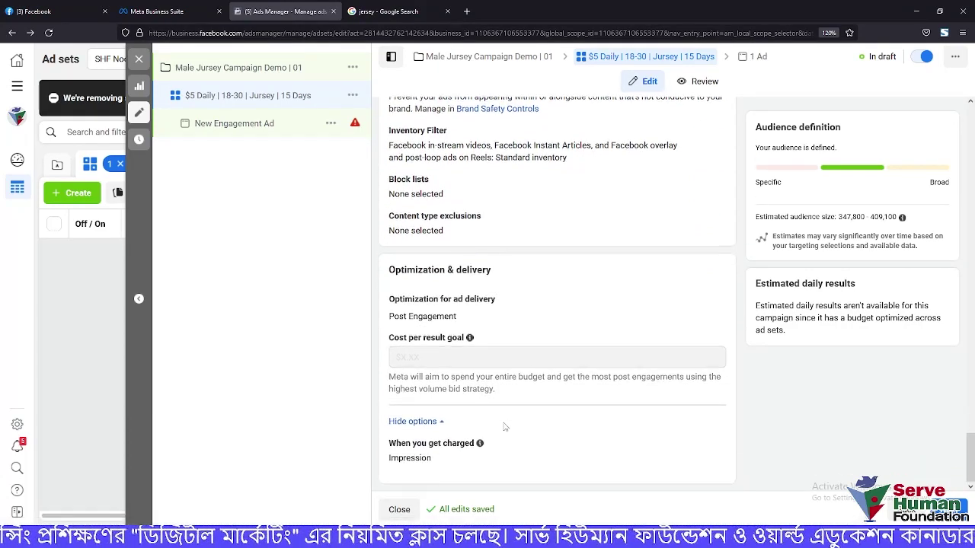
left_click_drag(434, 459, 389, 458)
left_click(389, 458)
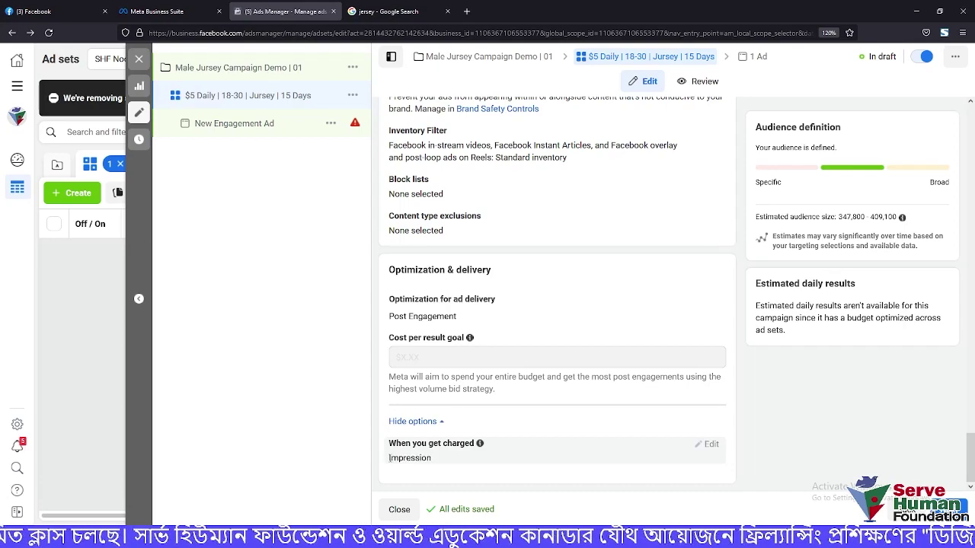
left_click_drag(389, 458, 435, 463)
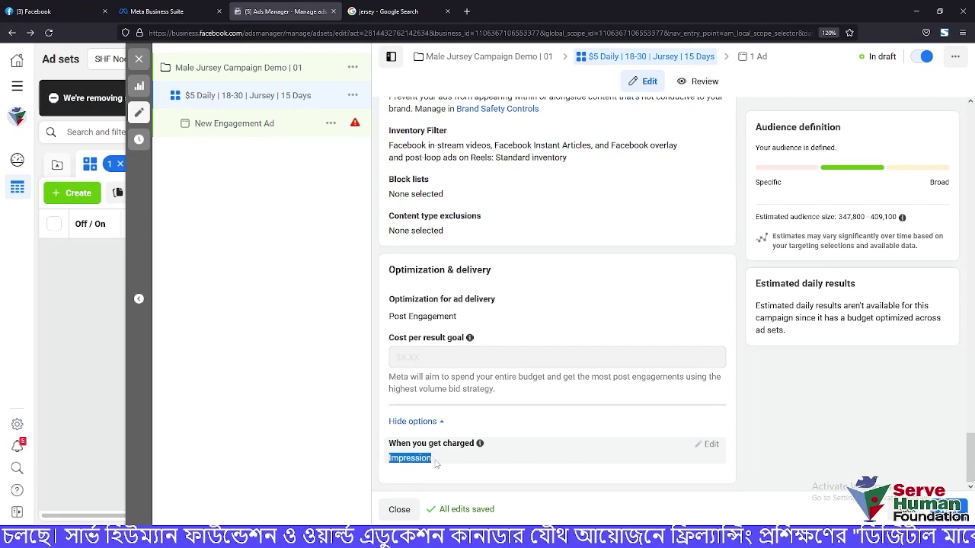
left_click(423, 458)
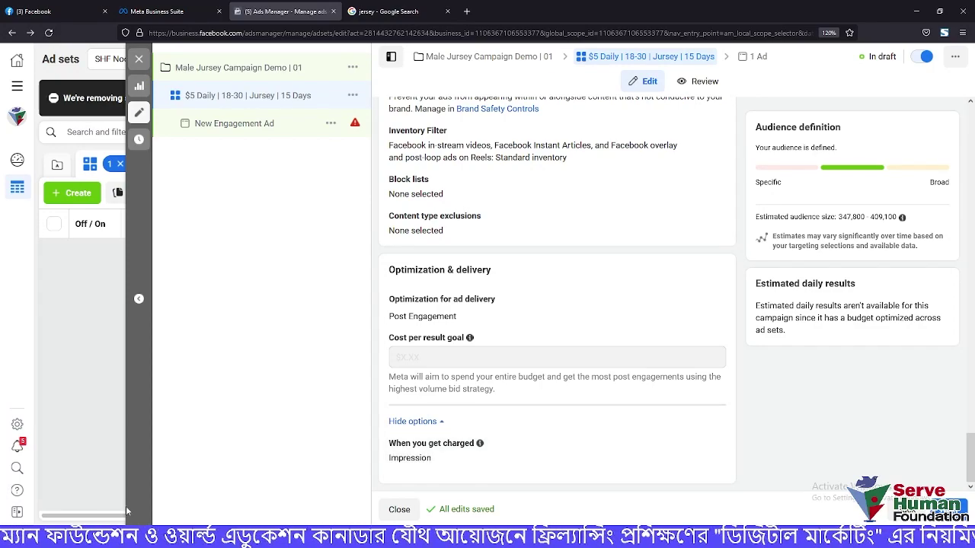
Switch to the Google Meet class call to check it and return to Ads Manager
mouse_move(137, 537)
left_click(128, 464)
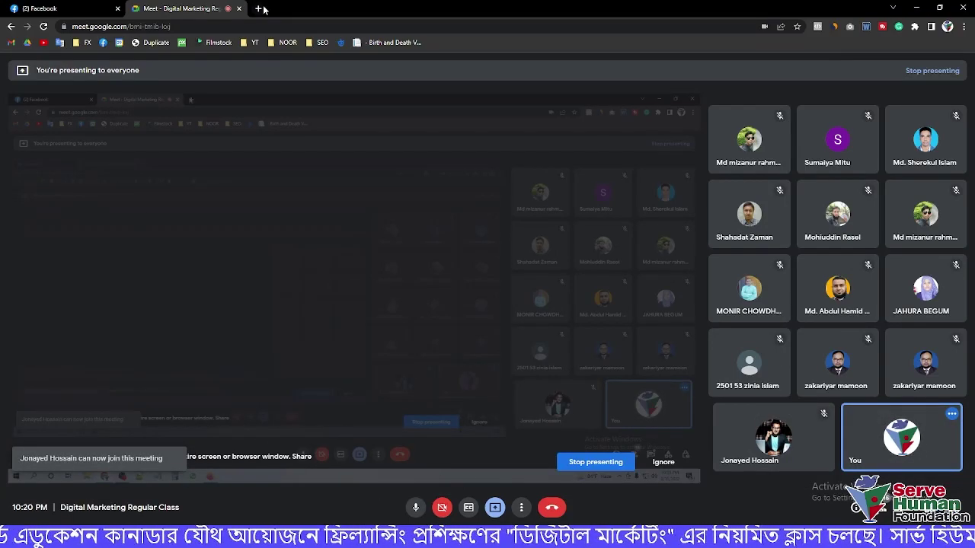
left_click(916, 8)
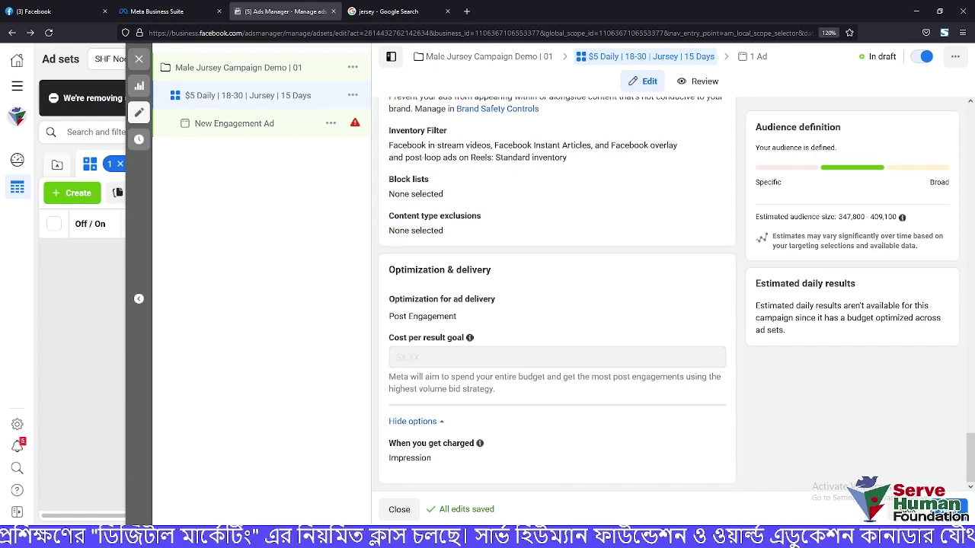
left_click(100, 490)
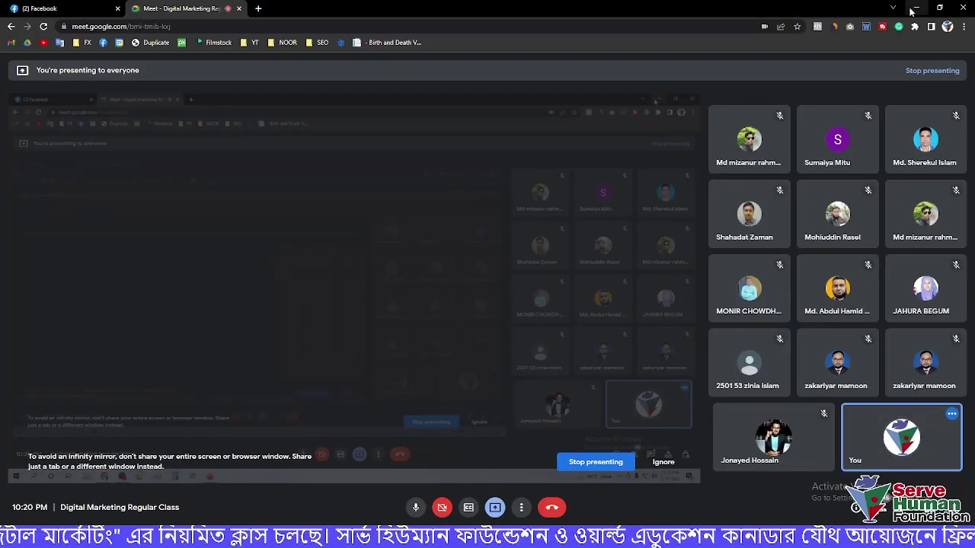
key("alt+Tab")
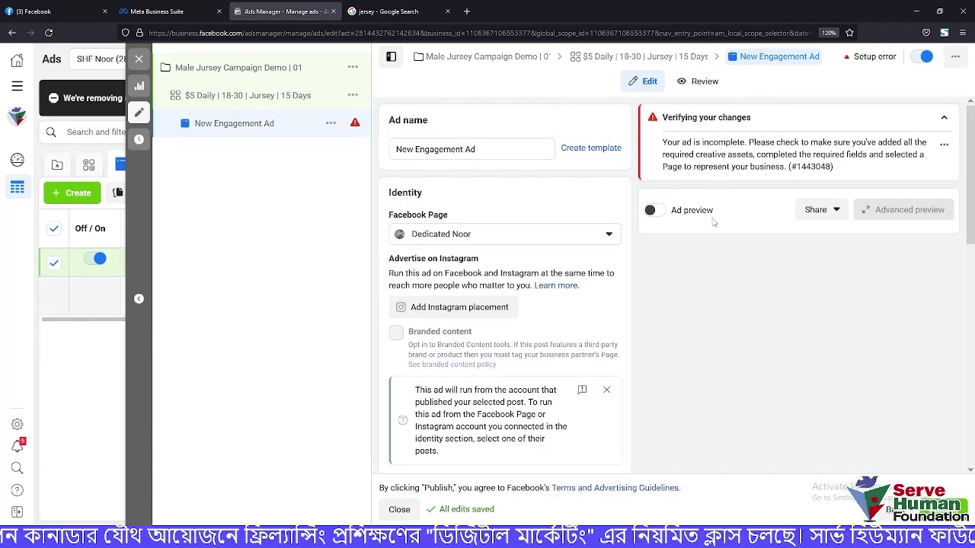
Rename the engagement ad as "Jersey | $5 Daily | 18-30 | FIFA | Messi | Neymar"
left_click_drag(498, 149, 392, 150)
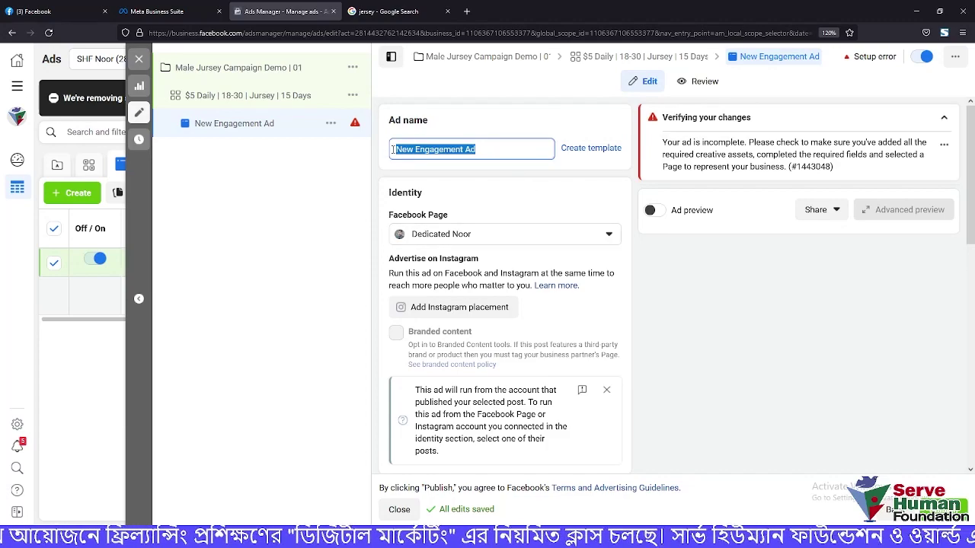
type("Jer")
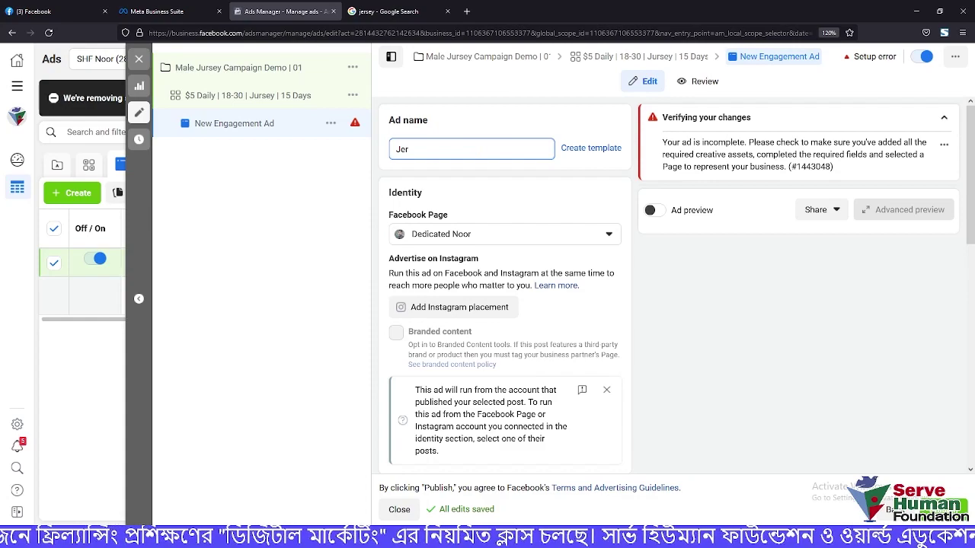
type("ssy")
key("BackSpace")
key("BackSpace")
type("ey")
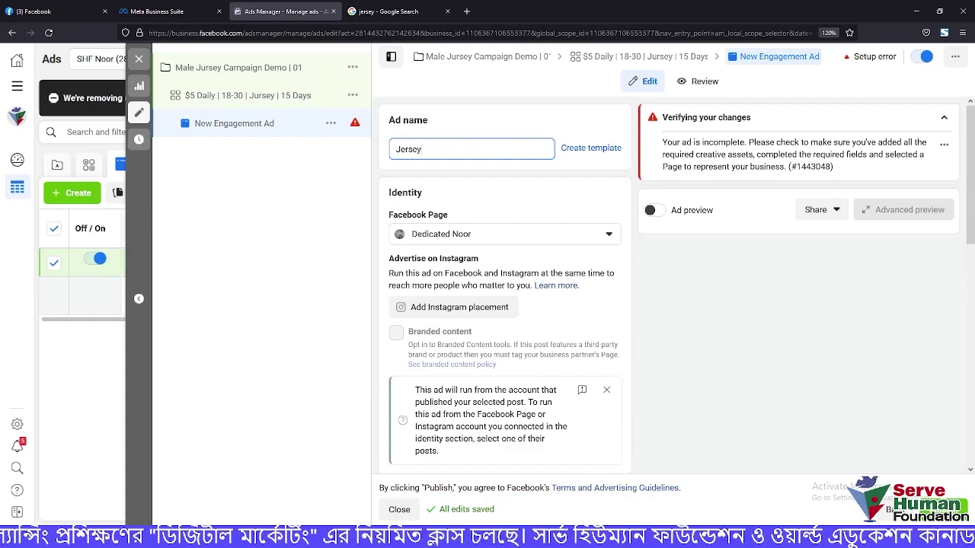
type(" | ")
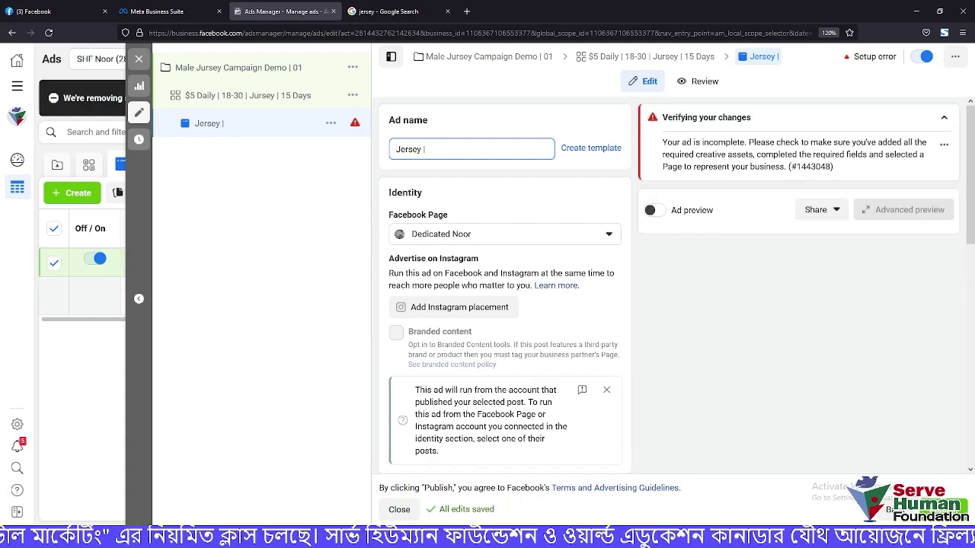
type("$5")
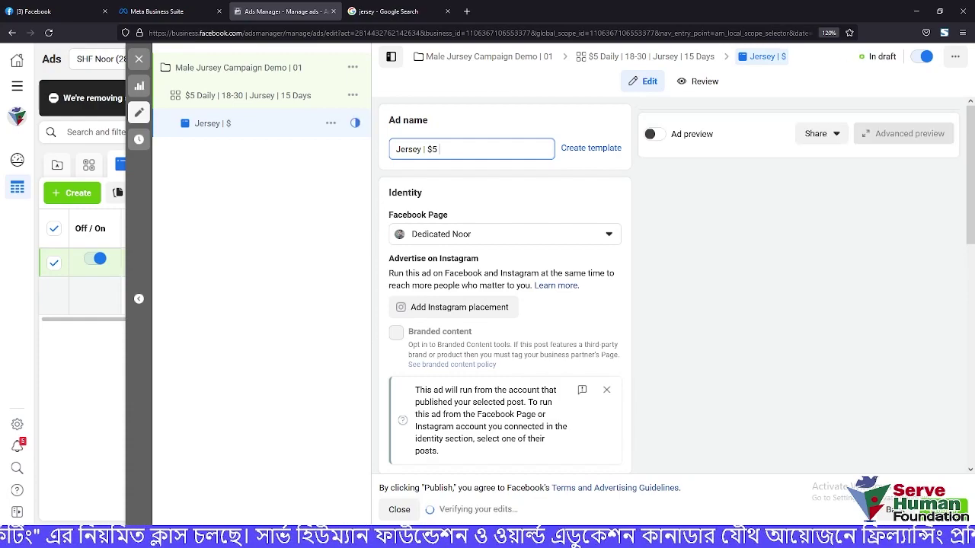
type(" Daily")
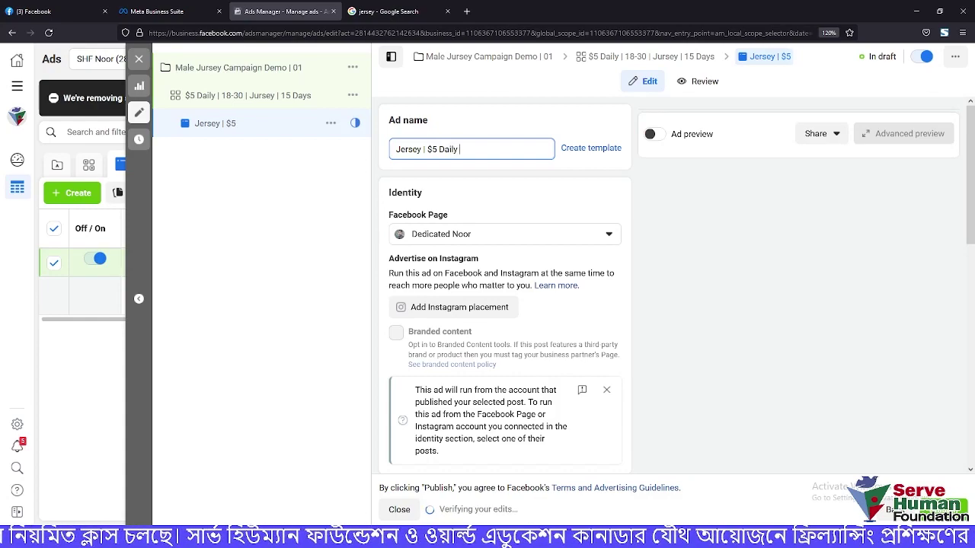
type(" | 18-30 |")
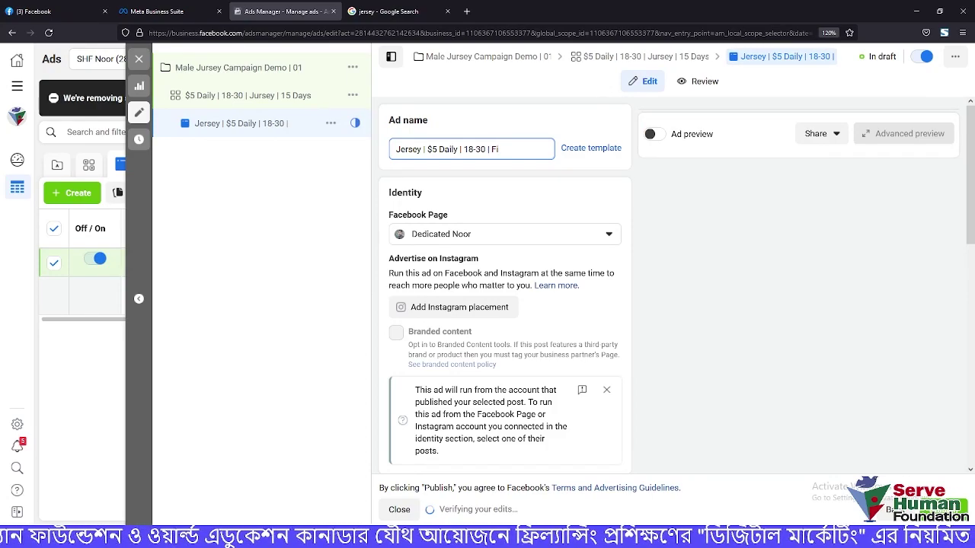
type("FIF")
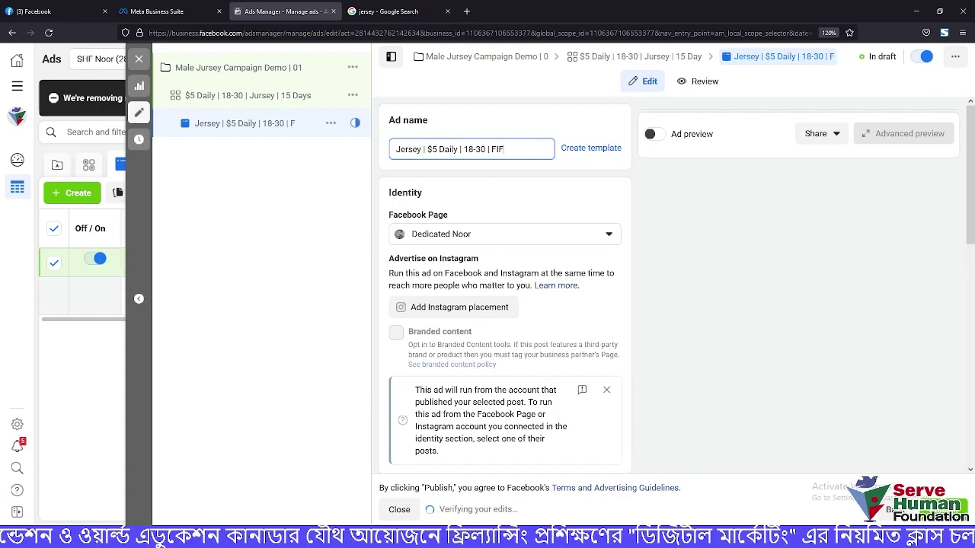
type("A | ")
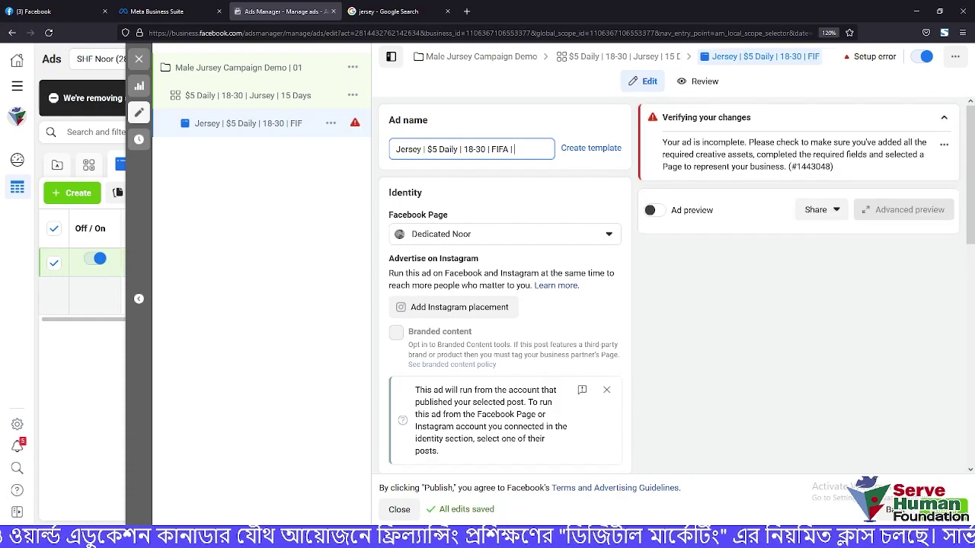
type("Mee")
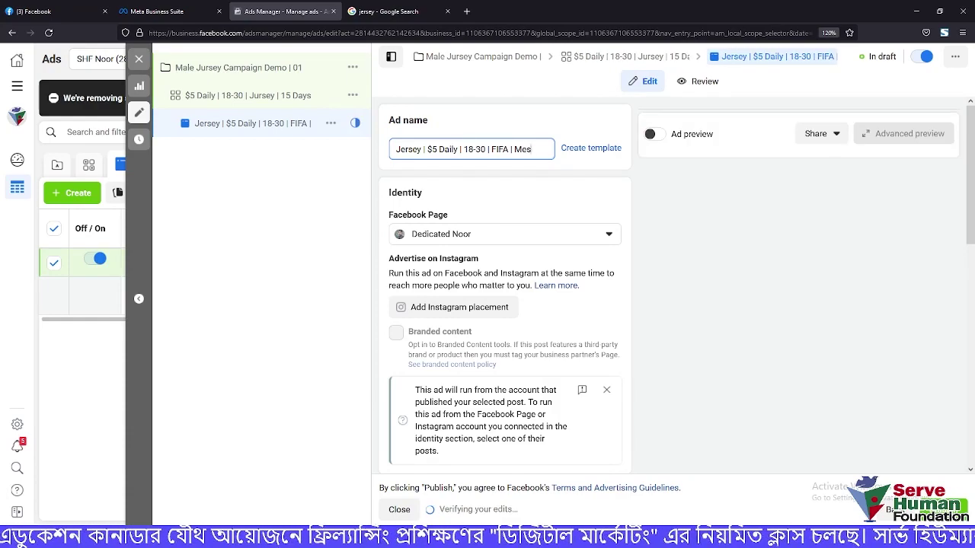
type("sin")
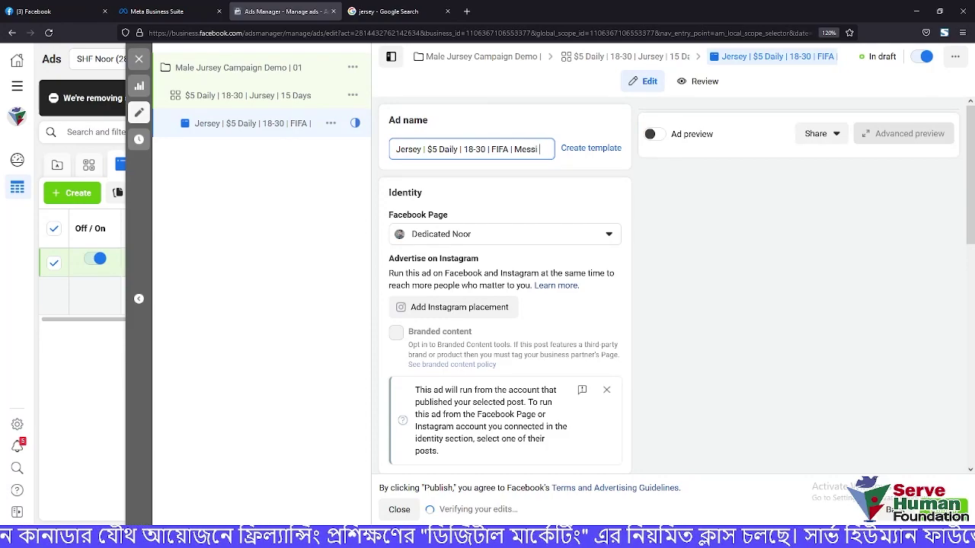
type(" | ")
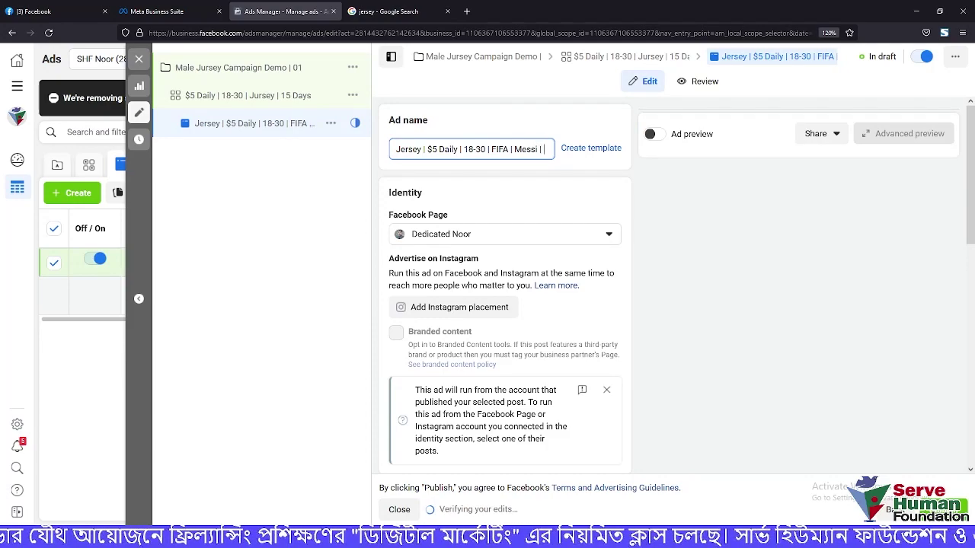
type("Neymar")
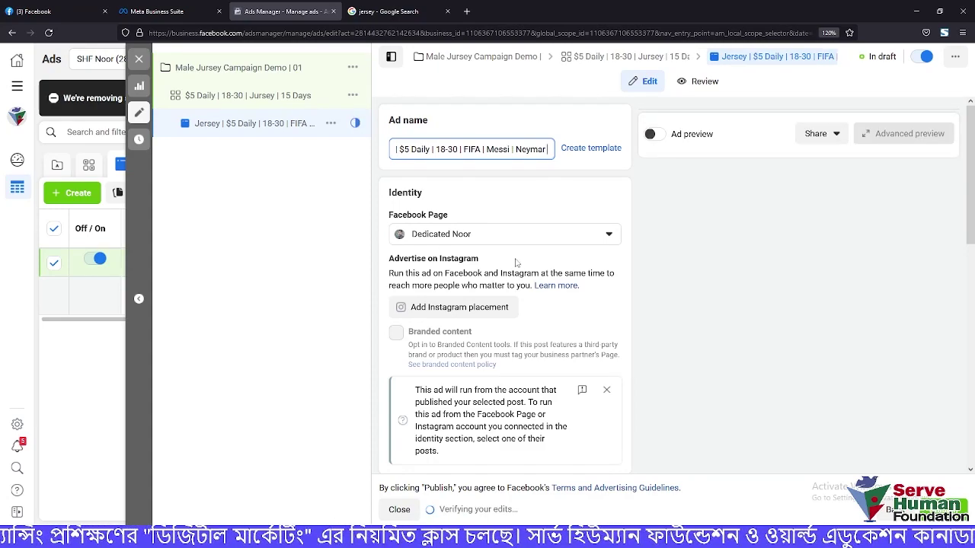
Set the ad's Facebook Page identity to Serve Human Foundation Bangladesh
left_click(570, 235)
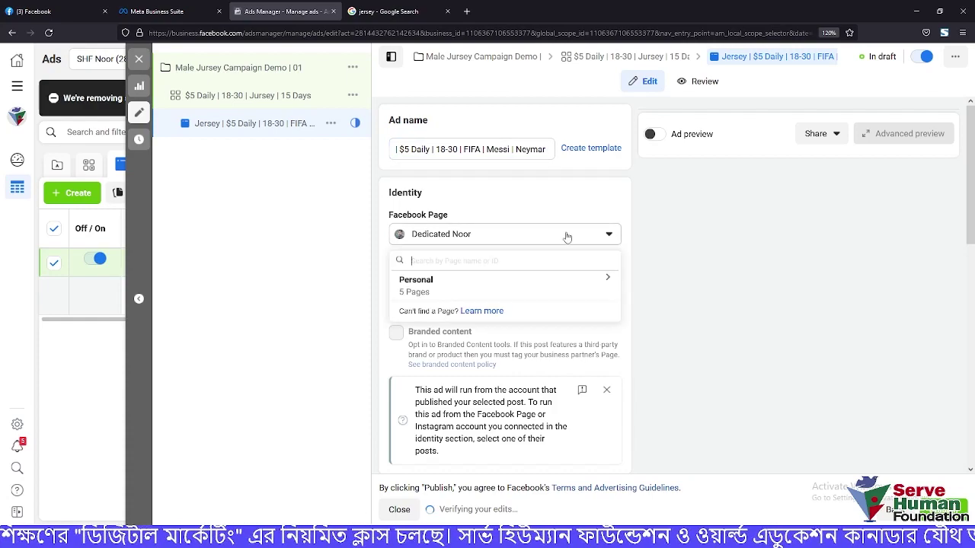
left_click(565, 287)
scroll(545, 335, "down", 1)
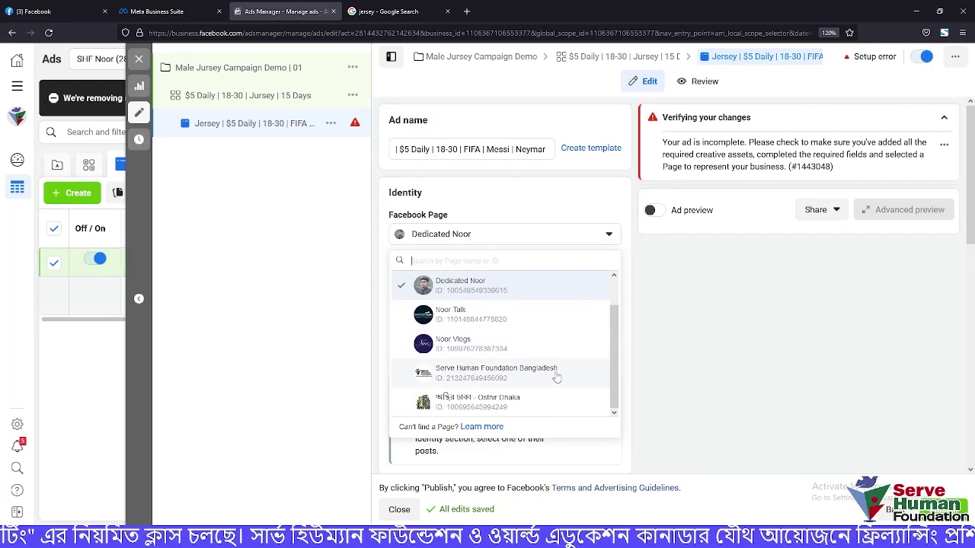
left_click(502, 381)
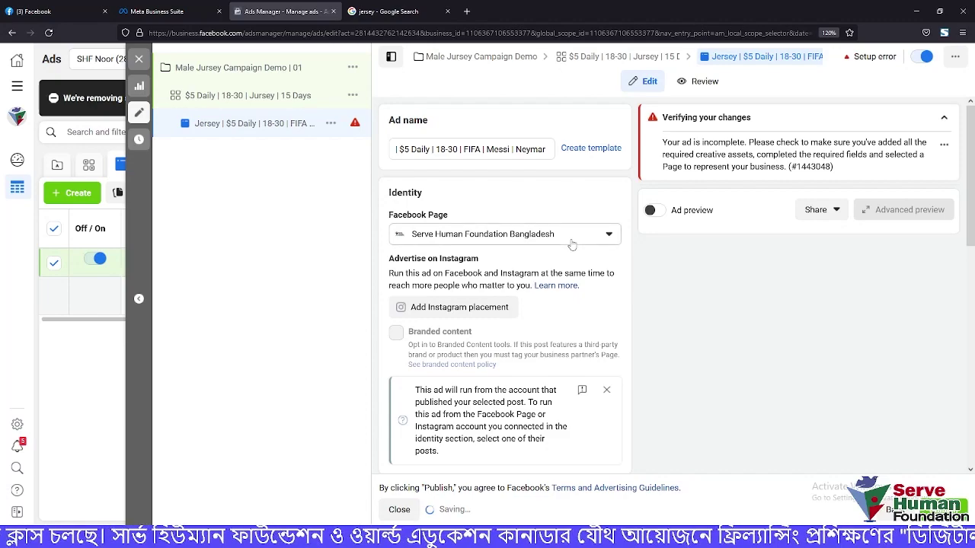
Dismiss the Identity section's notice about which account the ad will run from
scroll(624, 289, "down", 1)
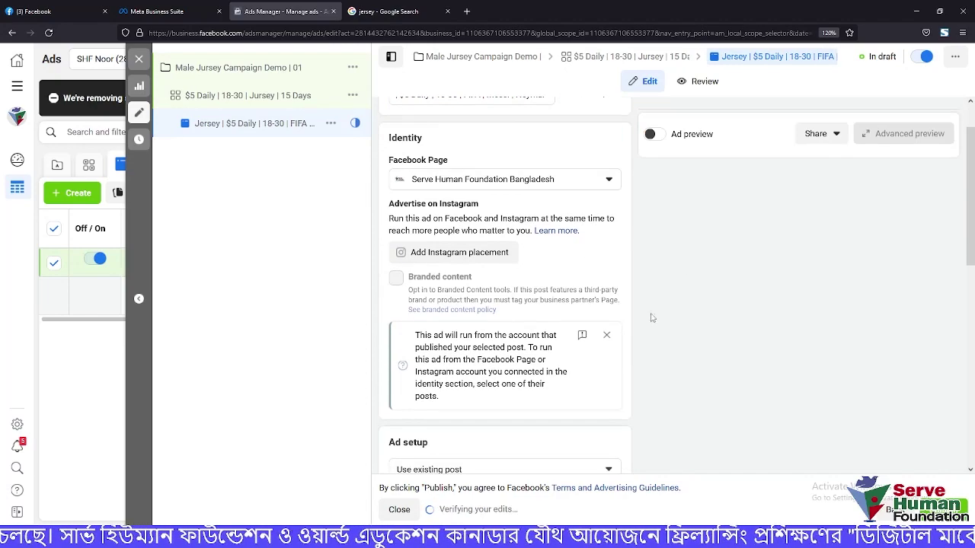
left_click(607, 336)
scroll(690, 326, "down", 1)
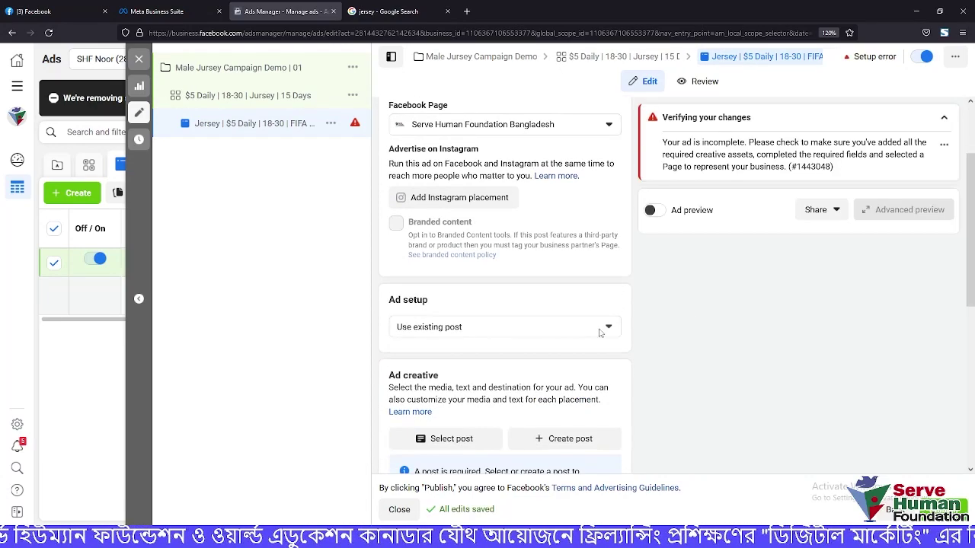
Check the ad's verification error details and turn on the ad preview
left_click(943, 117)
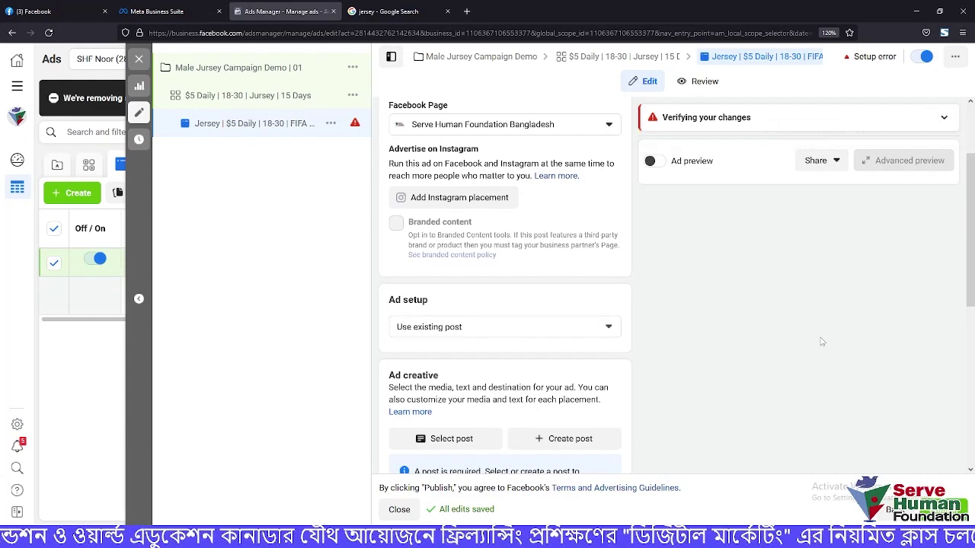
left_click(944, 119)
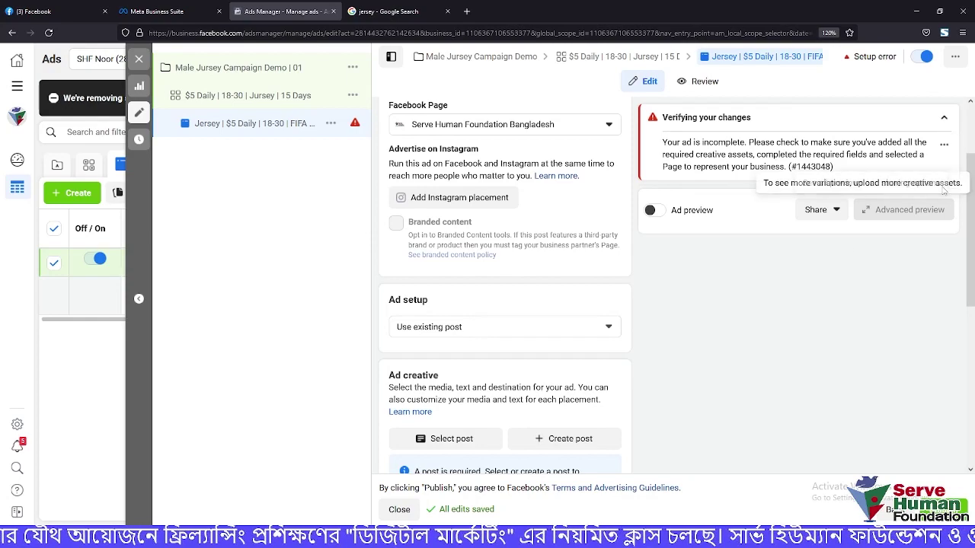
left_click(652, 211)
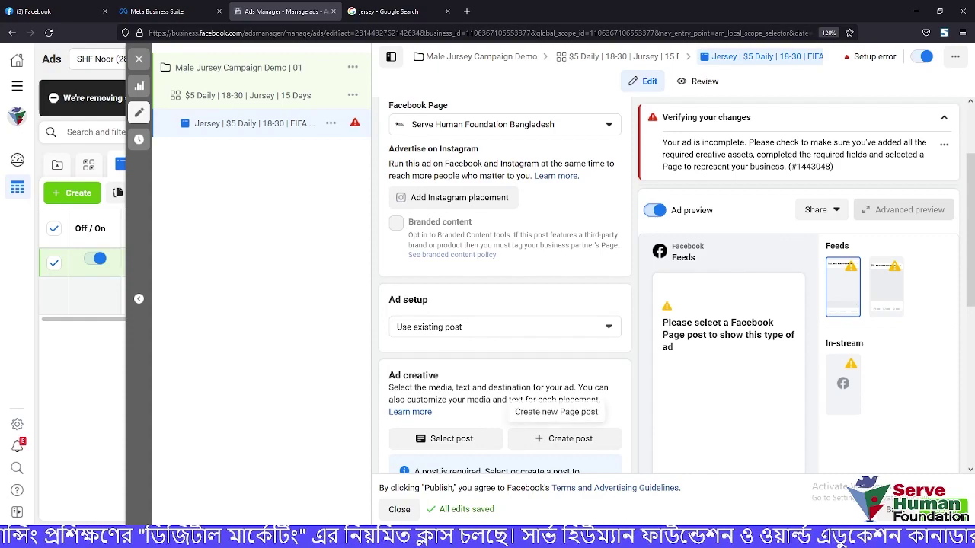
Look through the ad setup options for the ad's creative source
left_click(471, 329)
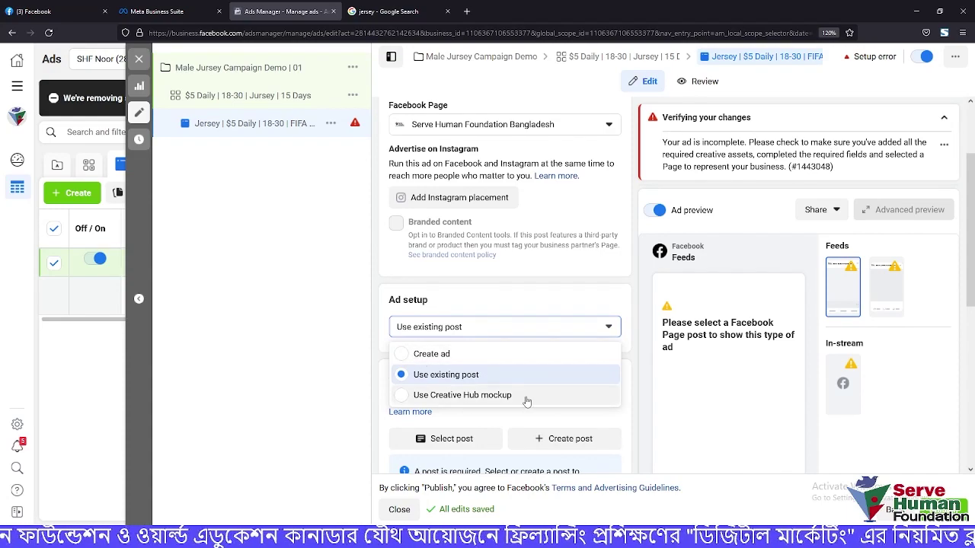
left_click(646, 409)
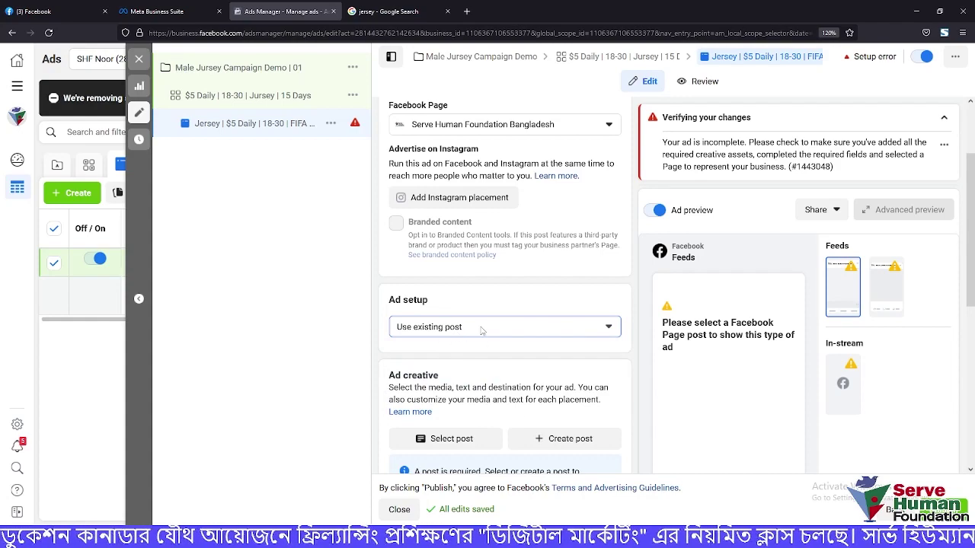
scroll(480, 329, "down", 1)
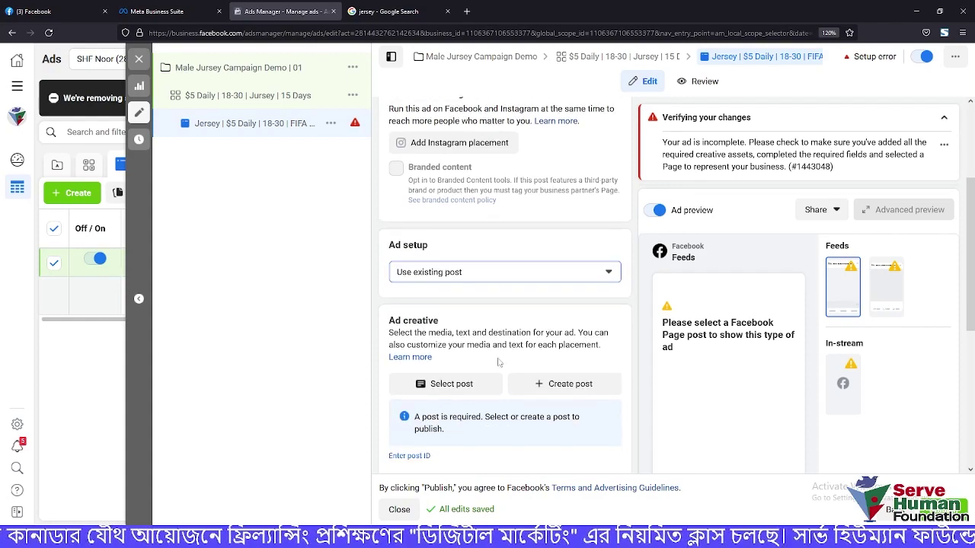
Open the existing-post picker for the ad creative and browse the Page's Facebook posts
left_click(450, 389)
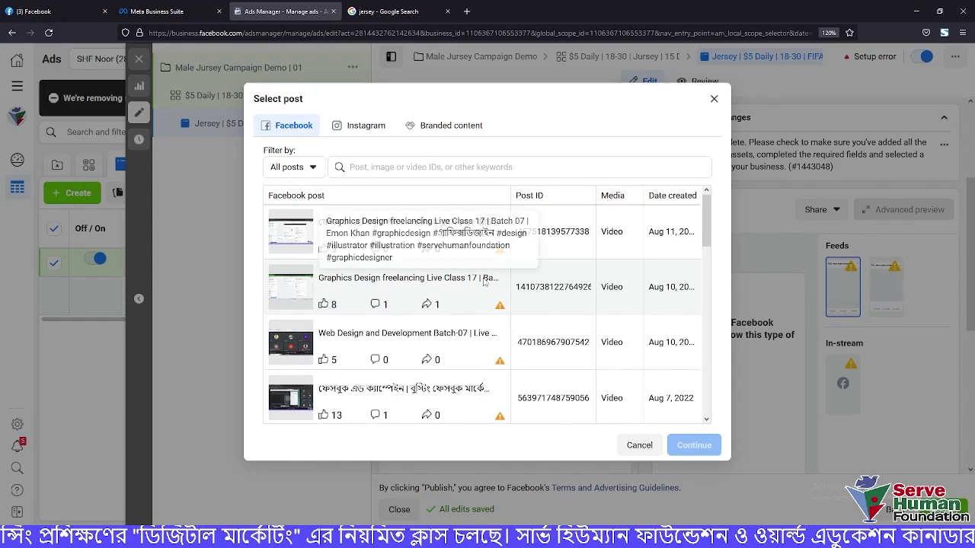
scroll(396, 290, "down", 5)
scroll(434, 303, "up", 2)
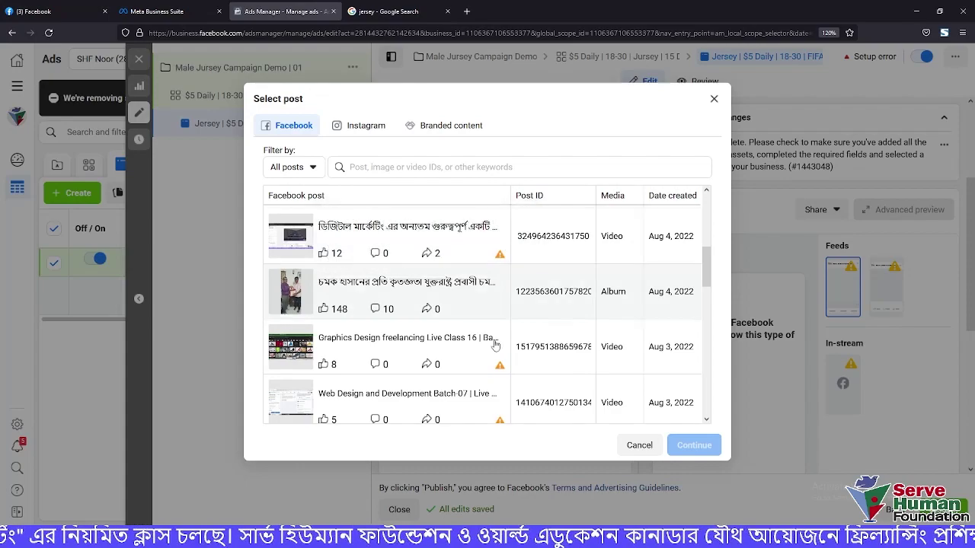
scroll(460, 355, "down", 1)
scroll(460, 356, "down", 10)
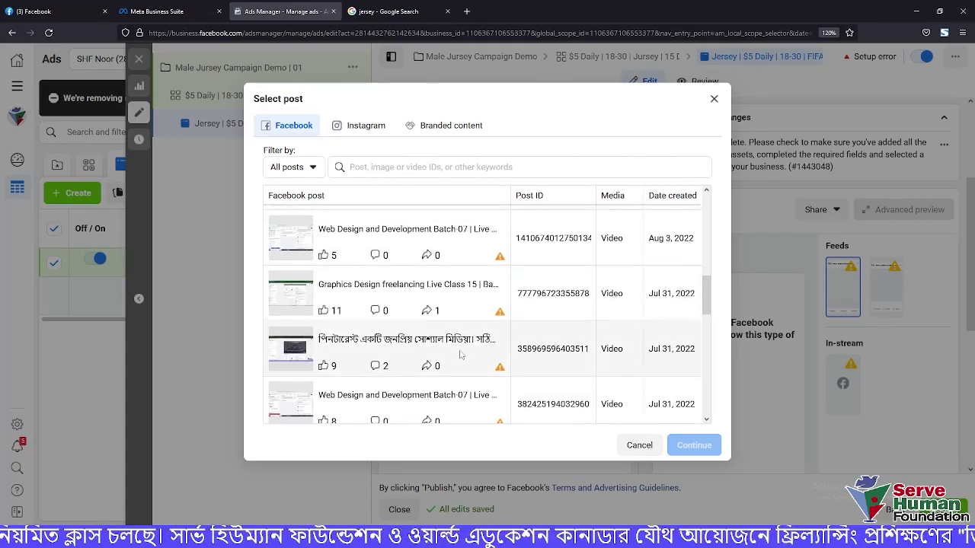
scroll(460, 356, "down", 6)
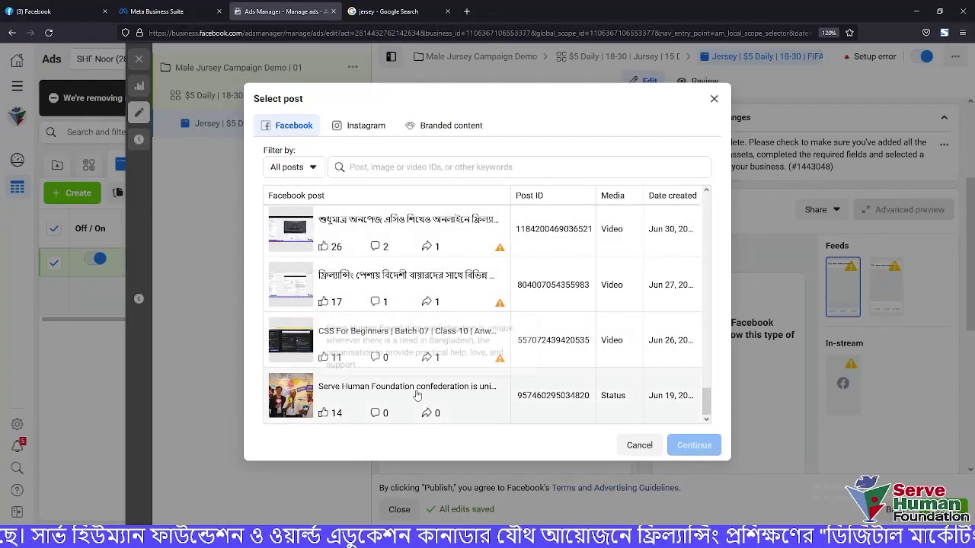
scroll(370, 350, "up", 6)
scroll(375, 338, "up", 5)
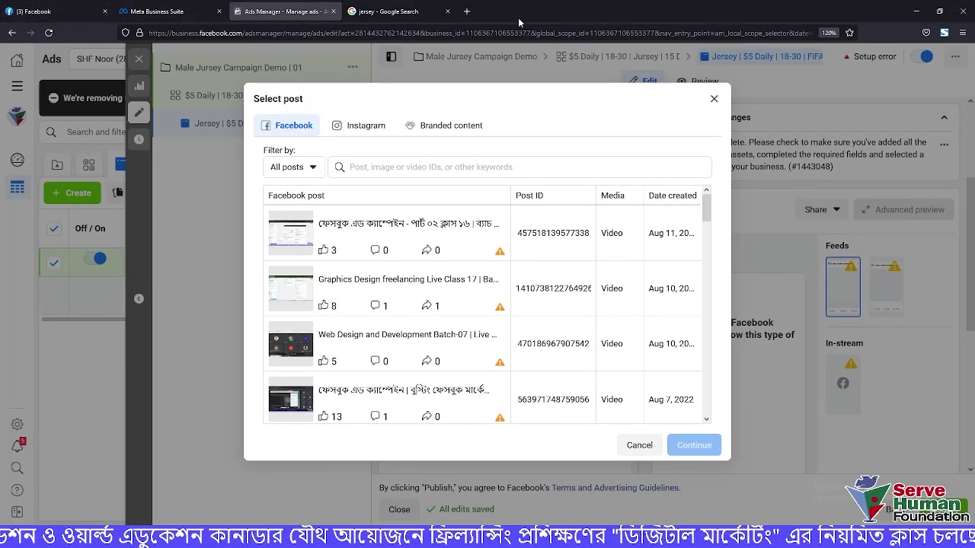
Switch to Chrome and open the Serve Human Foundation Bangladesh Page from facebook.com in a new tab
left_click(467, 11)
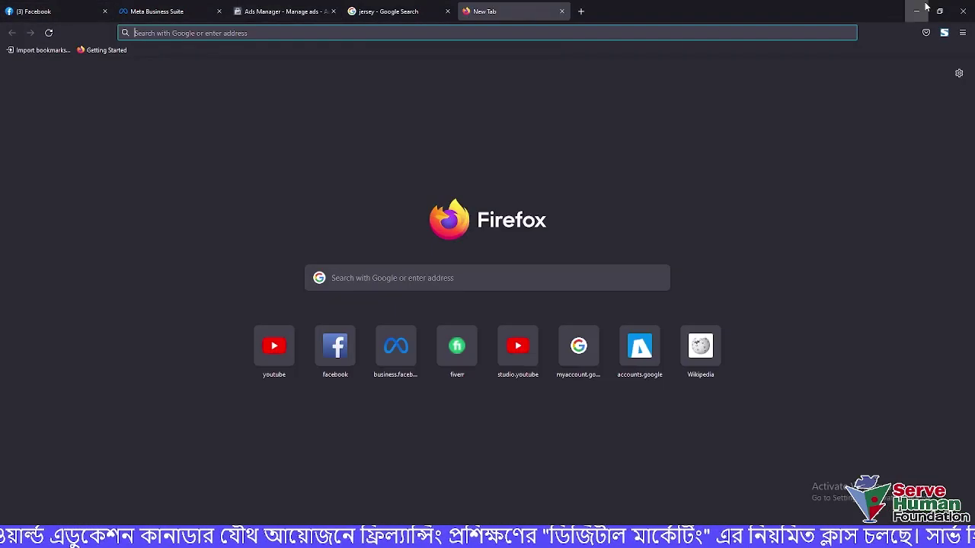
left_click(916, 11)
mouse_move(121, 537)
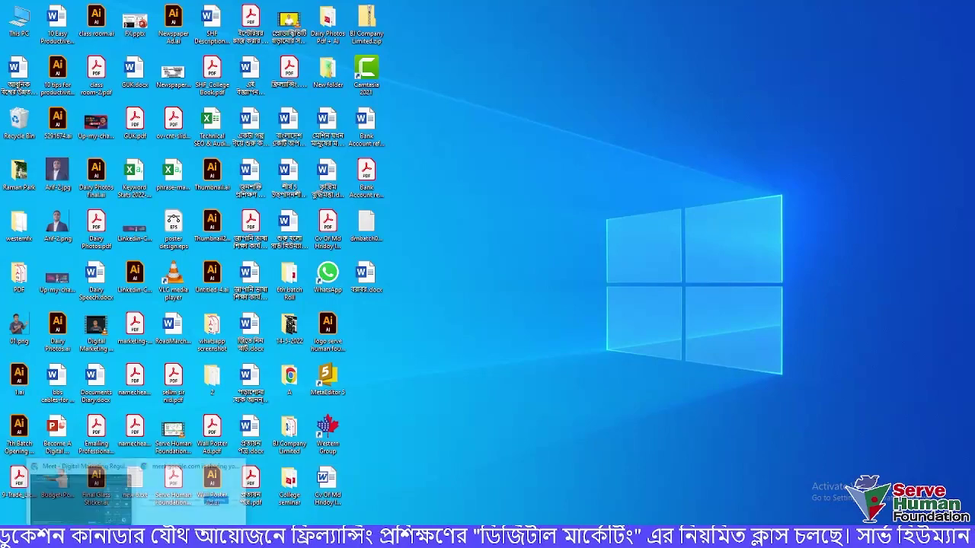
left_click(98, 505)
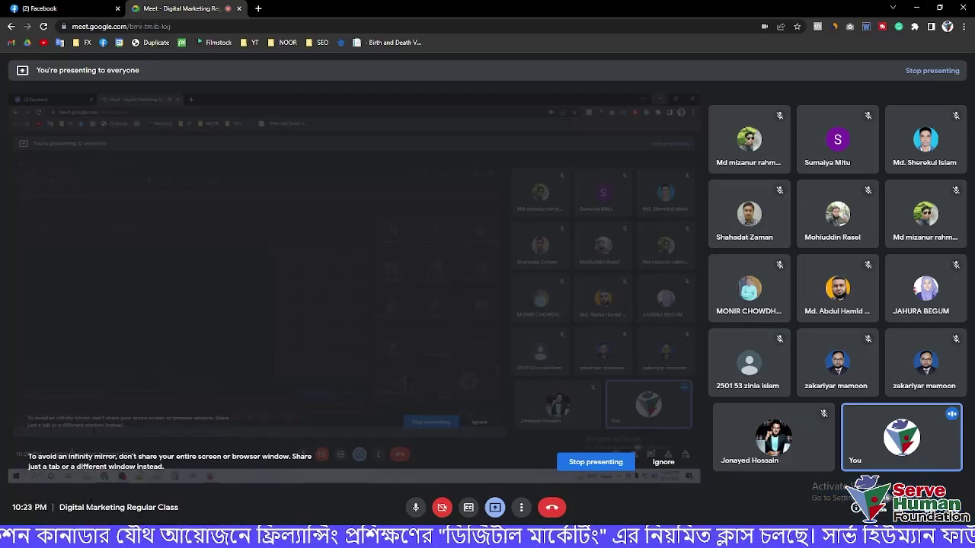
left_click(258, 9)
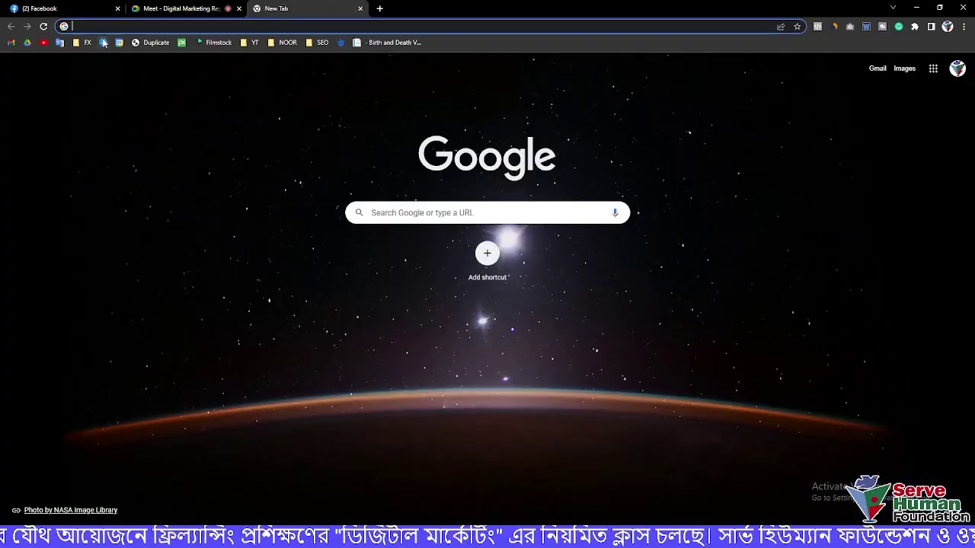
type("facebook.com")
key("Return")
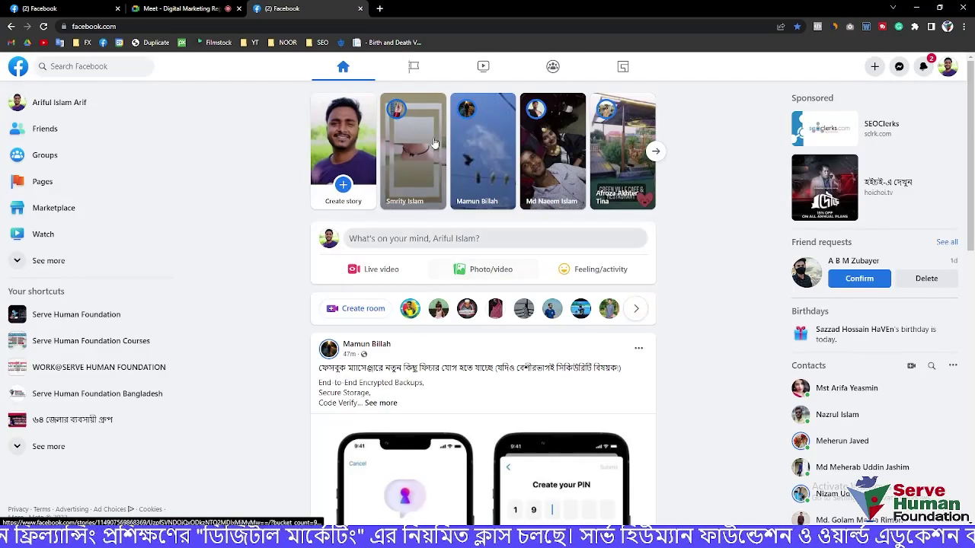
left_click(414, 69)
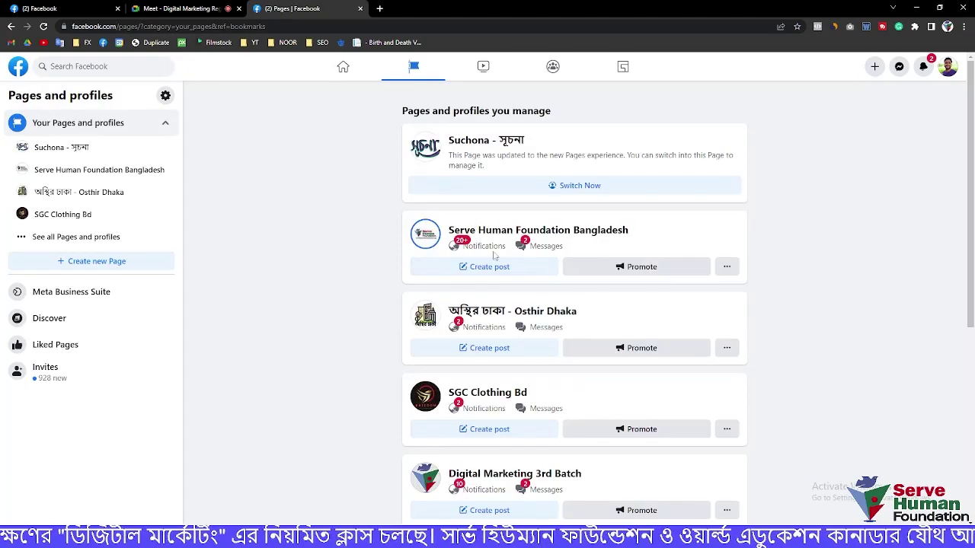
left_click(492, 236)
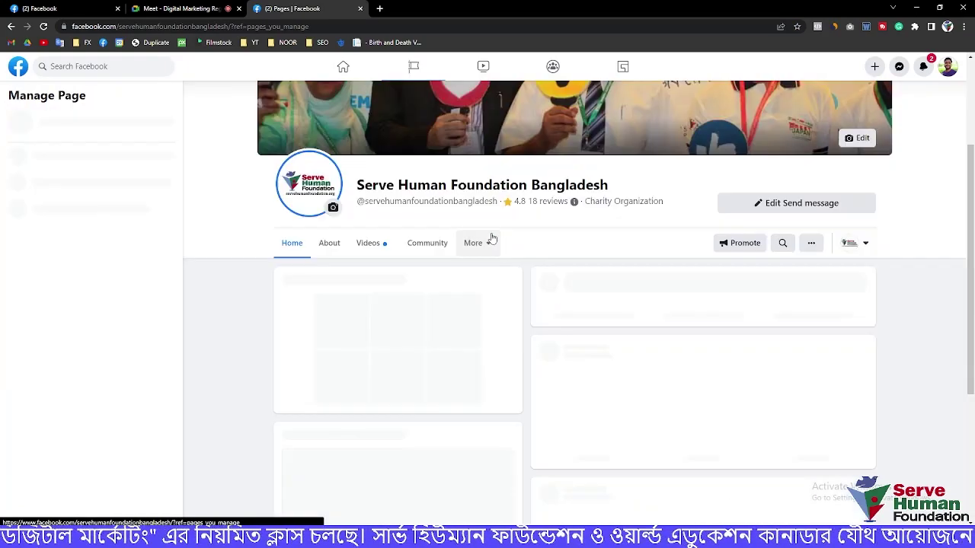
Find the pinned May 9 post on the Serve Human Foundation Bangladesh Page and open its own page
scroll(520, 306, "down", 1)
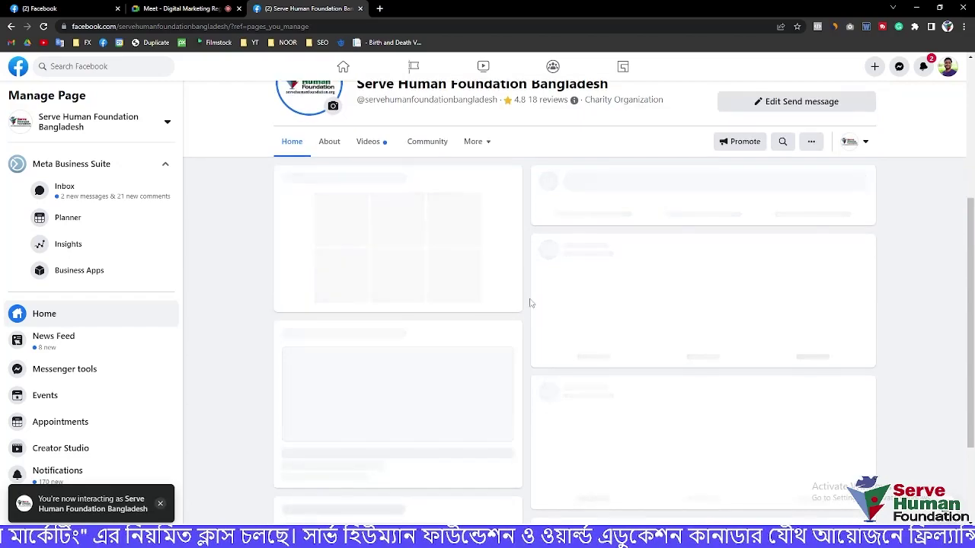
scroll(531, 303, "down", 1)
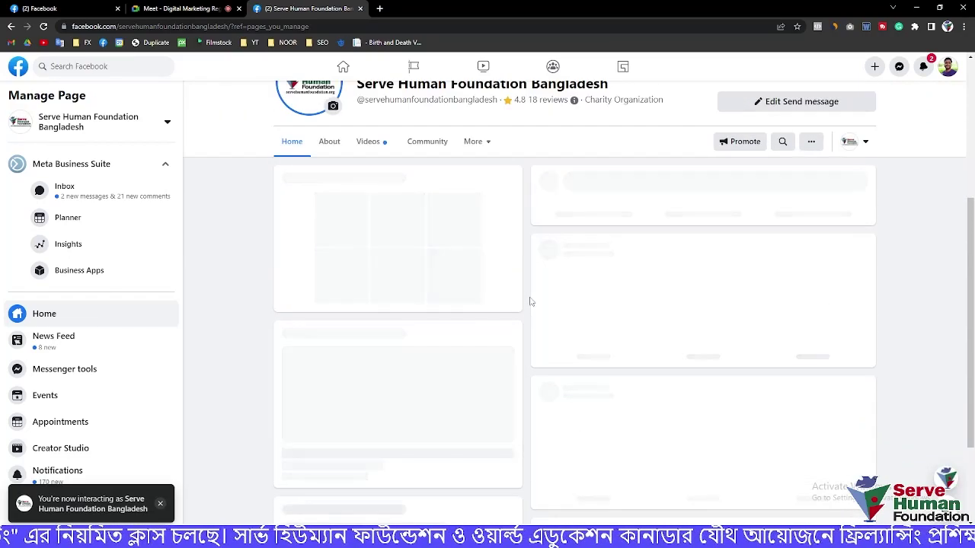
scroll(529, 300, "down", 5)
scroll(529, 298, "down", 6)
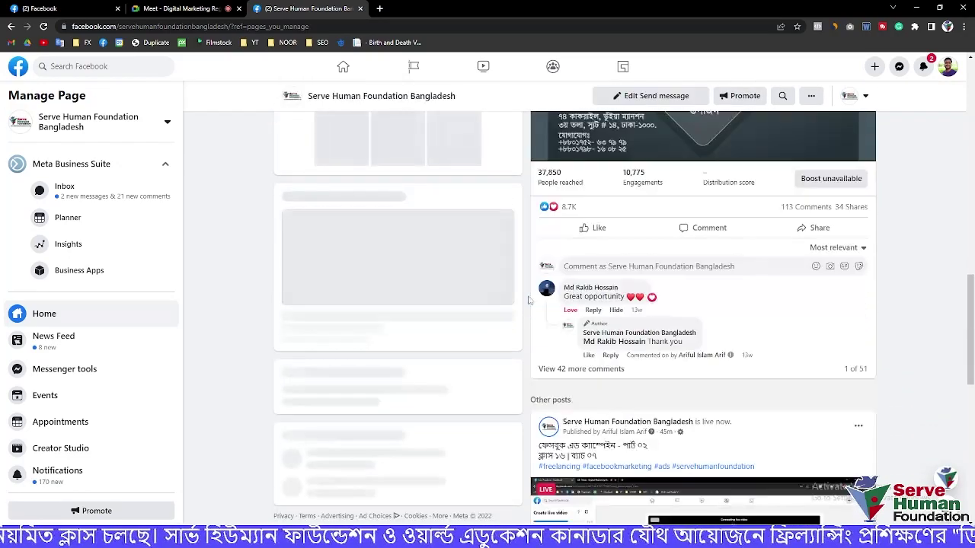
scroll(530, 300, "up", 7)
scroll(649, 233, "up", 1)
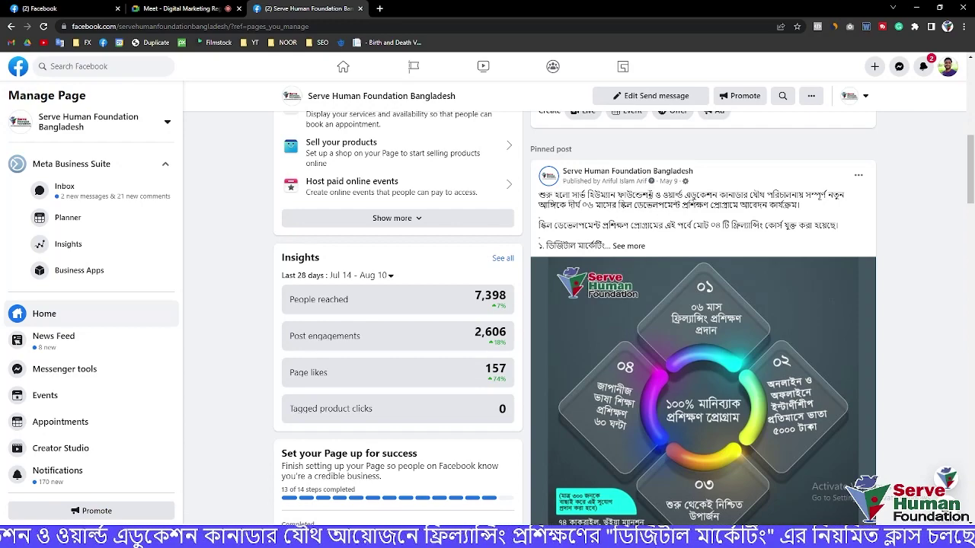
left_click(669, 182)
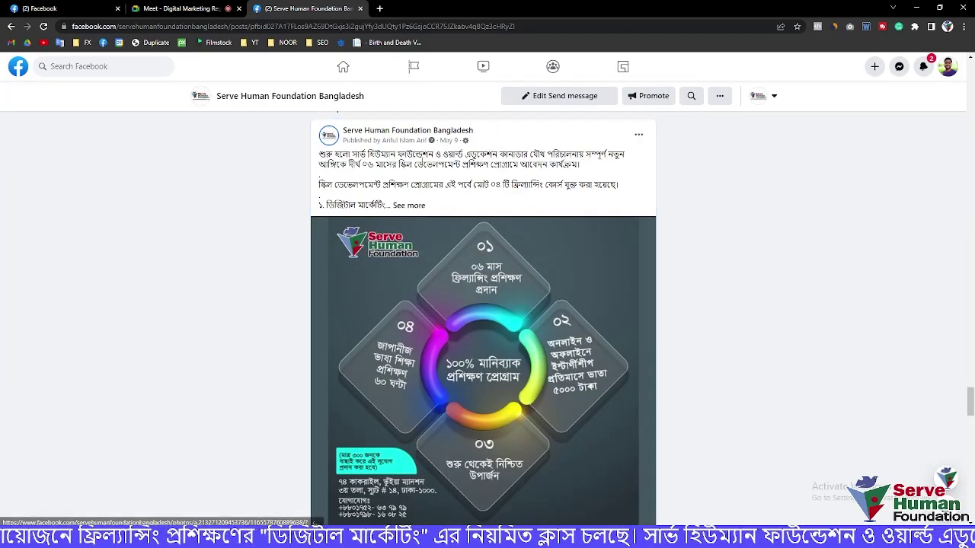
Expand the May 9 post's full text and look through the text, image and comments
left_click(408, 206)
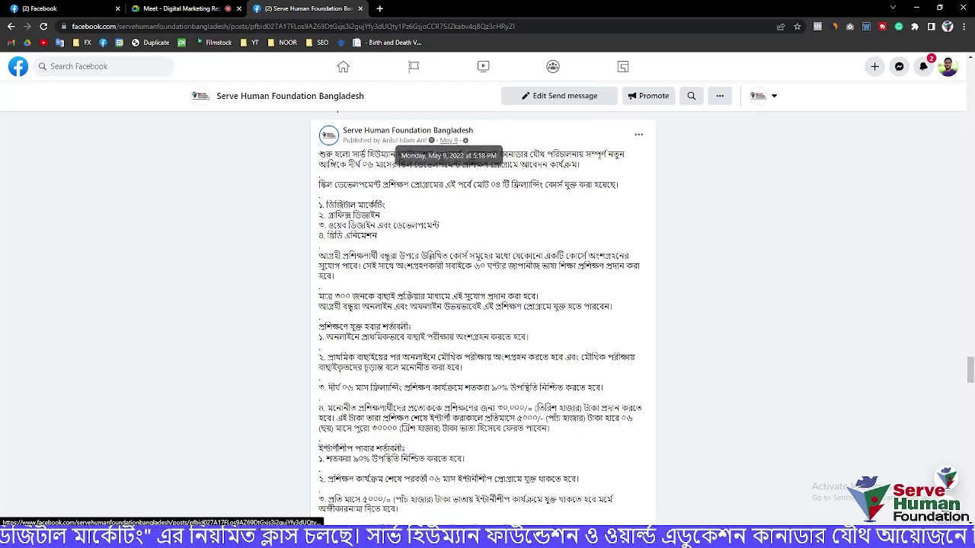
scroll(436, 253, "down", 3)
scroll(437, 253, "down", 10)
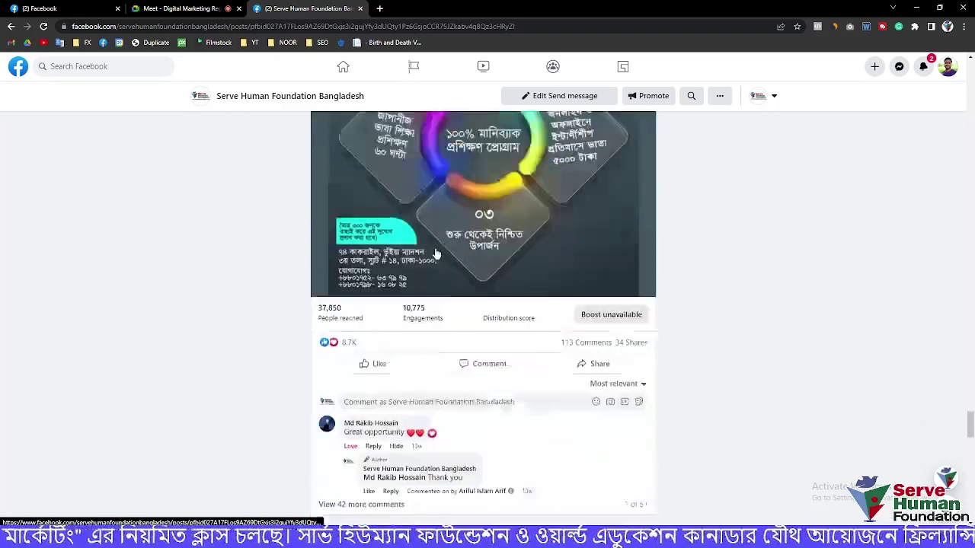
scroll(436, 253, "up", 10)
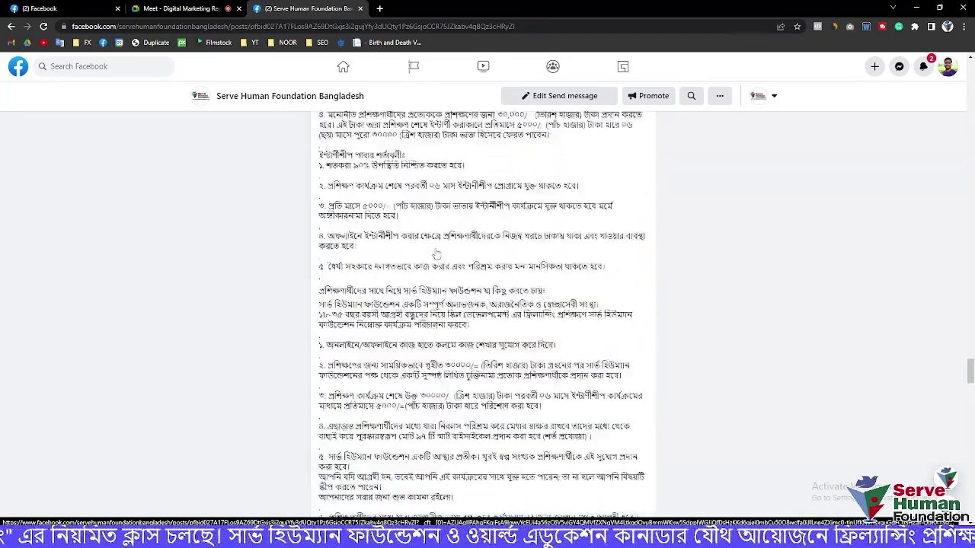
Copy the post identifier starting with "pfbid" from the end of the post's web address
left_click(261, 29)
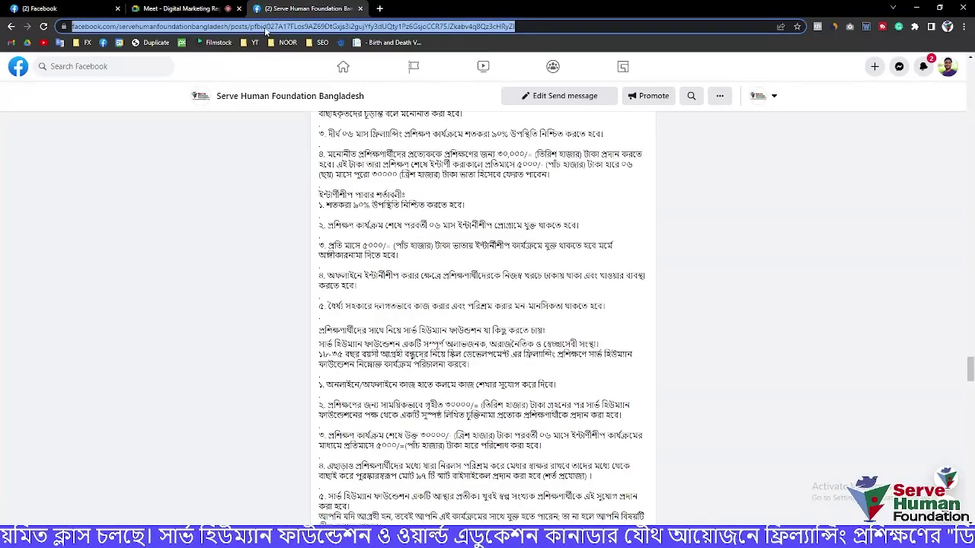
left_click(303, 25)
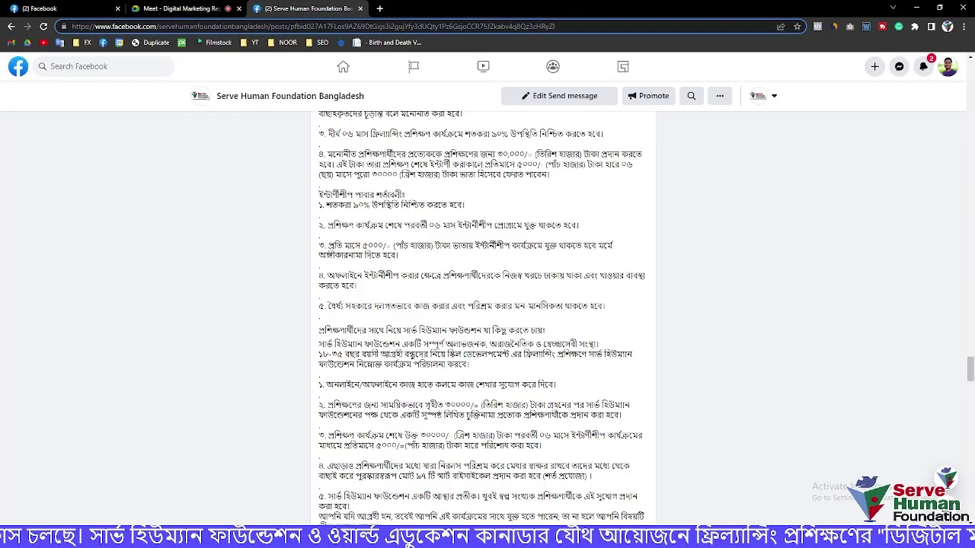
left_click_drag(290, 25, 553, 26)
key("ctrl+c")
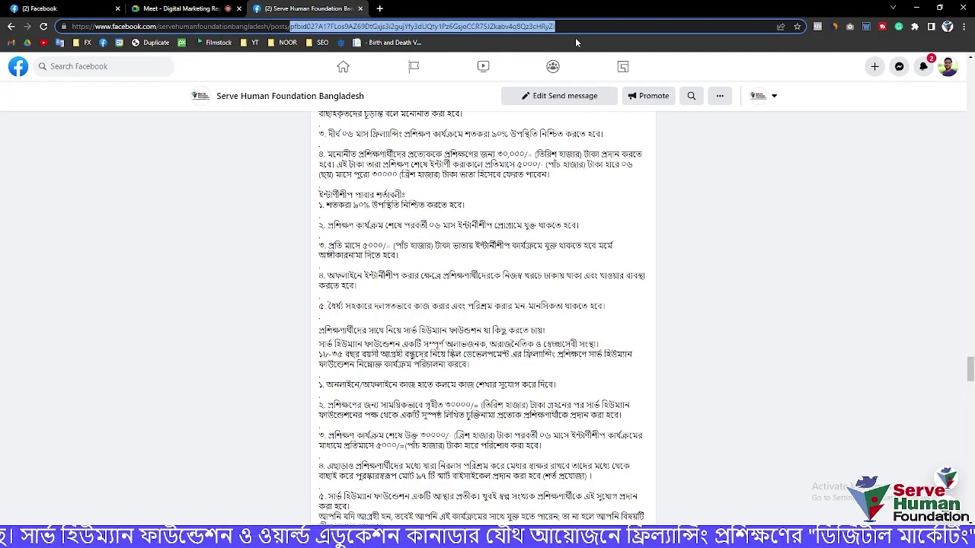
Return to Ads Manager in Firefox and search the post picker for the copied post identifier
key("alt+Tab")
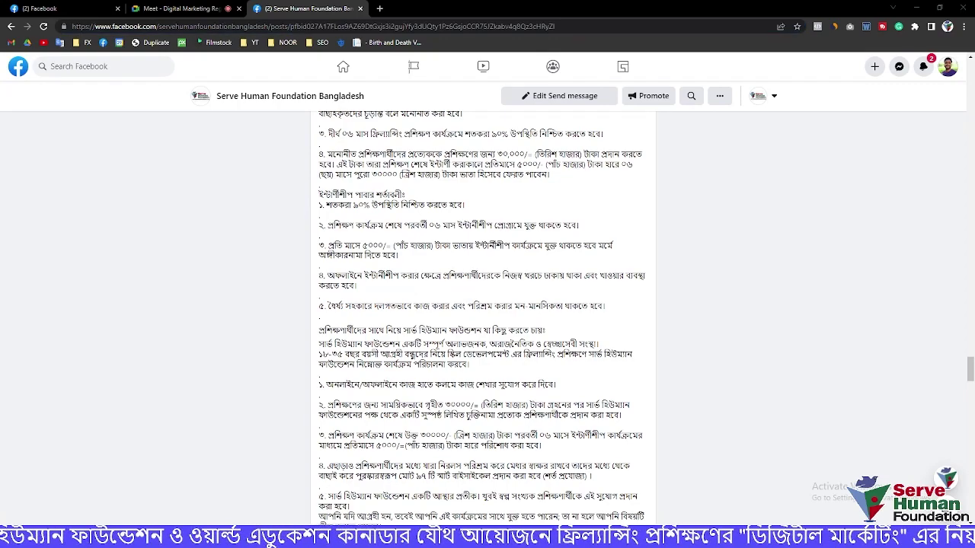
left_click(283, 19)
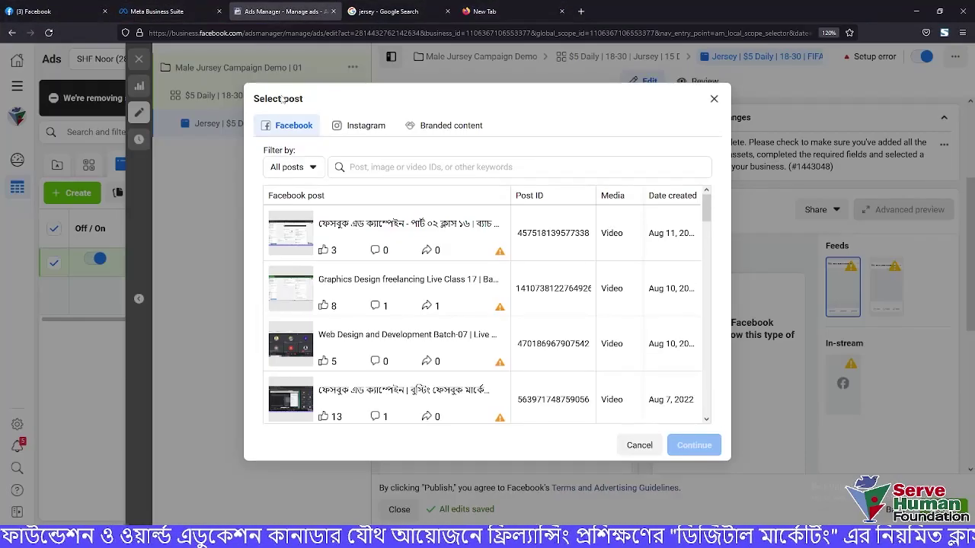
left_click(366, 167)
key("ctrl+v")
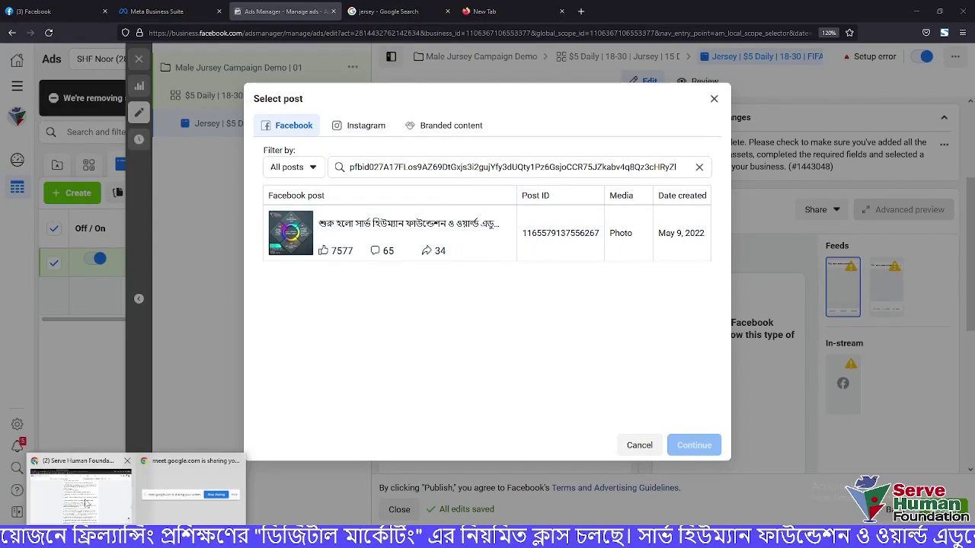
Switch to Chrome and highlight the identifier starting with "pfbid" in the May 9 post's web address
left_click(189, 468)
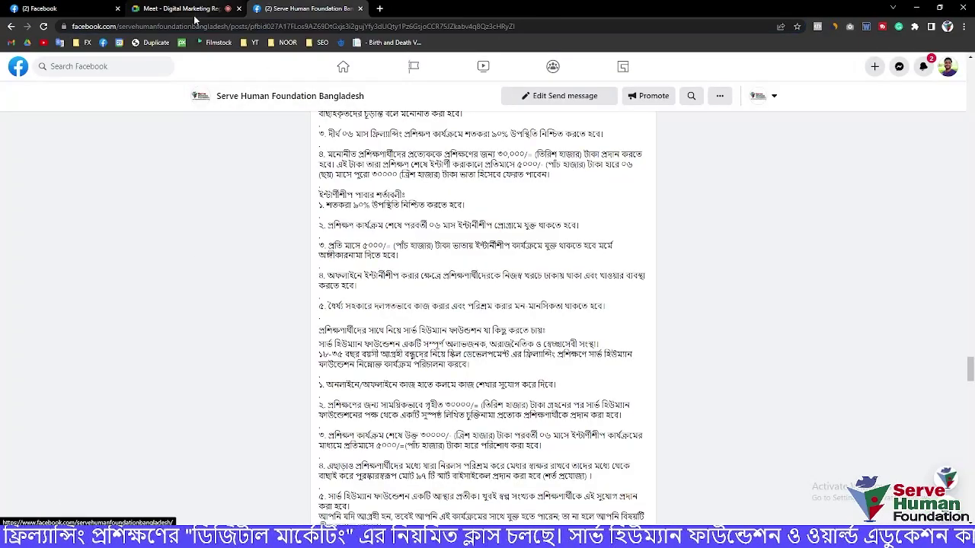
left_click(242, 27)
left_click(289, 27)
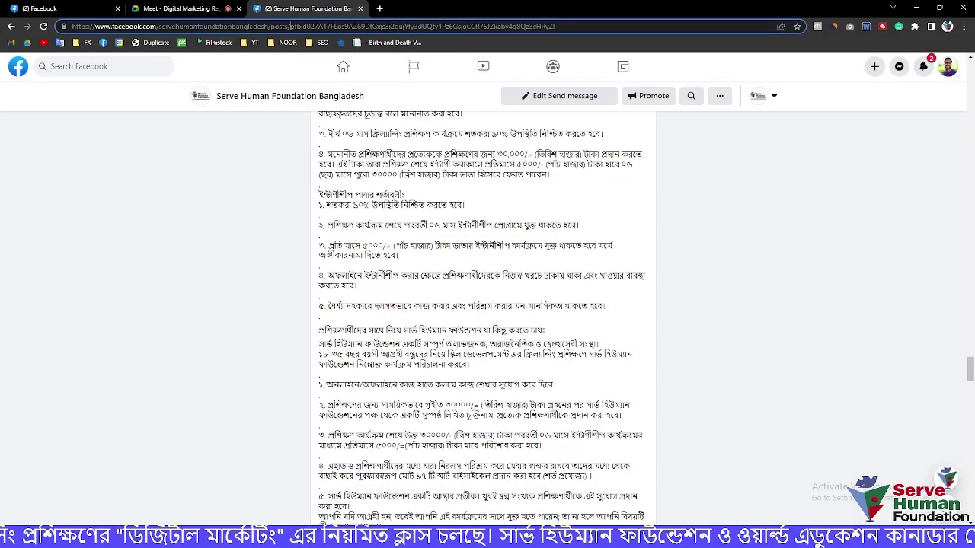
left_click_drag(290, 27, 554, 27)
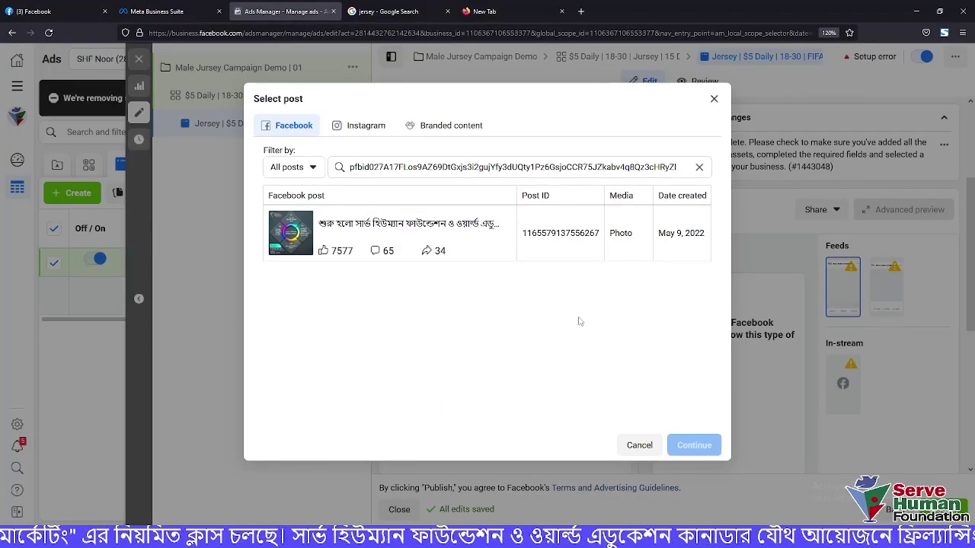
In Ads Manager in Firefox, choose the found May 9, 2022 post as the ad's creative
left_click(434, 234)
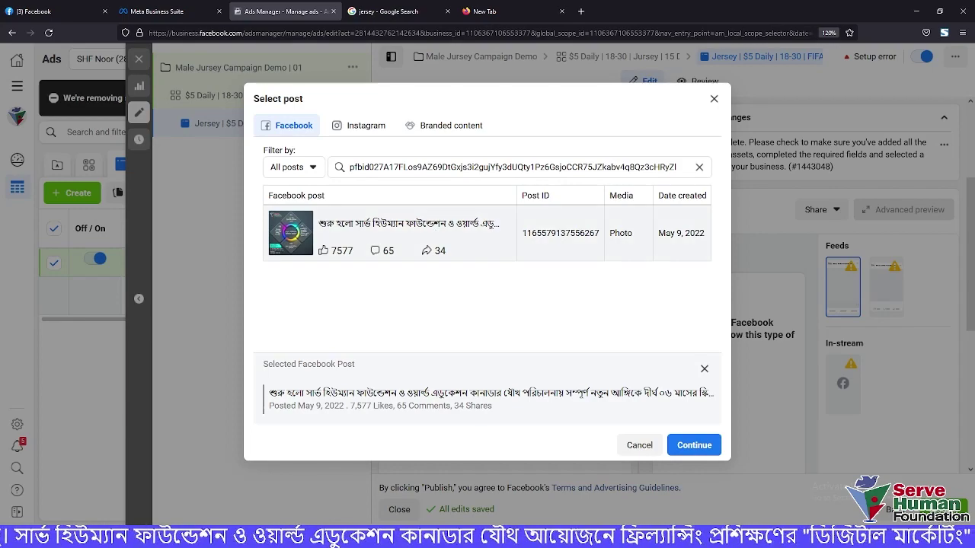
left_click(693, 444)
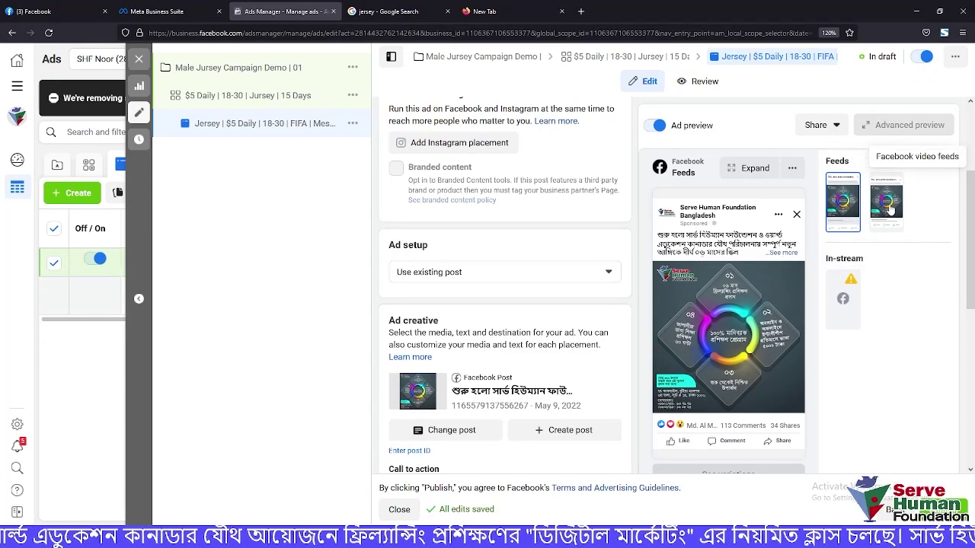
Examine the ad creative's options for creating a new post and editing placements, leaving them unchanged
scroll(548, 308, "down", 2)
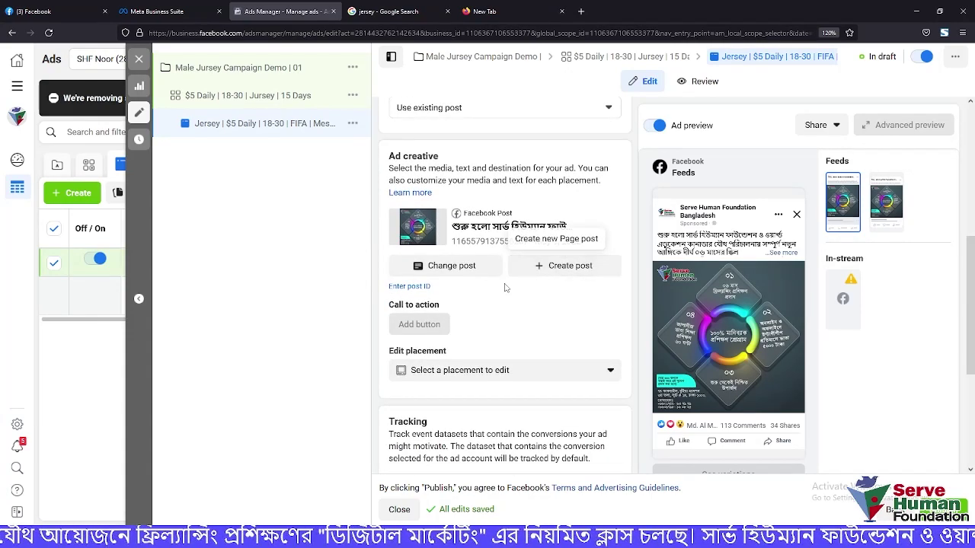
scroll(518, 289, "down", 1)
scroll(518, 290, "down", 1)
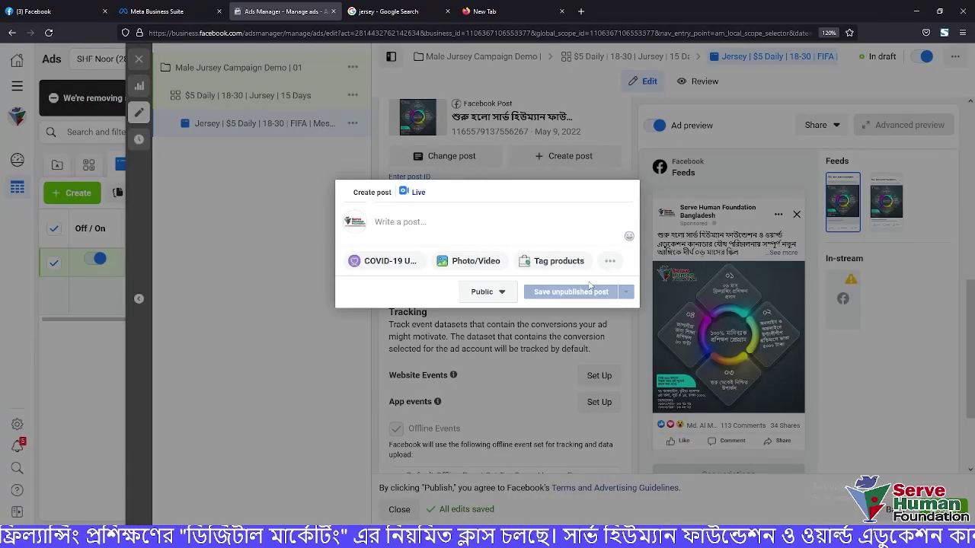
left_click(496, 369)
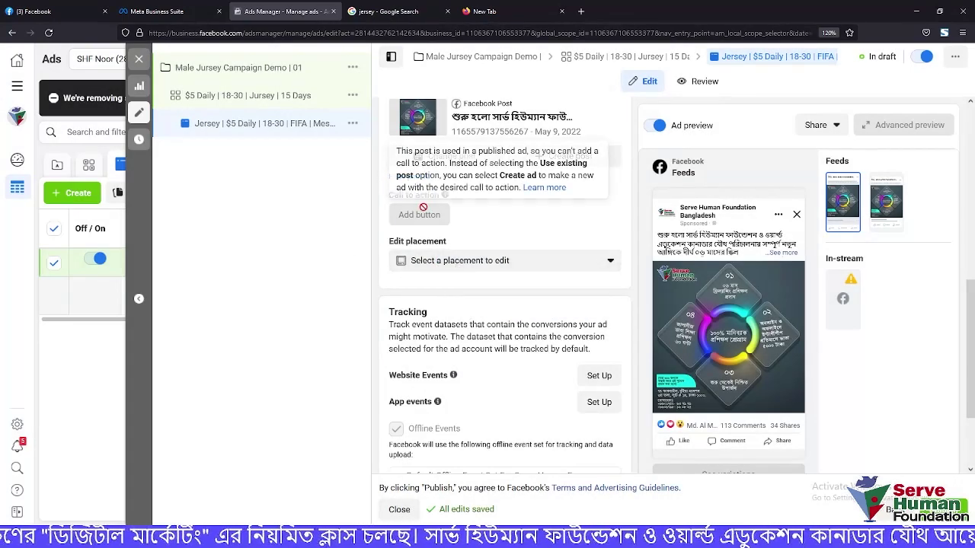
left_click(493, 262)
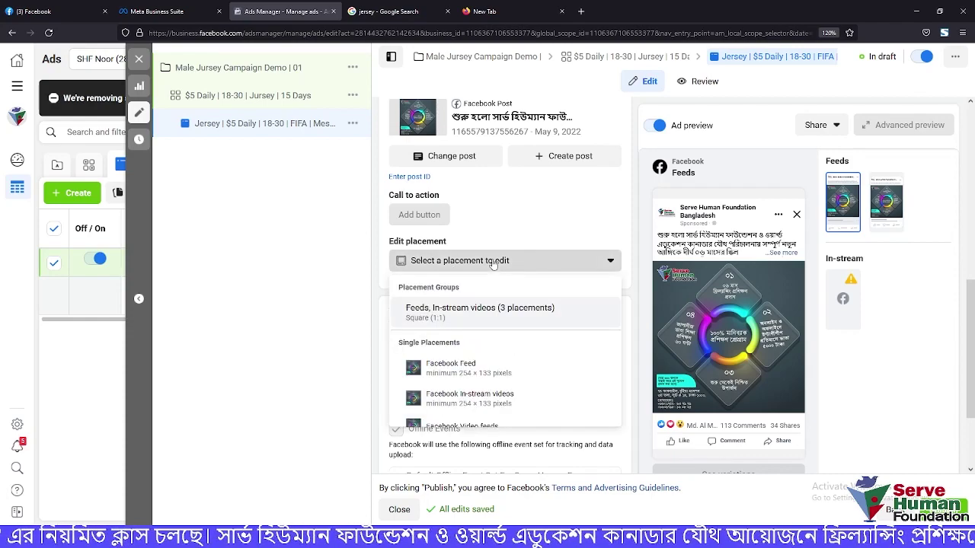
scroll(513, 355, "down", 1)
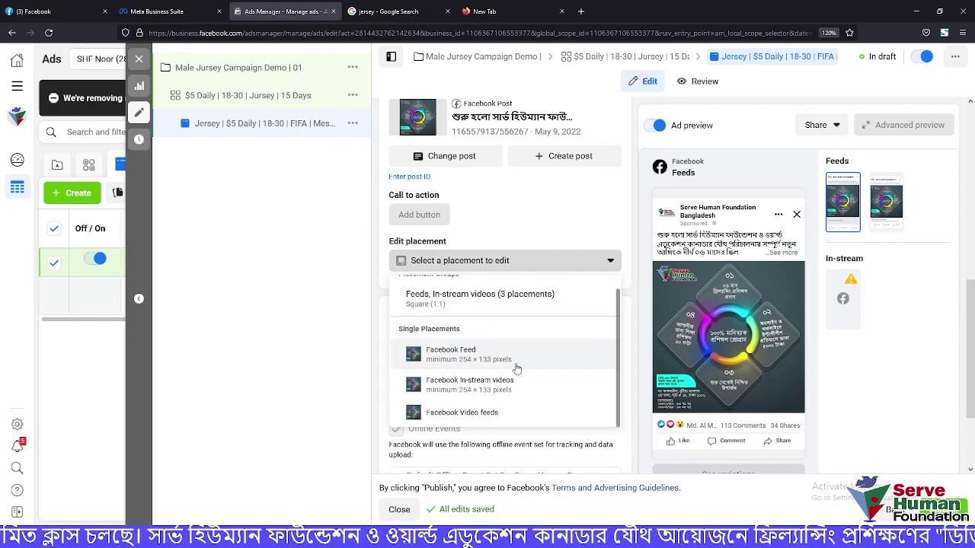
scroll(516, 367, "up", 1)
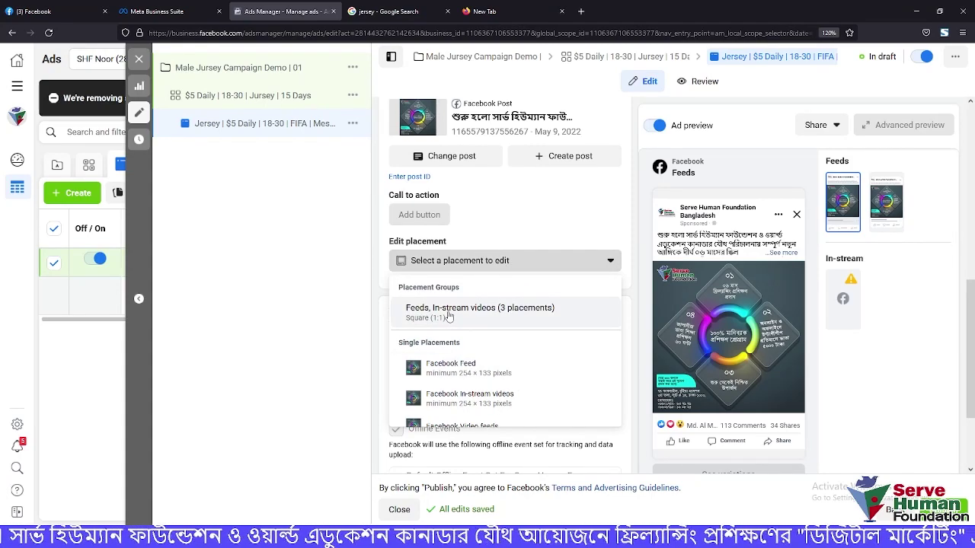
left_click(540, 264)
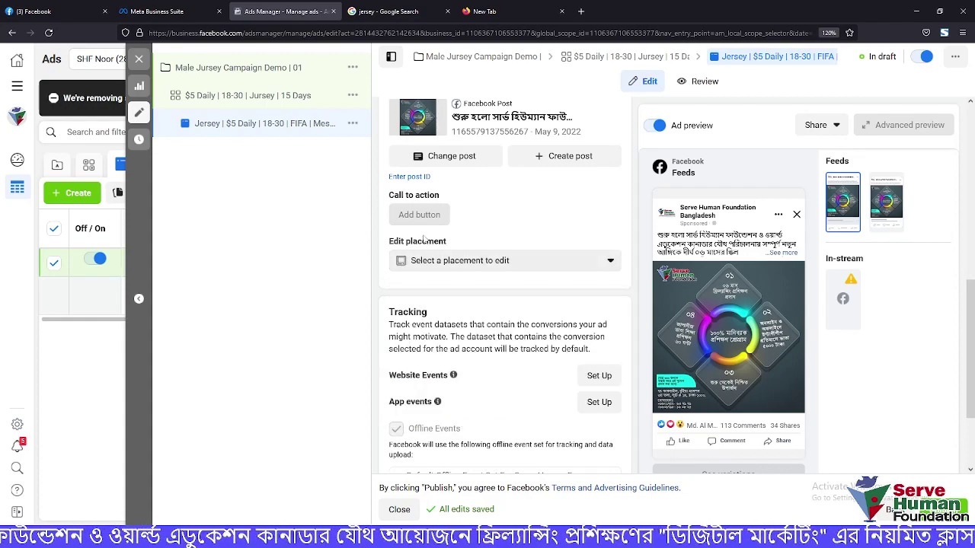
Examine why the call-to-action button is unavailable, and review the ad's tracking, identity and setup sections
mouse_move(408, 214)
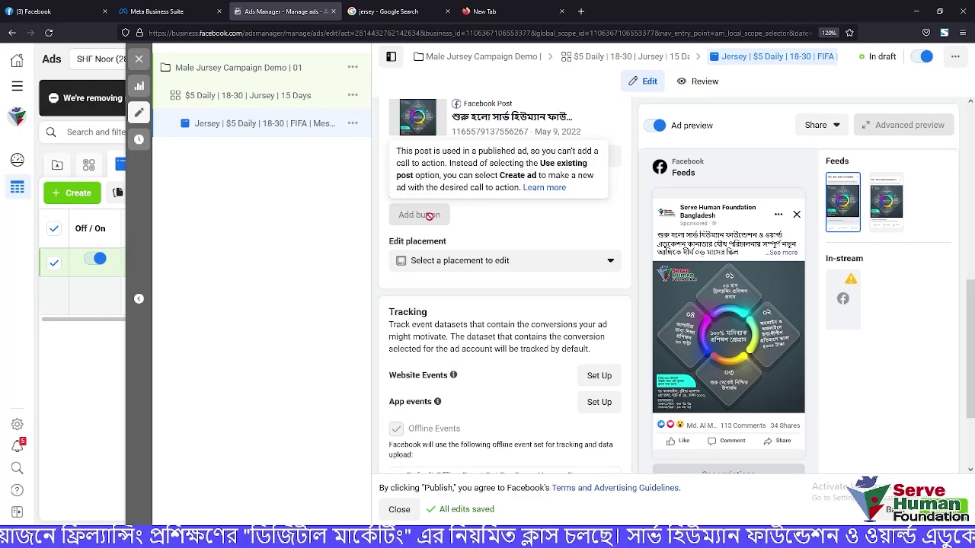
scroll(418, 183, "down", 3)
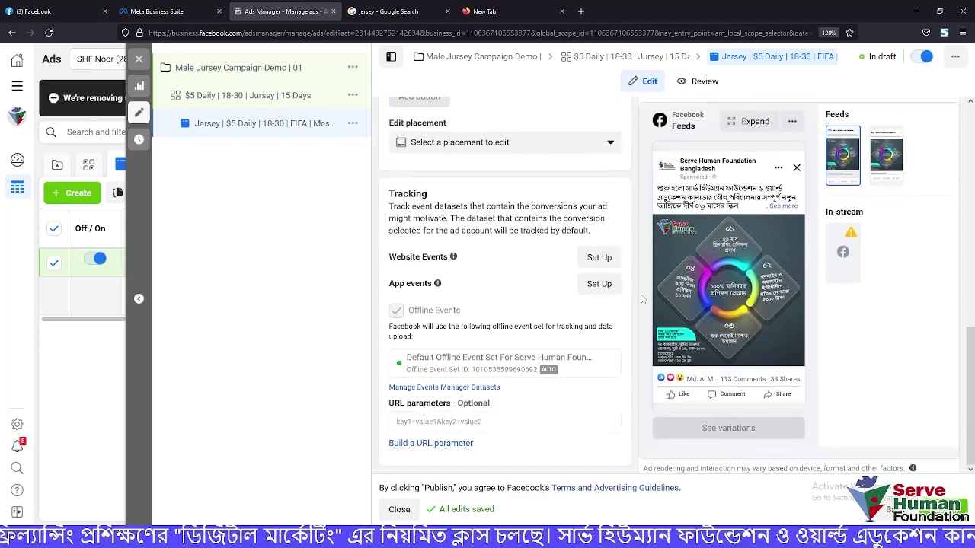
scroll(418, 183, "up", 3)
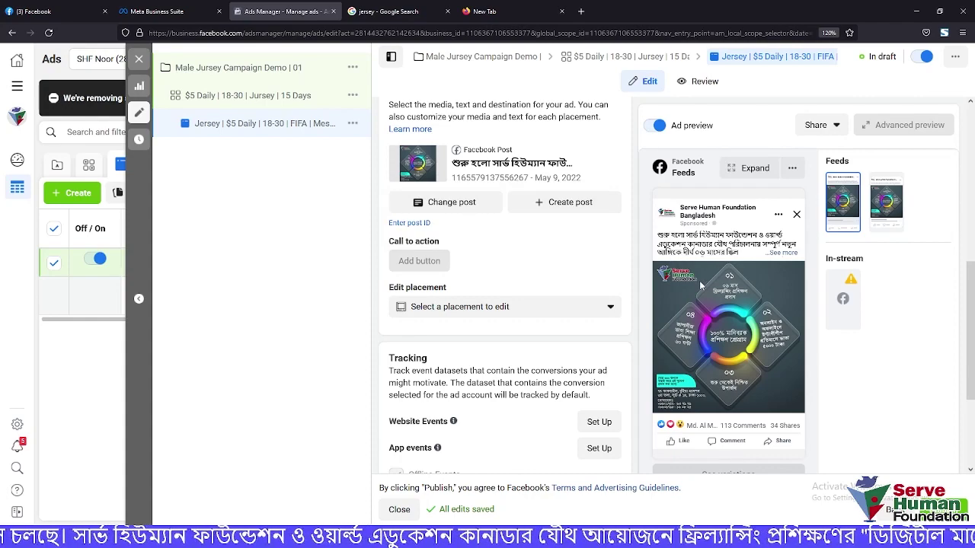
mouse_move(439, 261)
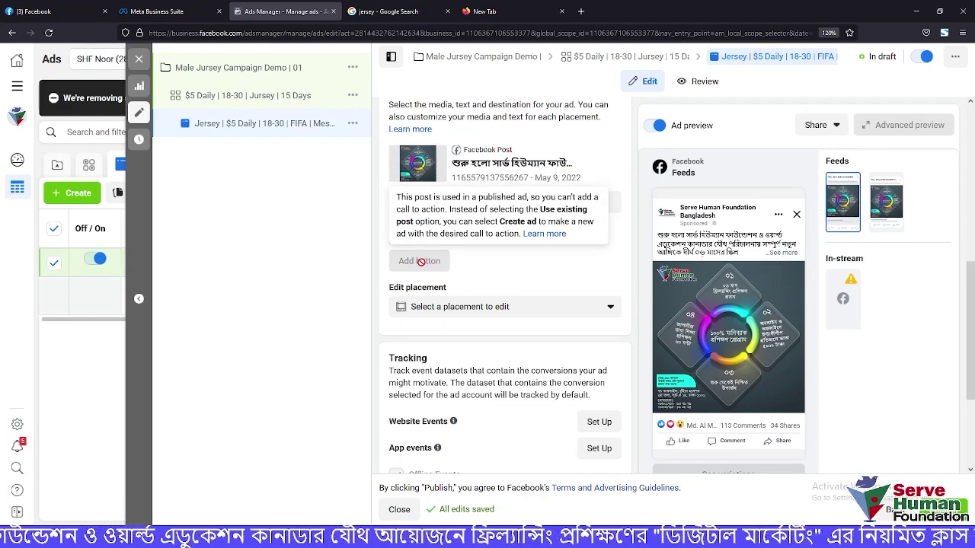
scroll(420, 261, "up", 1)
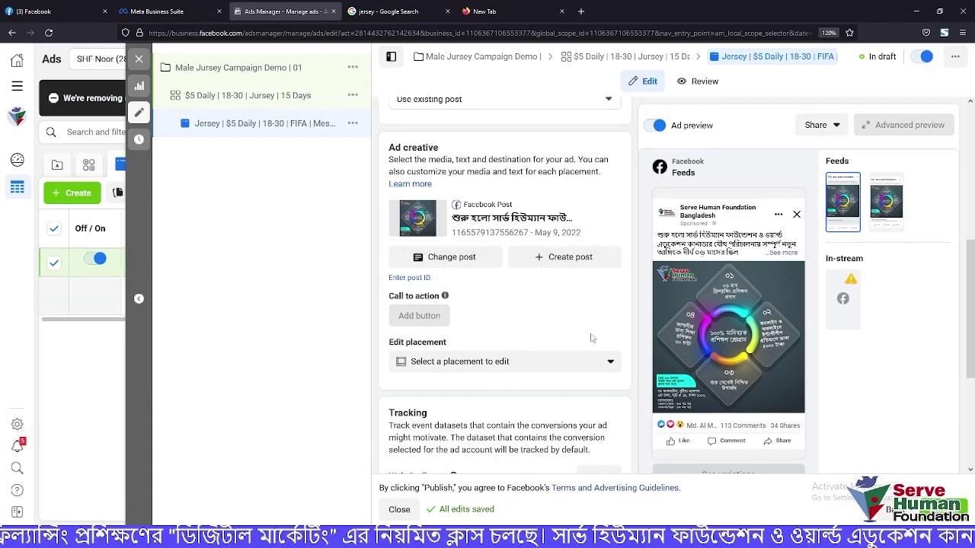
scroll(541, 327, "down", 2)
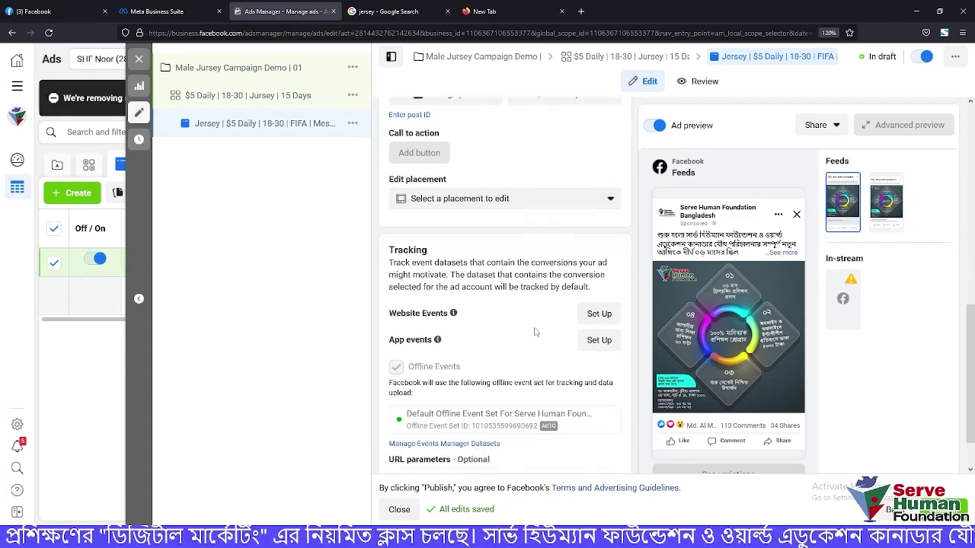
scroll(539, 337, "down", 1)
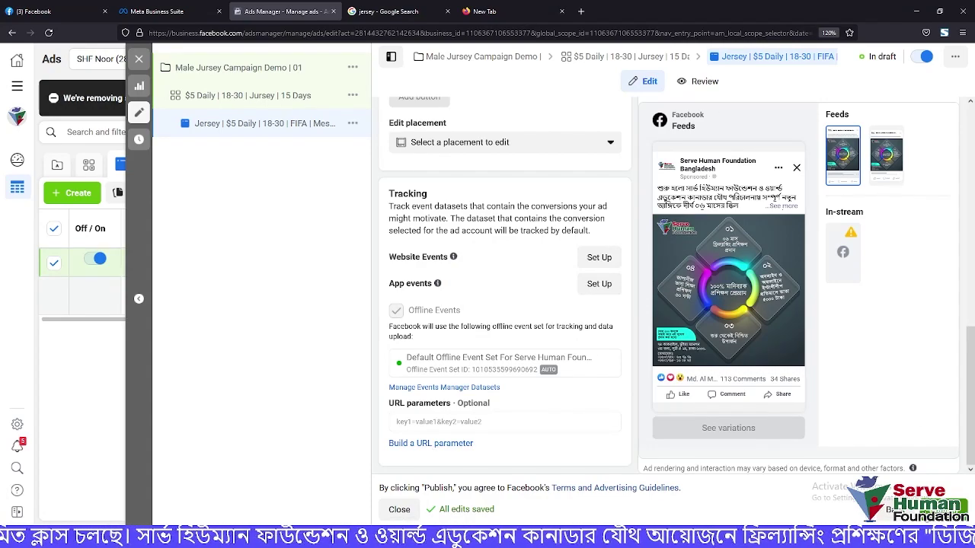
scroll(548, 373, "up", 6)
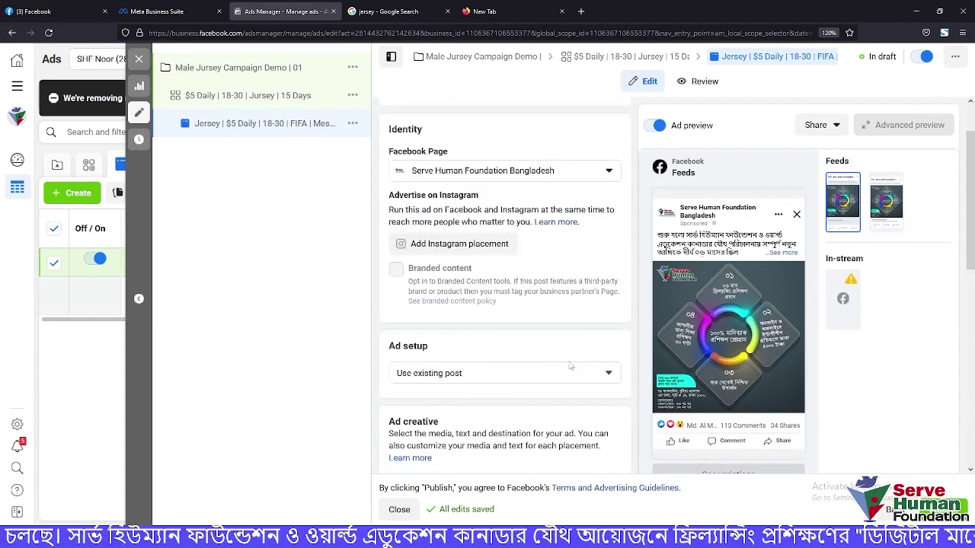
scroll(563, 370, "down", 6)
scroll(580, 370, "down", 1)
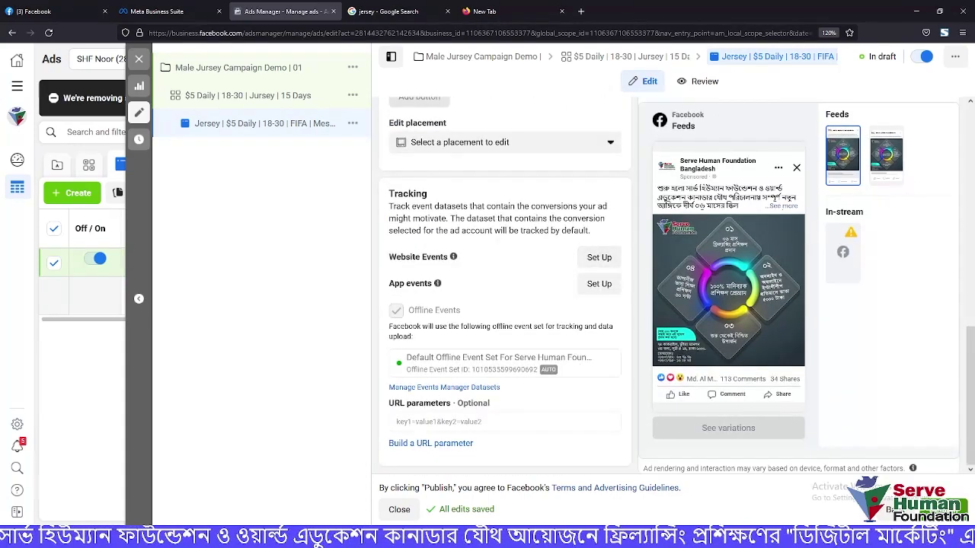
Close the ad editor and dismiss the notice about removed detailed targeting options above the ads list
left_click(399, 509)
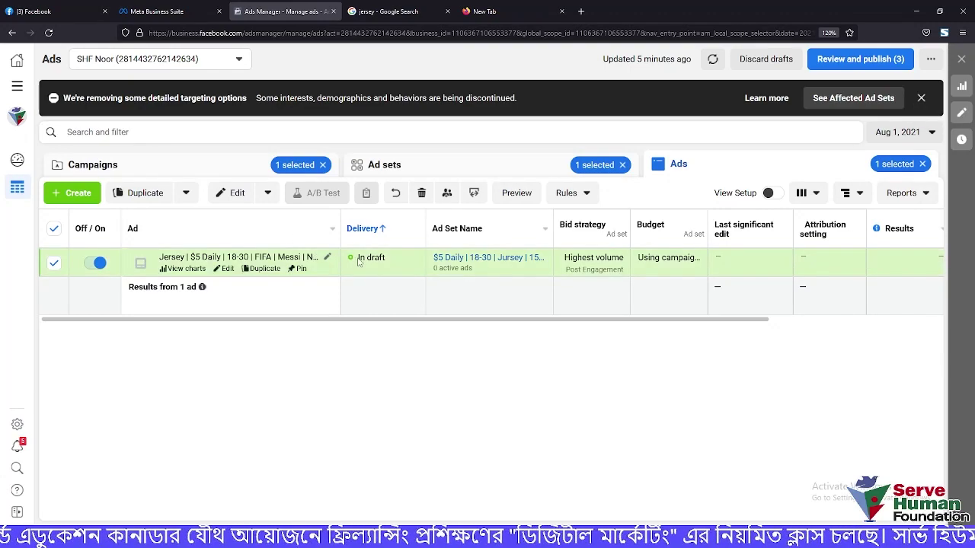
left_click(920, 97)
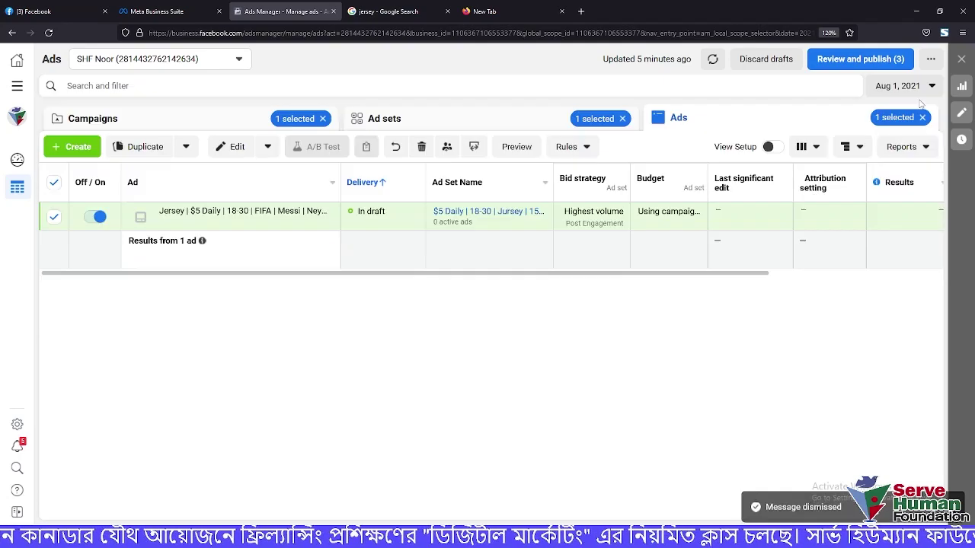
double_click(360, 211)
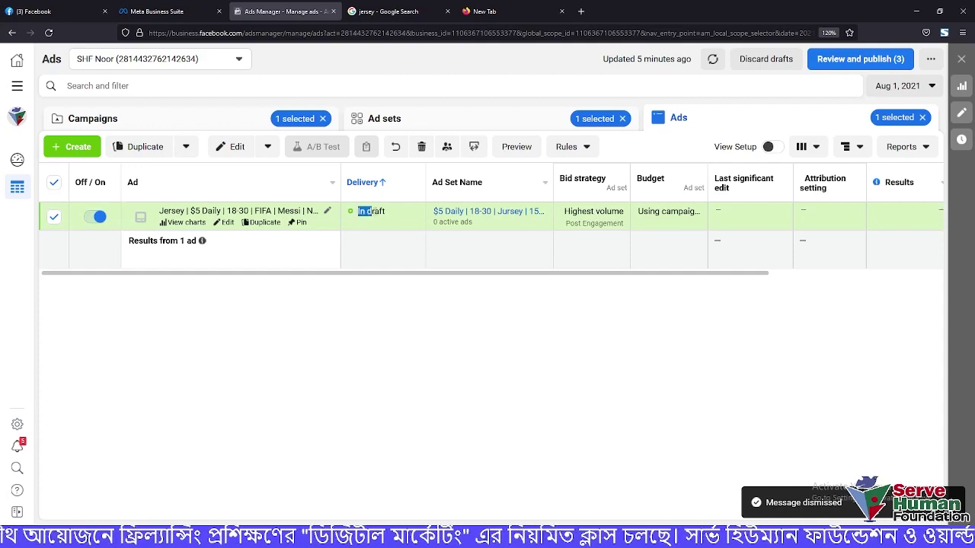
left_click(388, 216)
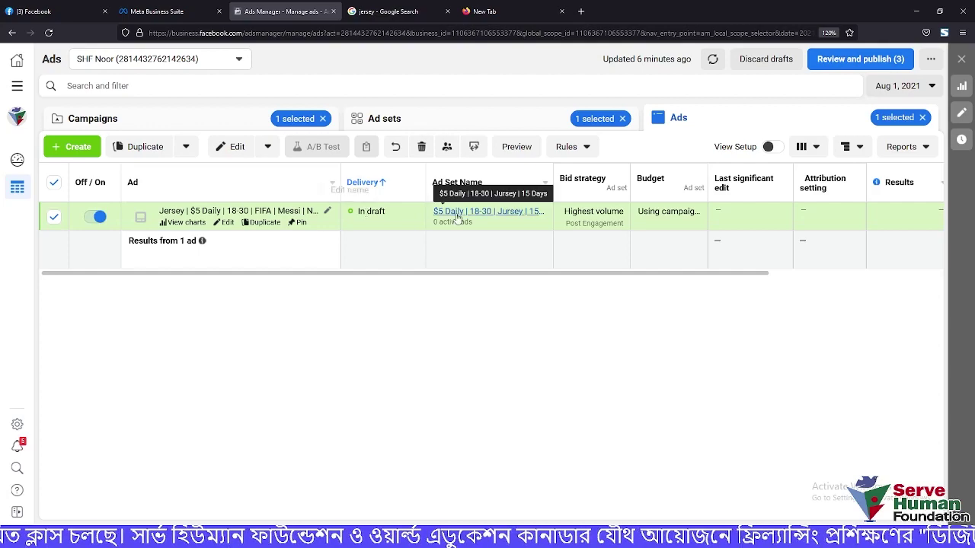
Switch the jersey ad off and back on, and briefly reopen its editor without changing anything
left_click(99, 217)
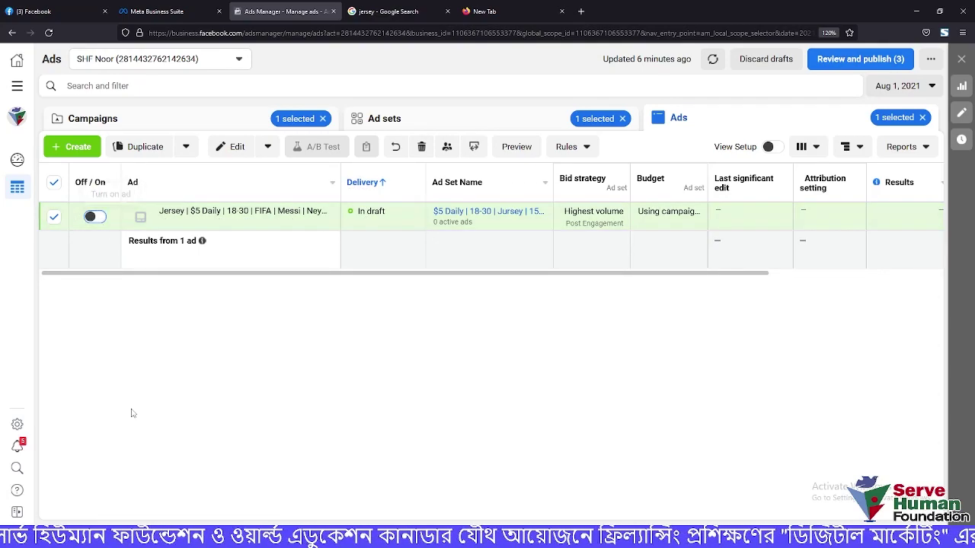
left_click(92, 218)
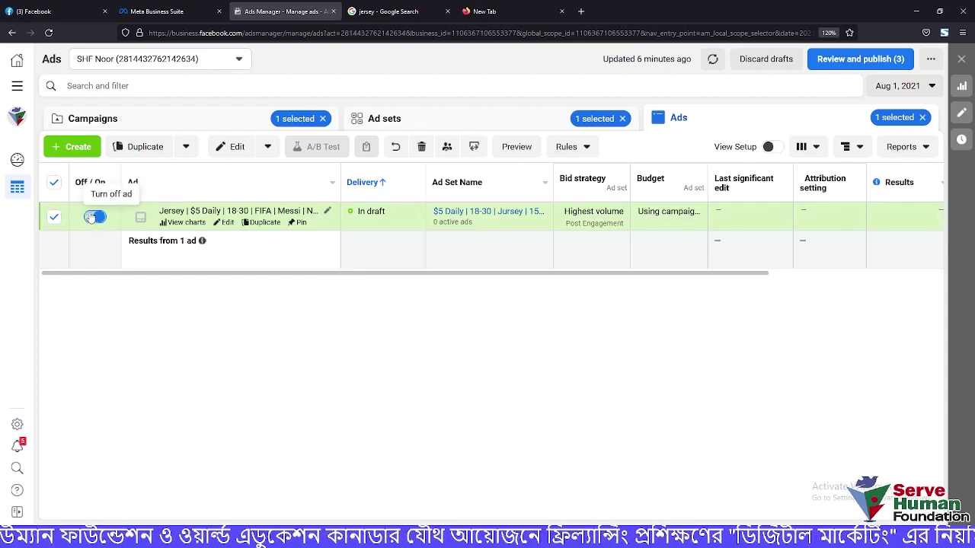
left_click(268, 147)
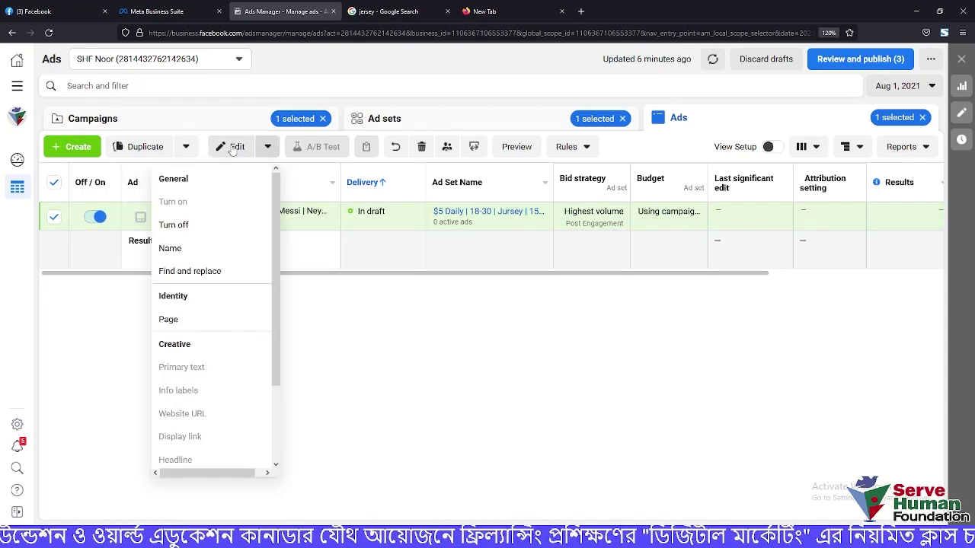
left_click(237, 146)
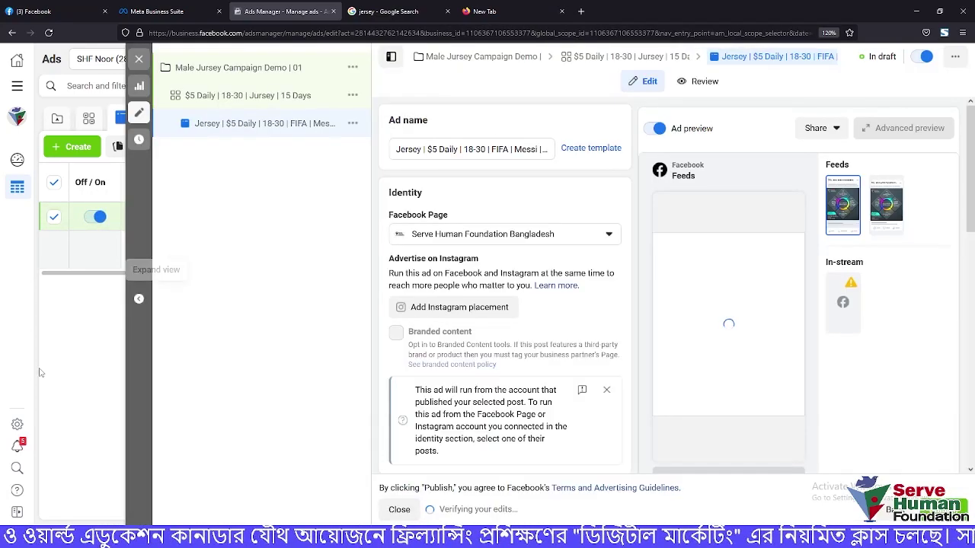
left_click(136, 58)
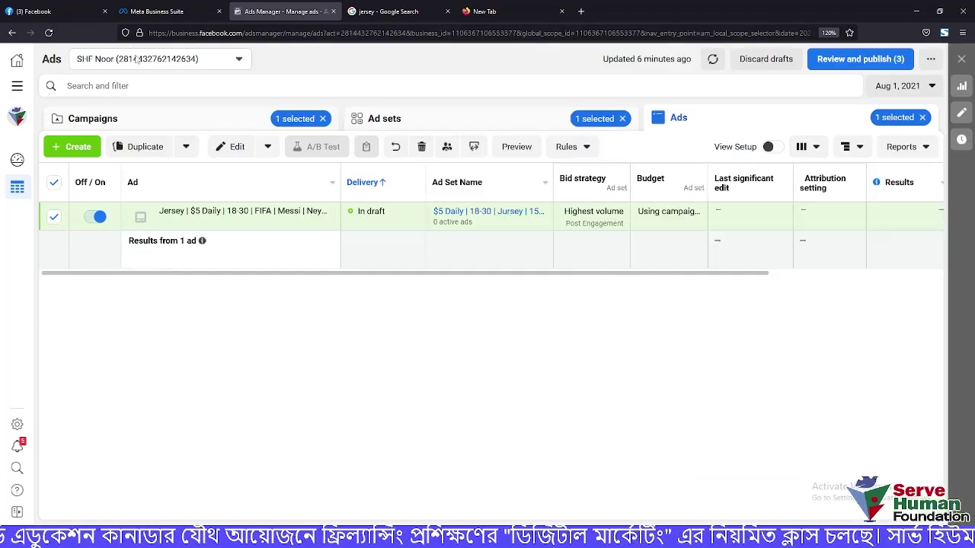
Delete the draft jersey ad from the ads list
left_click(421, 146)
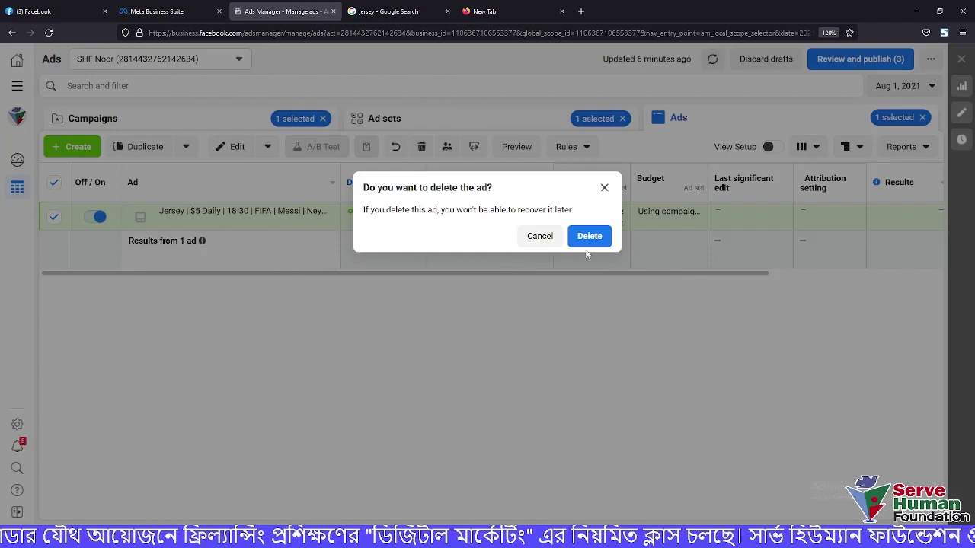
left_click(586, 236)
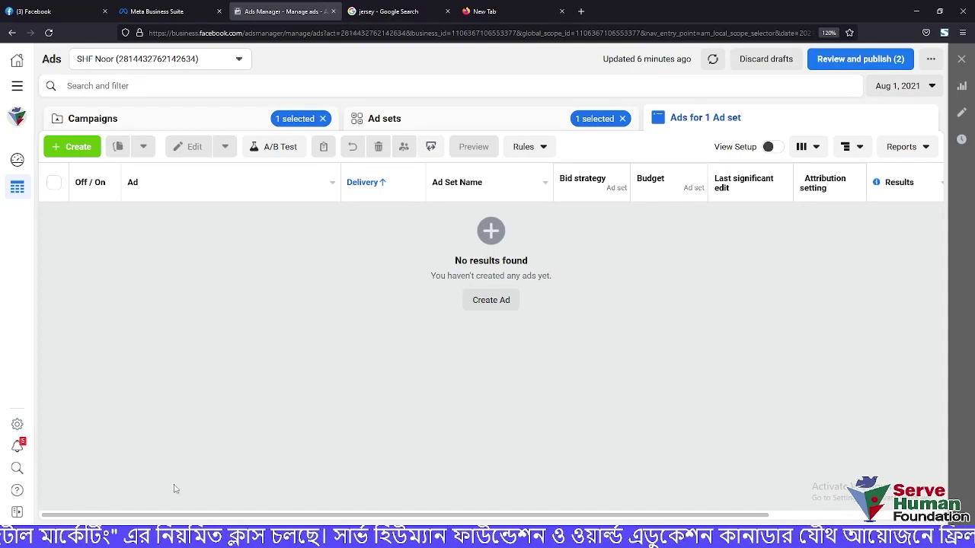
Switch to the Google Meet call in Chrome and stop presenting the screen
mouse_move(133, 539)
left_click(115, 496)
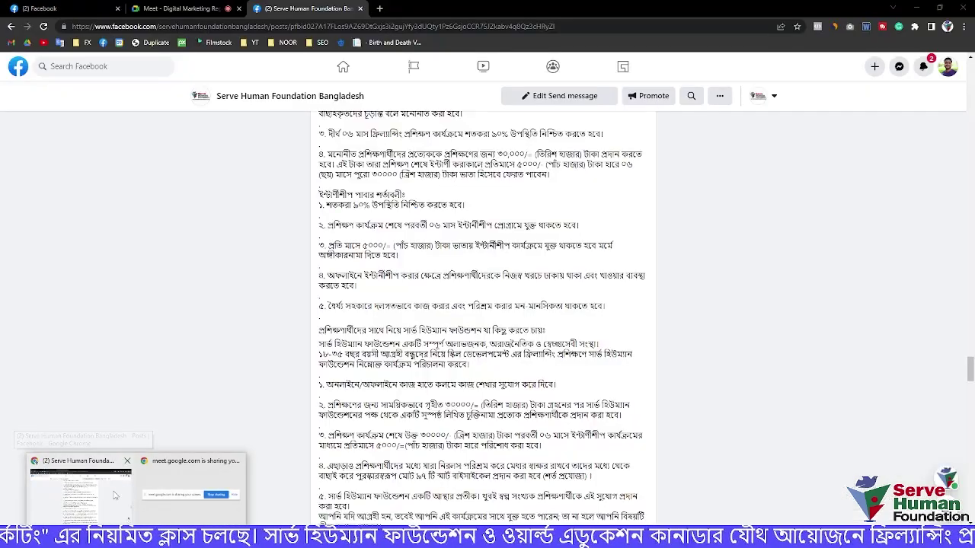
left_click(182, 8)
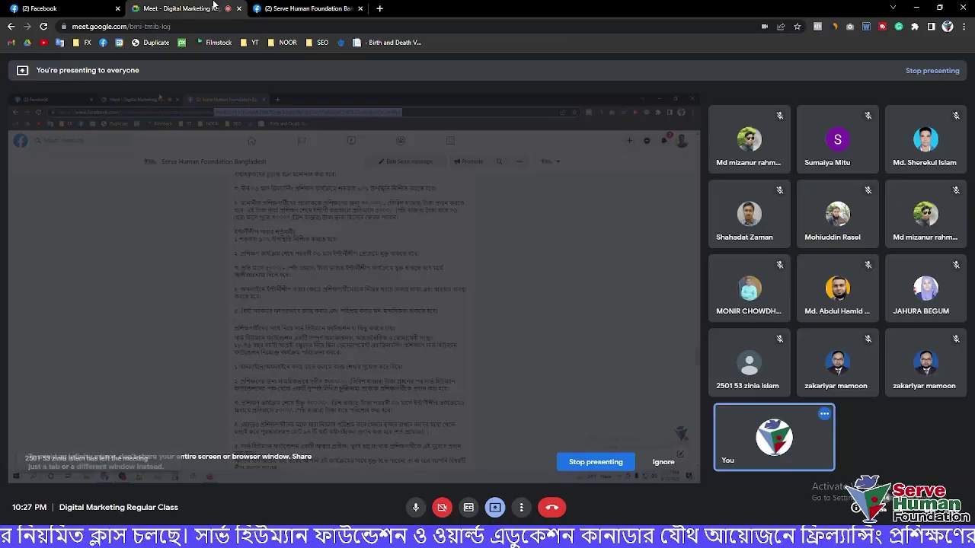
left_click(593, 462)
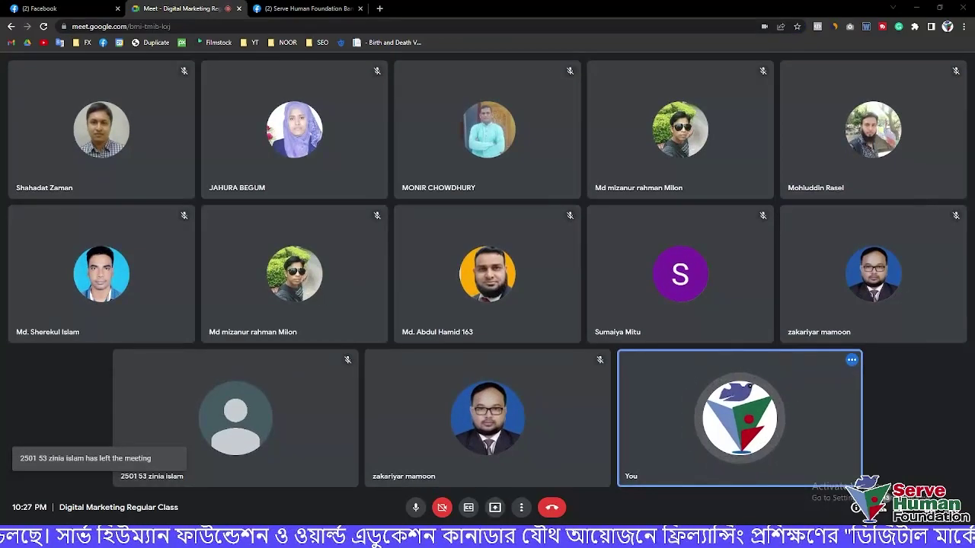
Turn on the camera in the Digital Marketing Regular Class meeting while speaking, and switch it off again
left_click(442, 507)
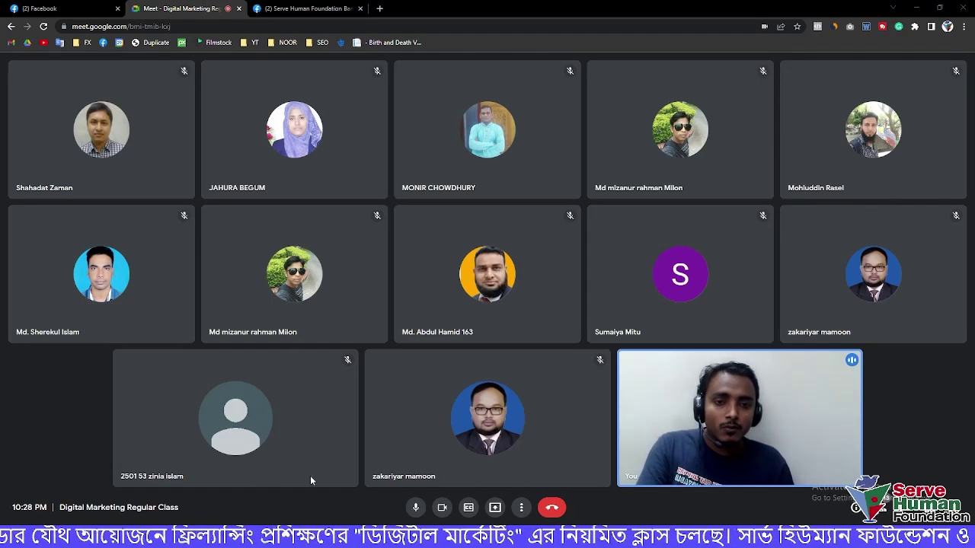
left_click(443, 508)
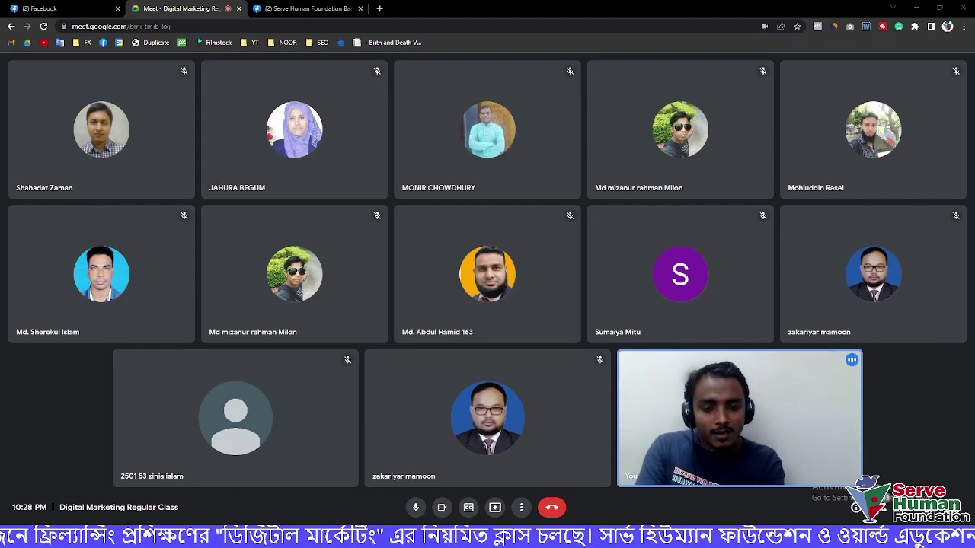
left_click(448, 509)
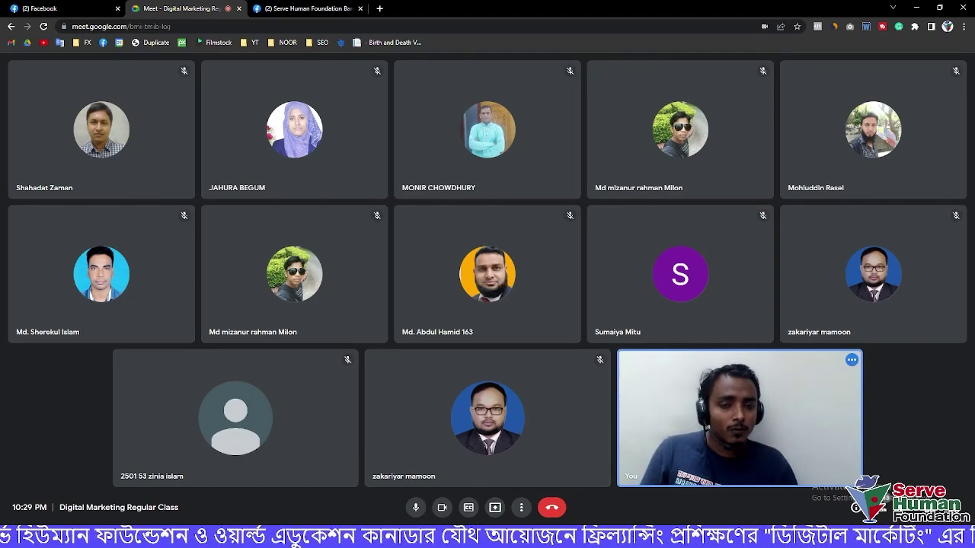
left_click(441, 512)
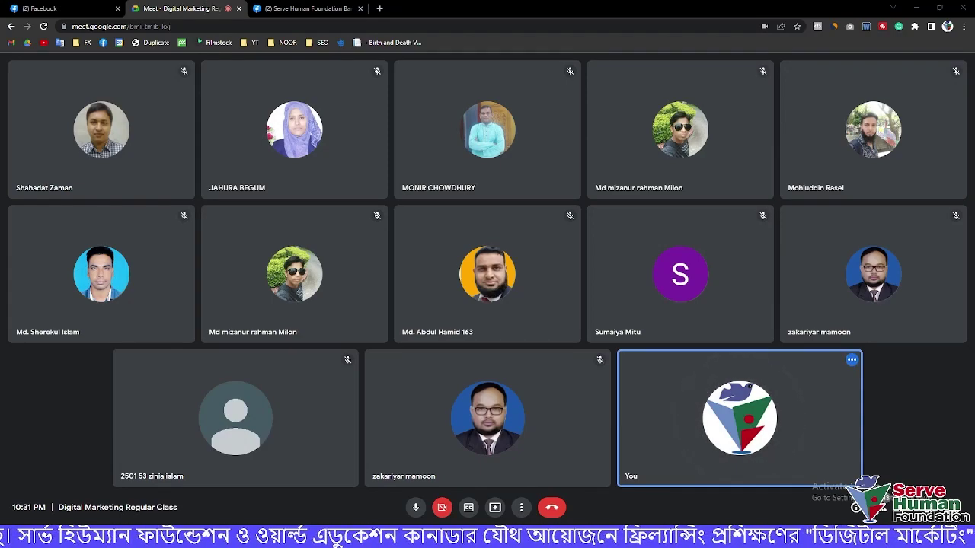
Turn the meeting camera back on, and briefly switch its video off and on again during the discussion
left_click(441, 507)
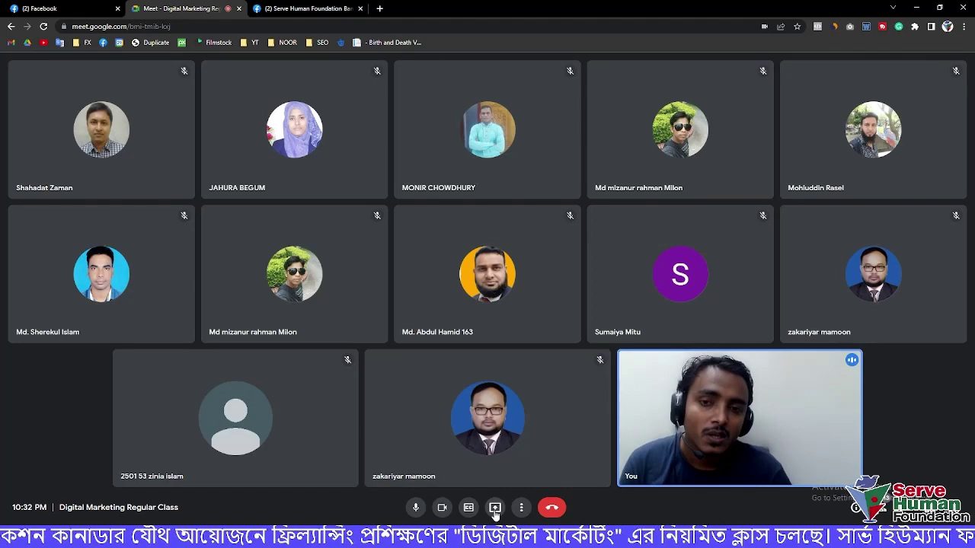
left_click(441, 507)
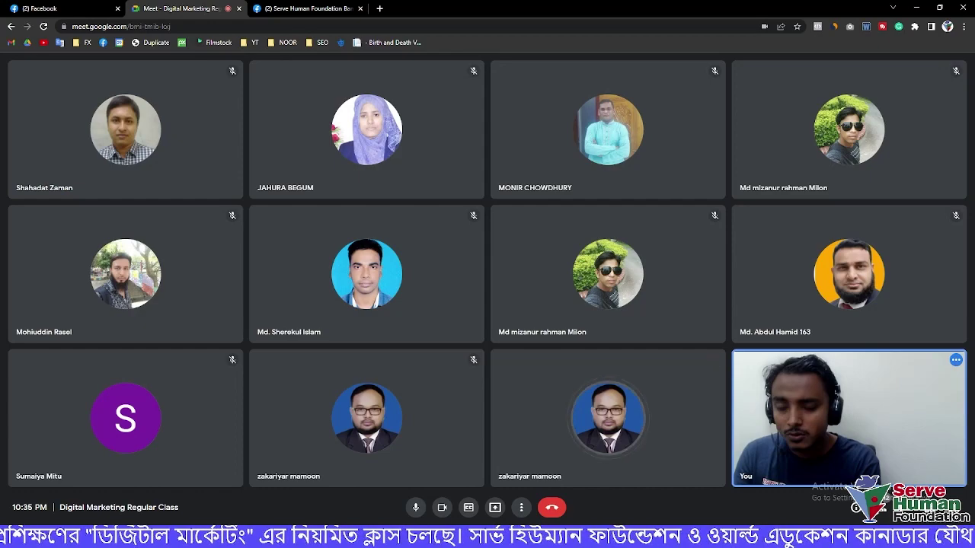
left_click(443, 508)
left_click(442, 508)
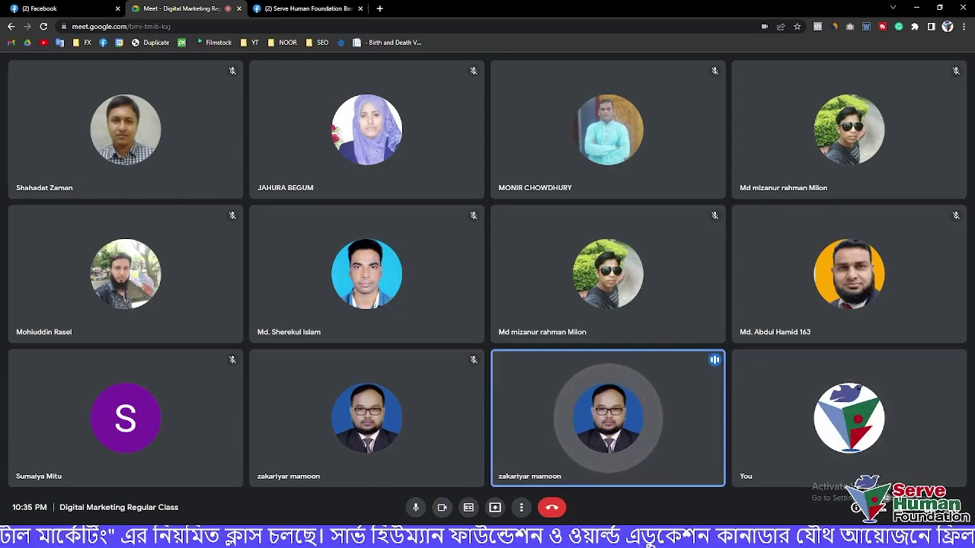